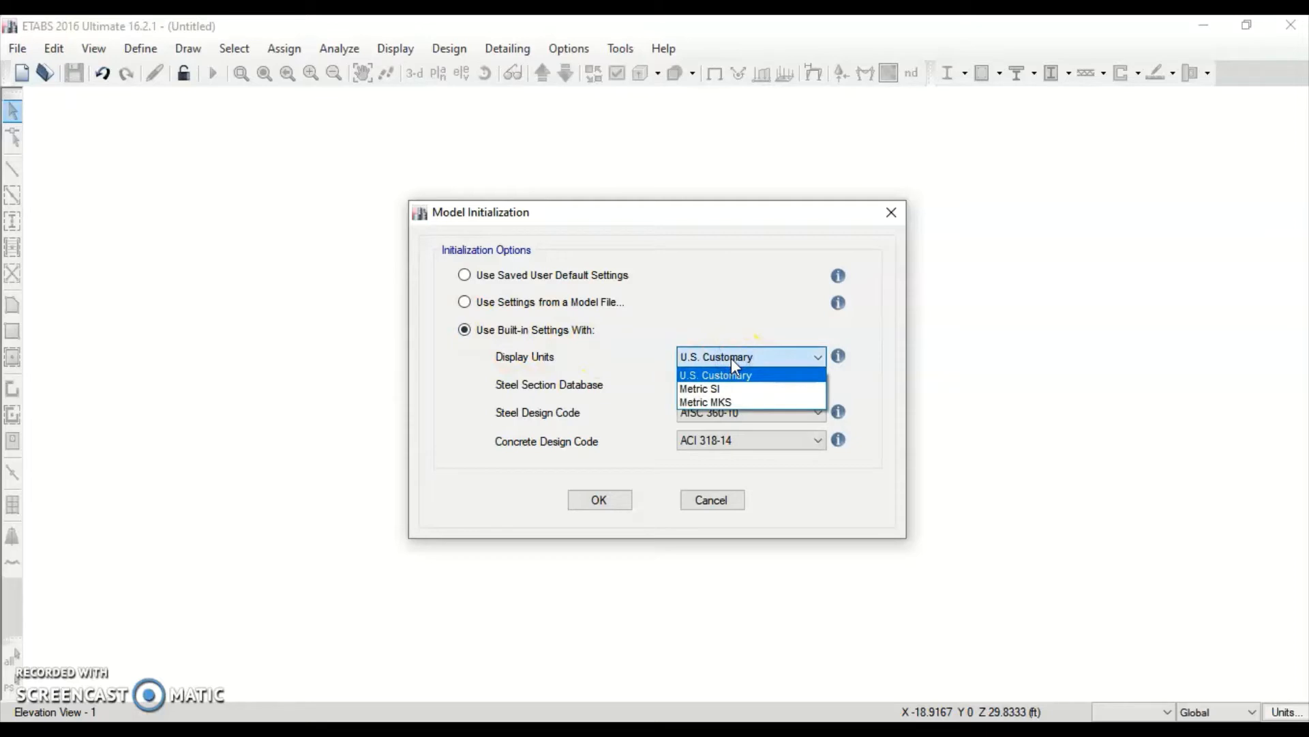
# Initialize the new model with built-in settings and U.S. Customary display units.
pyautogui.click(732, 374)
pyautogui.click(732, 376)
pyautogui.click(602, 508)
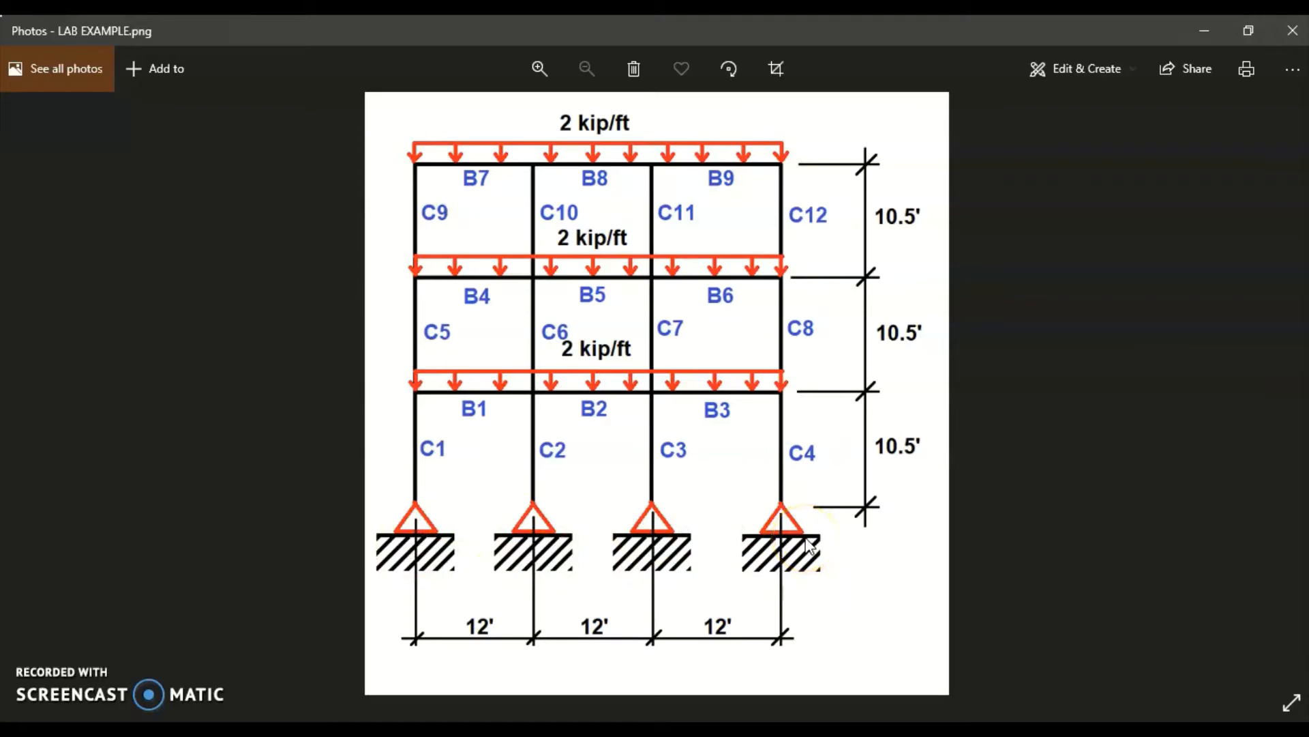
# Switch back to ETABS and set the template grid to 1 grid line in the Y direction and 12 ft spacing in X.
pyautogui.hotkey('alt', 'Tab')
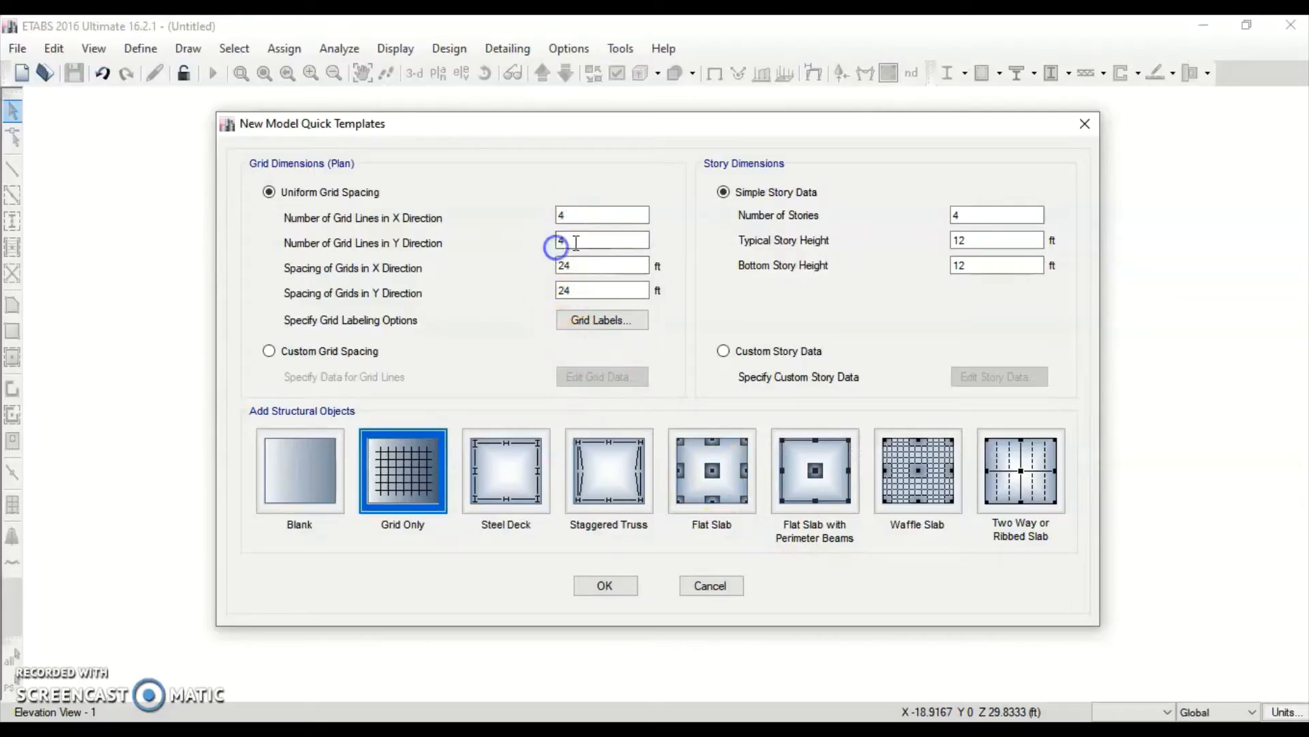
pyautogui.click(556, 241)
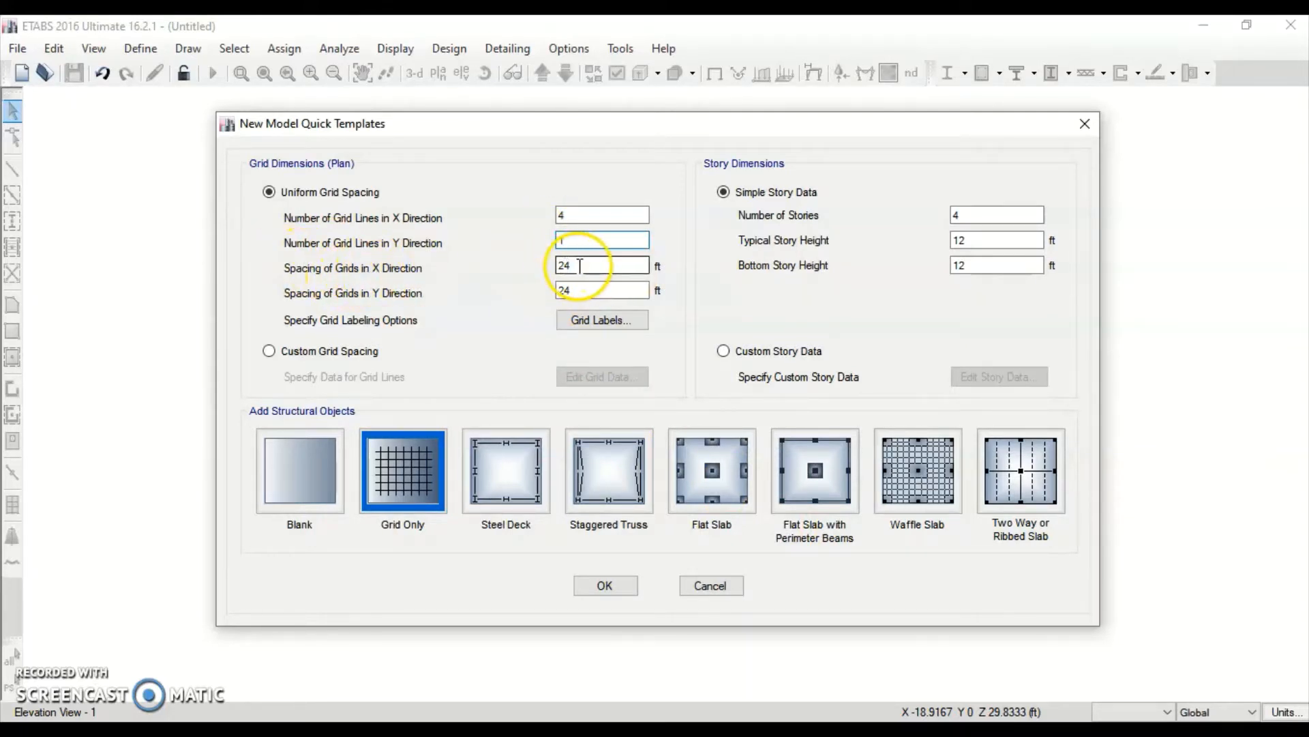
pyautogui.moveTo(570, 265); pyautogui.dragTo(543, 271)
pyautogui.write('12')
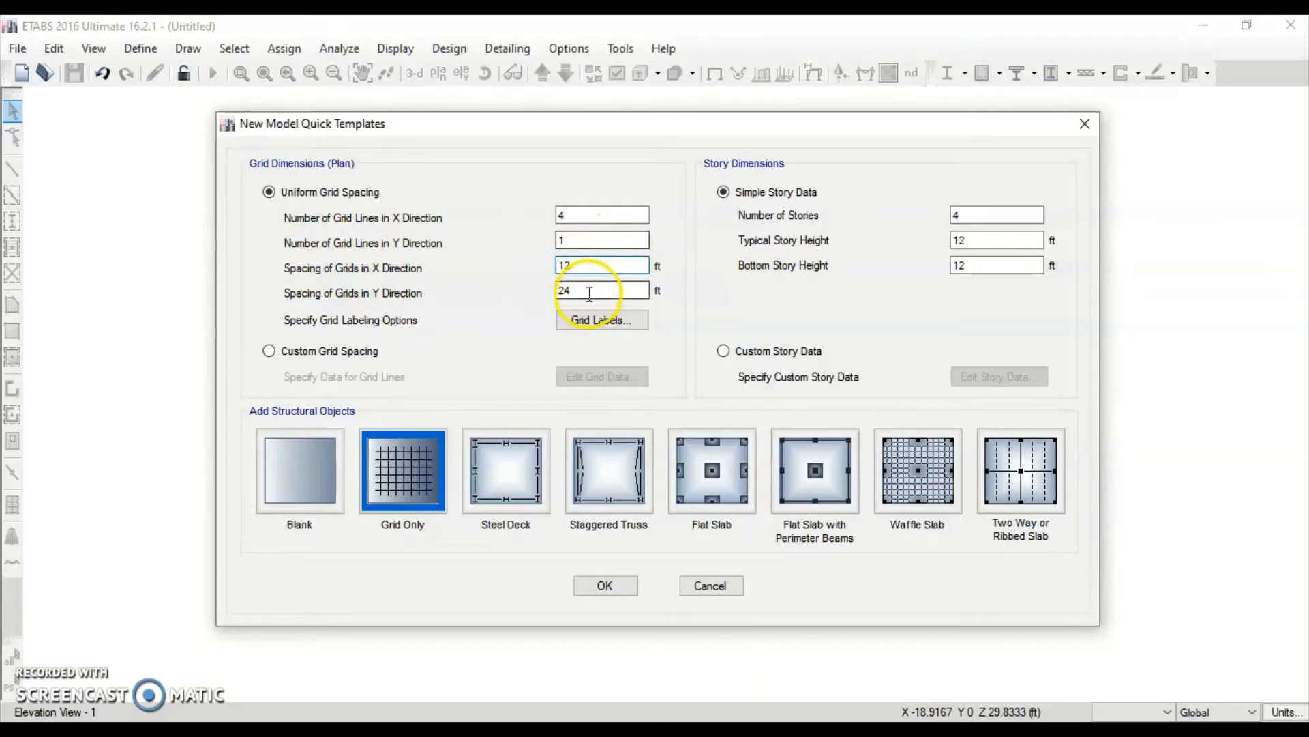
pyautogui.click(589, 293)
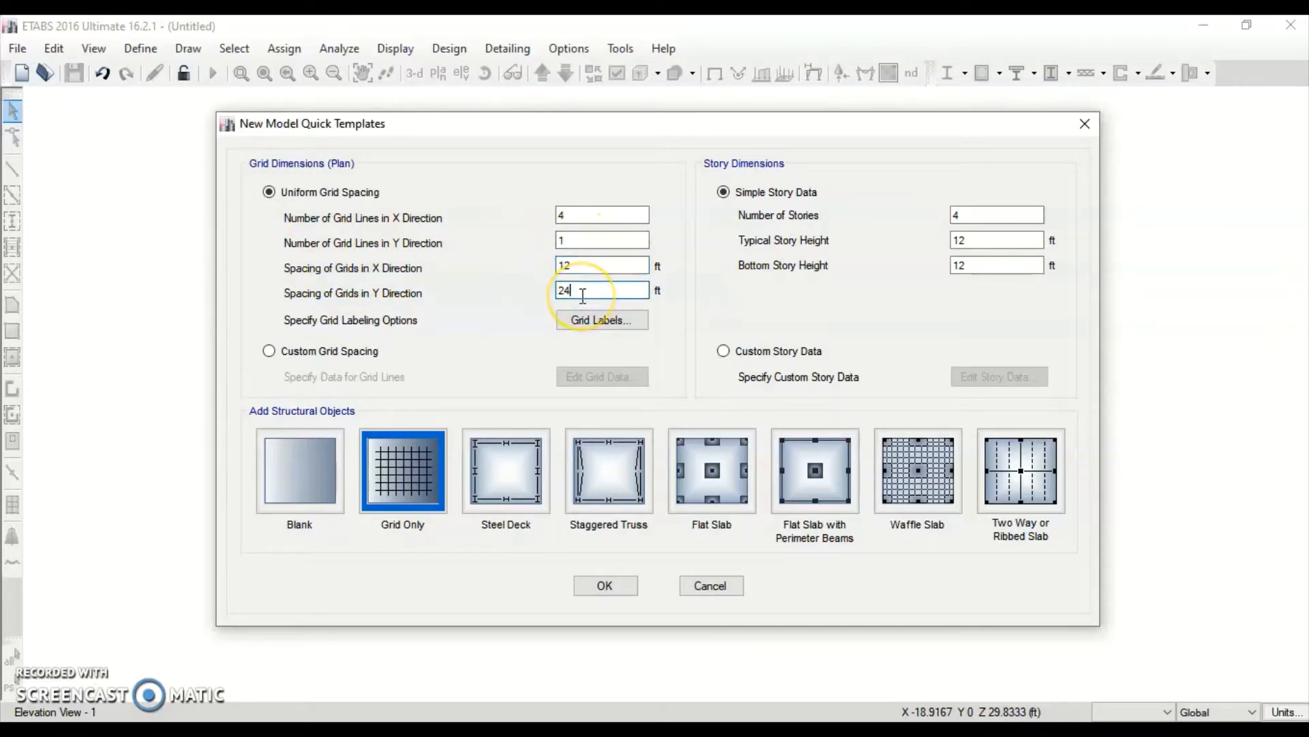
pyautogui.click(555, 286)
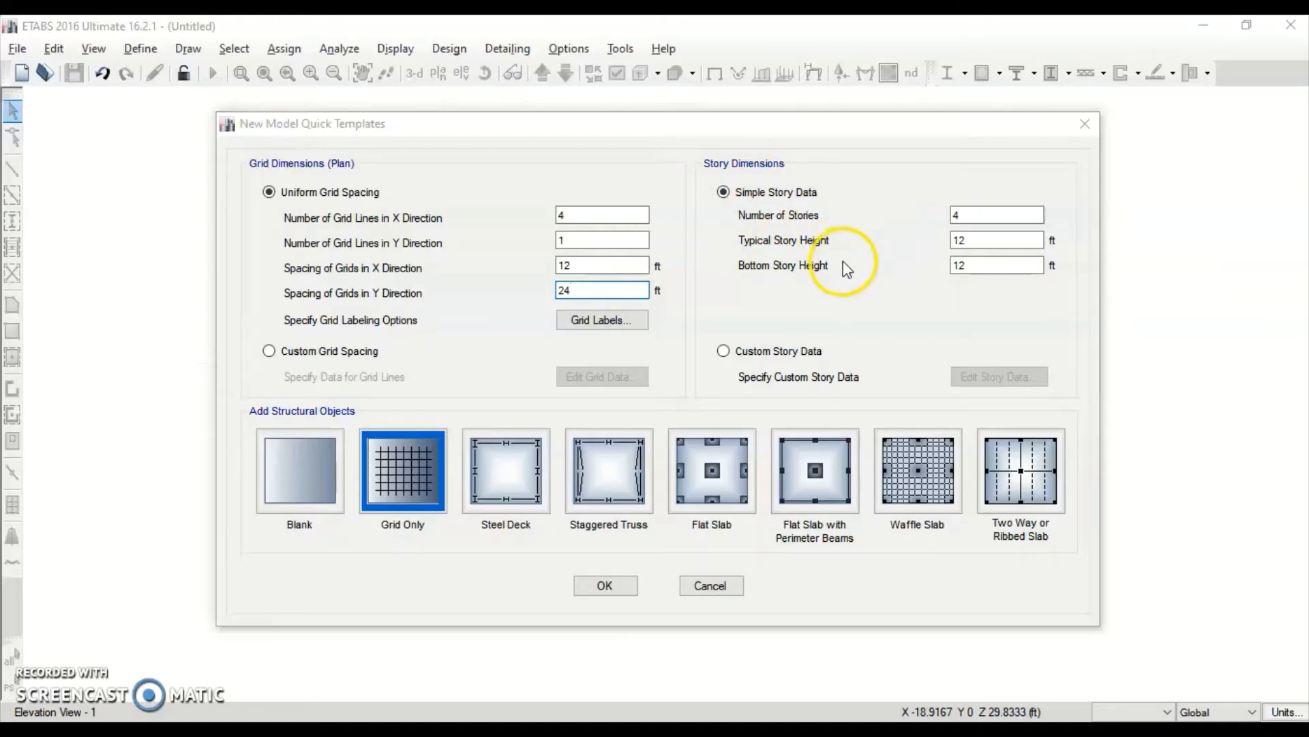
# Set 3 stories with typical and bottom story heights of 10.5 ft, following the frame image, and create the grid-only model.
pyautogui.hotkey('alt', 'Tab')
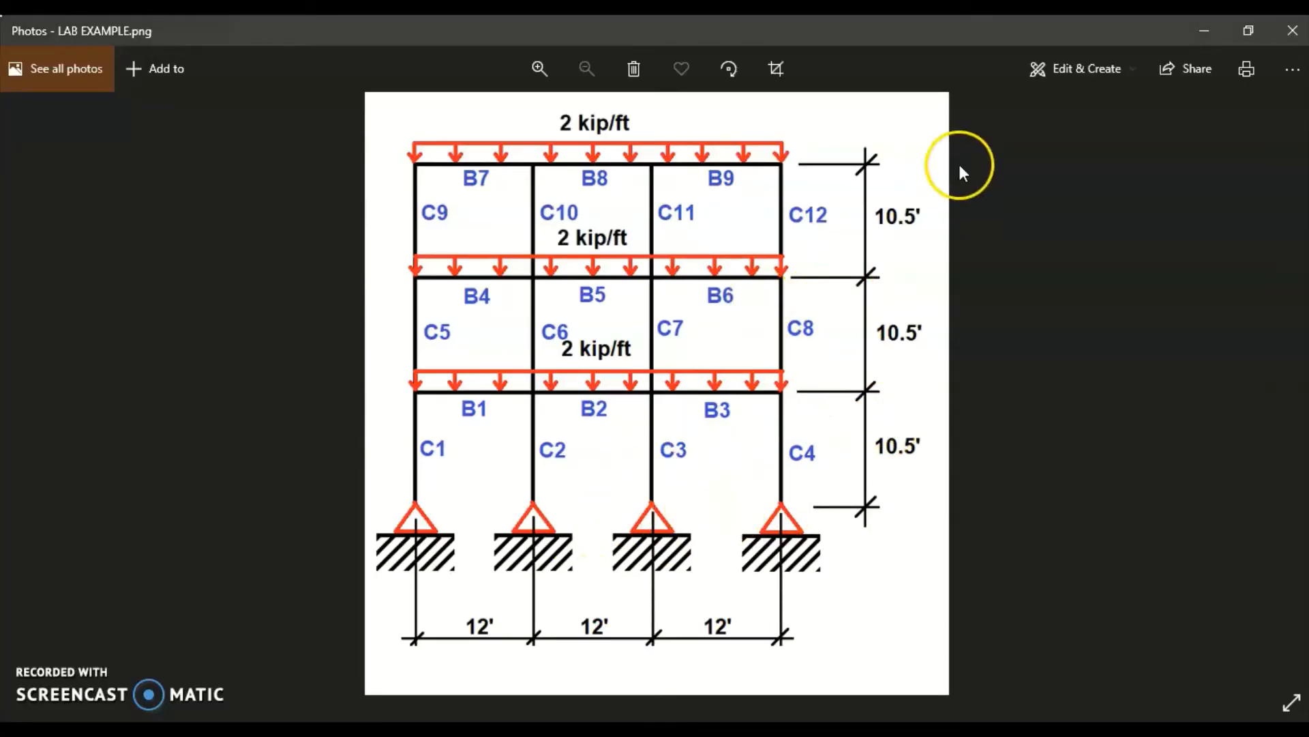
pyautogui.hotkey('alt', 'Tab')
pyautogui.click(994, 217)
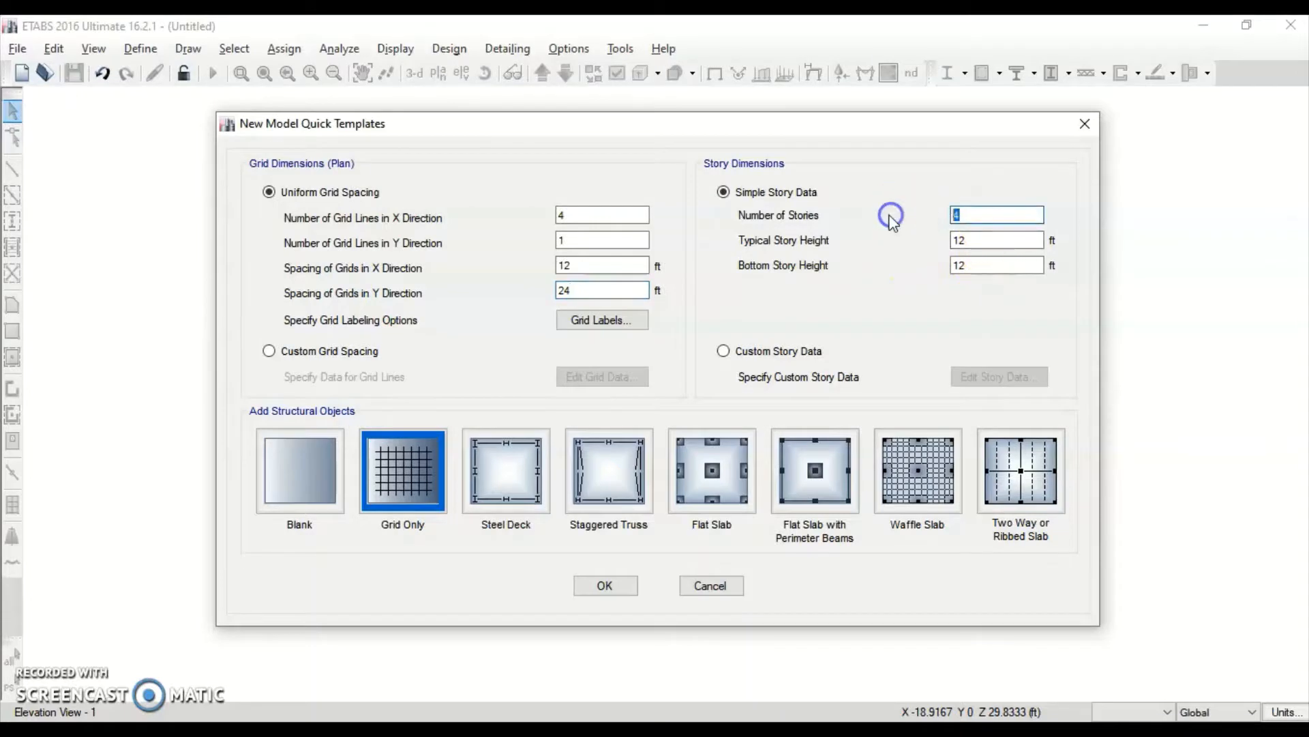
pyautogui.press('BackSpace')
pyautogui.write('3')
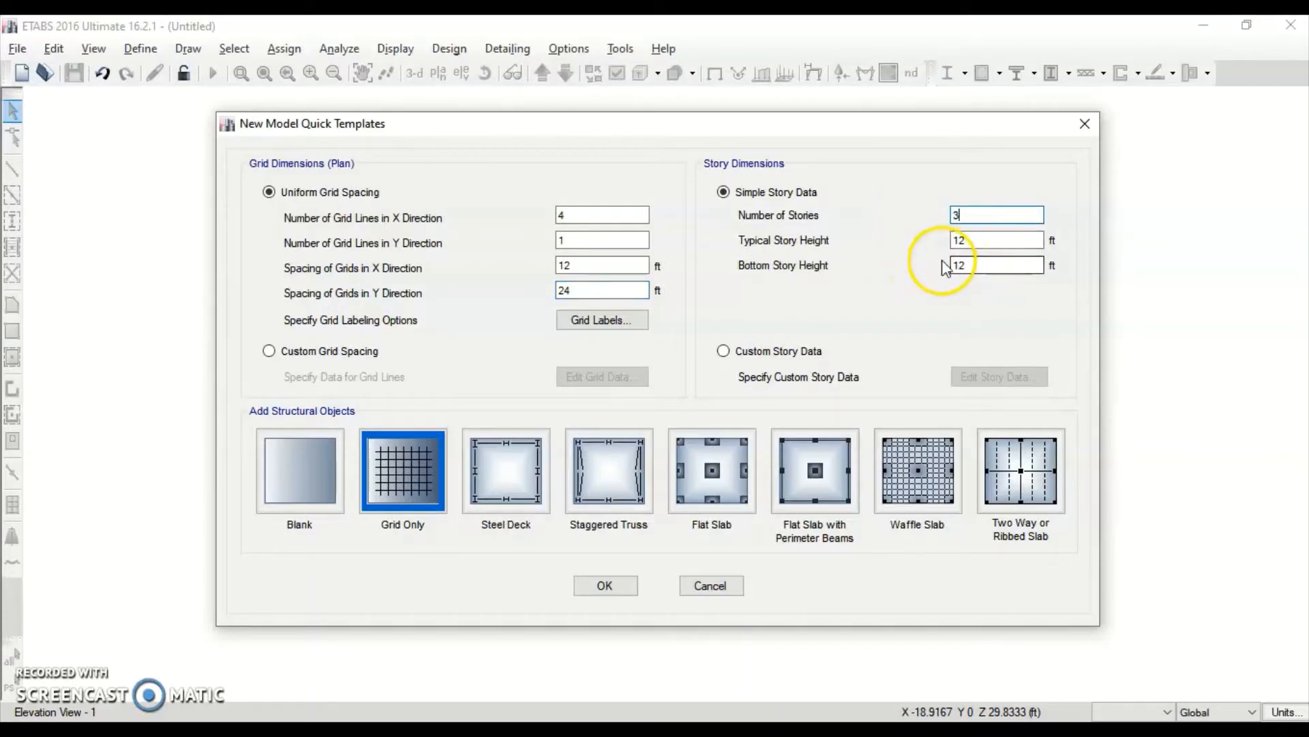
pyautogui.doubleClick(986, 240)
pyautogui.write('1')
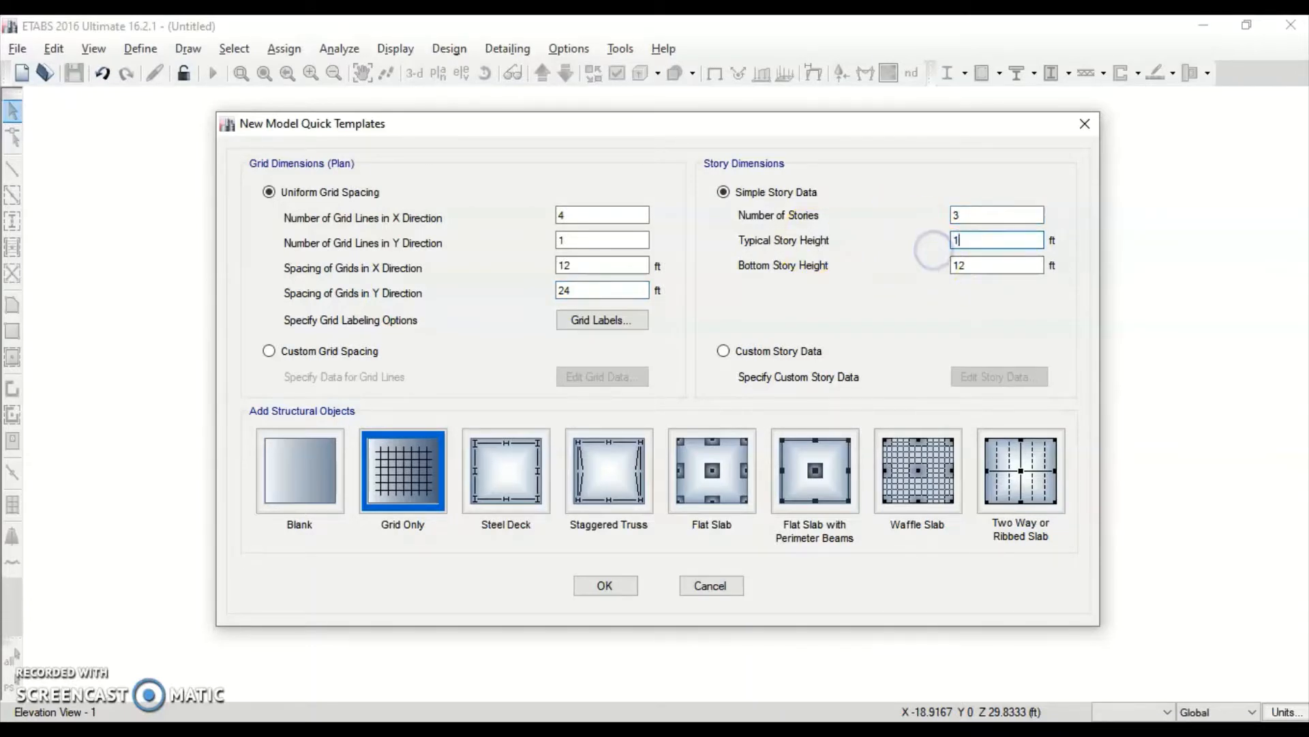
pyautogui.doubleClick(981, 265)
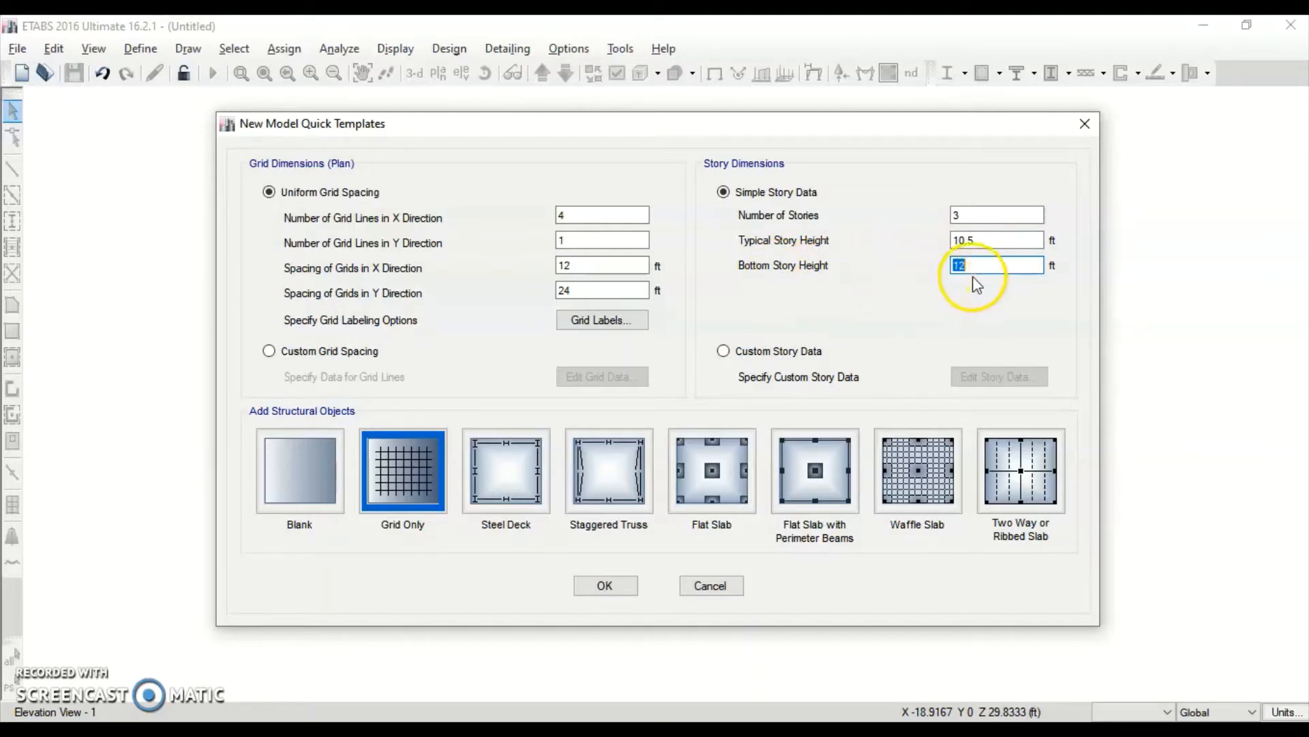
pyautogui.write('10.5')
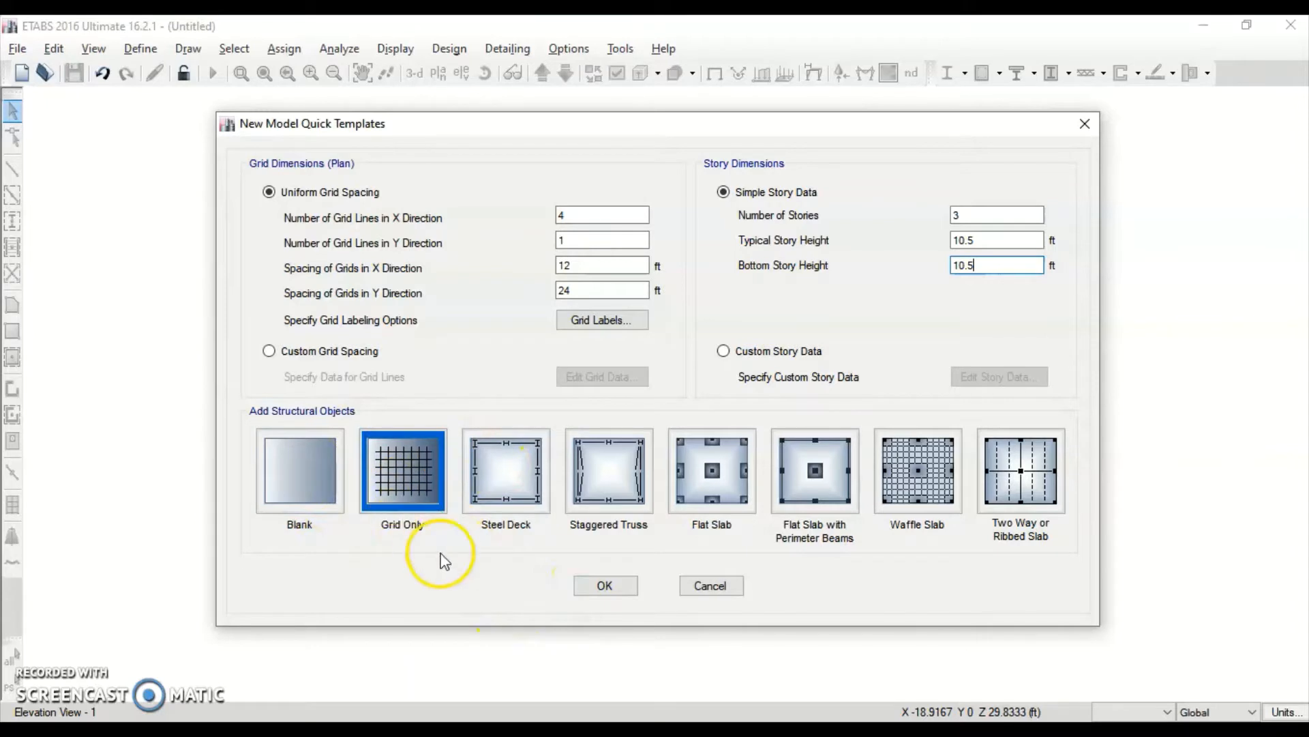
pyautogui.click(605, 584)
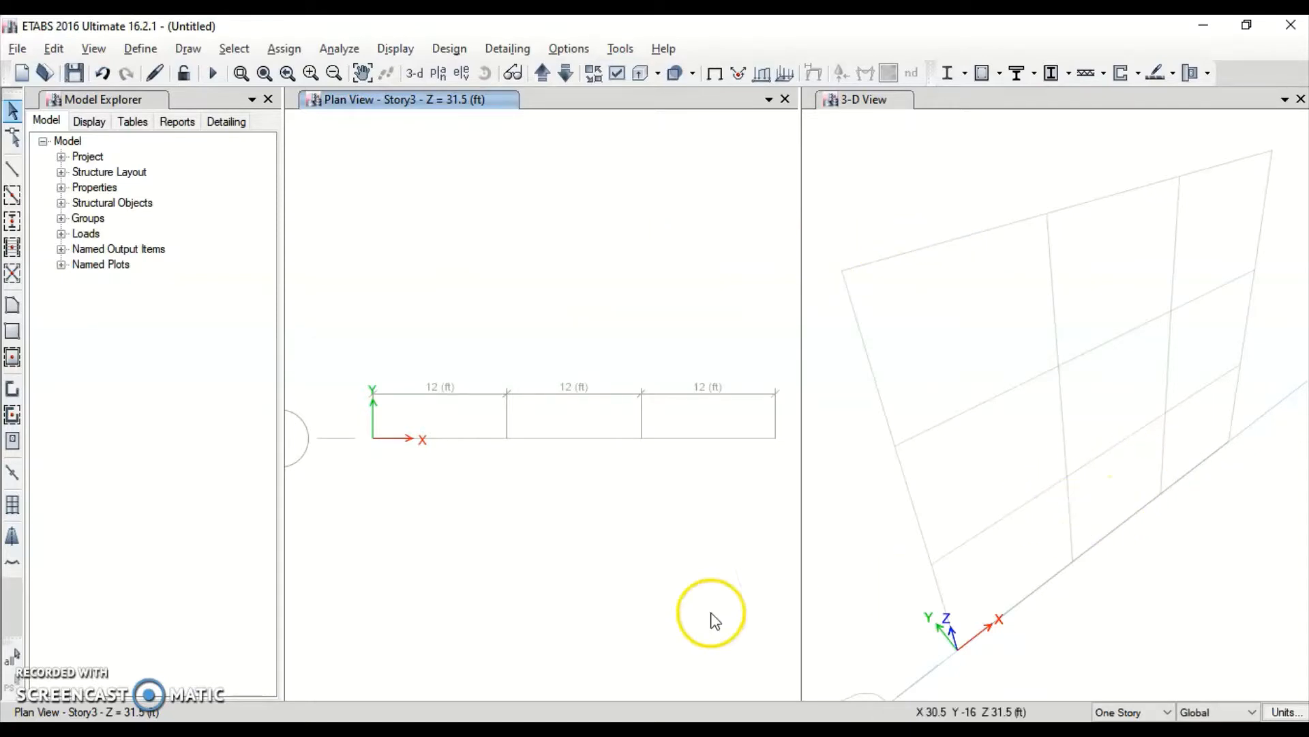
# Change the plan view to the elevation along grid line 1 and close the 3-D view.
pyautogui.click(523, 333)
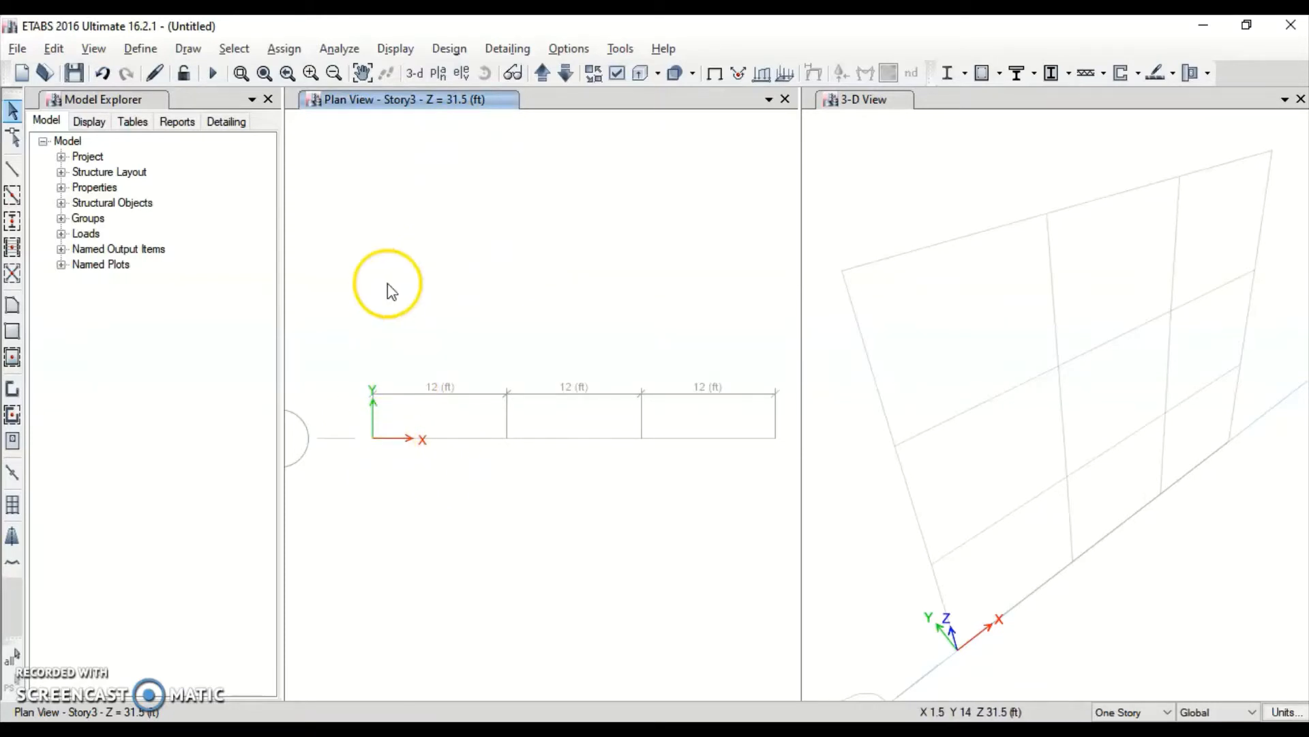
pyautogui.click(461, 73)
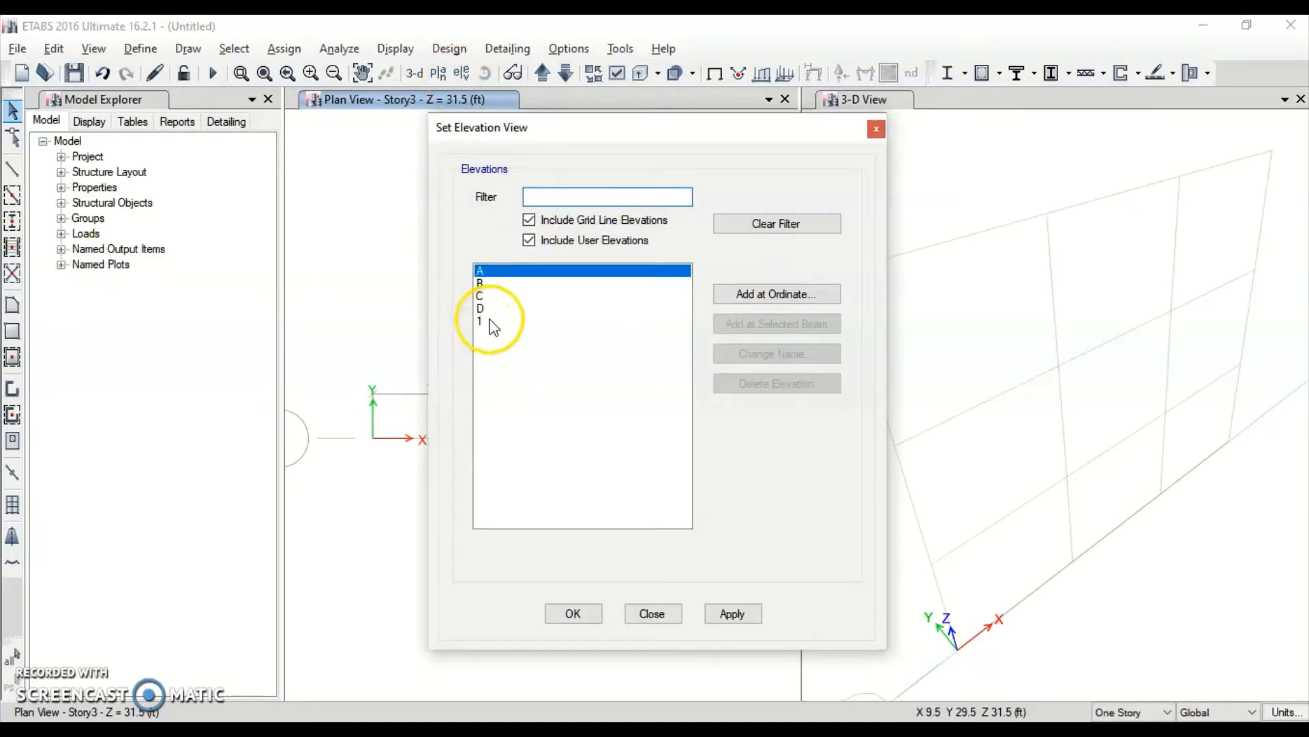
pyautogui.click(481, 320)
pyautogui.click(573, 613)
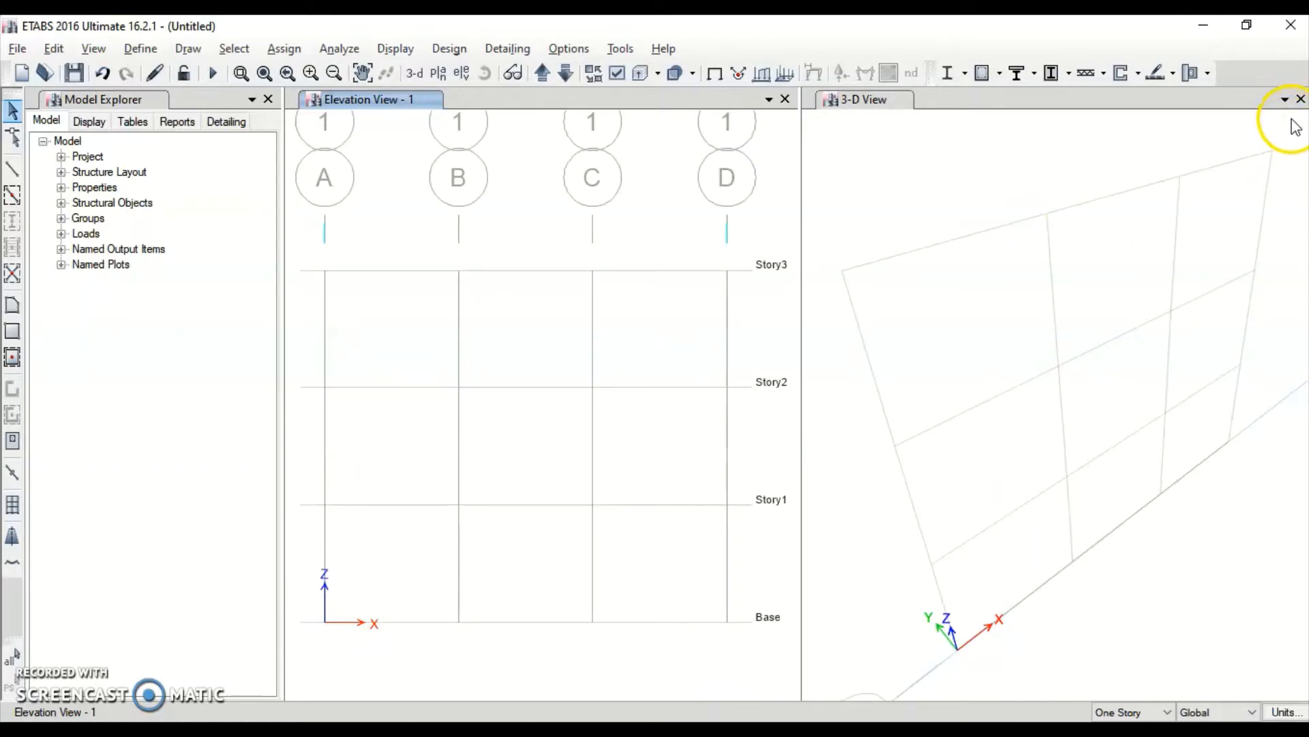
pyautogui.click(1300, 99)
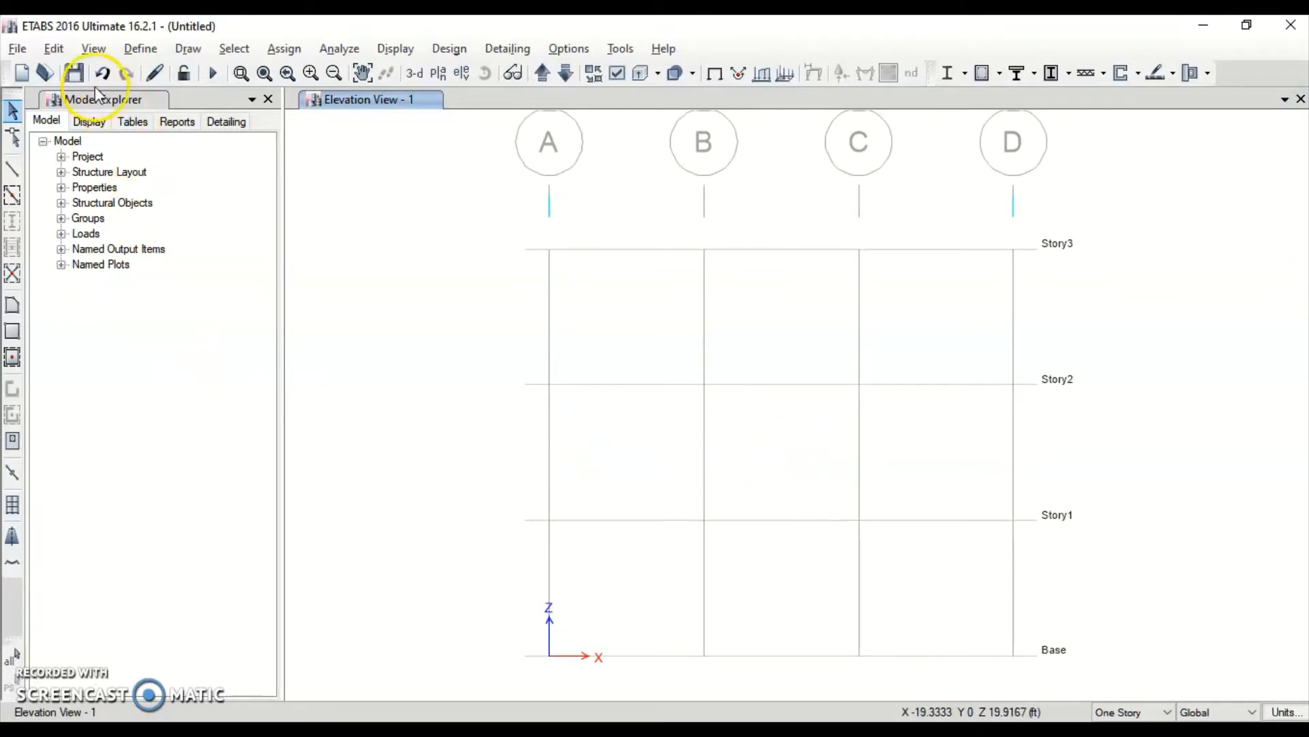
# Save the model in the Tutorial folder as EXAMPLE 2D -01.
pyautogui.click(73, 73)
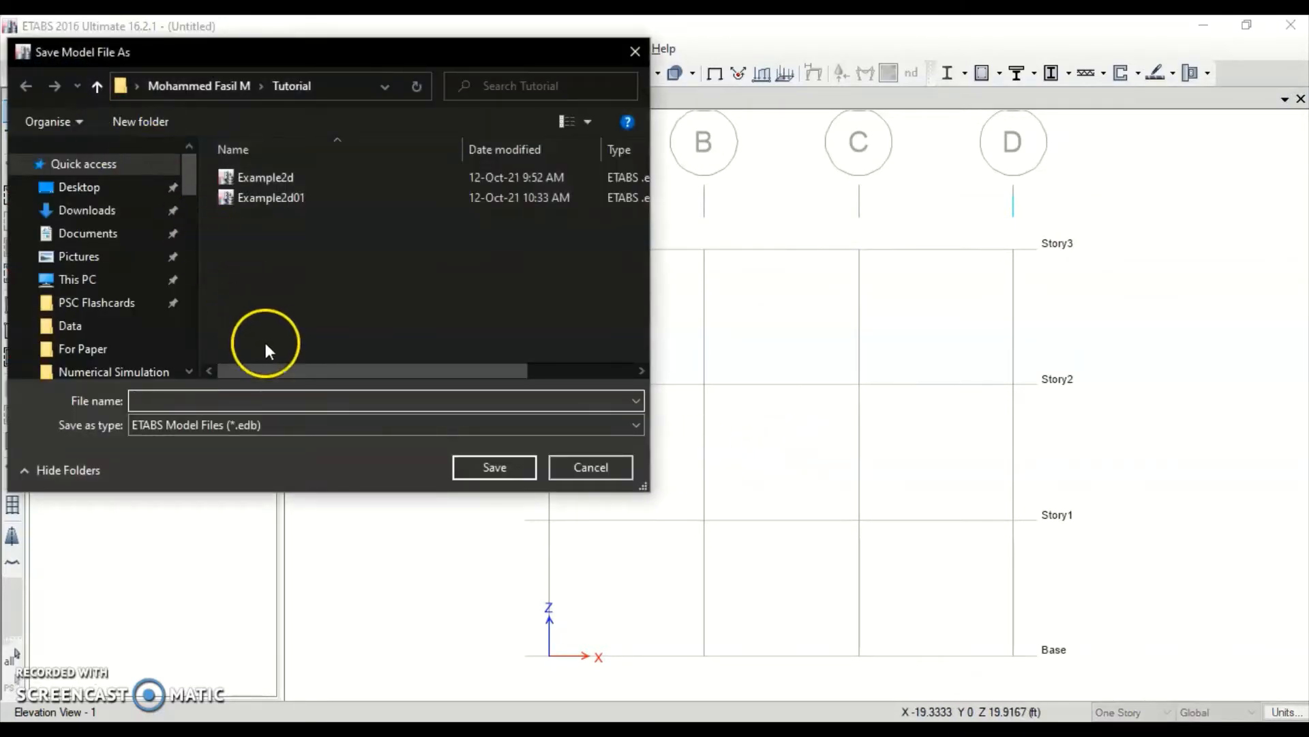
pyautogui.write('EXAM')
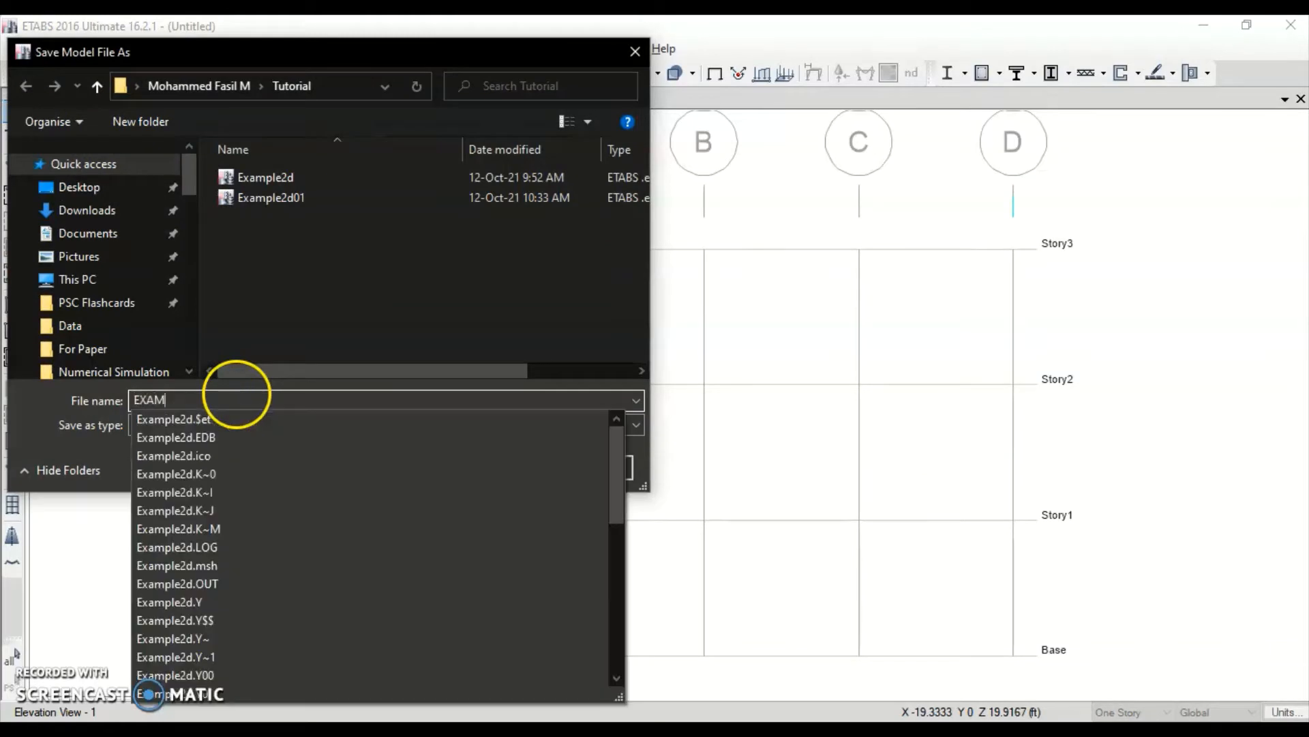
pyautogui.write('PLE 2D -01')
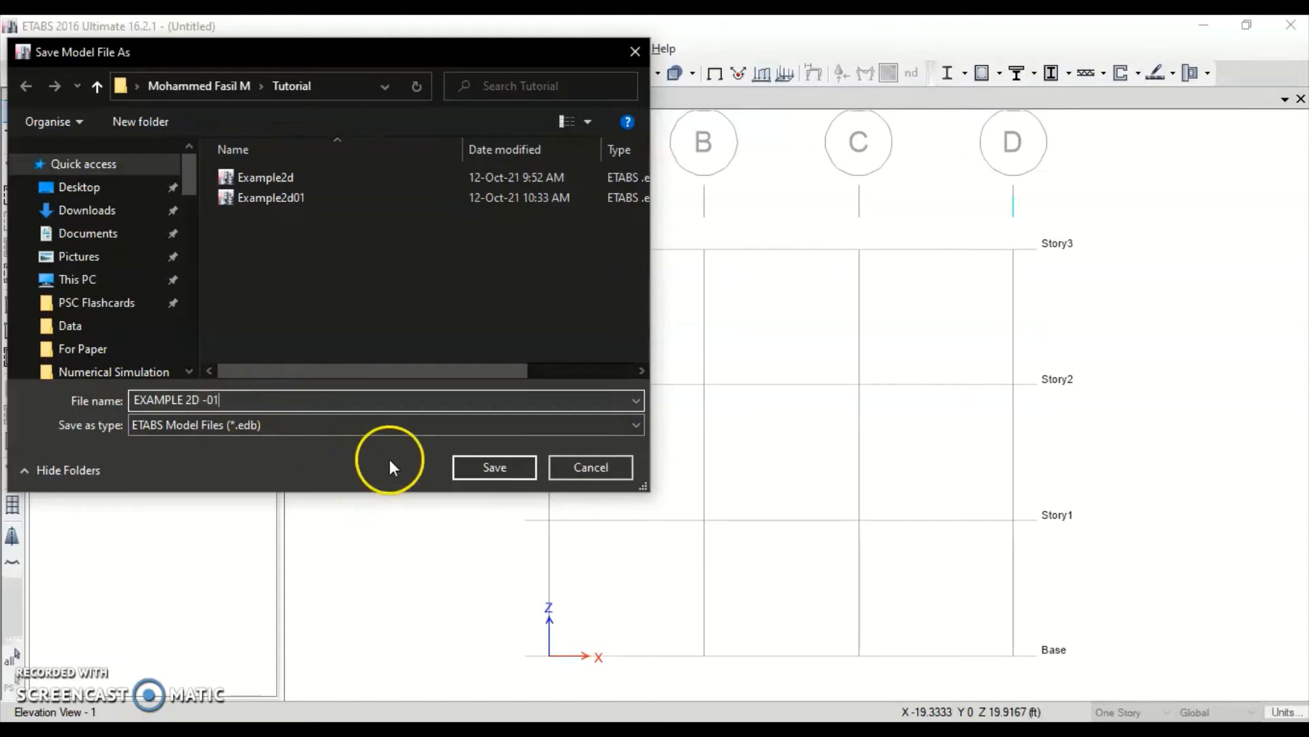
pyautogui.click(468, 464)
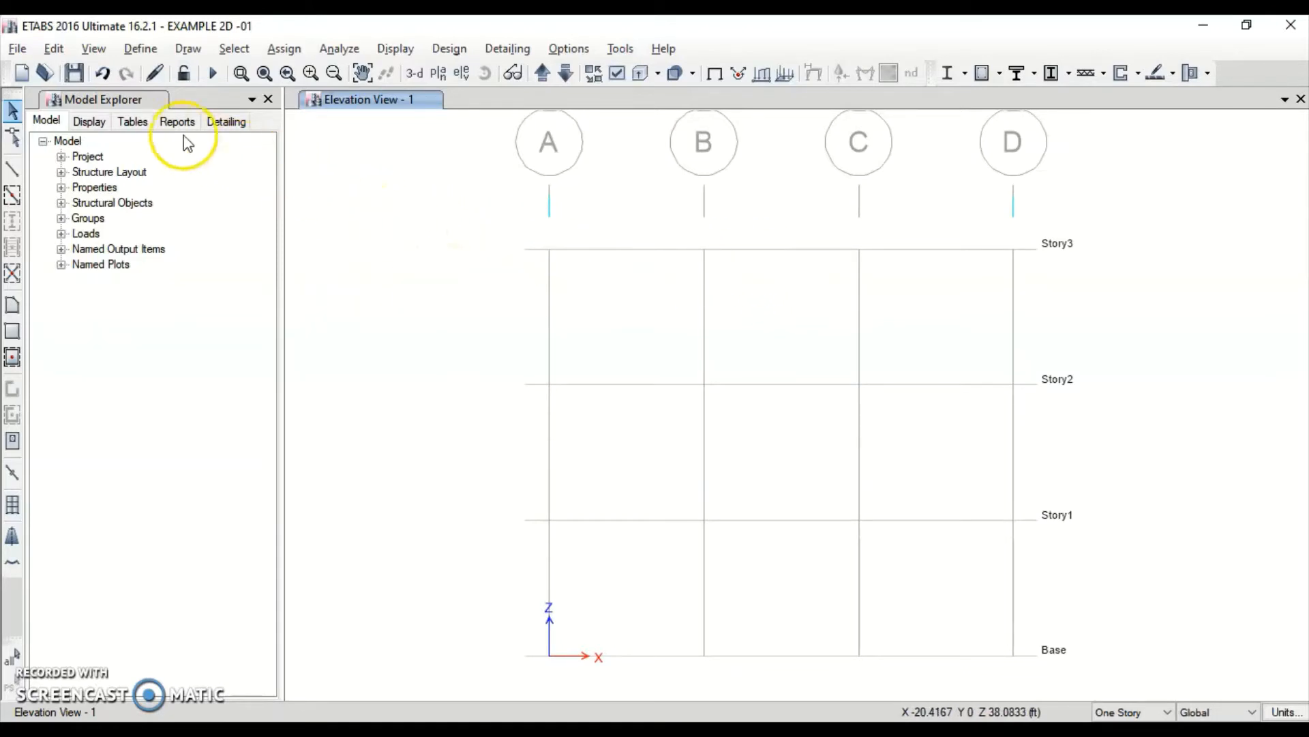
pyautogui.click(138, 48)
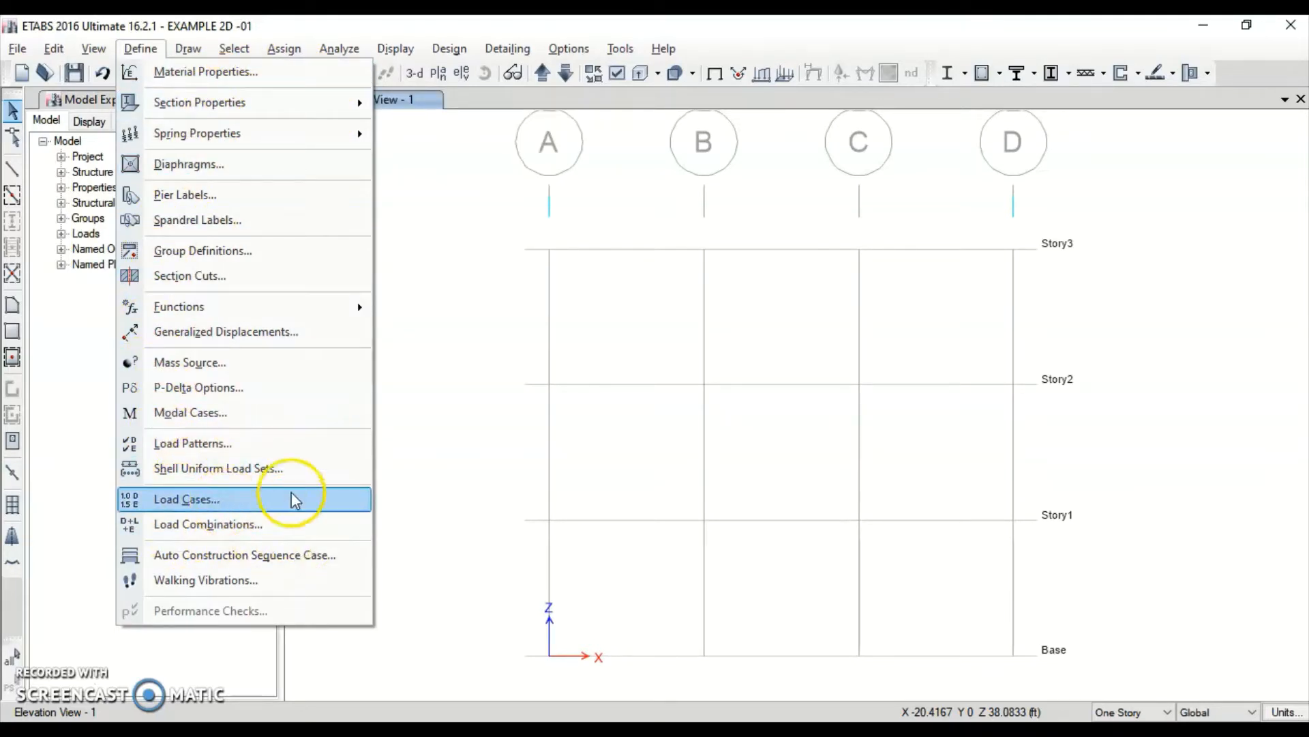
pyautogui.moveTo(194, 55)
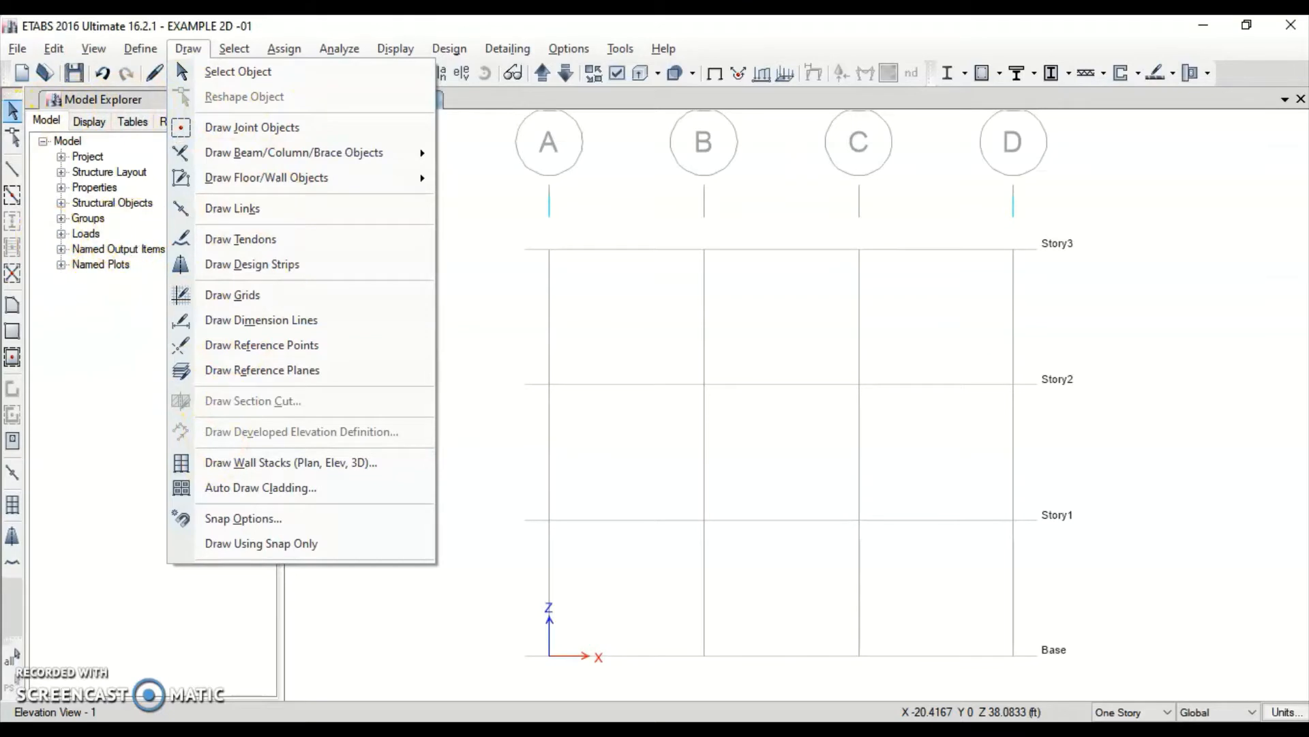
pyautogui.click(42, 409)
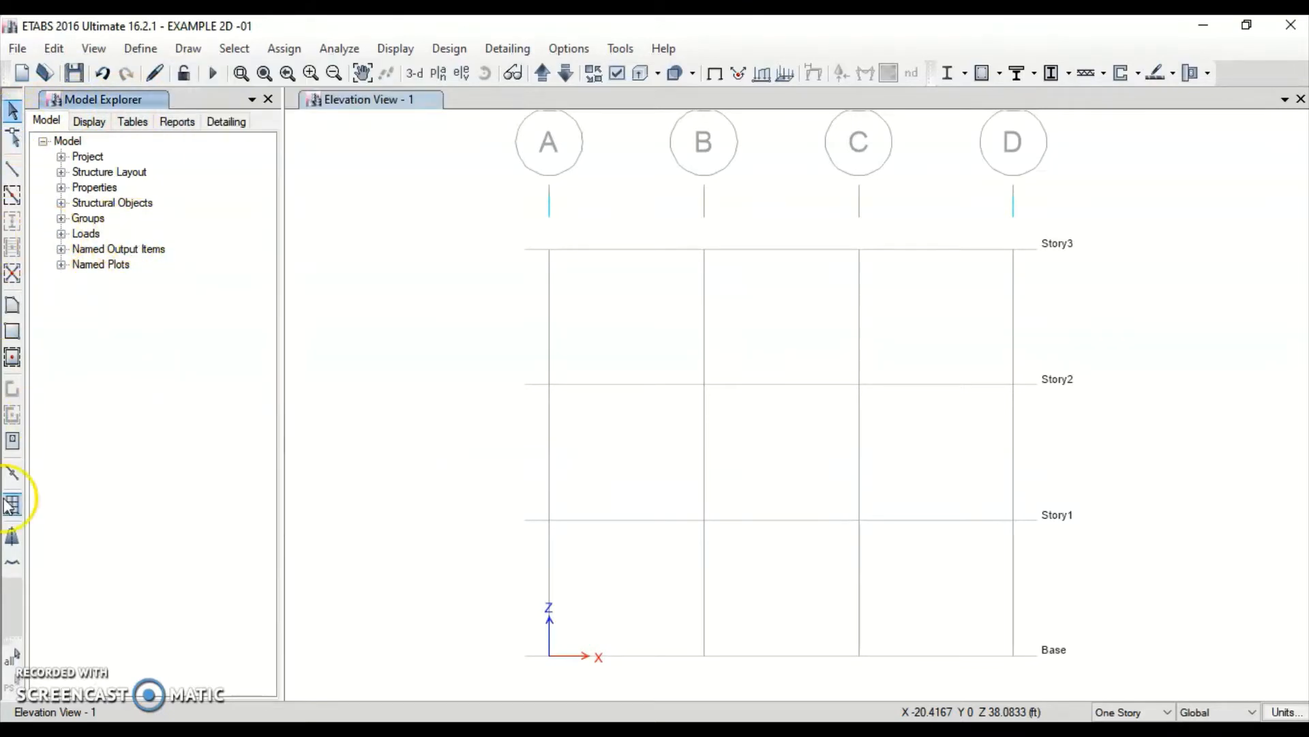
pyautogui.click(252, 53)
pyautogui.moveTo(256, 71)
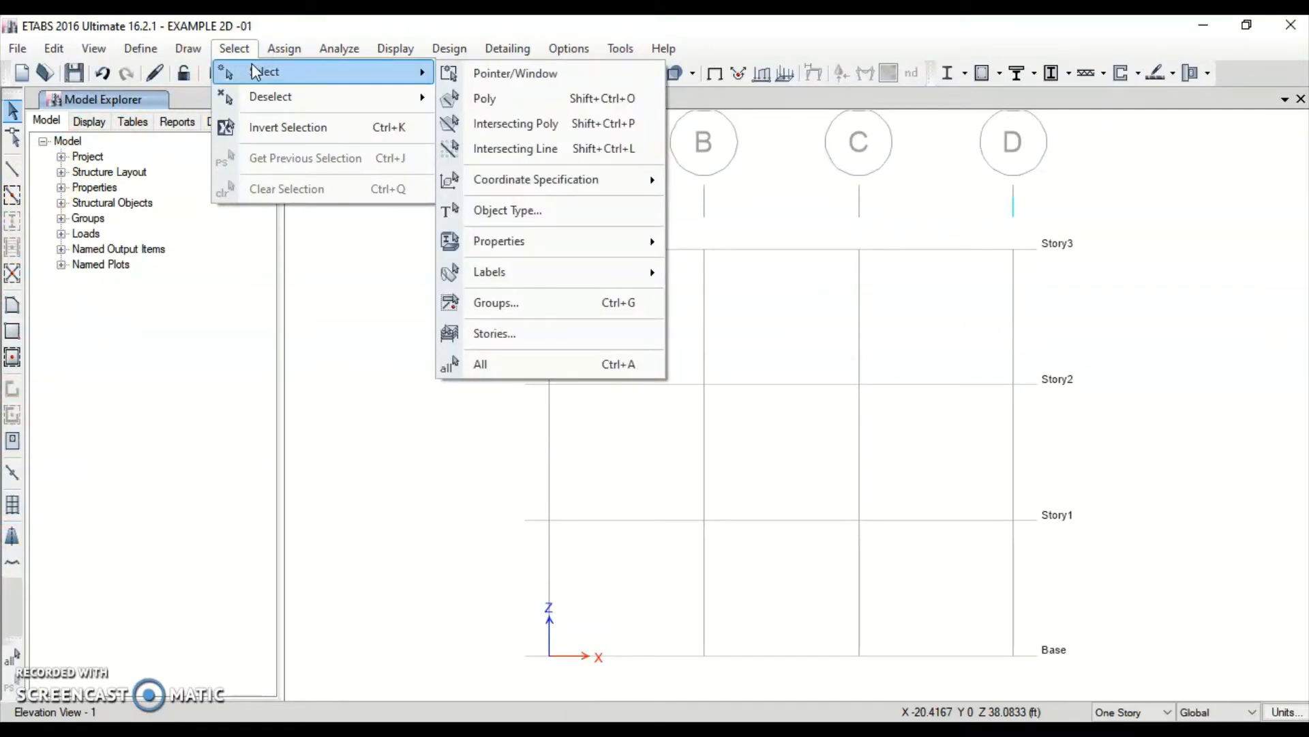
pyautogui.click(290, 49)
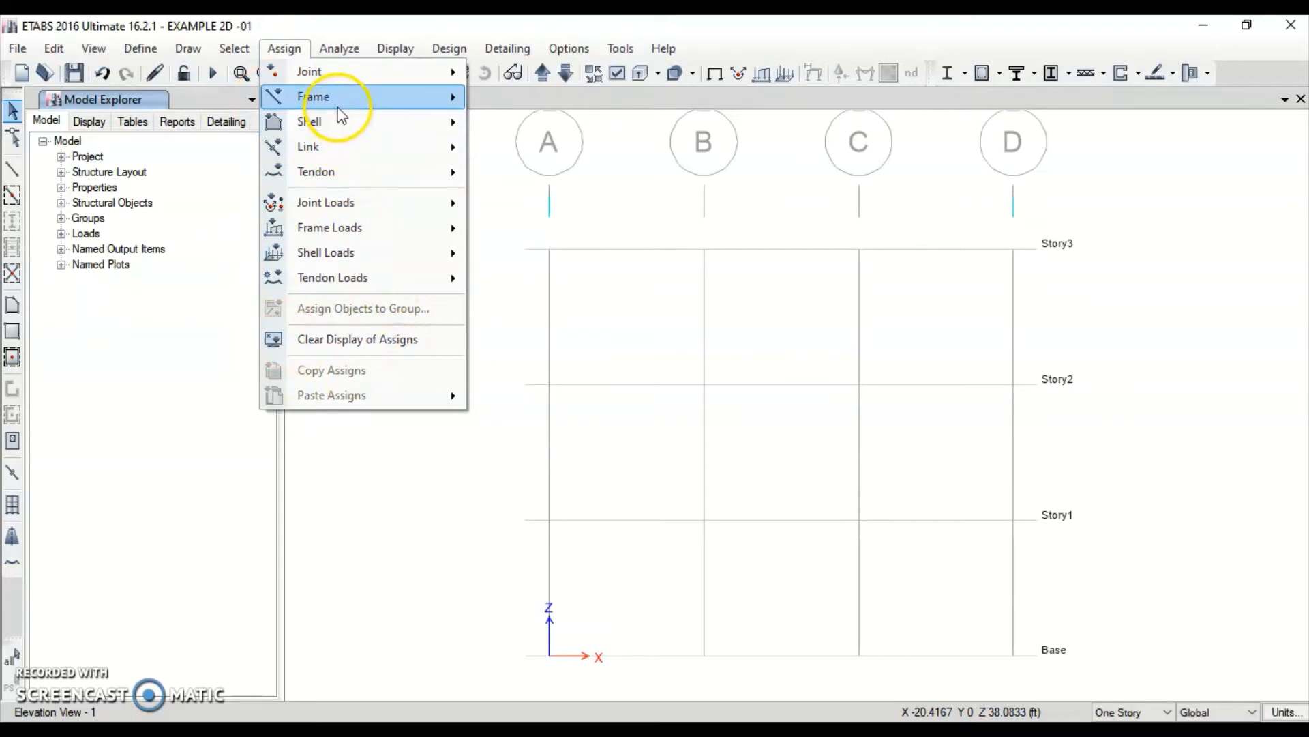
pyautogui.moveTo(334, 101)
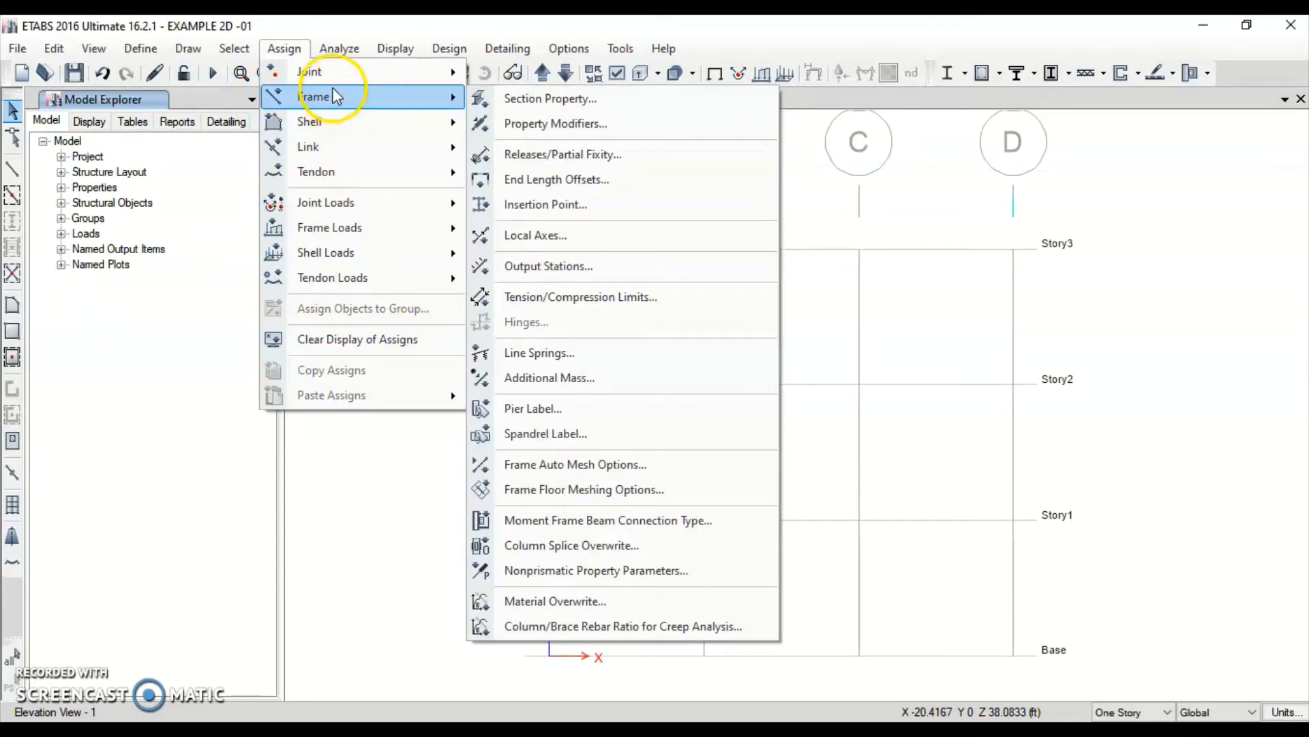
pyautogui.moveTo(345, 78)
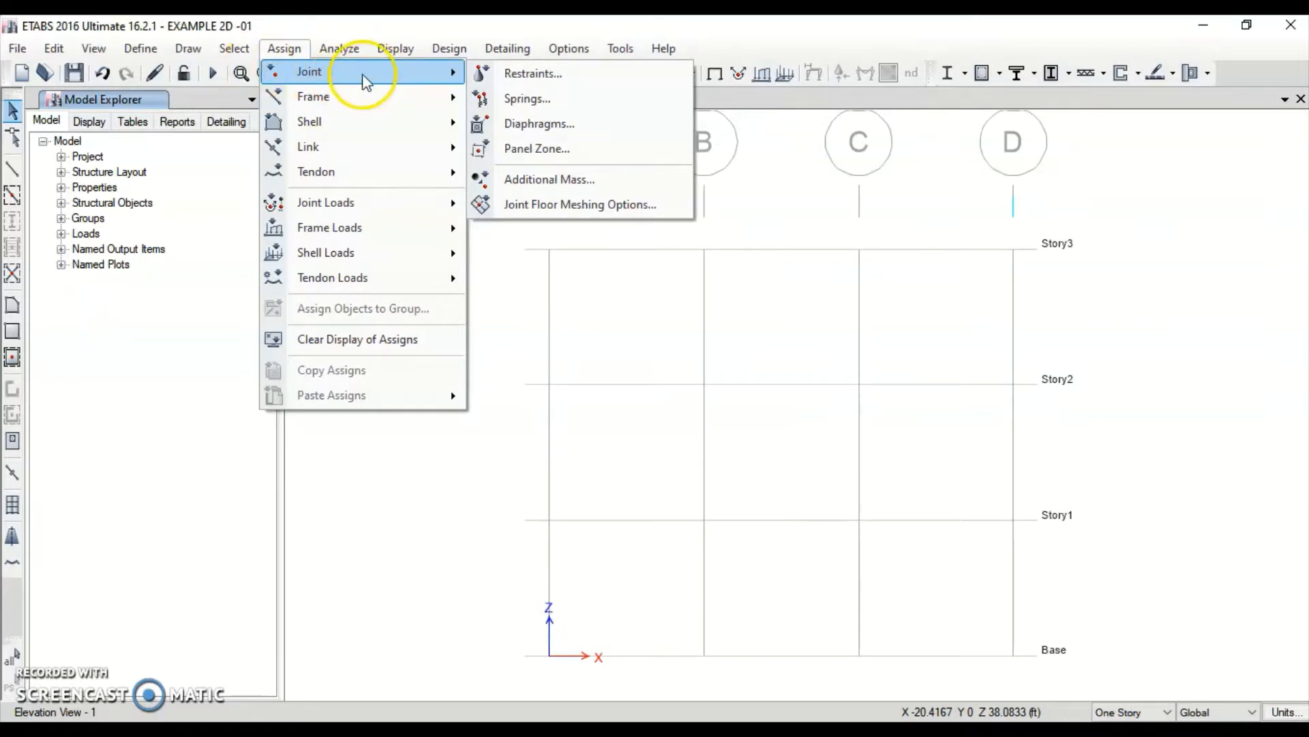
pyautogui.click(351, 53)
pyautogui.click(340, 48)
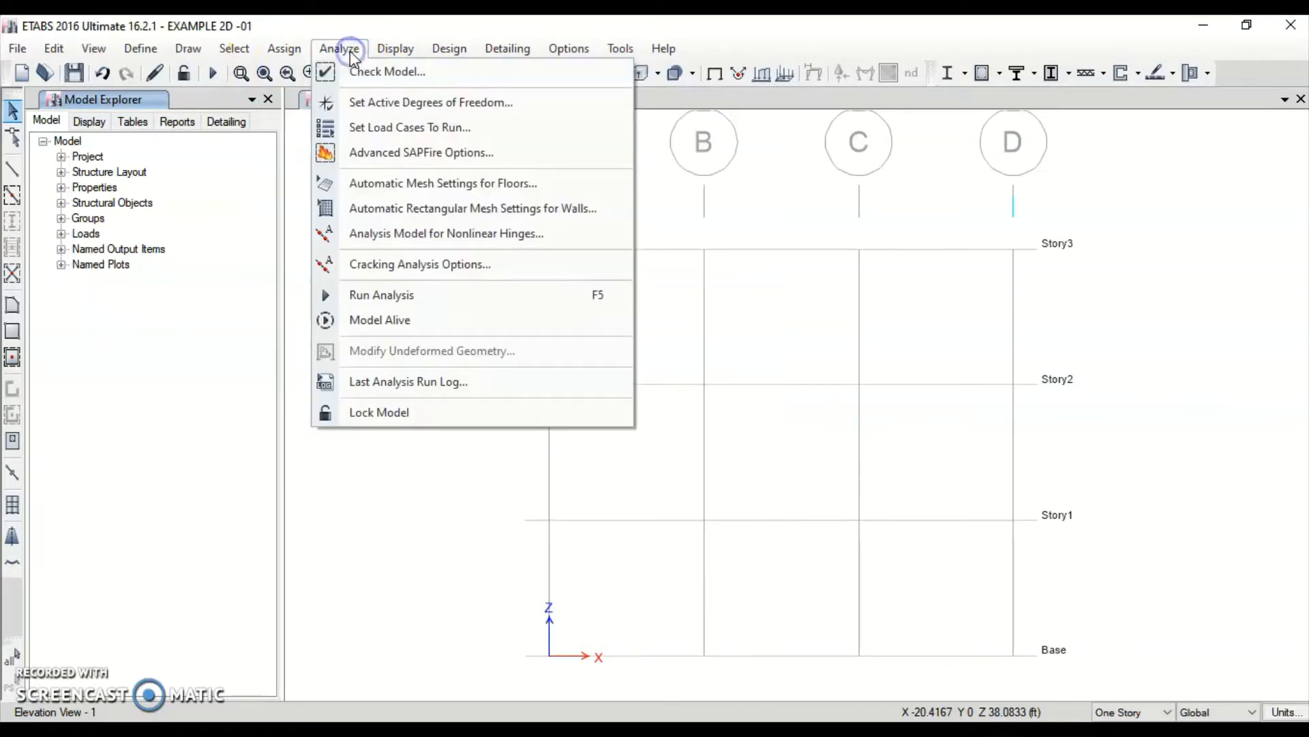
pyautogui.click(390, 51)
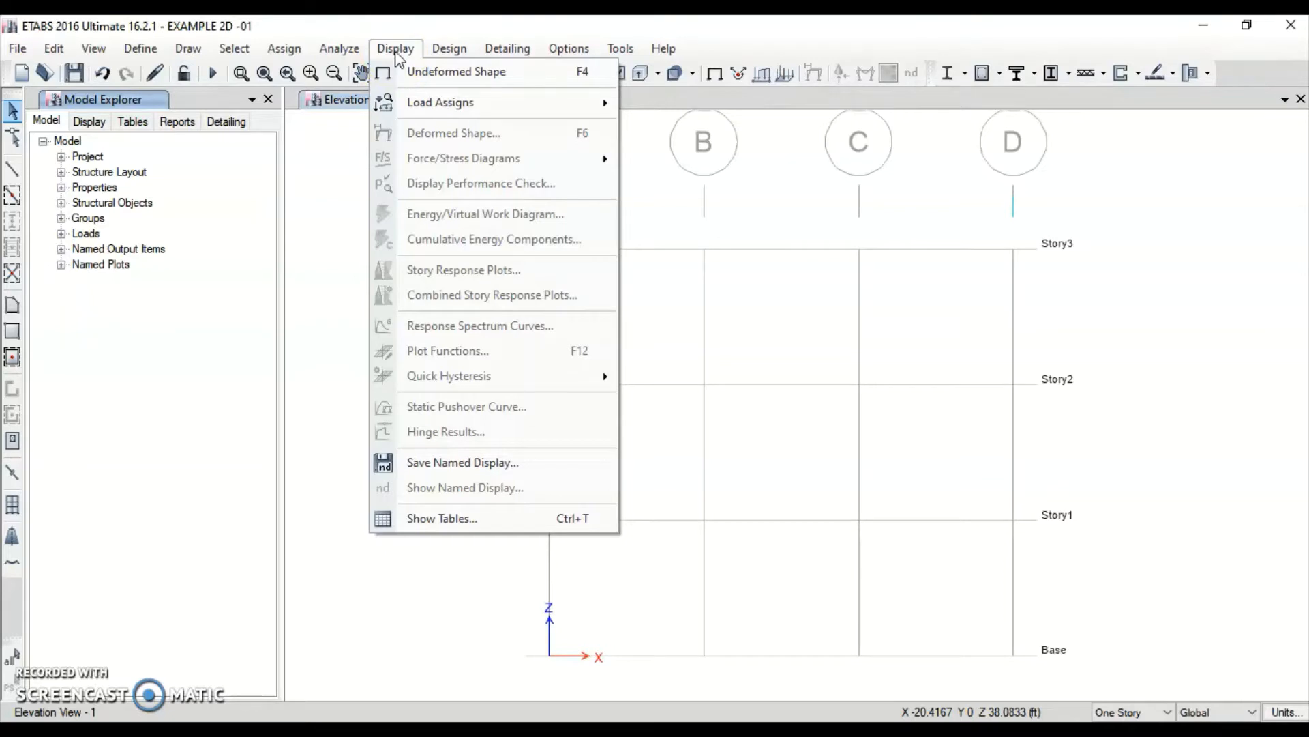
pyautogui.click(437, 52)
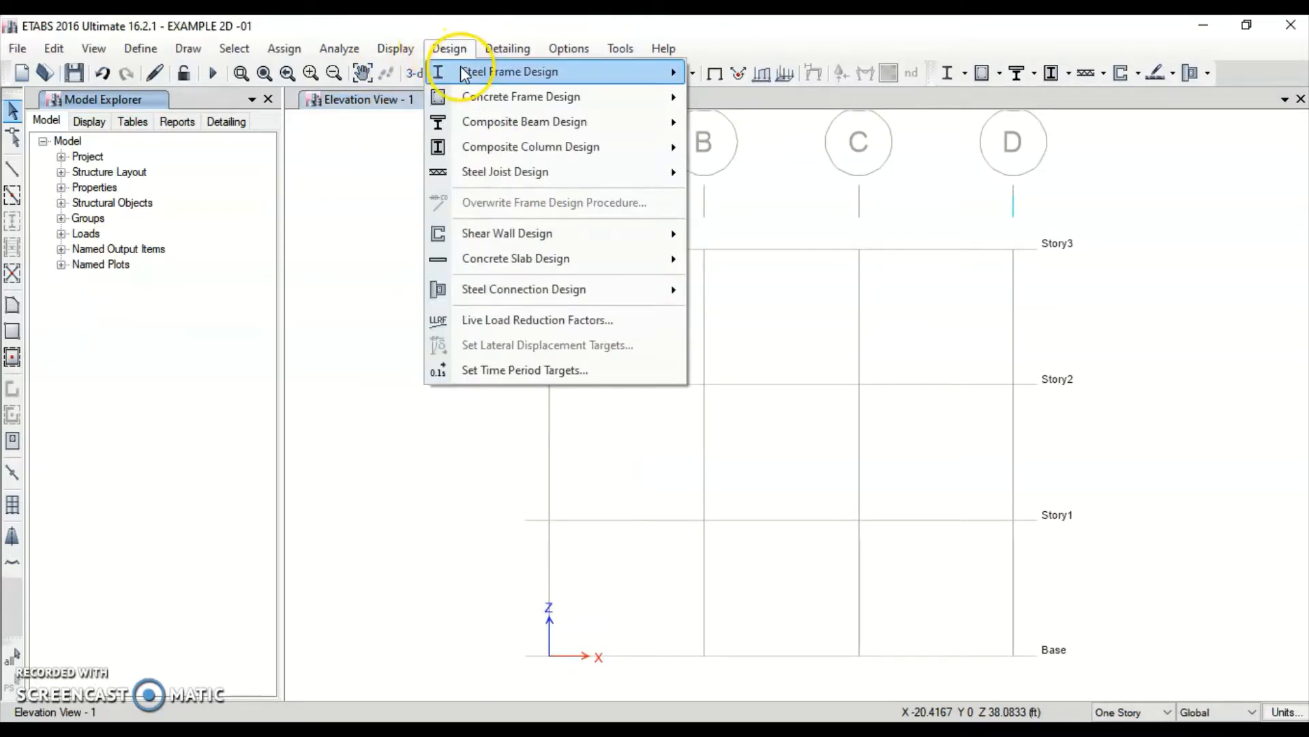
pyautogui.moveTo(583, 104)
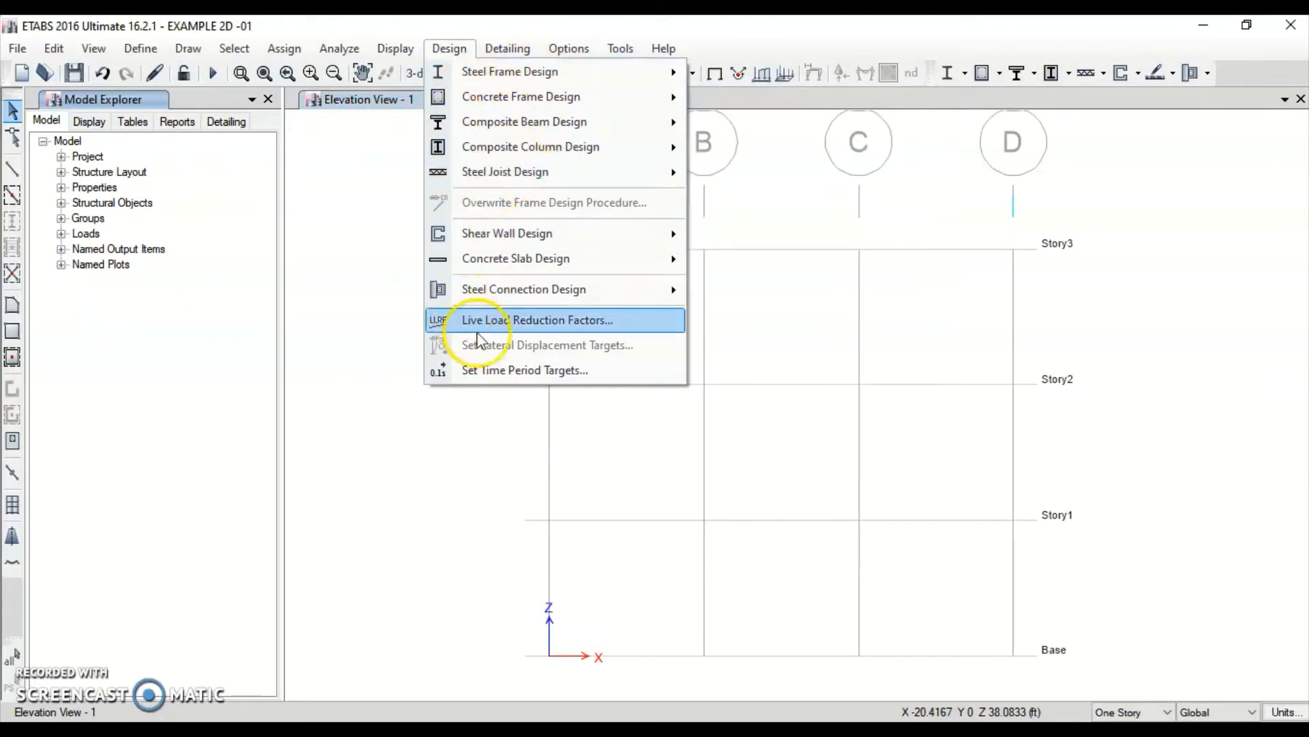
pyautogui.moveTo(530, 60)
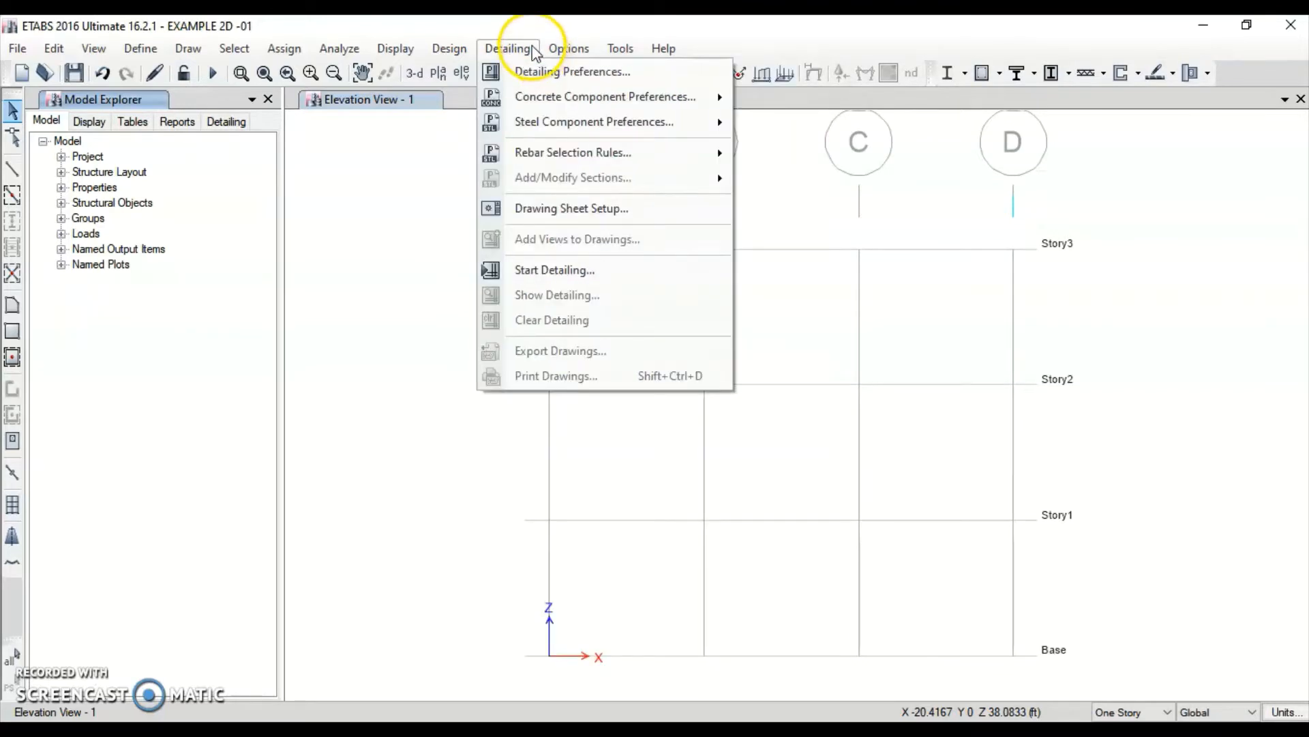
pyautogui.moveTo(570, 58)
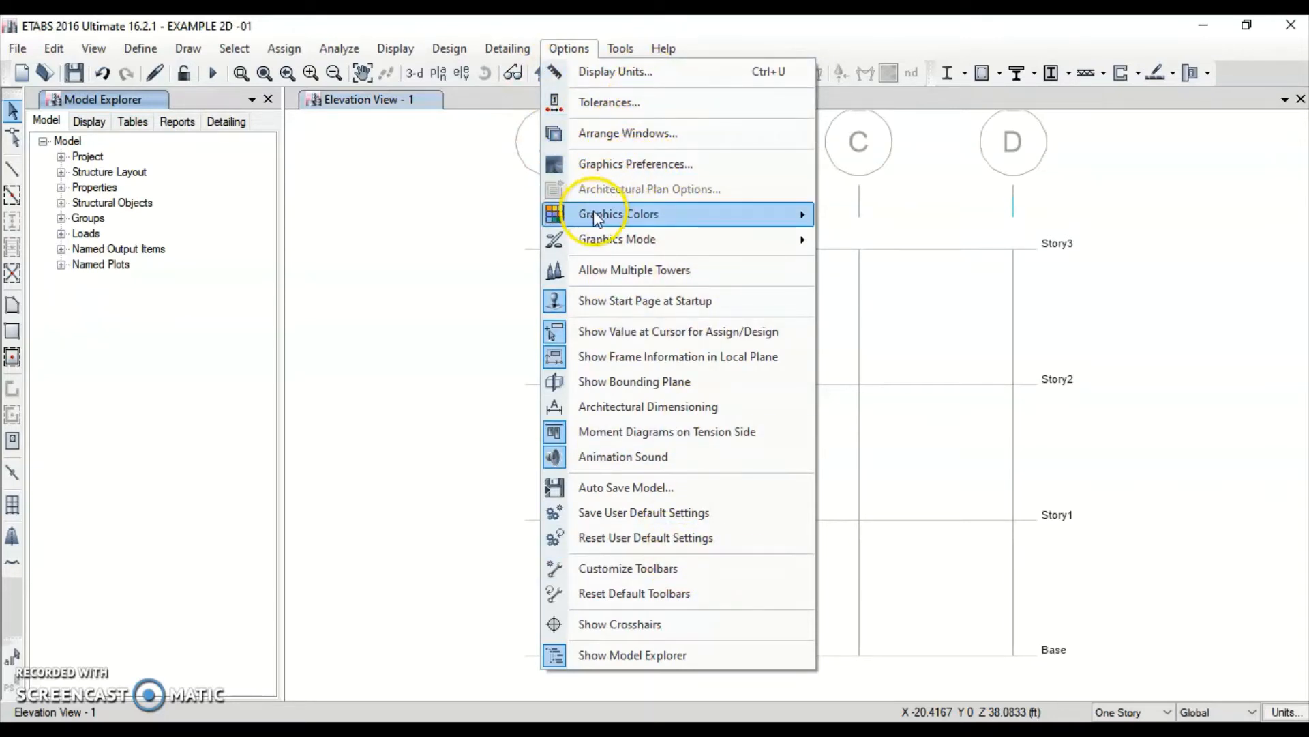
pyautogui.moveTo(633, 240)
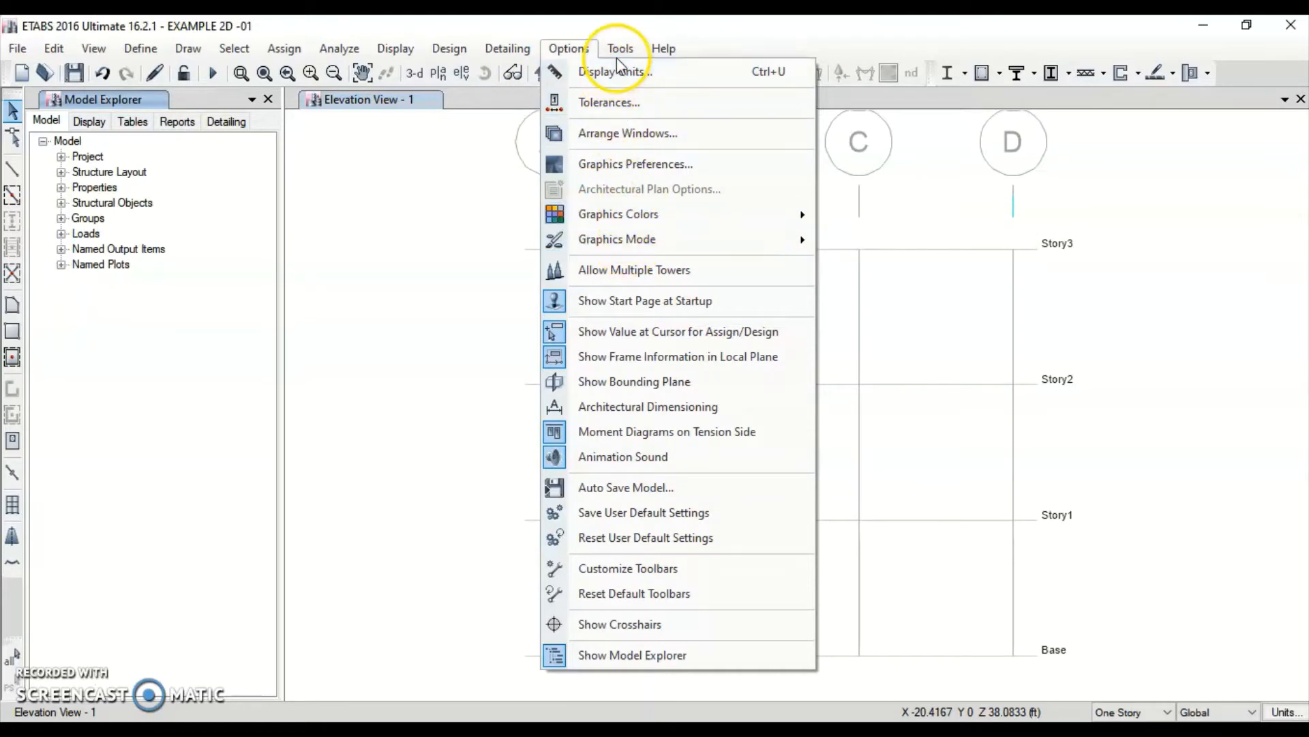
pyautogui.moveTo(622, 55)
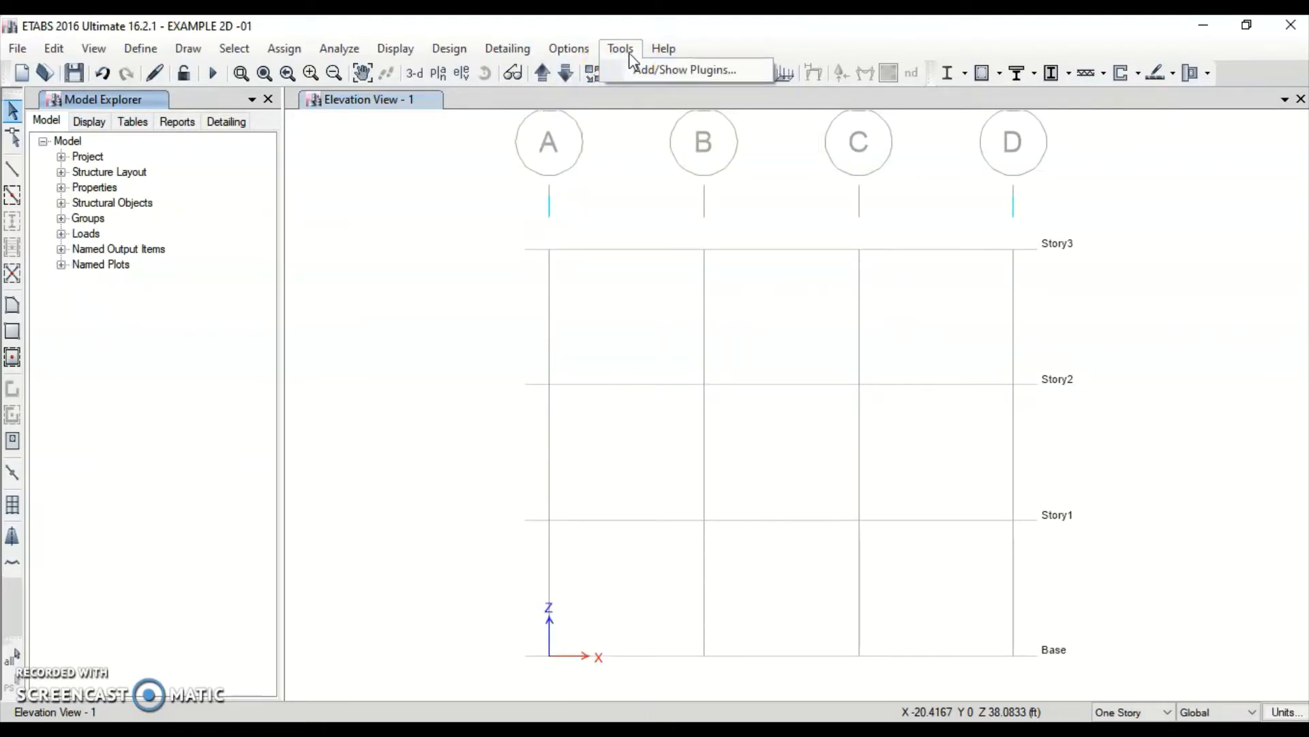
pyautogui.moveTo(662, 51)
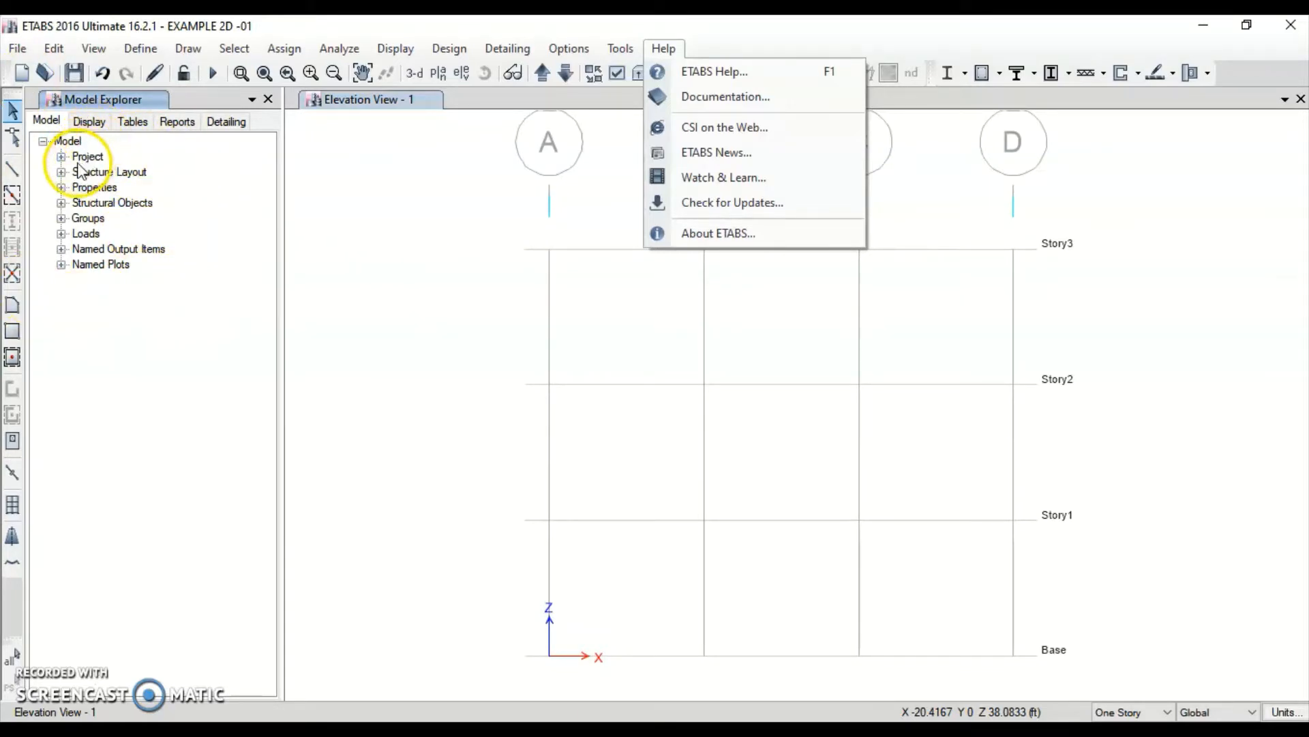
pyautogui.click(371, 316)
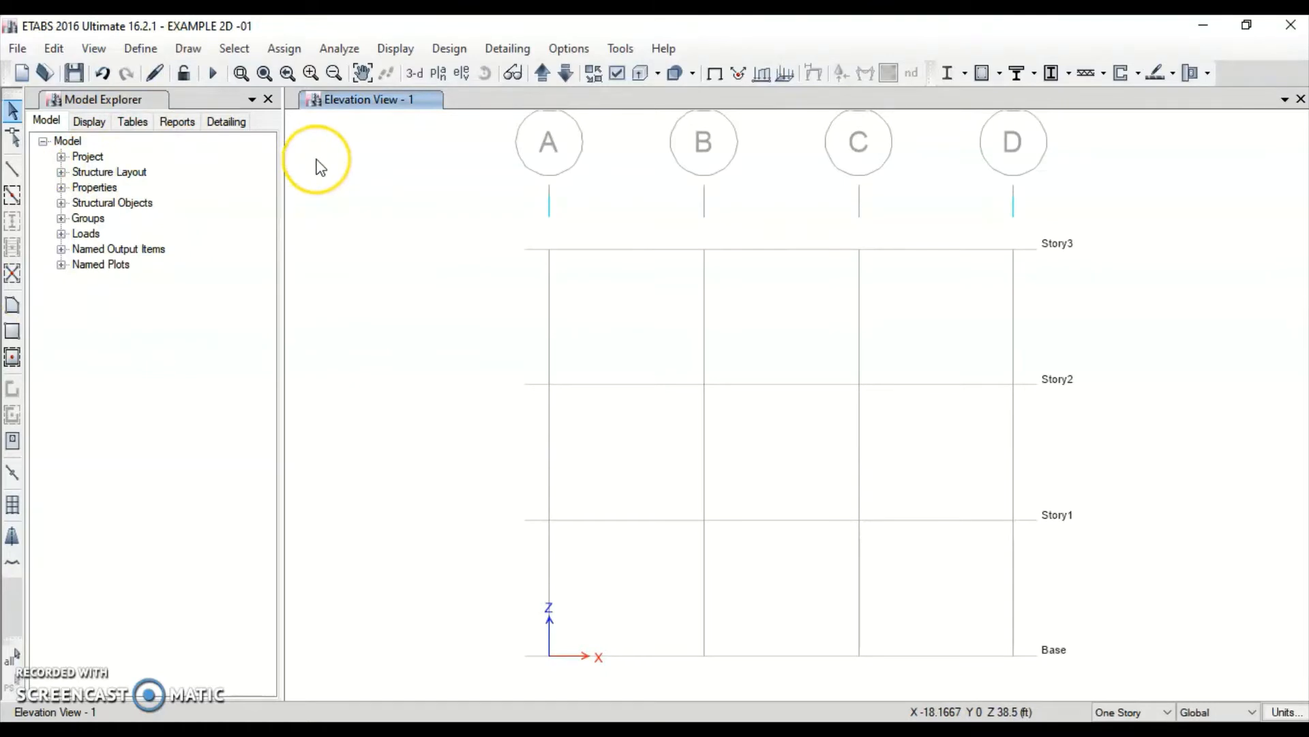
# Add a new material property with region United States, material type Concrete and standard User.
pyautogui.click(148, 50)
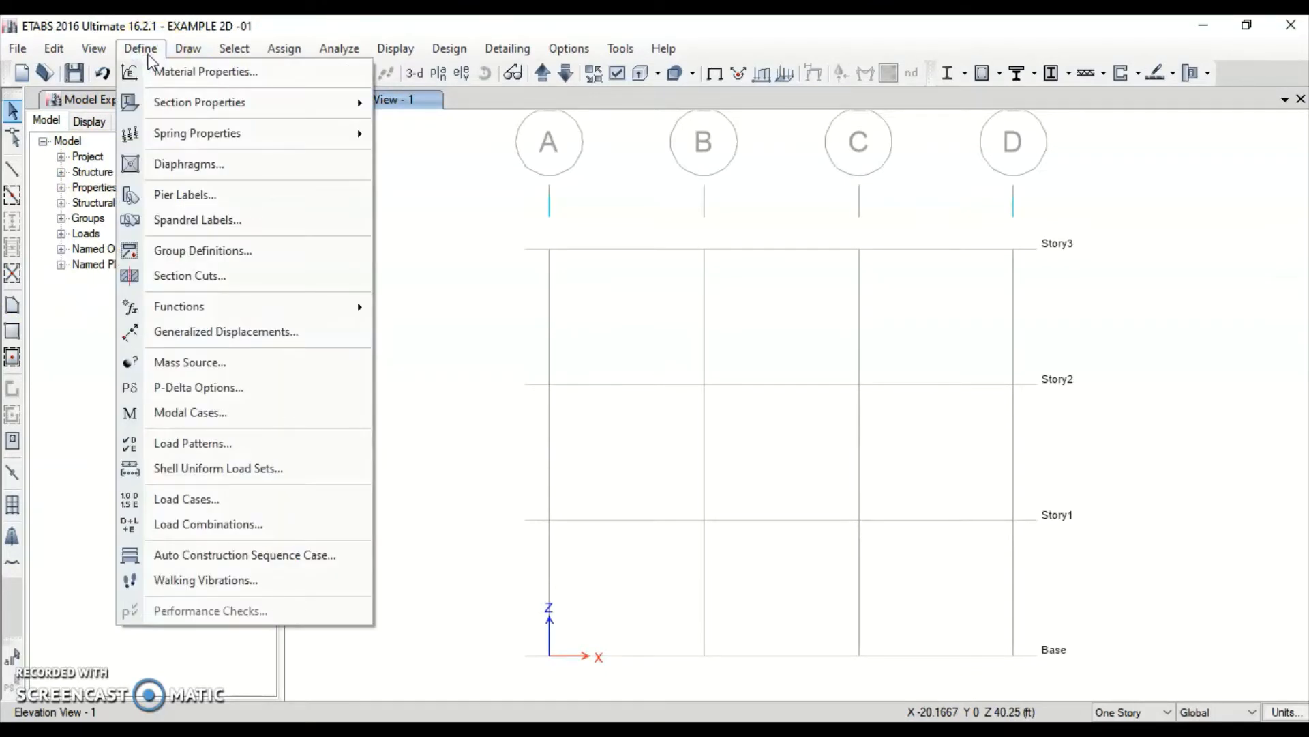
pyautogui.click(156, 71)
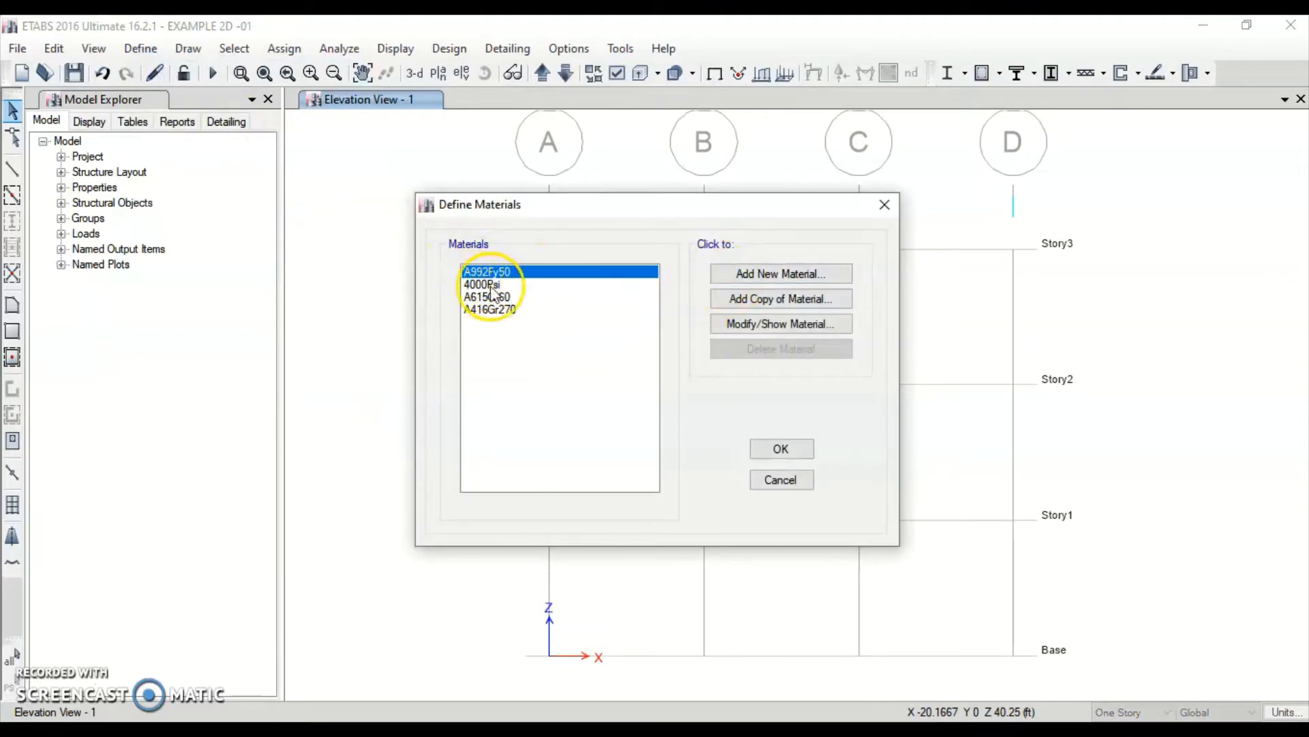
pyautogui.click(791, 271)
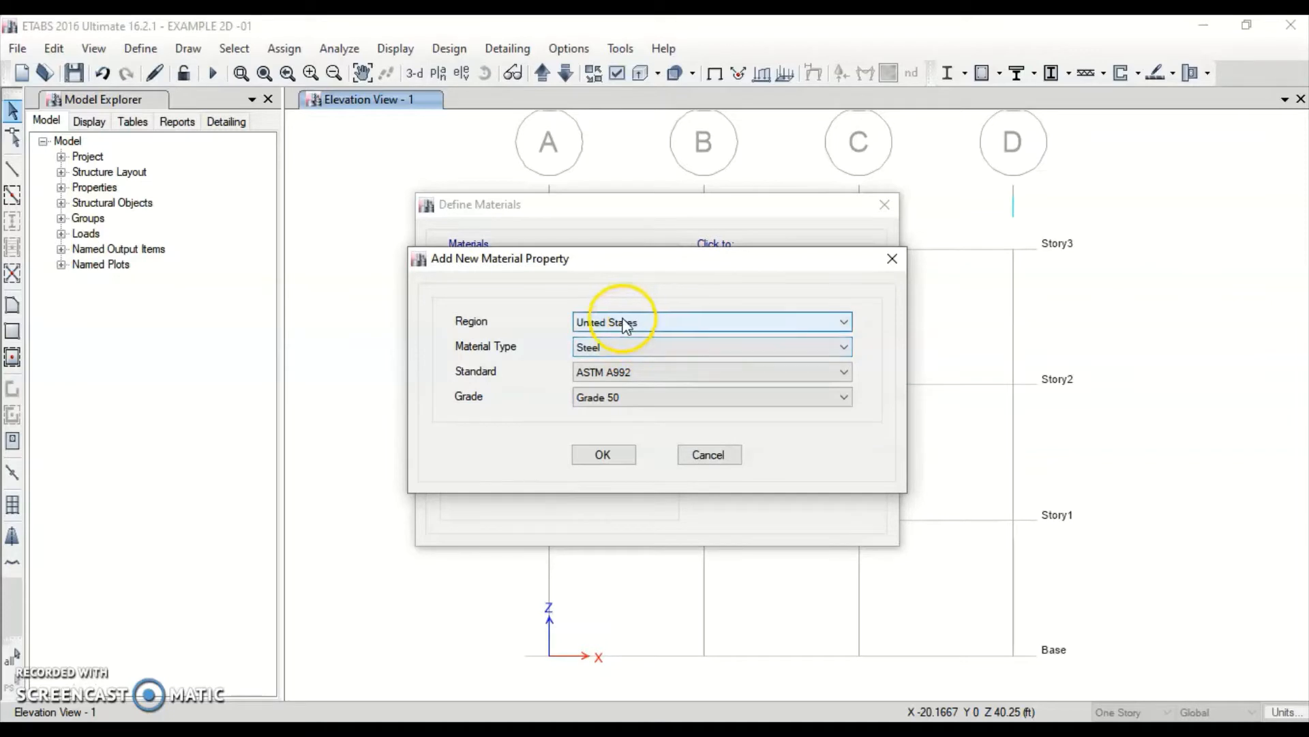
pyautogui.click(608, 349)
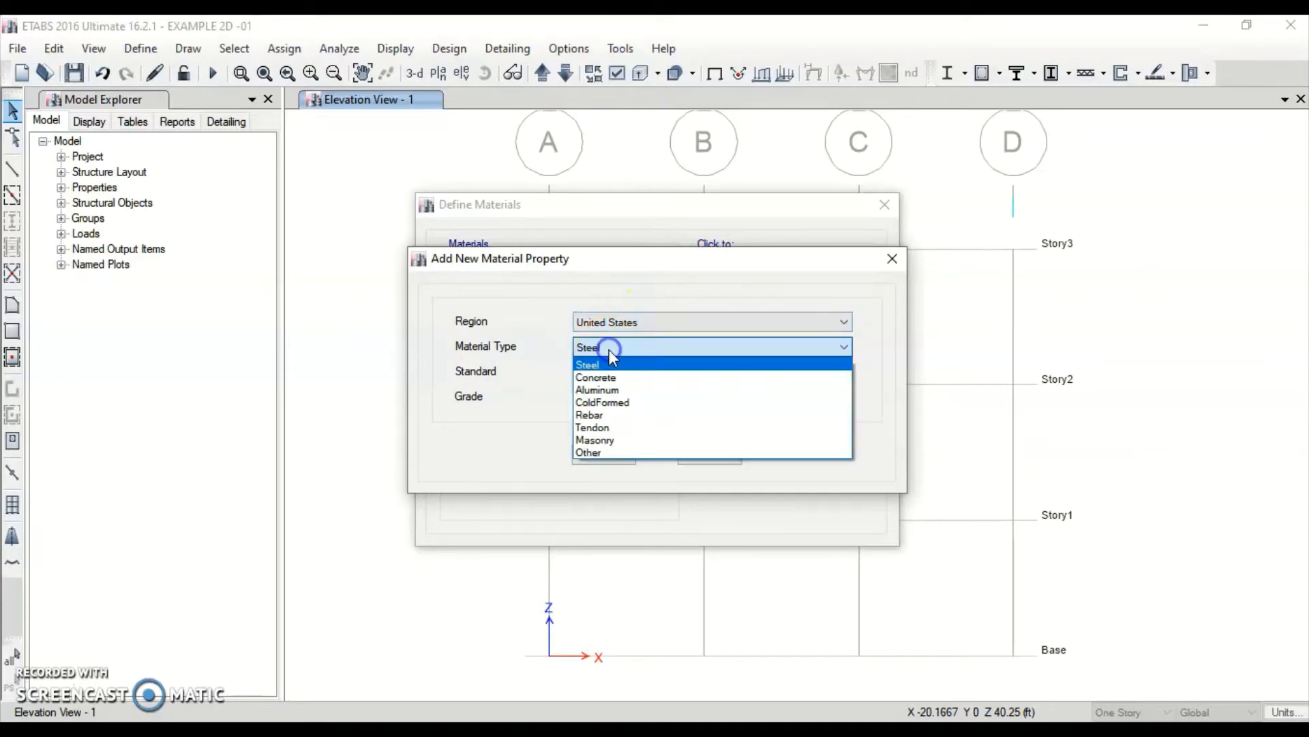
pyautogui.click(601, 378)
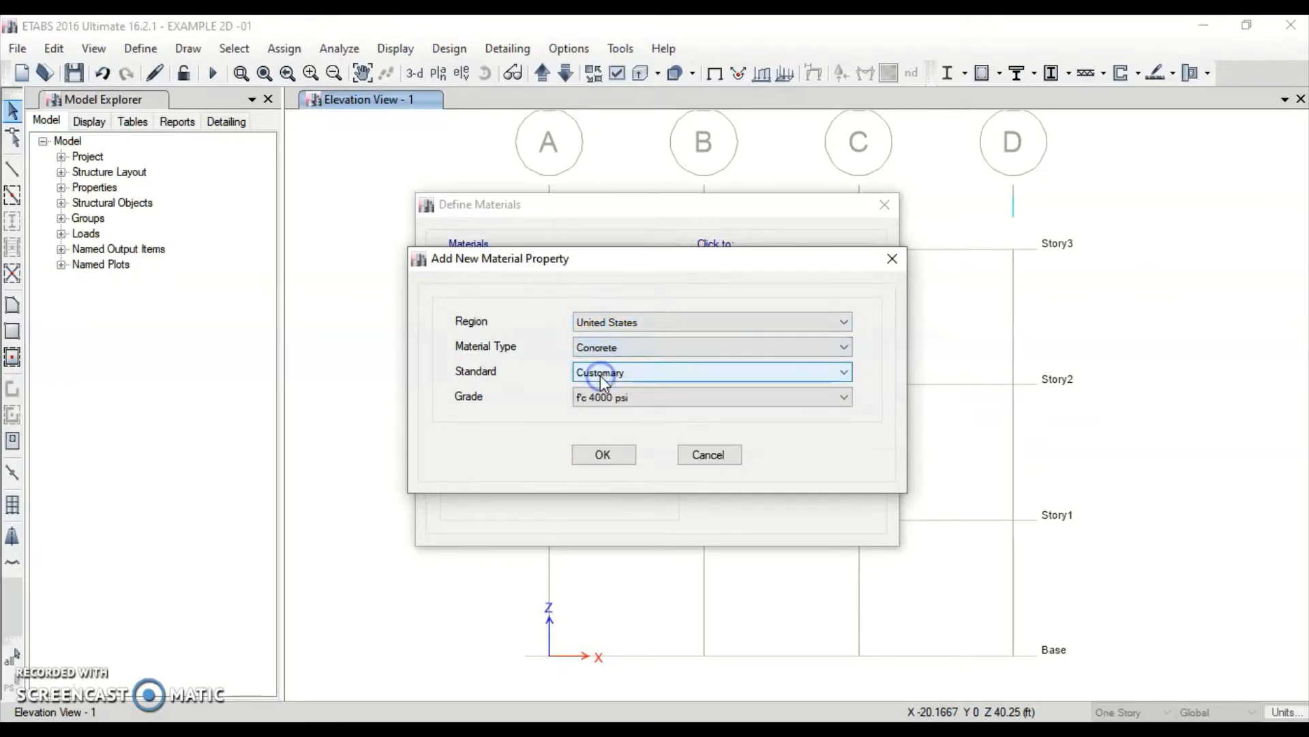
pyautogui.click(592, 399)
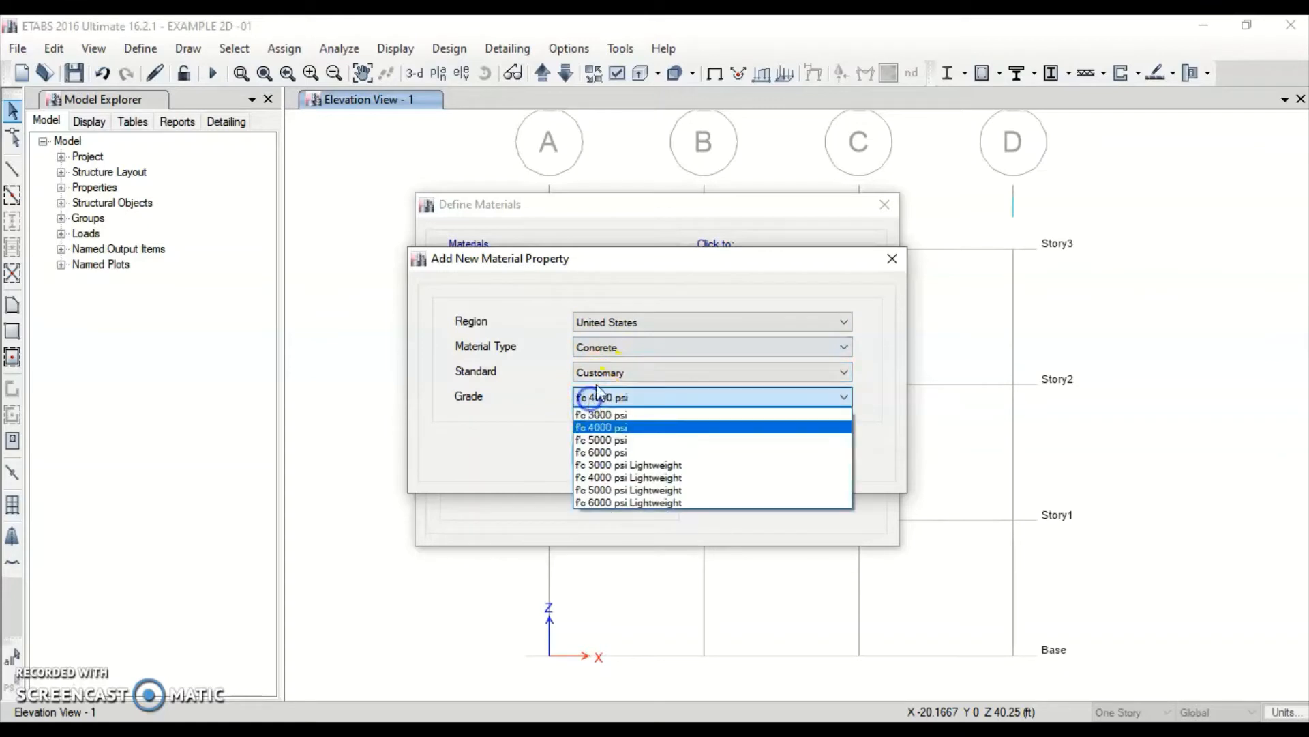
pyautogui.click(595, 374)
pyautogui.click(597, 375)
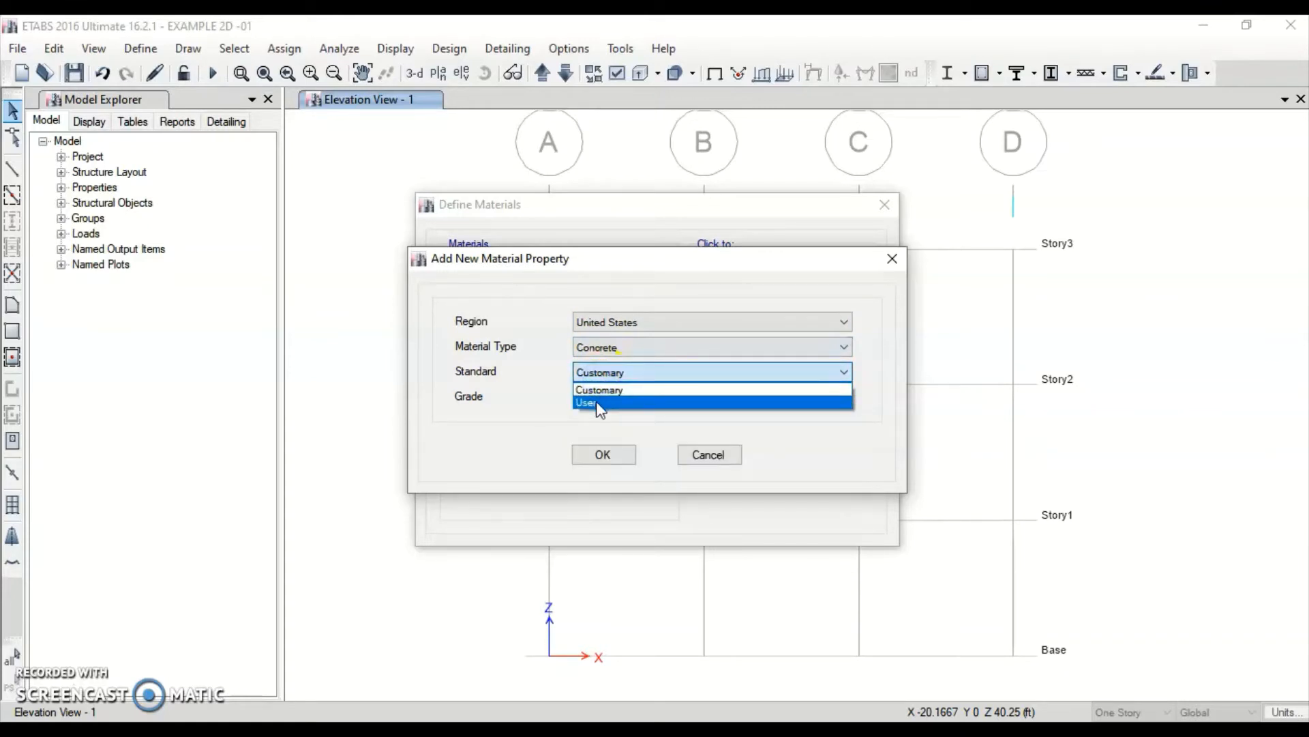
pyautogui.click(597, 402)
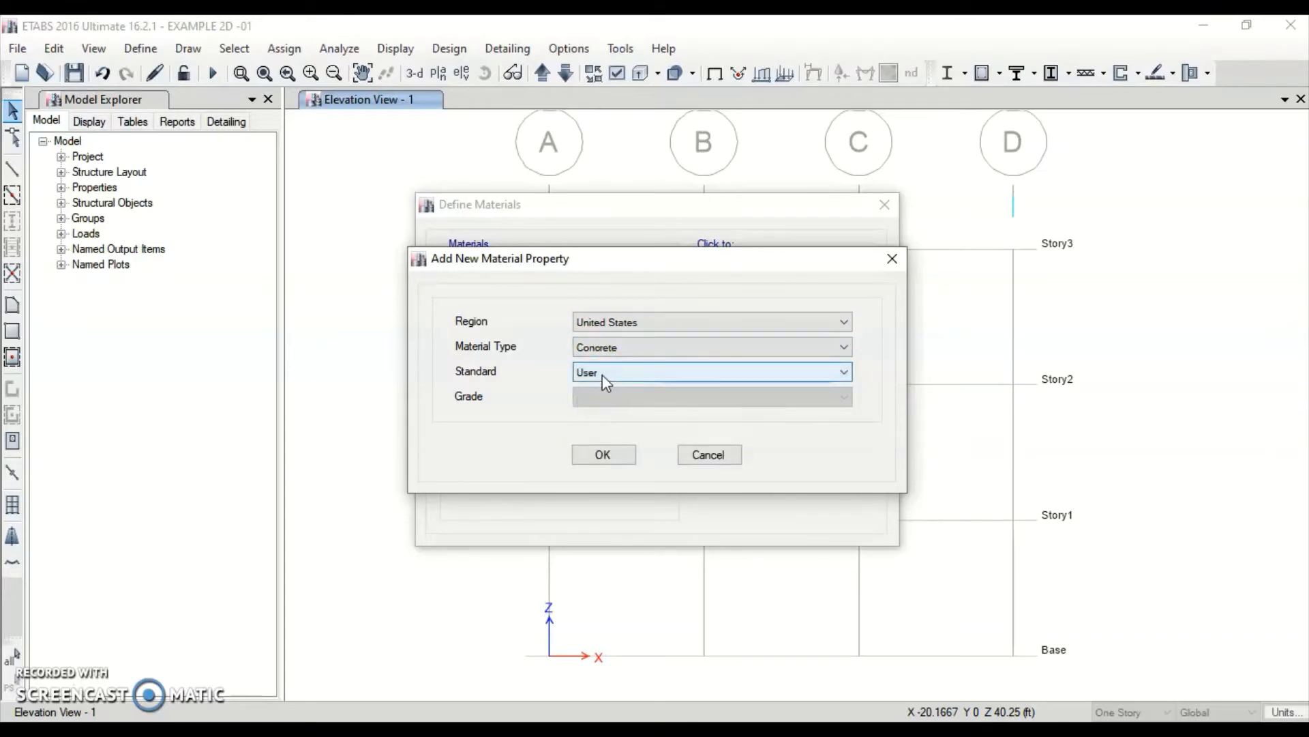
pyautogui.click(610, 452)
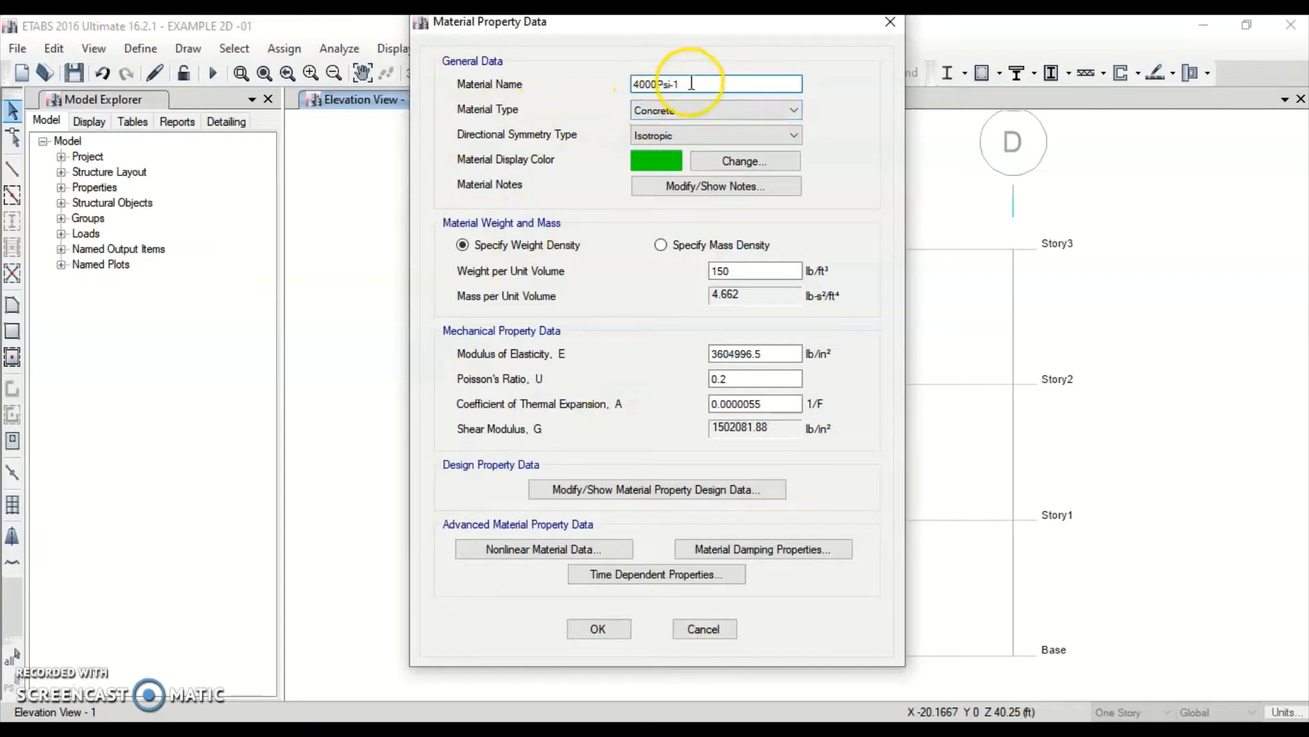
# Name the concrete material CONC 4000, then check and accept its compressive strength in the design property data.
pyautogui.moveTo(678, 83); pyautogui.dragTo(597, 86)
pyautogui.write('CONC 4000')
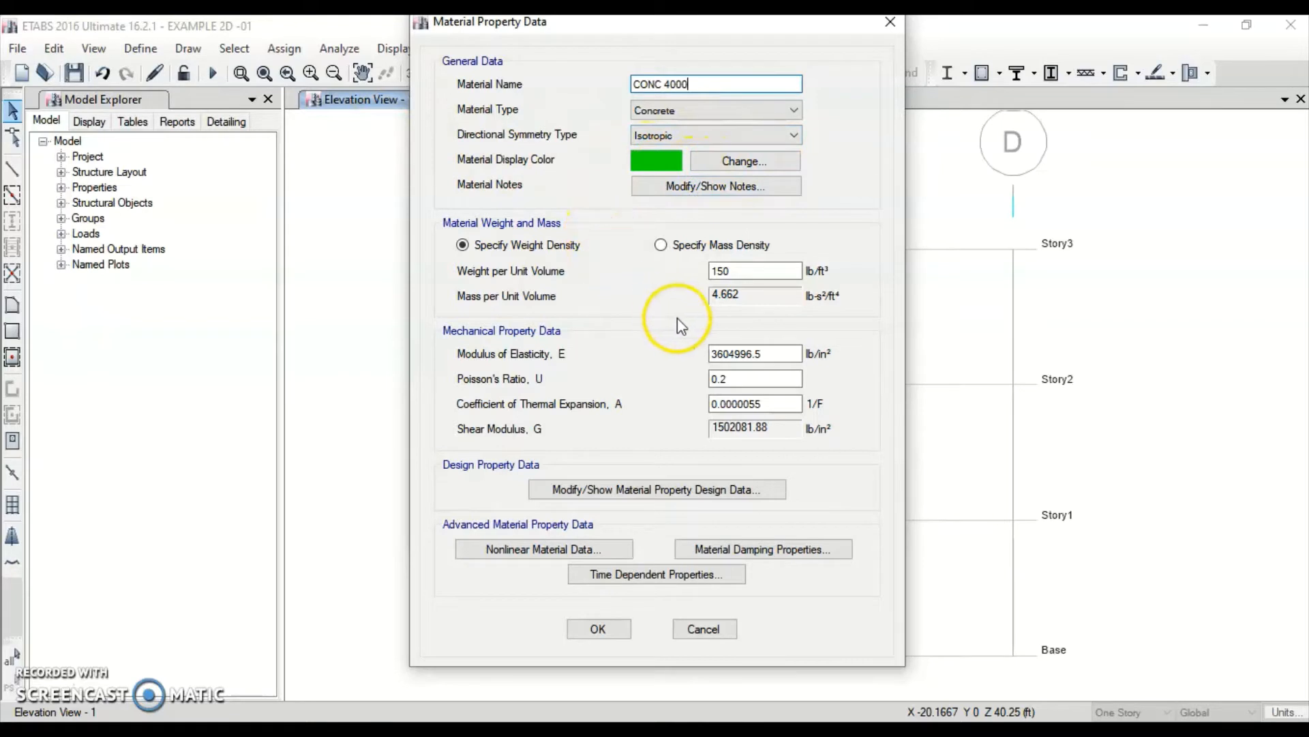
pyautogui.click(656, 489)
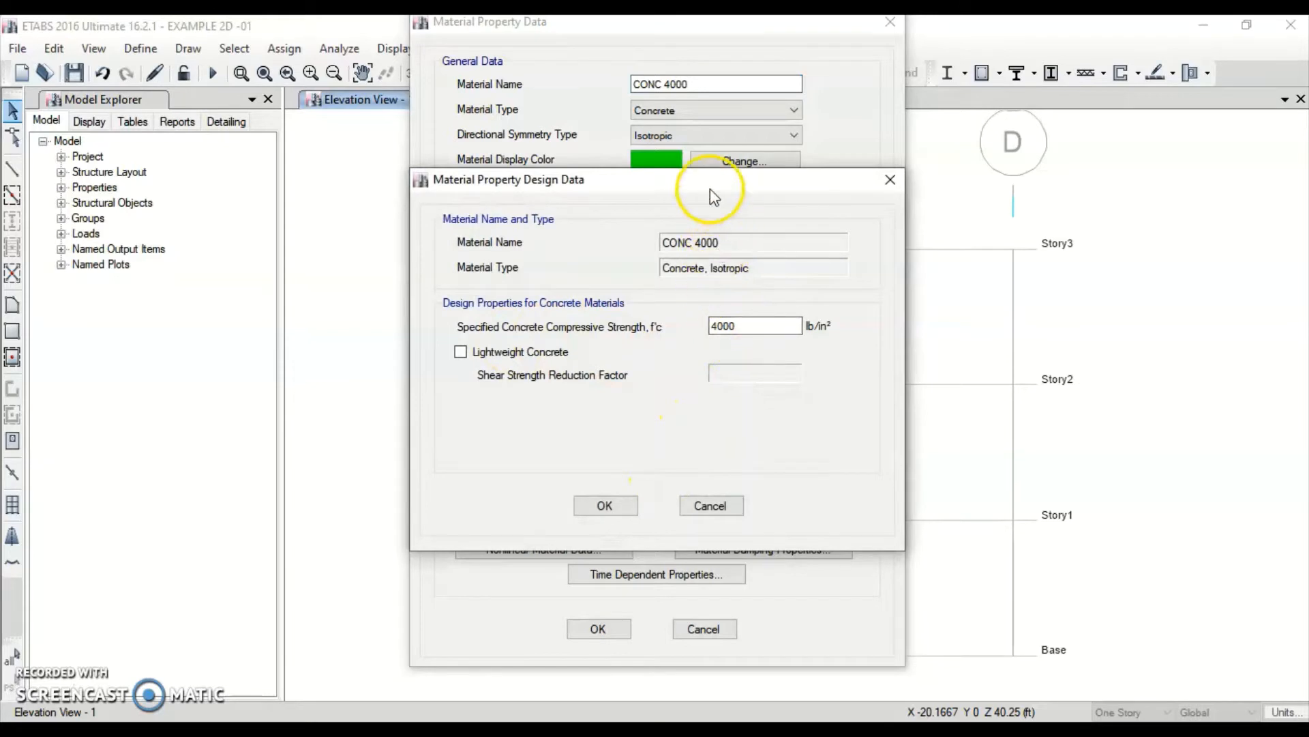
pyautogui.moveTo(710, 188); pyautogui.dragTo(919, 228)
pyautogui.click(944, 365)
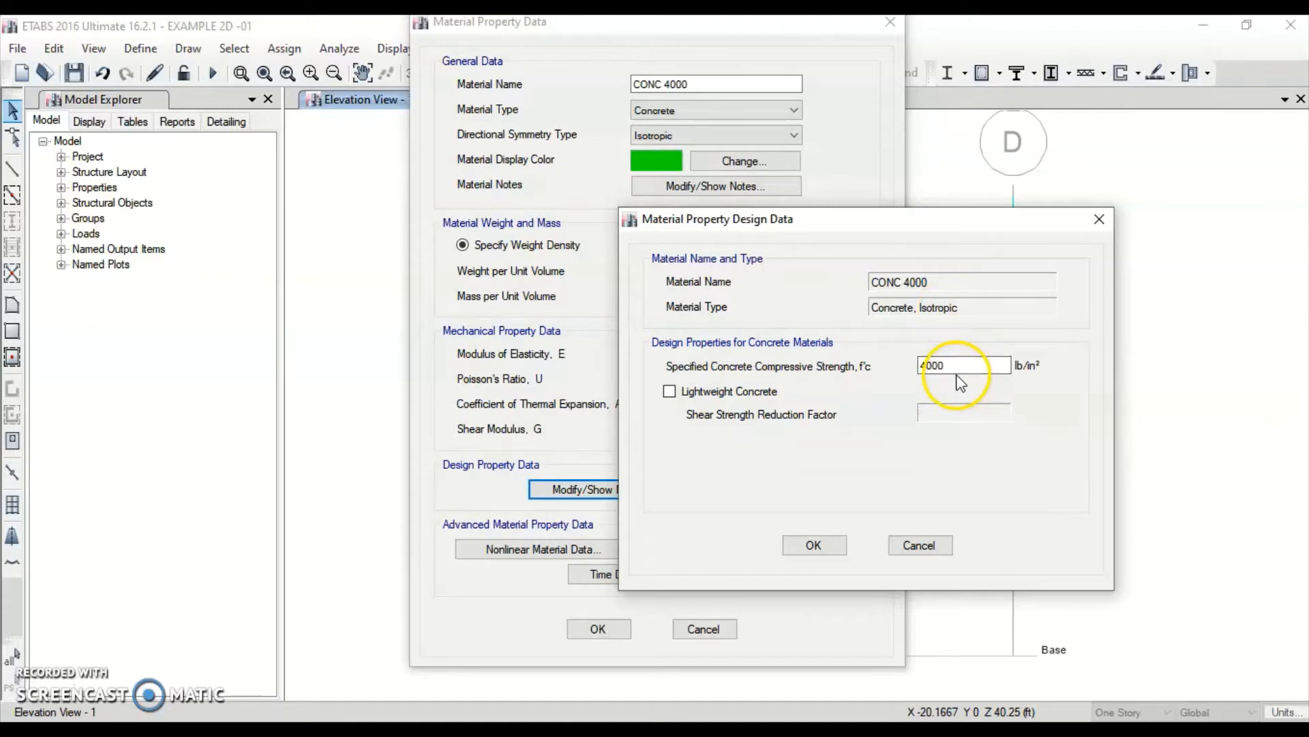
pyautogui.click(813, 546)
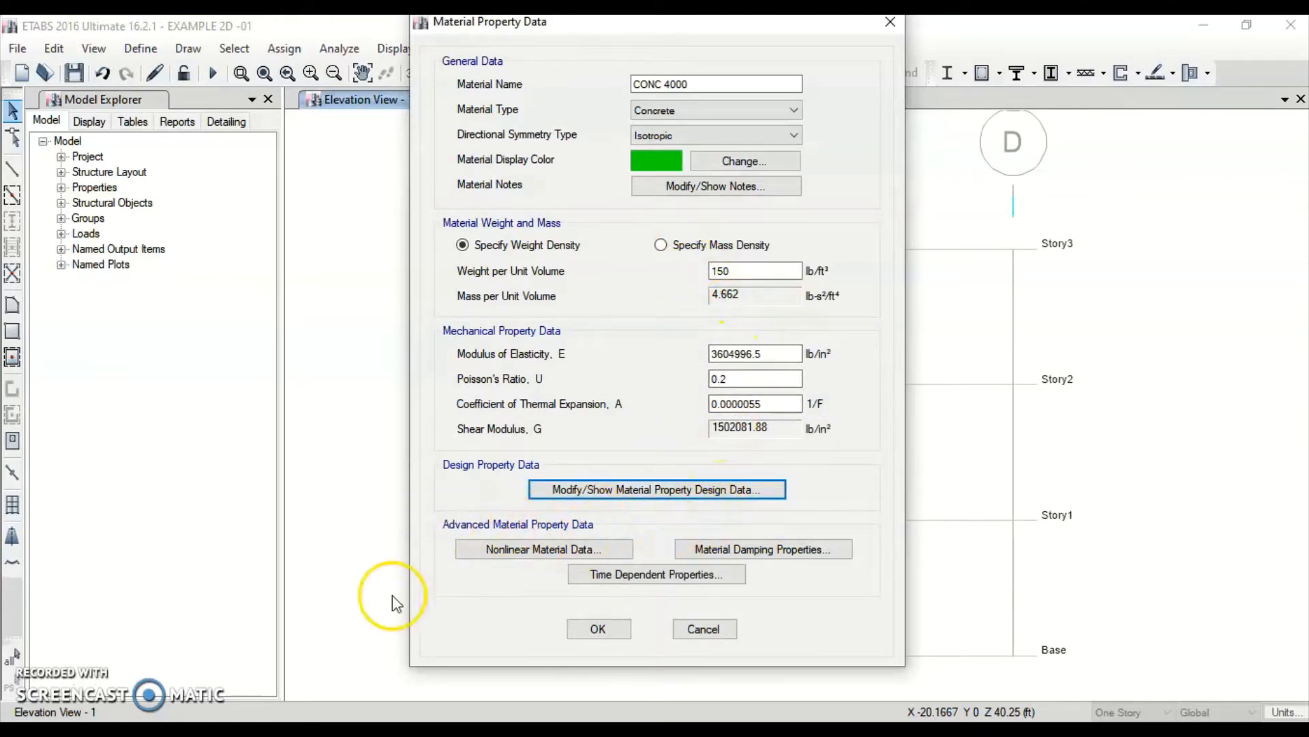
# Review the nonlinear data of the CONC 4000 material without changes and add the material to the list.
pyautogui.click(511, 551)
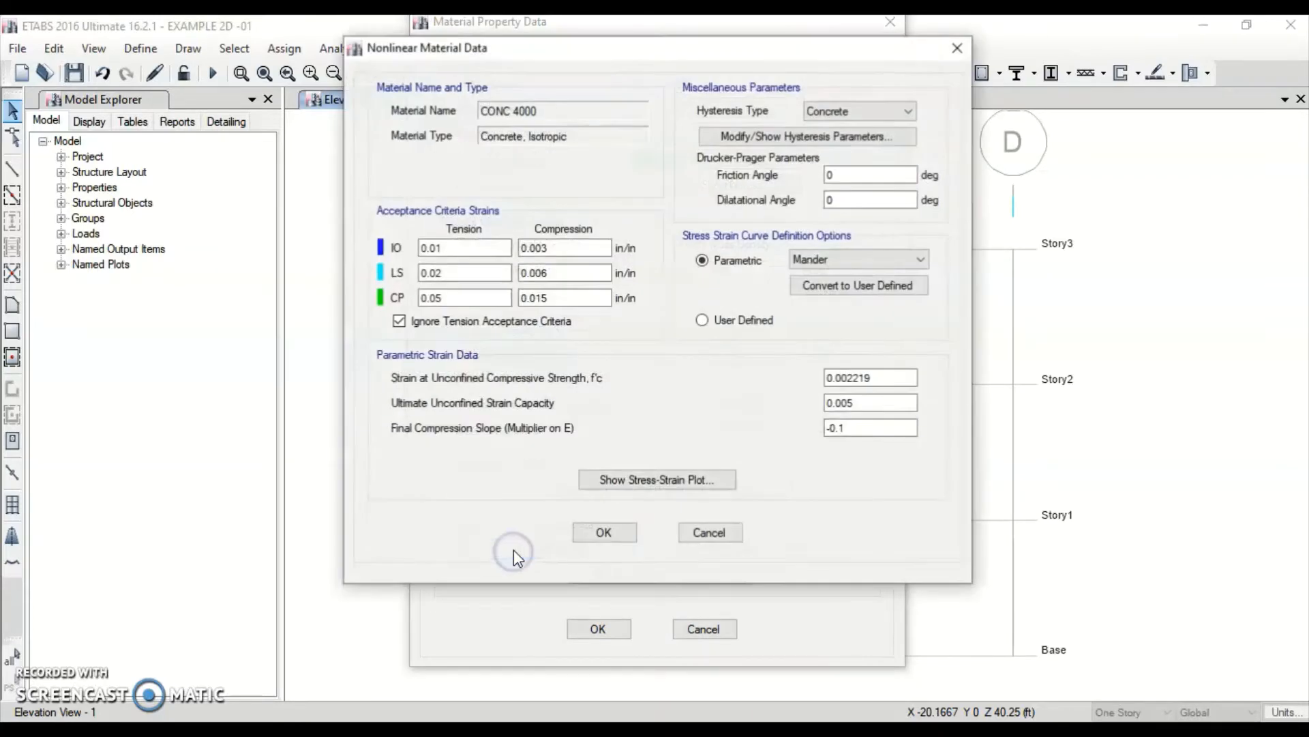
pyautogui.click(958, 47)
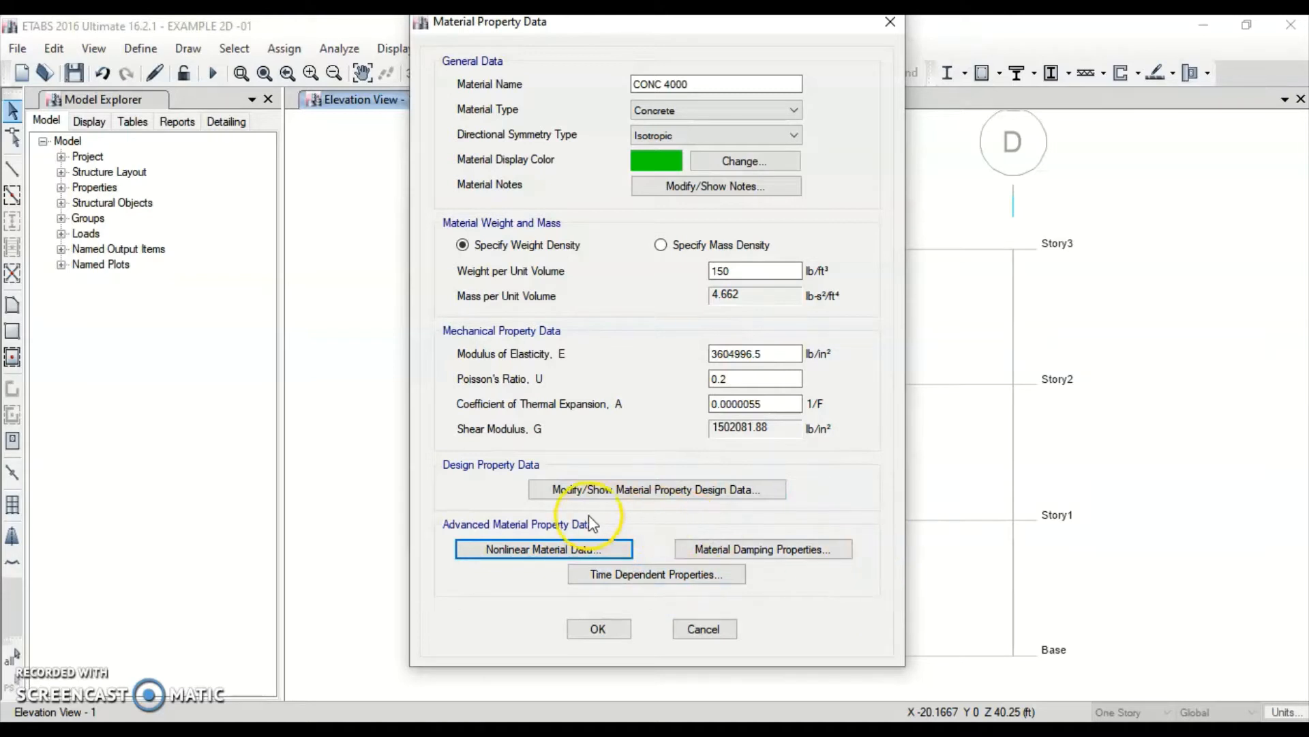
pyautogui.click(622, 635)
pyautogui.click(603, 625)
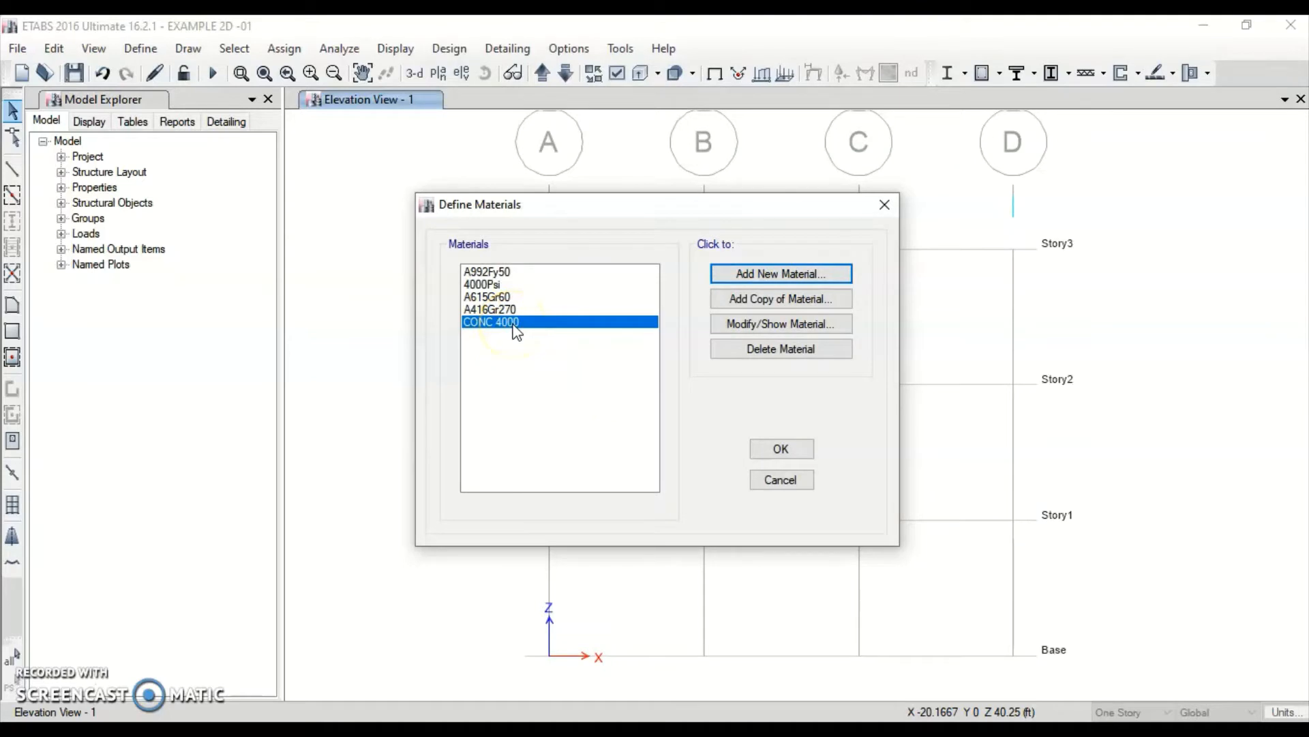
# Add another new material property with material type Steel and standard User.
pyautogui.click(739, 274)
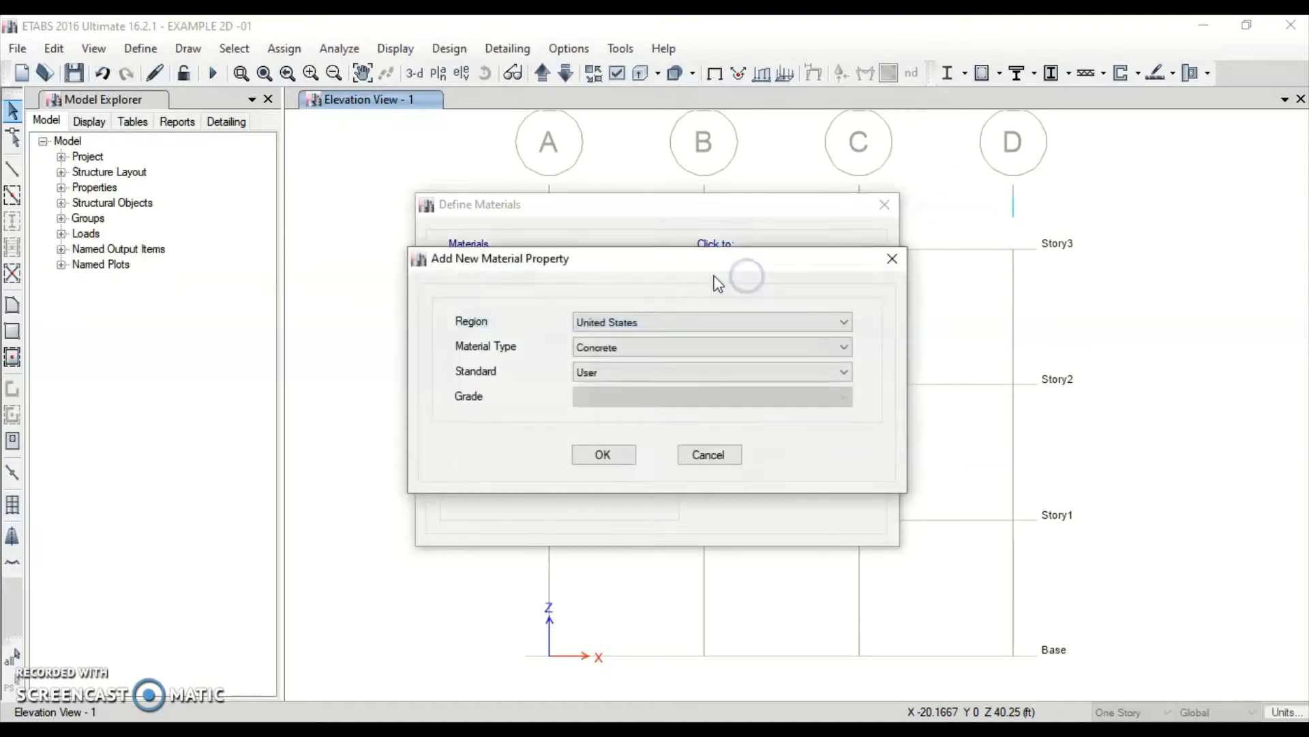
pyautogui.click(633, 341)
pyautogui.click(622, 366)
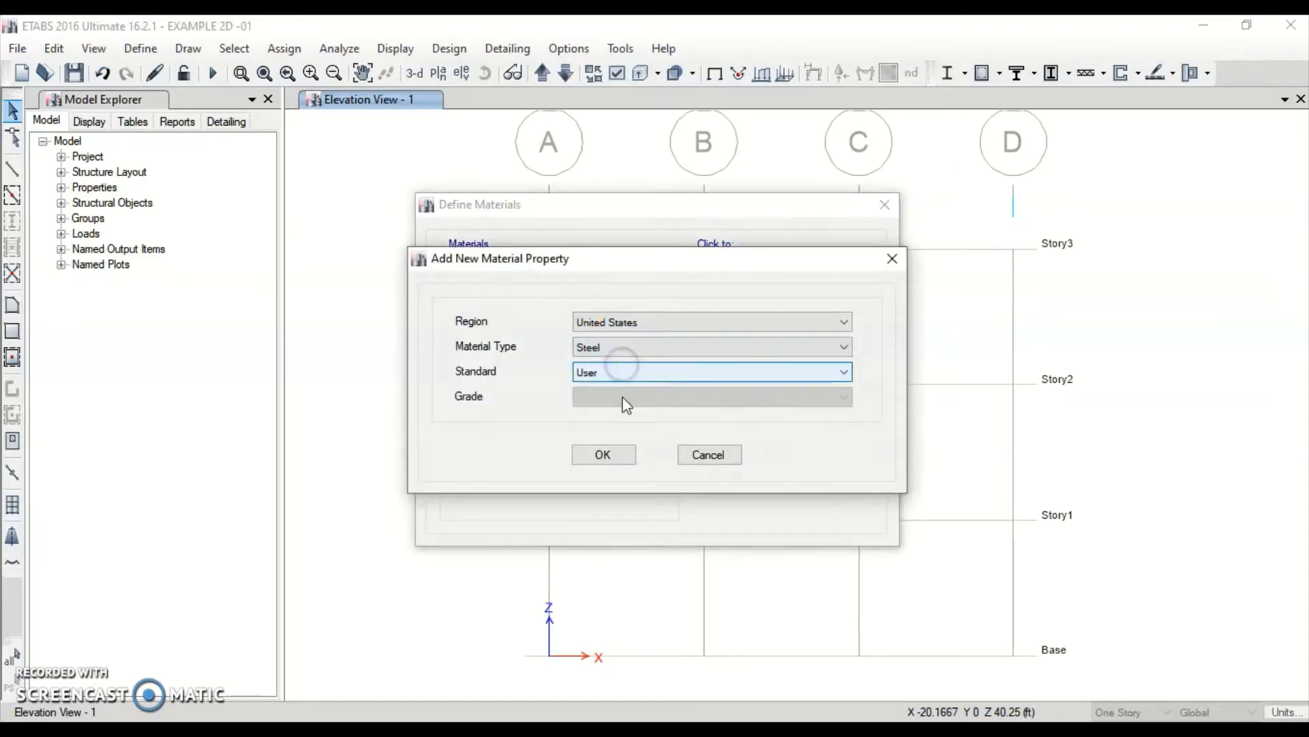
pyautogui.click(603, 454)
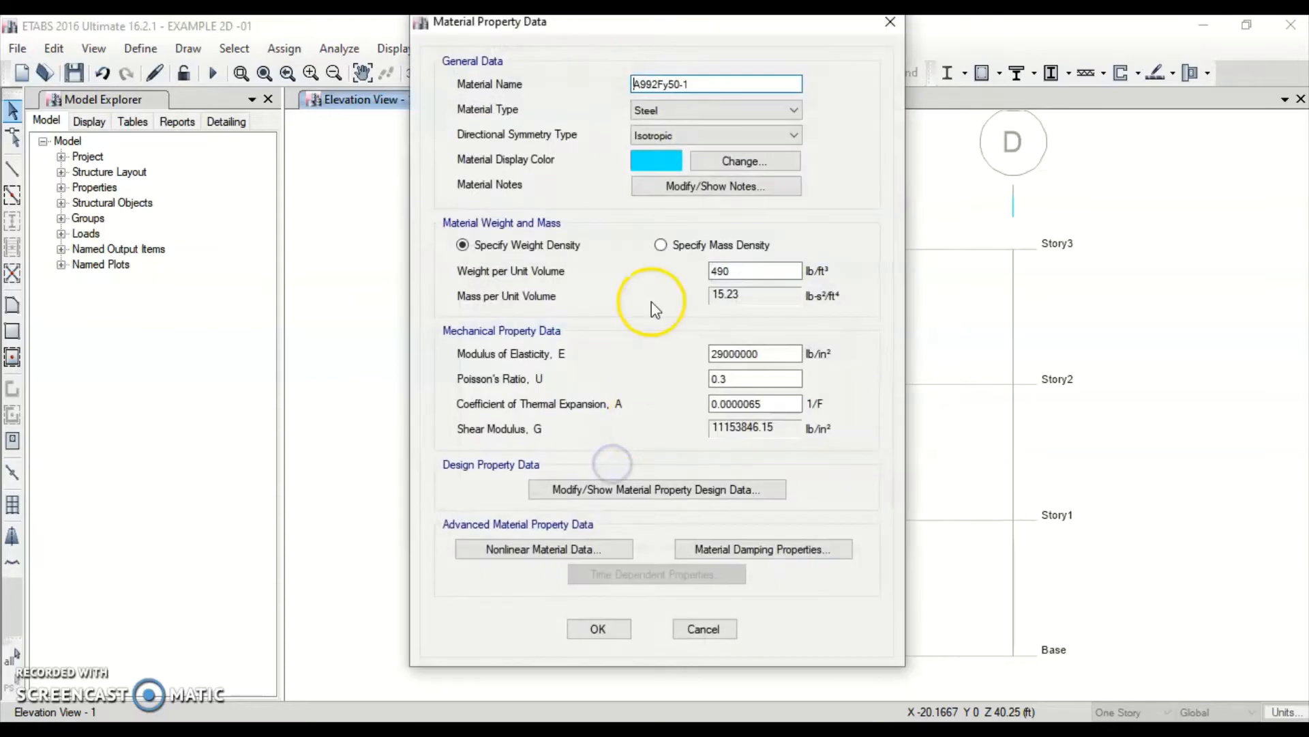
# Name the steel material STEEL 50KSI, accept its design property data, and confirm the material definitions.
pyautogui.click(706, 89)
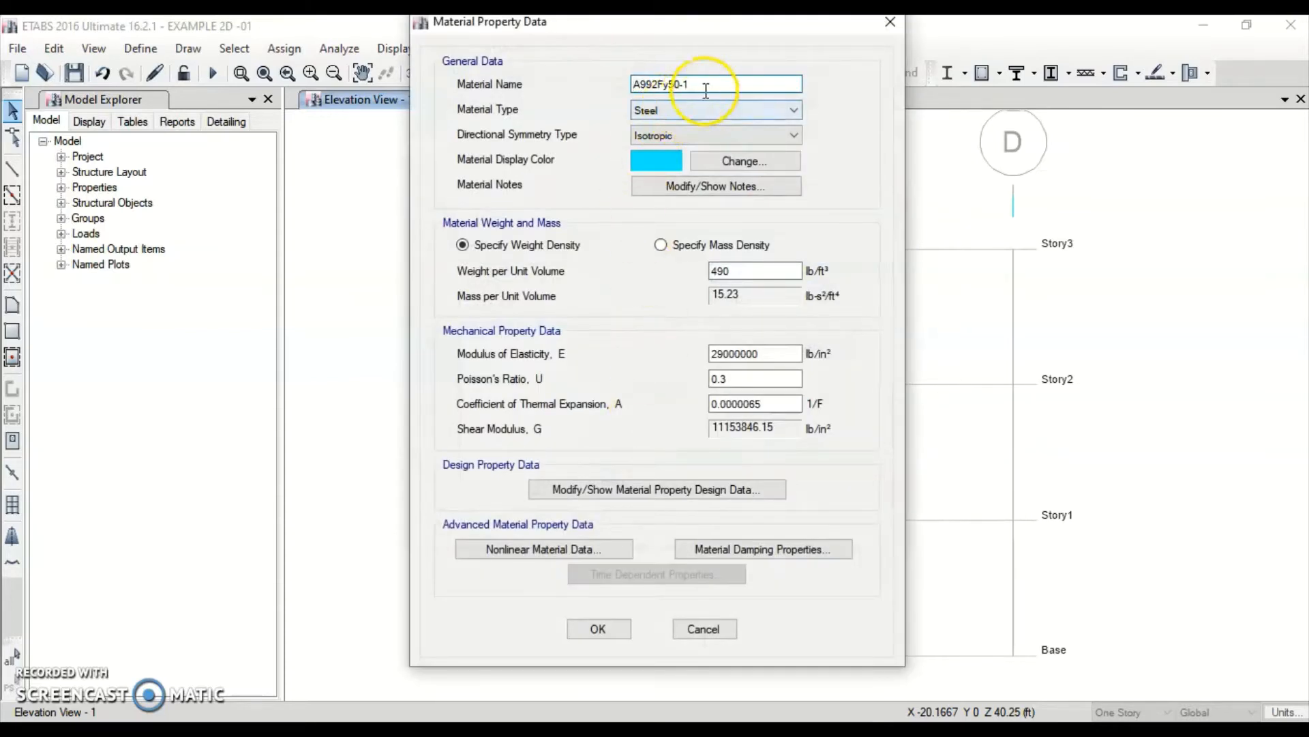
pyautogui.moveTo(706, 89); pyautogui.dragTo(575, 88)
pyautogui.write('st')
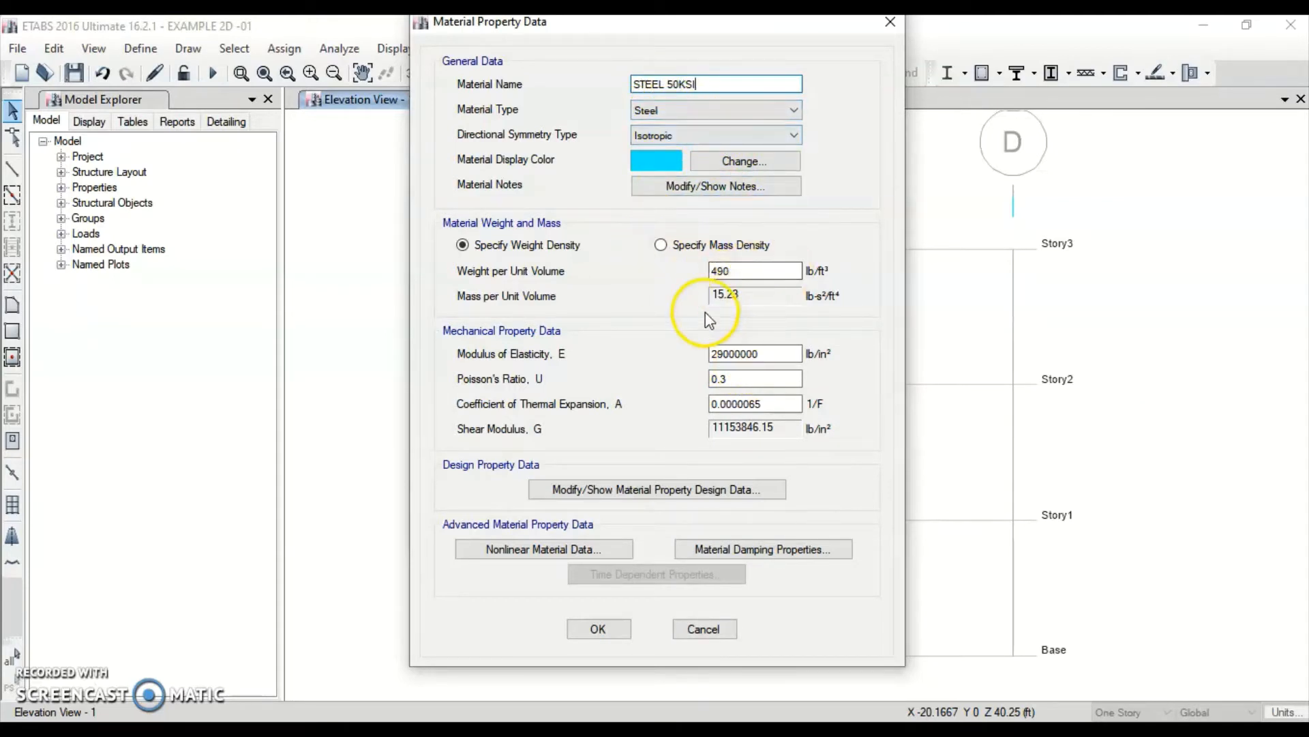
pyautogui.click(737, 489)
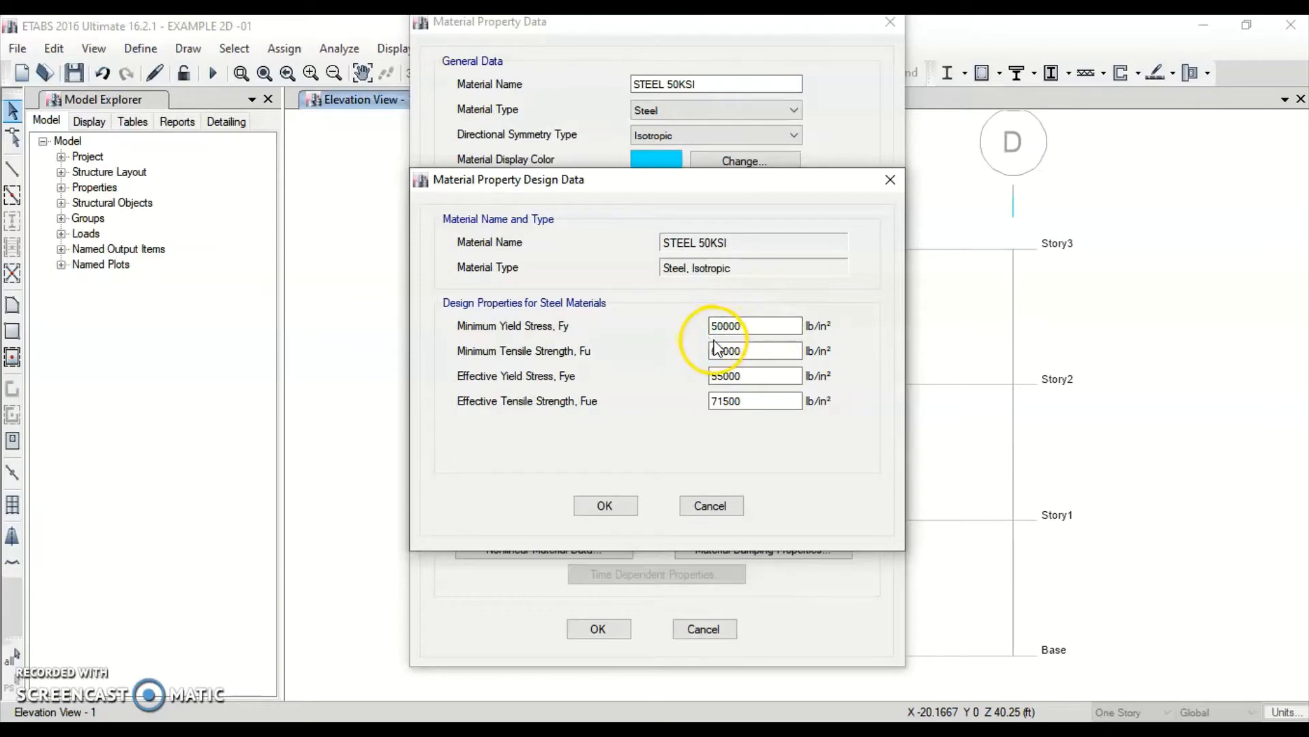
pyautogui.click(606, 506)
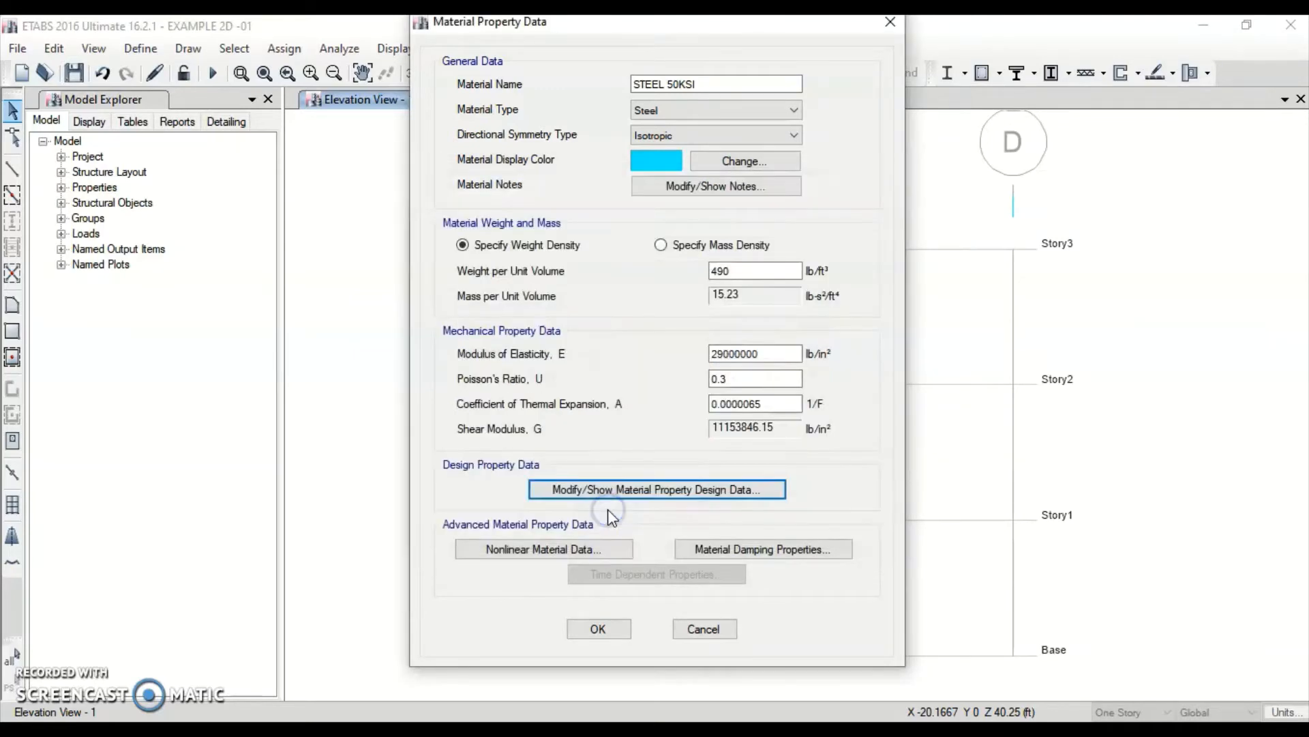
pyautogui.click(598, 629)
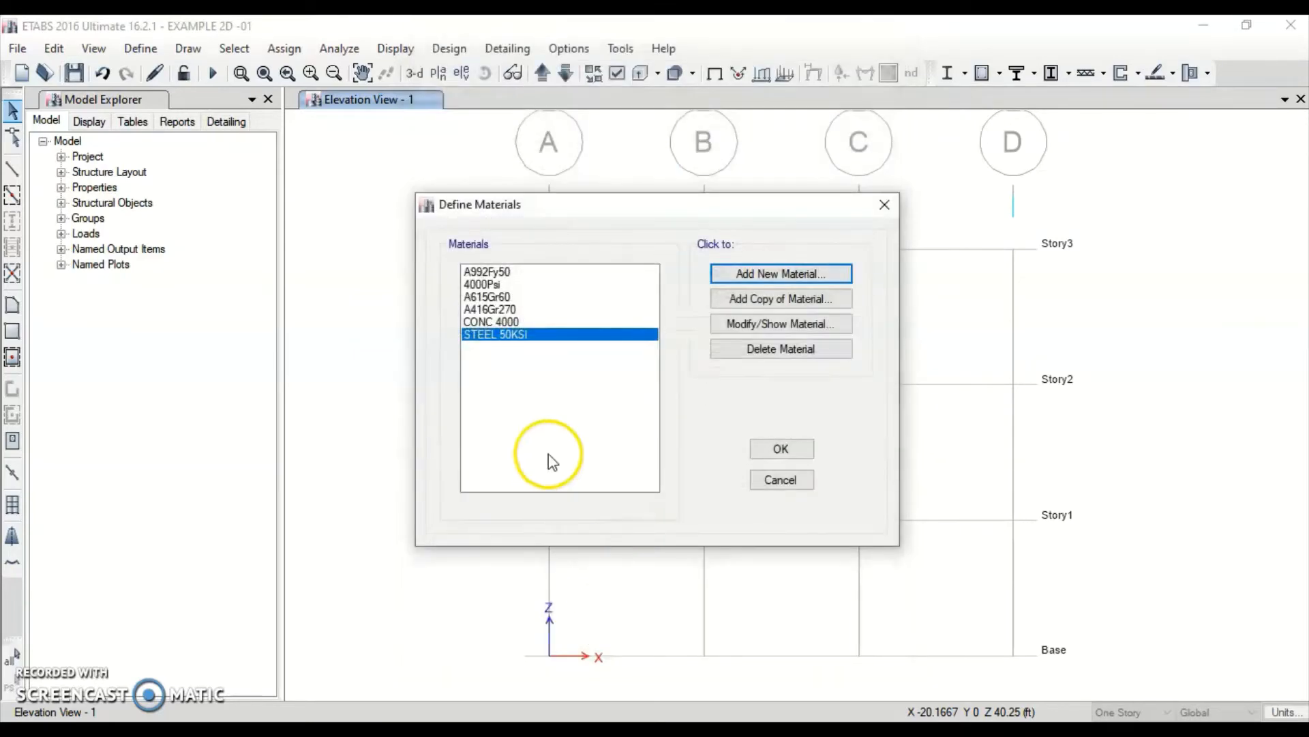
pyautogui.click(781, 449)
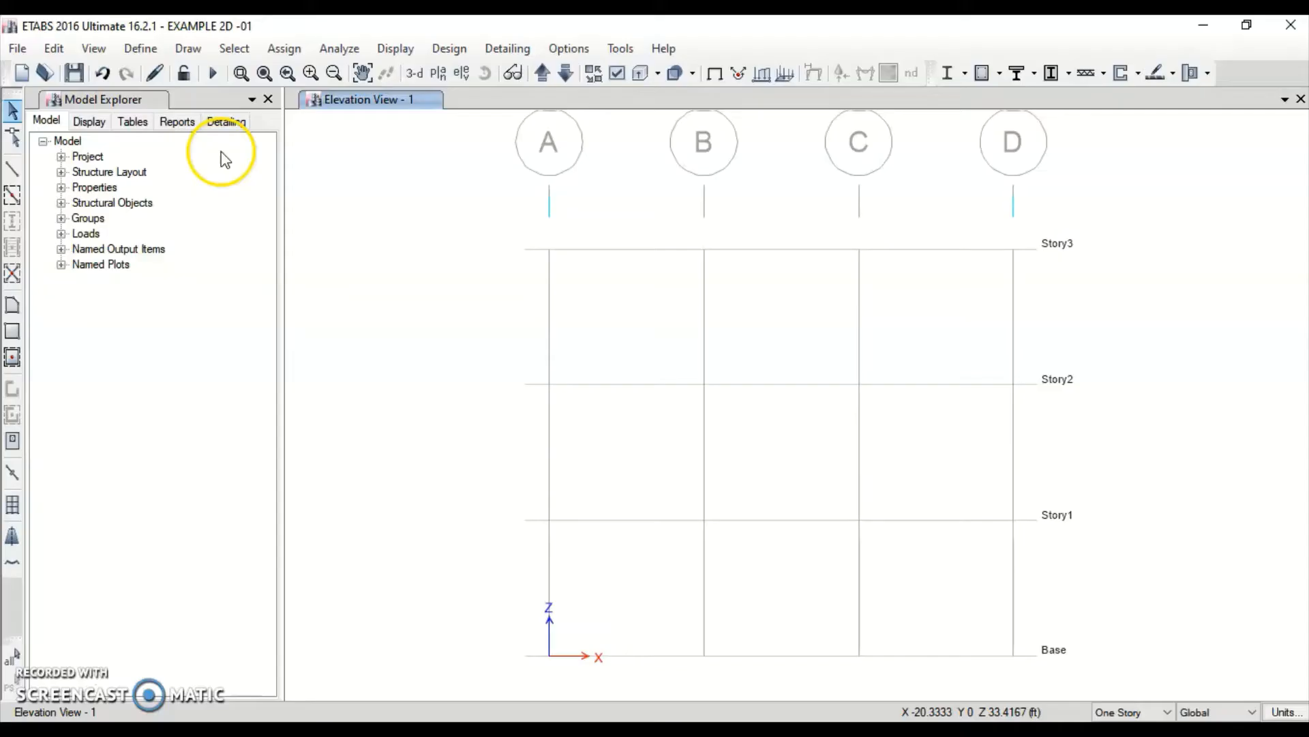
# Start a new frame section property using the concrete rectangular section shape.
pyautogui.click(141, 48)
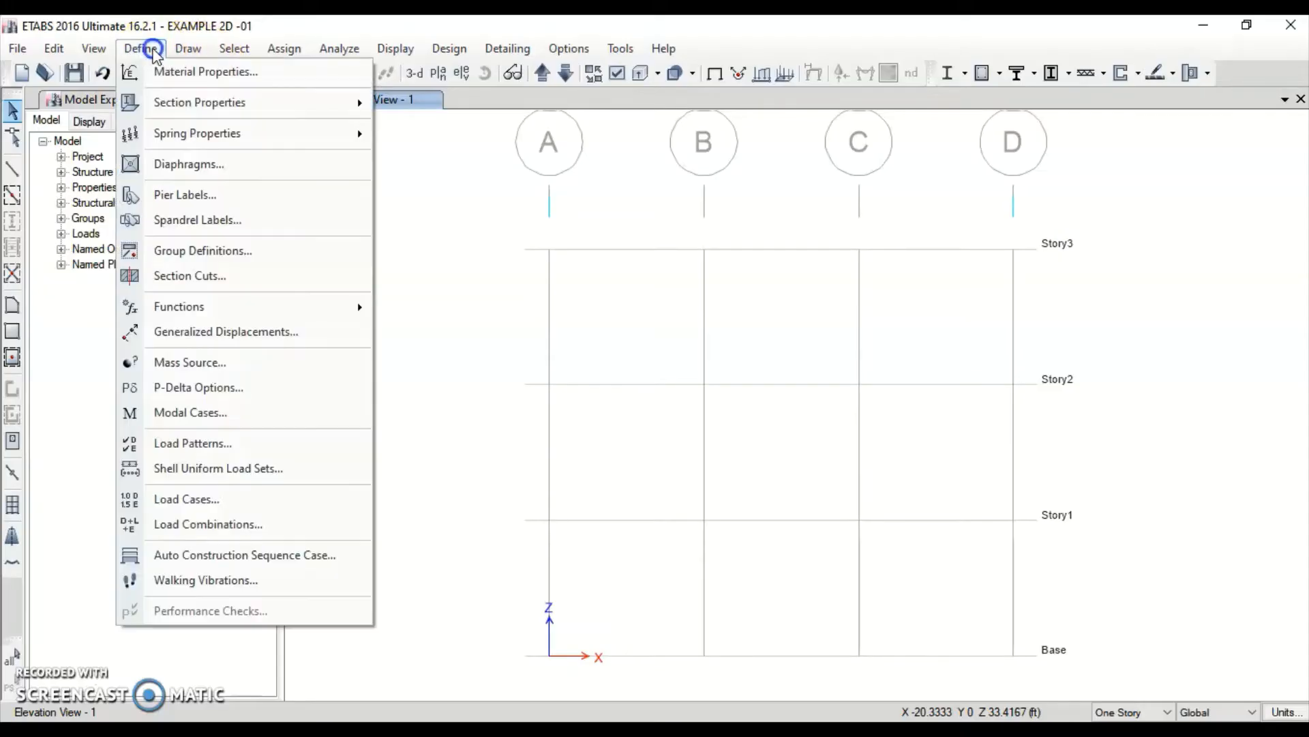
pyautogui.click(161, 105)
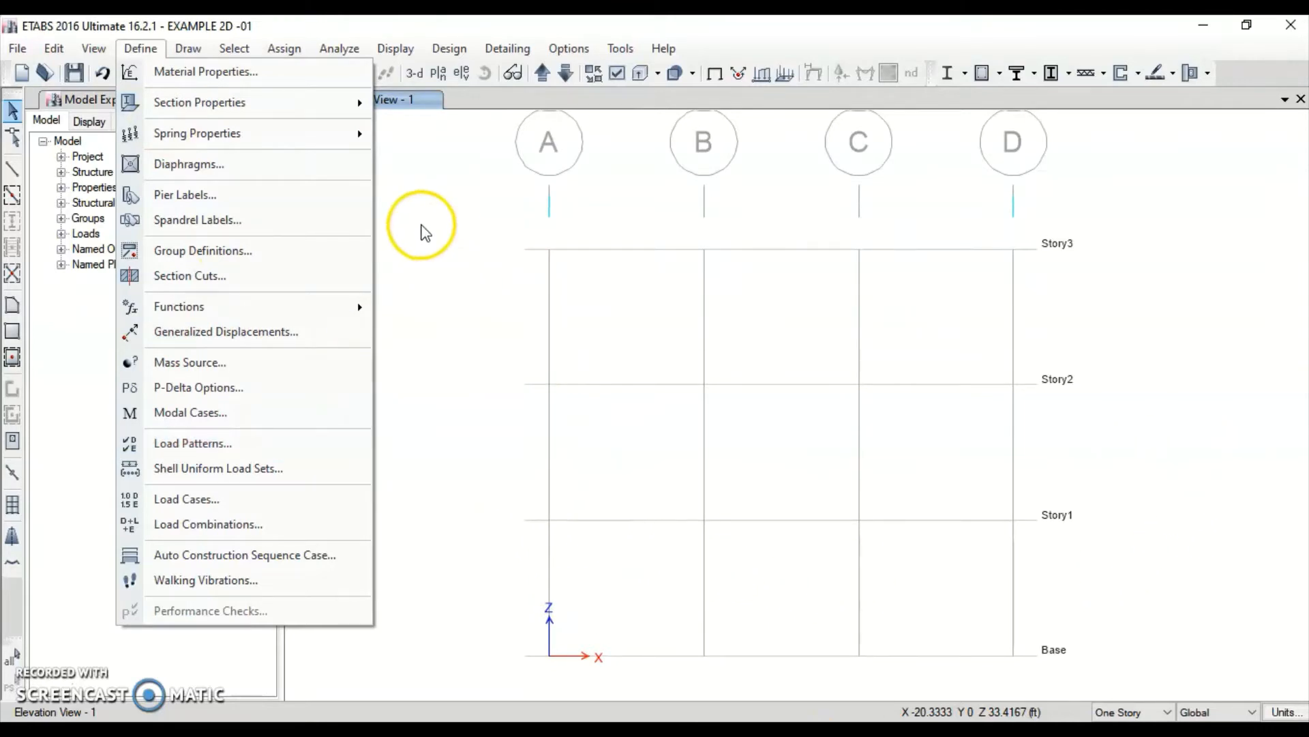
pyautogui.click(334, 102)
pyautogui.click(534, 106)
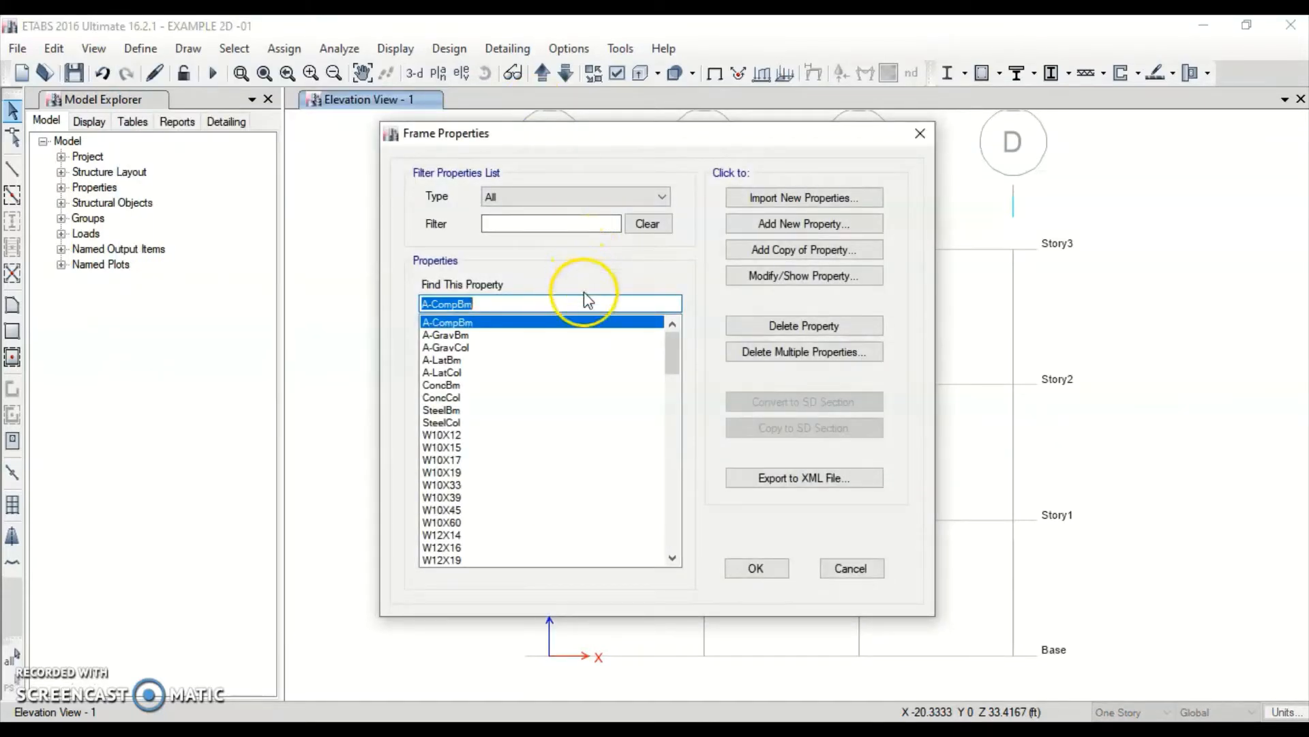
pyautogui.click(778, 225)
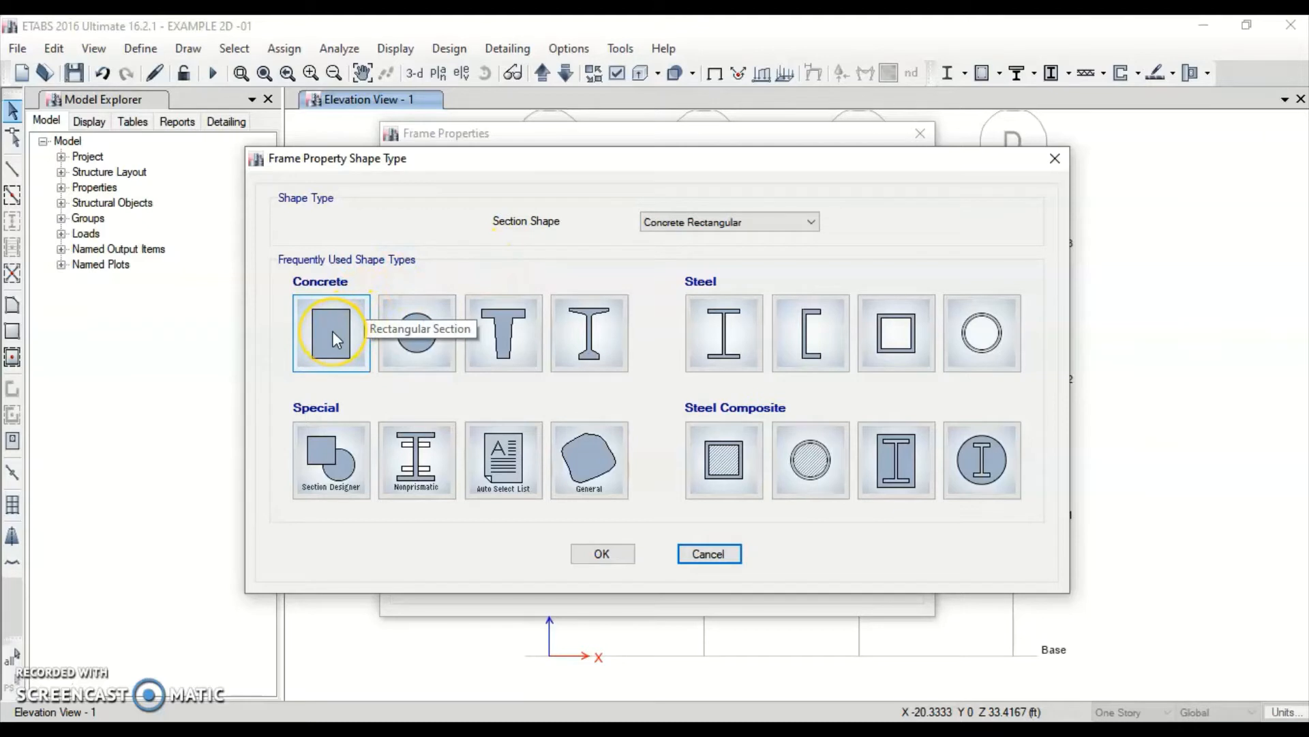
pyautogui.click(332, 363)
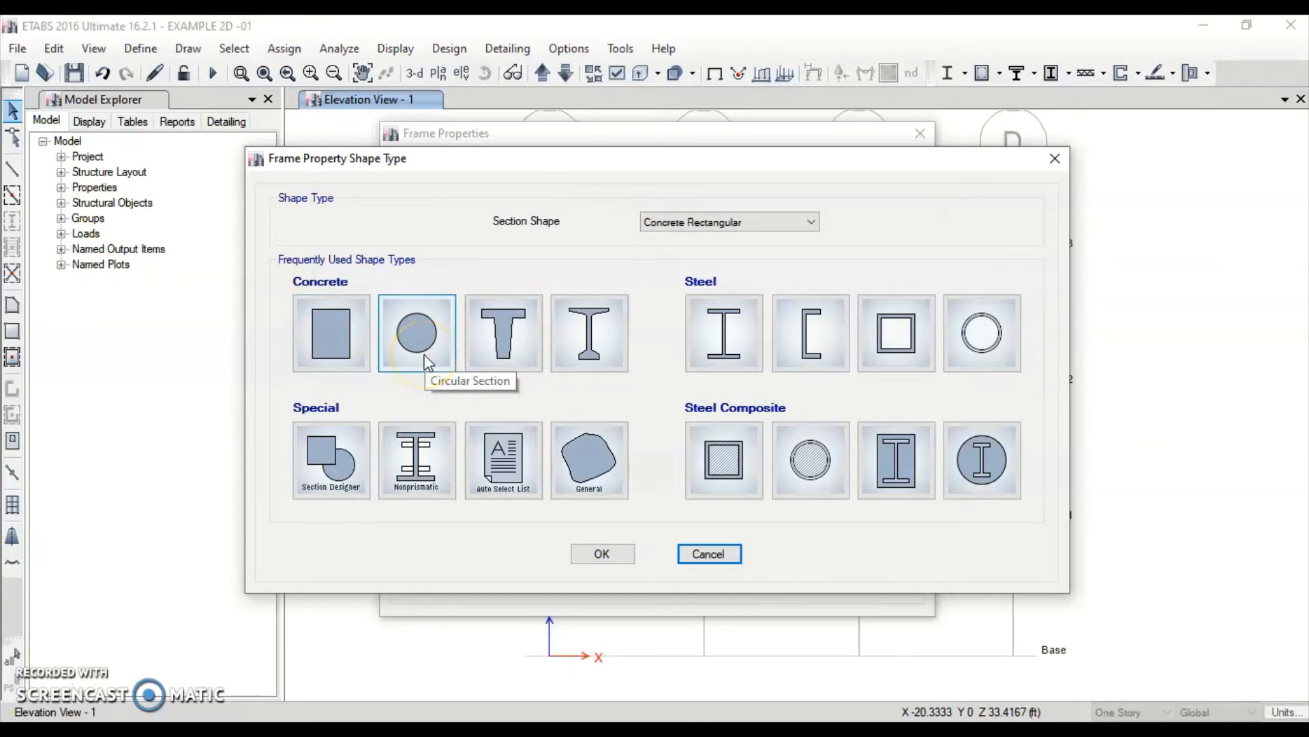
pyautogui.click(535, 305)
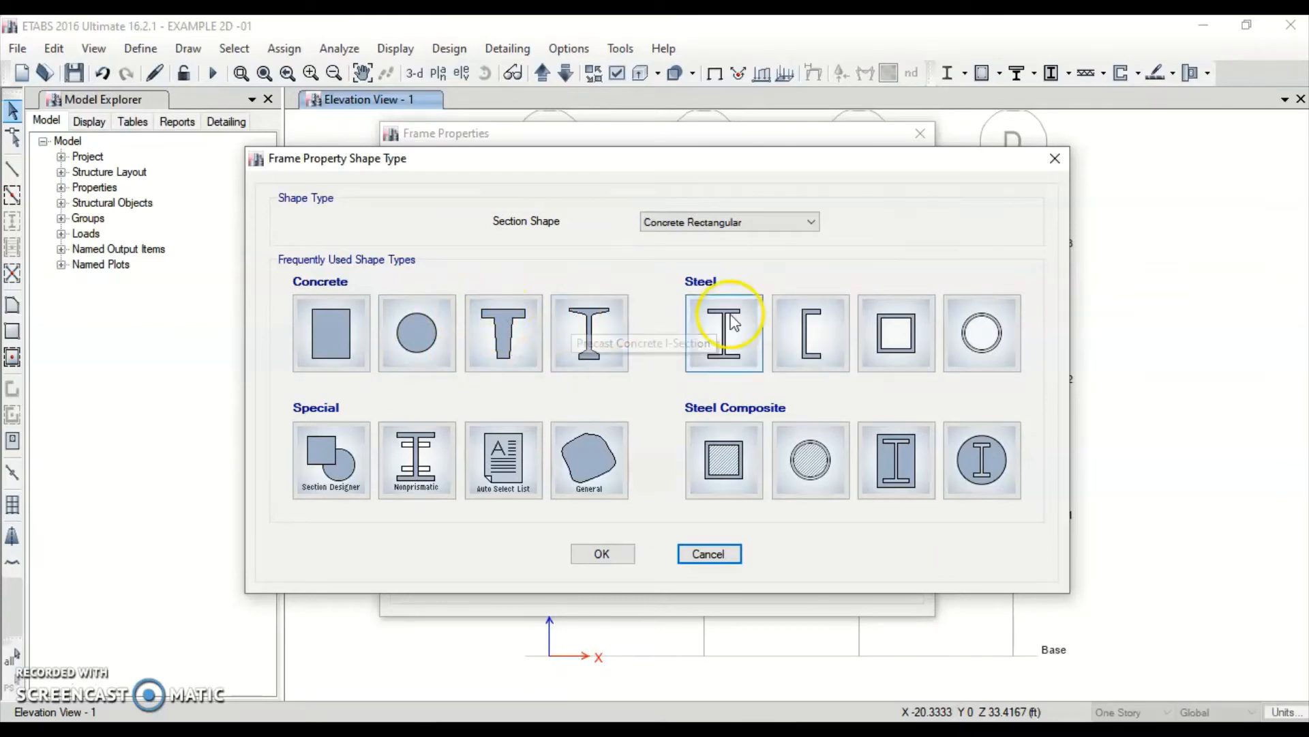
pyautogui.click(329, 342)
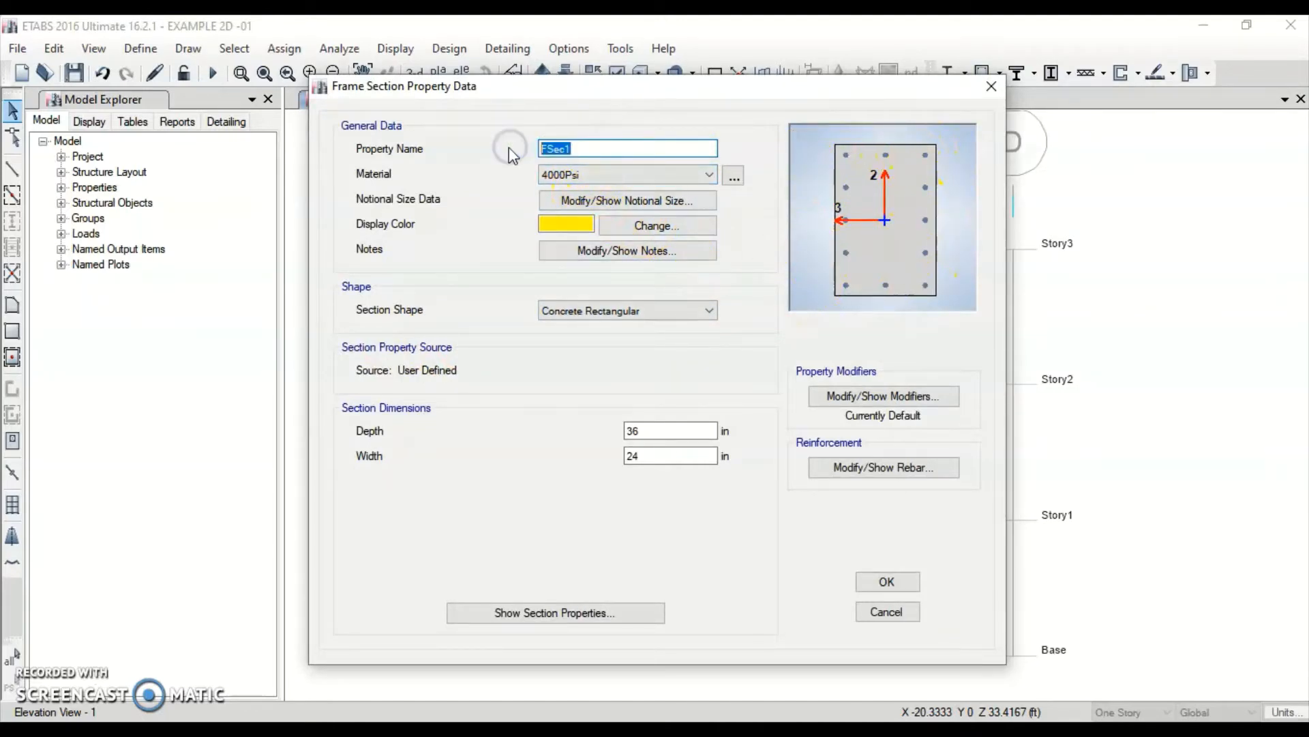
# Name the new section BEAM 8X12 and assign material CONC 4000, keeping the Concrete Rectangular shape.
pyautogui.write('BEAM')
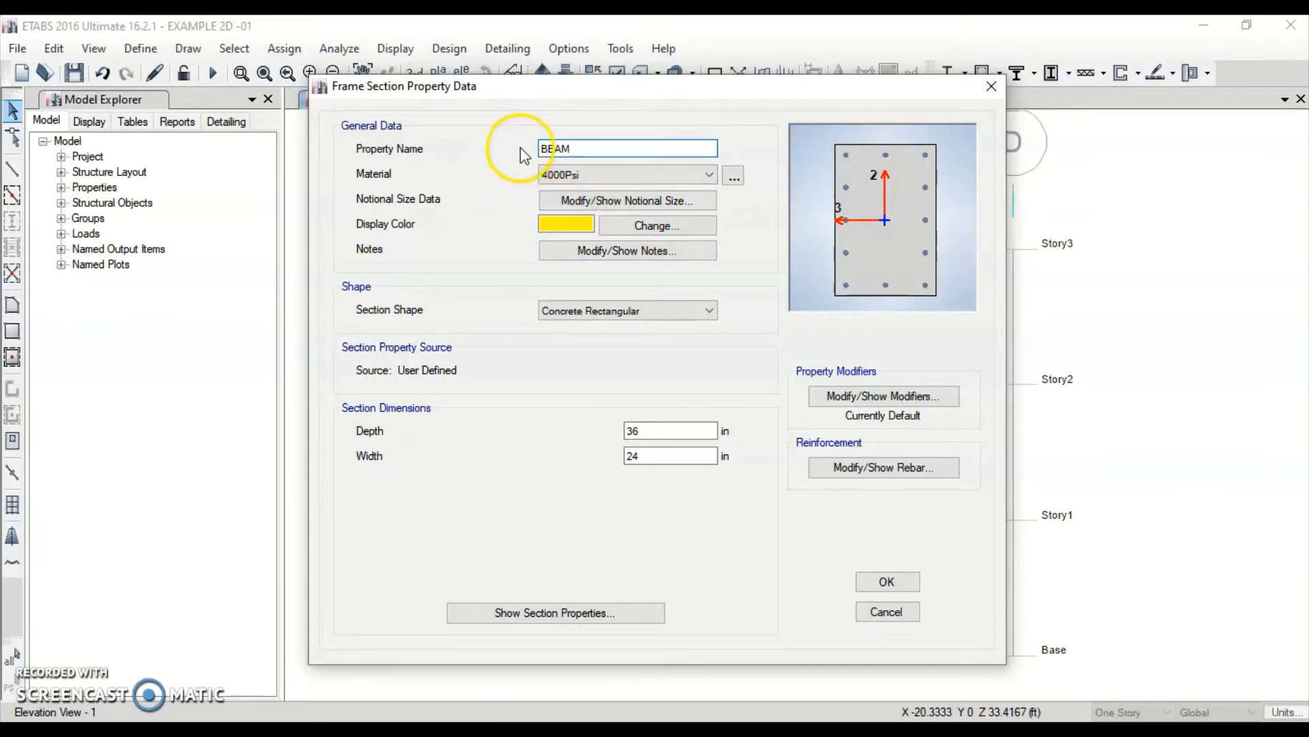
pyautogui.write(' 8X12')
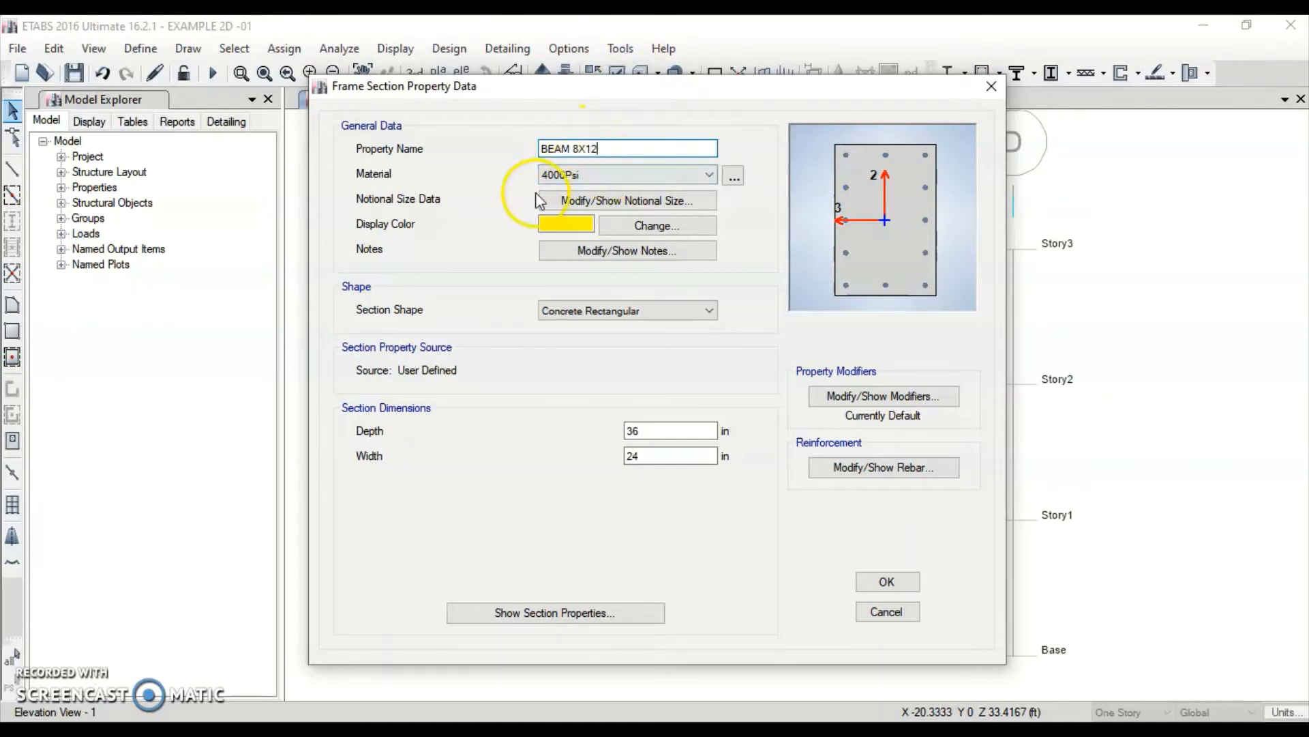
pyautogui.click(583, 179)
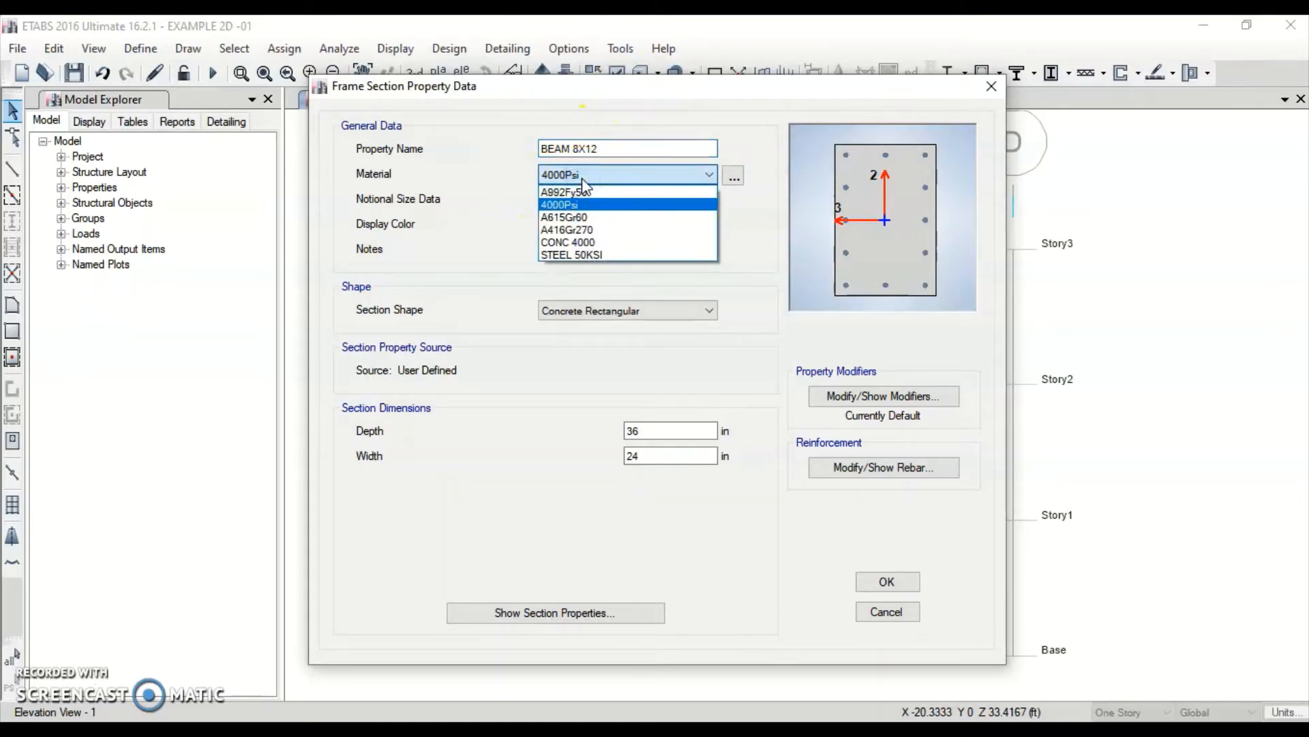
pyautogui.click(573, 244)
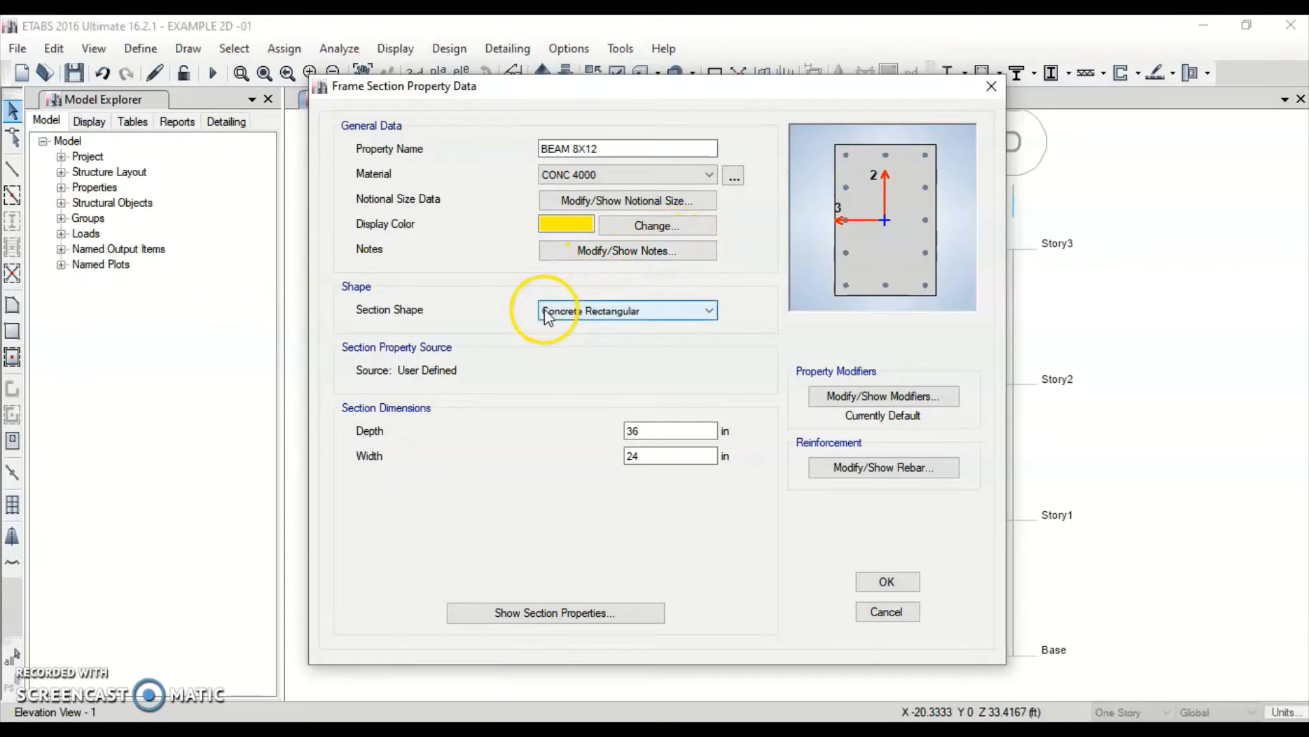
pyautogui.click(607, 313)
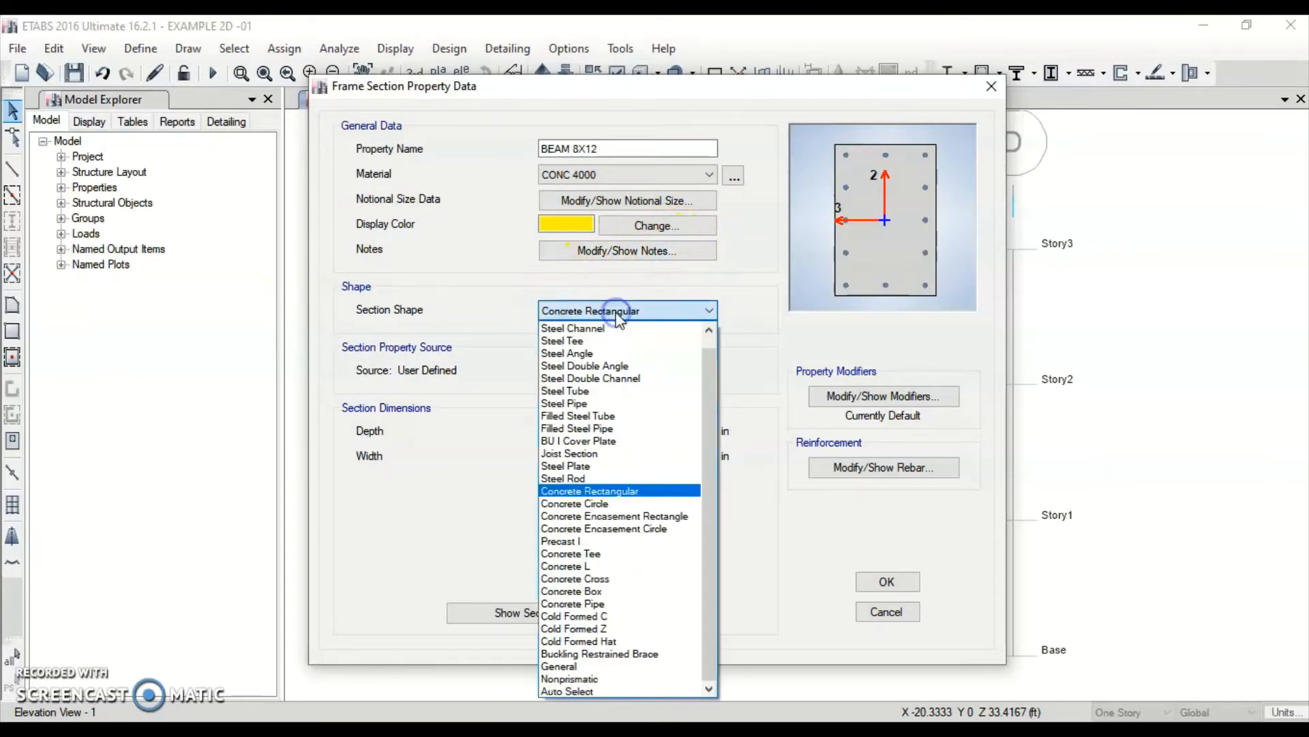
pyautogui.click(616, 313)
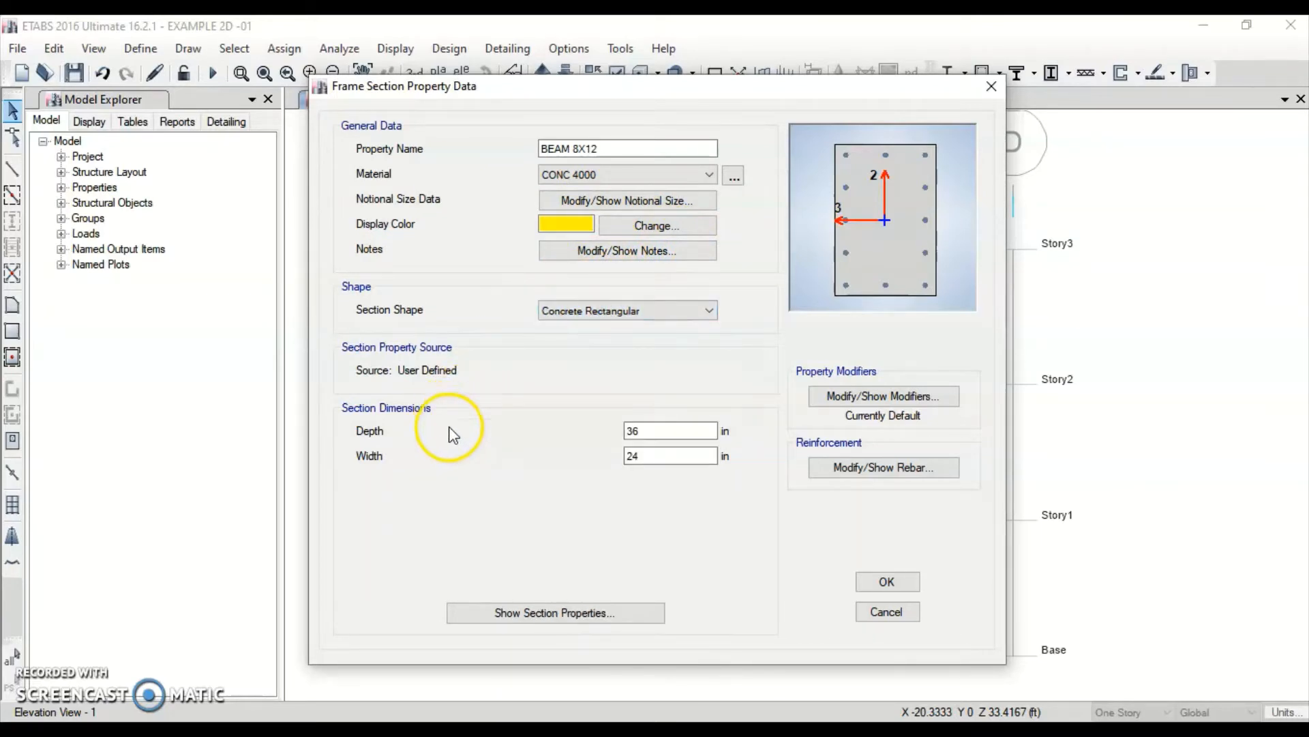
# Set the beam section's depth to 12 in and its width to 8 in.
pyautogui.moveTo(661, 435); pyautogui.dragTo(556, 427)
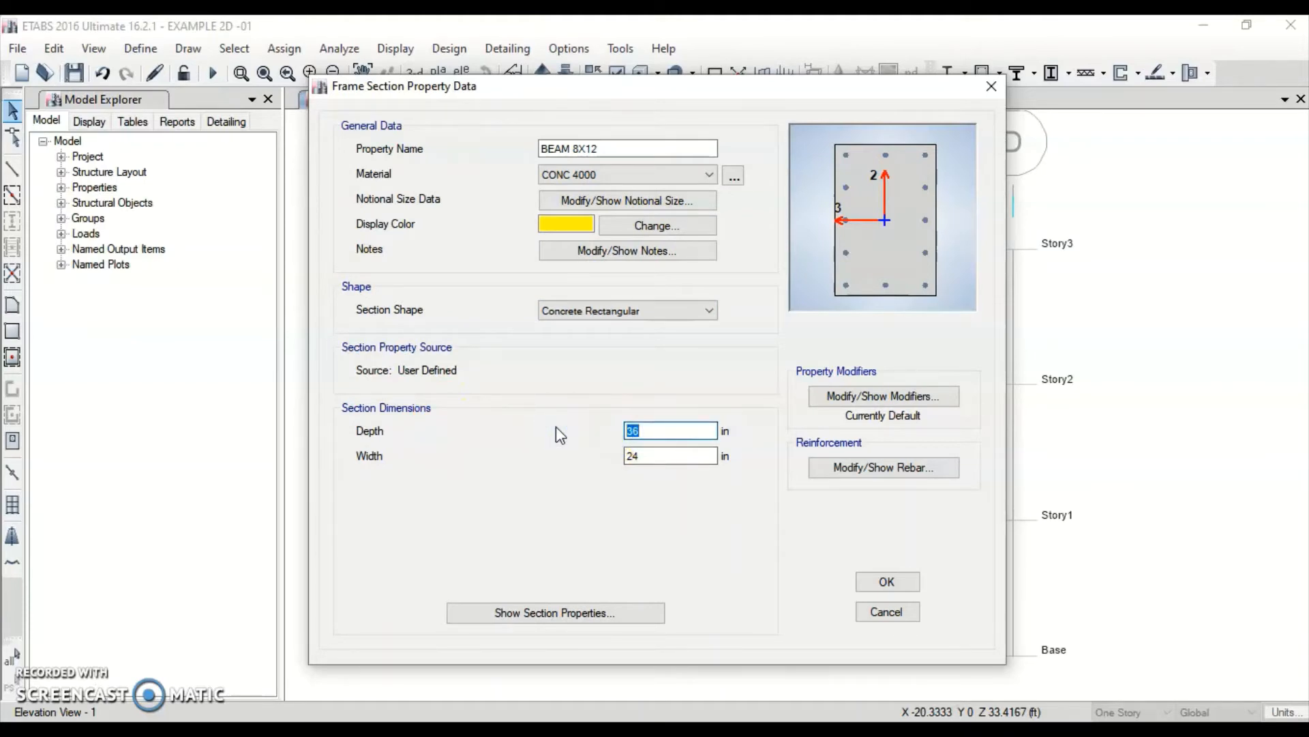
pyautogui.write('12')
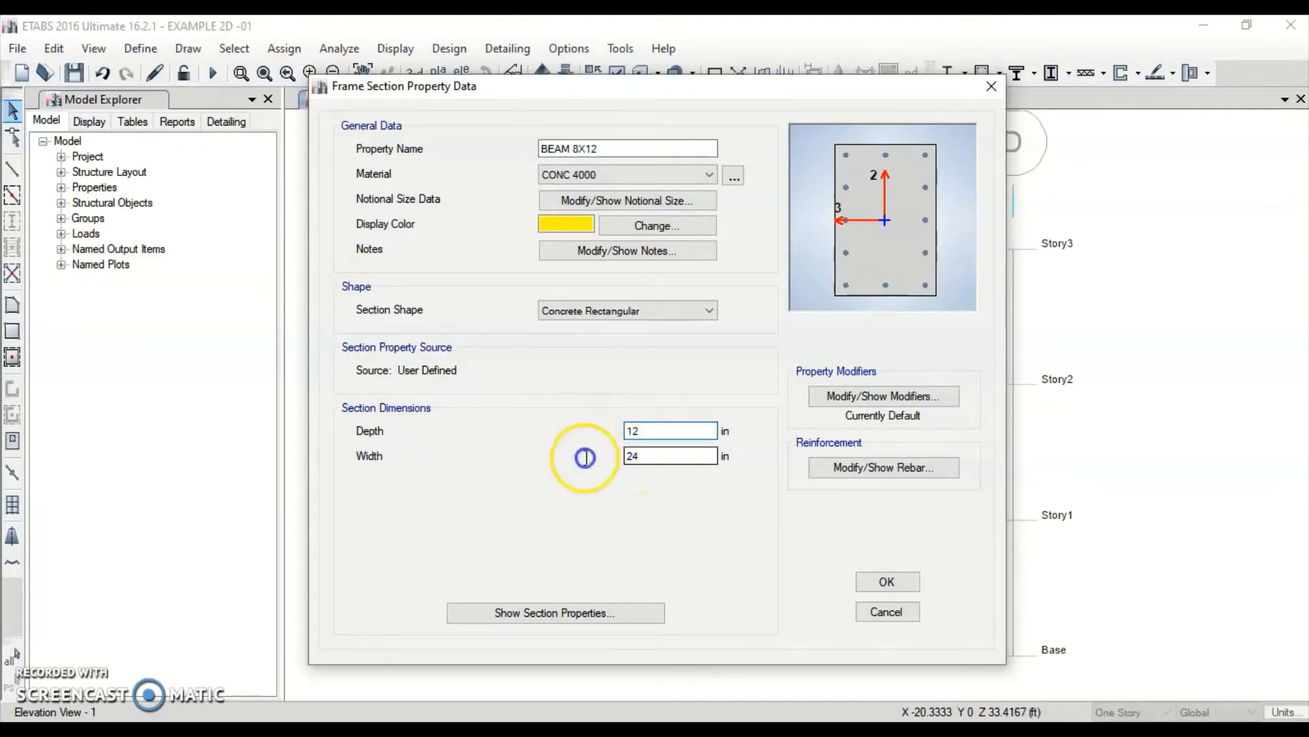
pyautogui.press('Tab')
pyautogui.write('8')
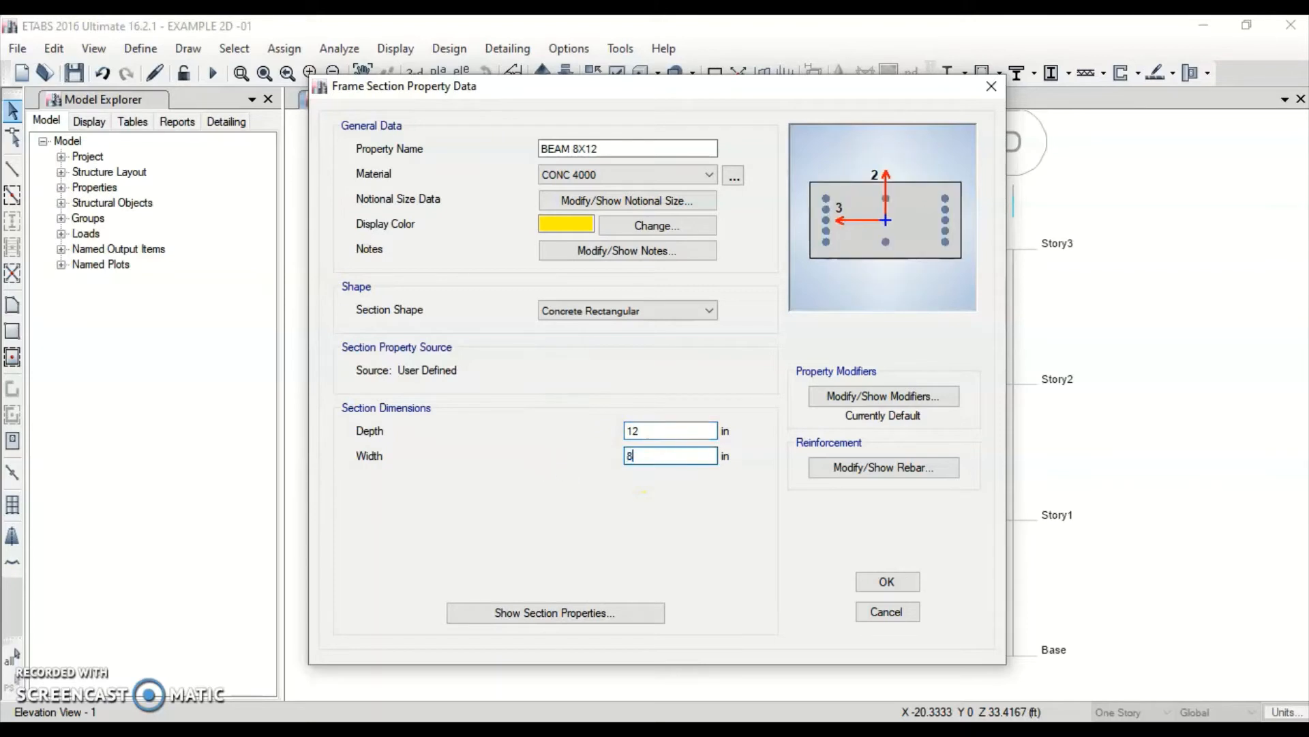
pyautogui.click(691, 433)
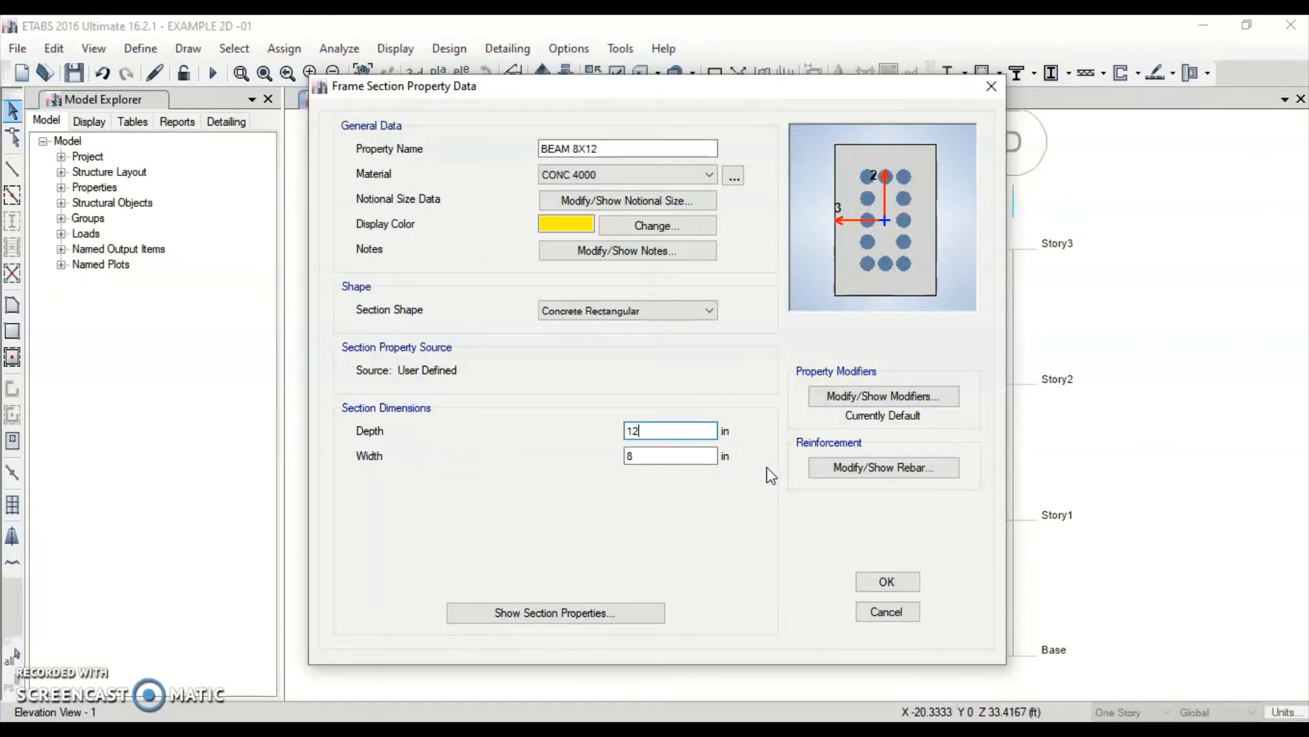
# Set the beam reinforcement to M3 Design Only (Beam) with STEEL 50KSI for longitudinal and confinement bars, and confirm the section.
pyautogui.click(851, 477)
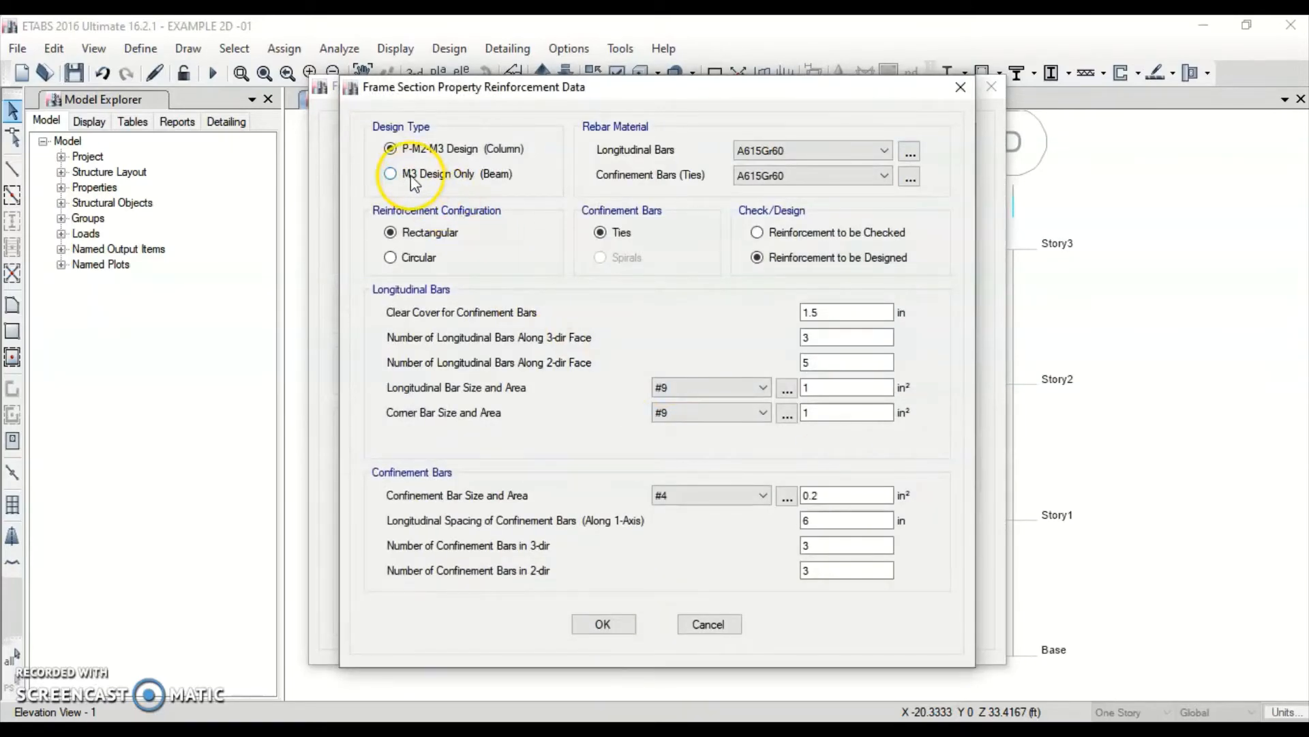
pyautogui.click(412, 176)
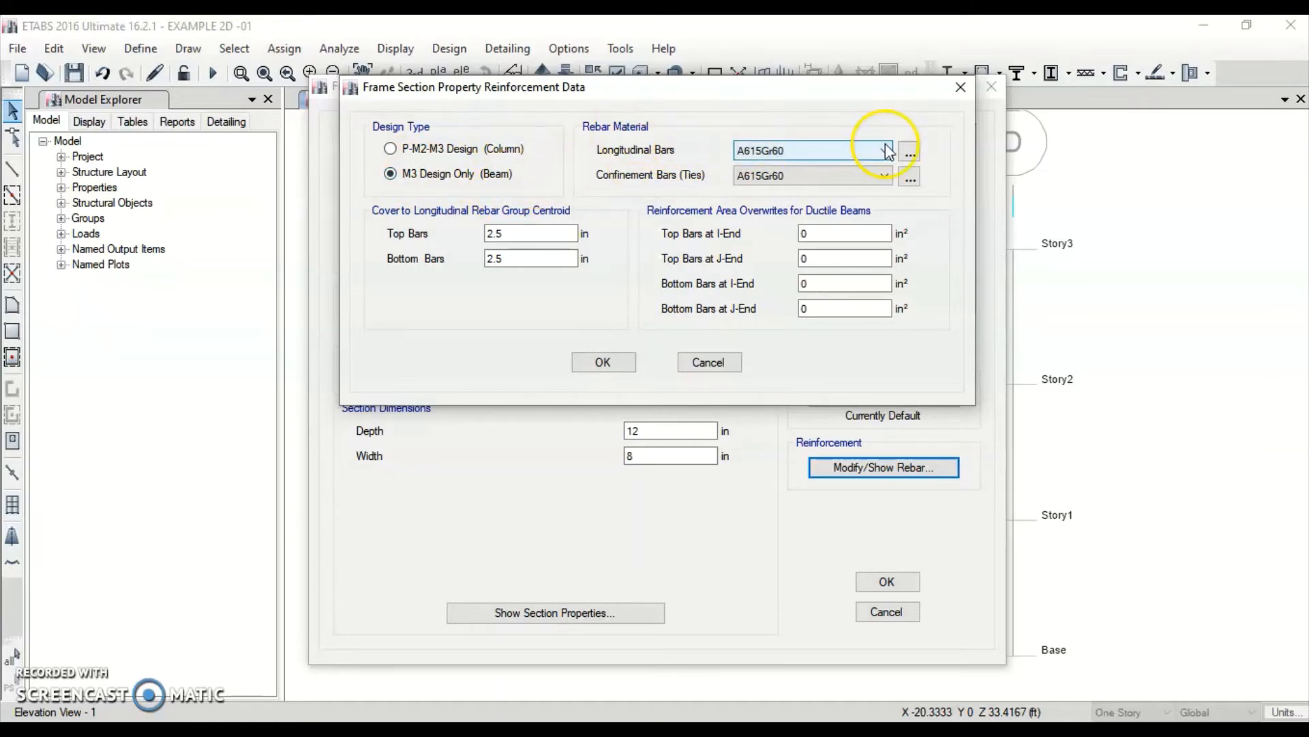
pyautogui.click(910, 151)
pyautogui.click(519, 335)
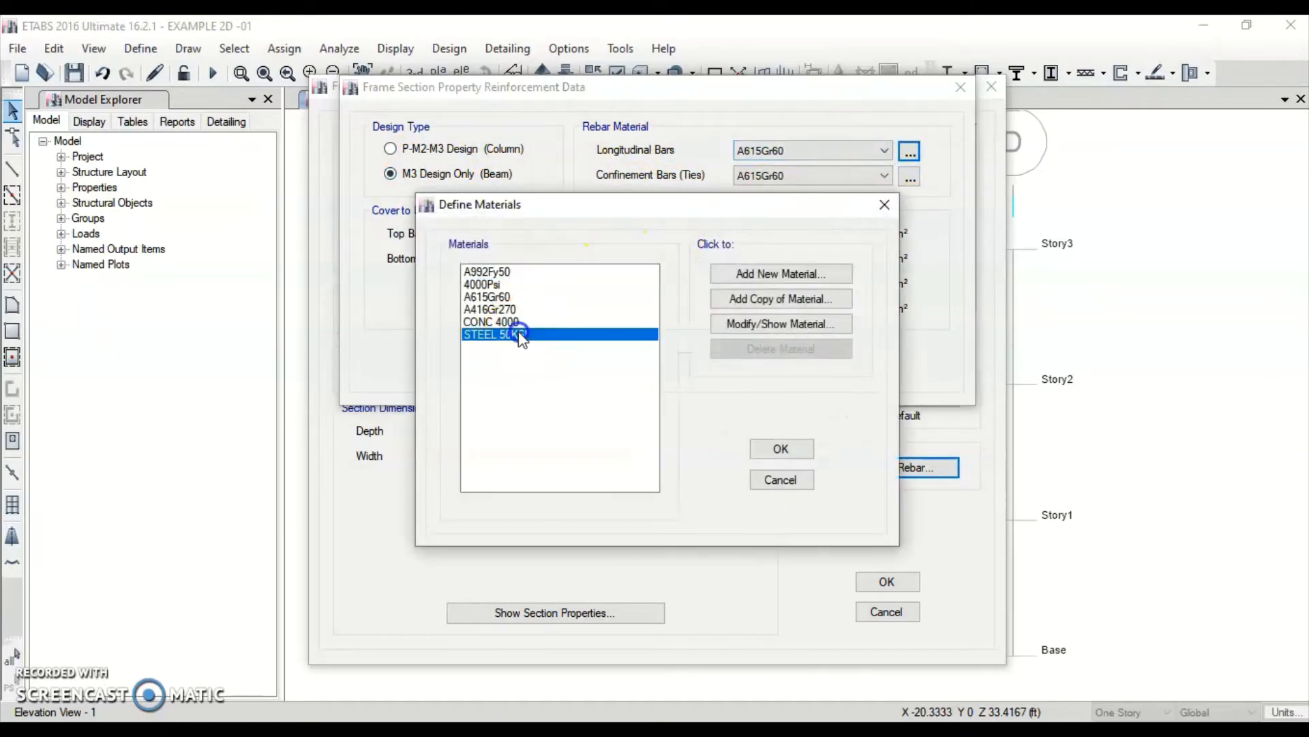
pyautogui.click(780, 448)
pyautogui.click(799, 150)
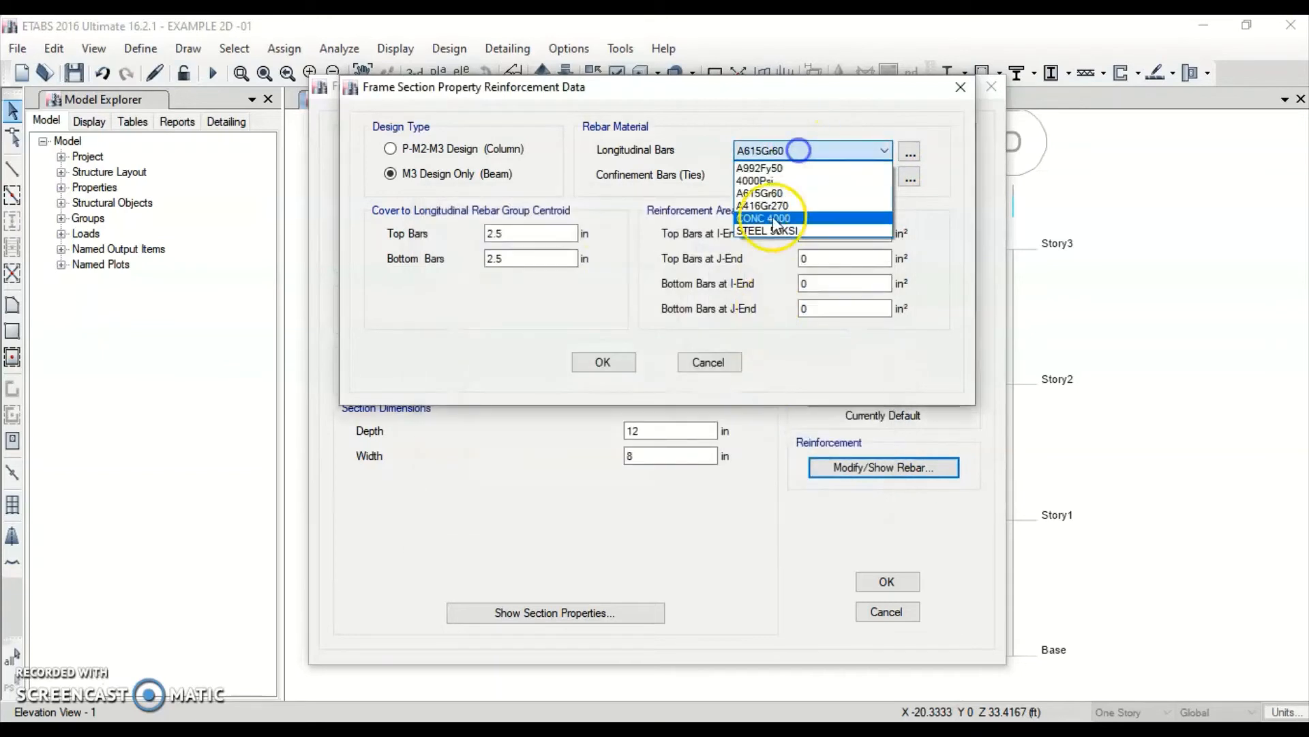
pyautogui.click(766, 231)
pyautogui.click(769, 176)
pyautogui.click(764, 255)
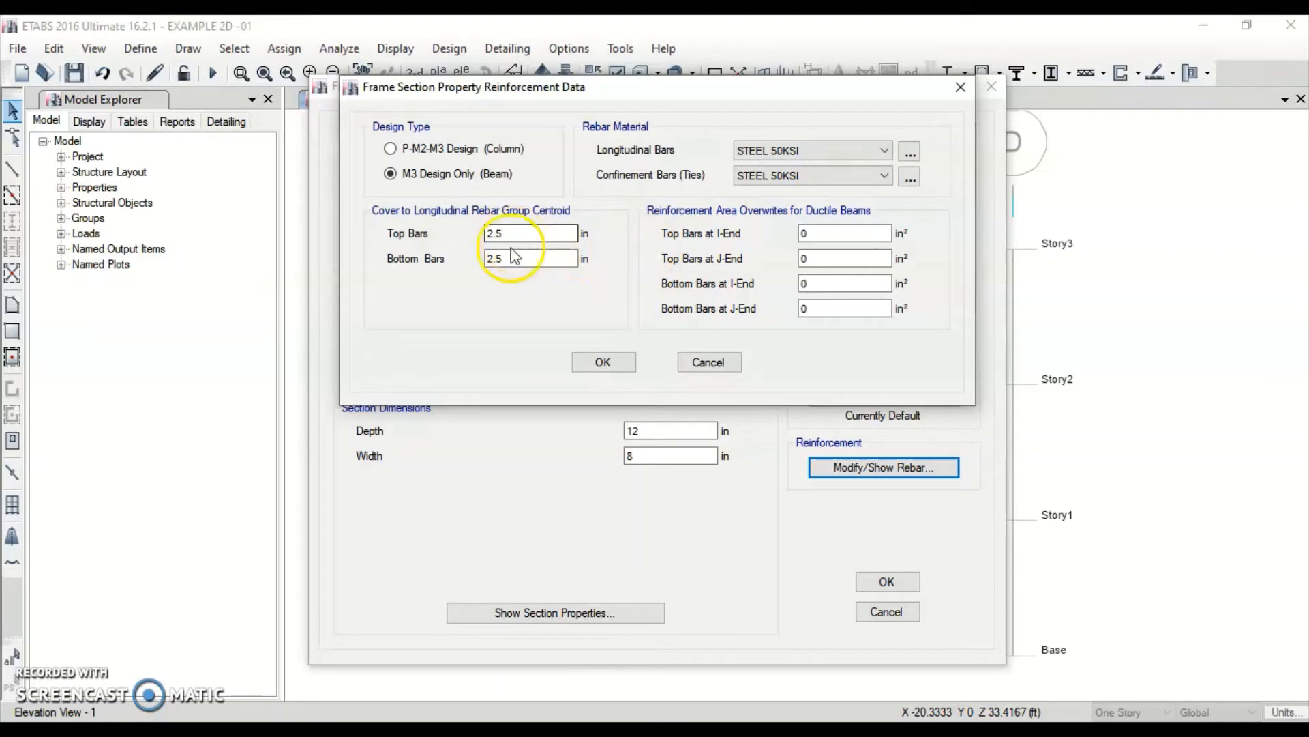
pyautogui.click(603, 362)
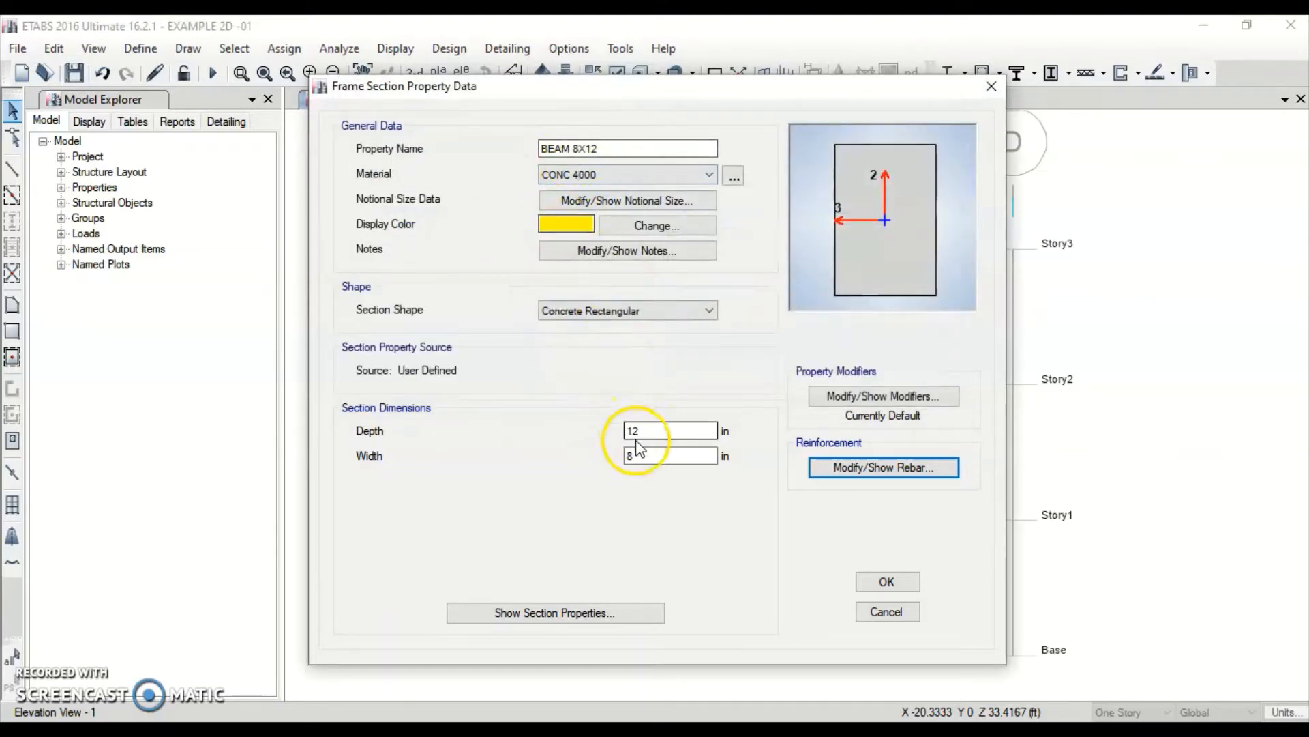
pyautogui.click(886, 585)
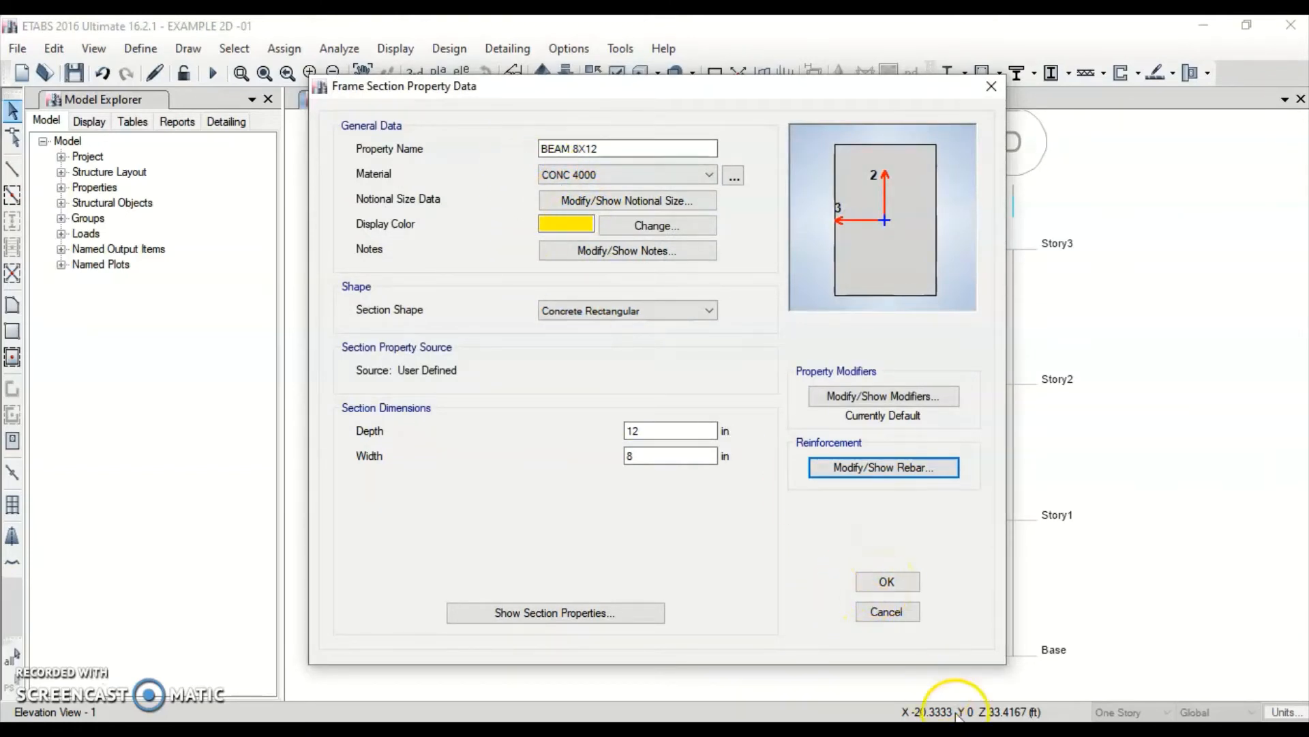
pyautogui.click(908, 589)
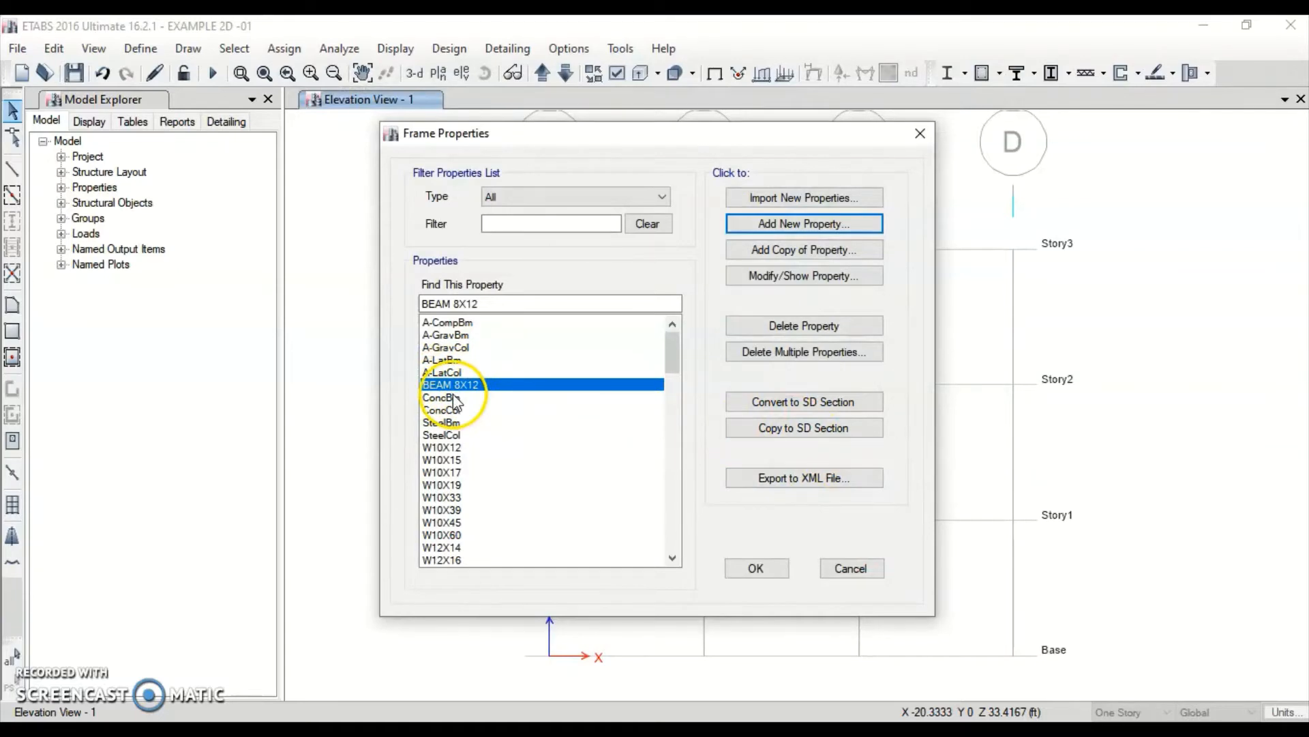
# Add a concrete rectangular frame section named COL 12X12 with a depth and width of 12 in.
pyautogui.click(790, 229)
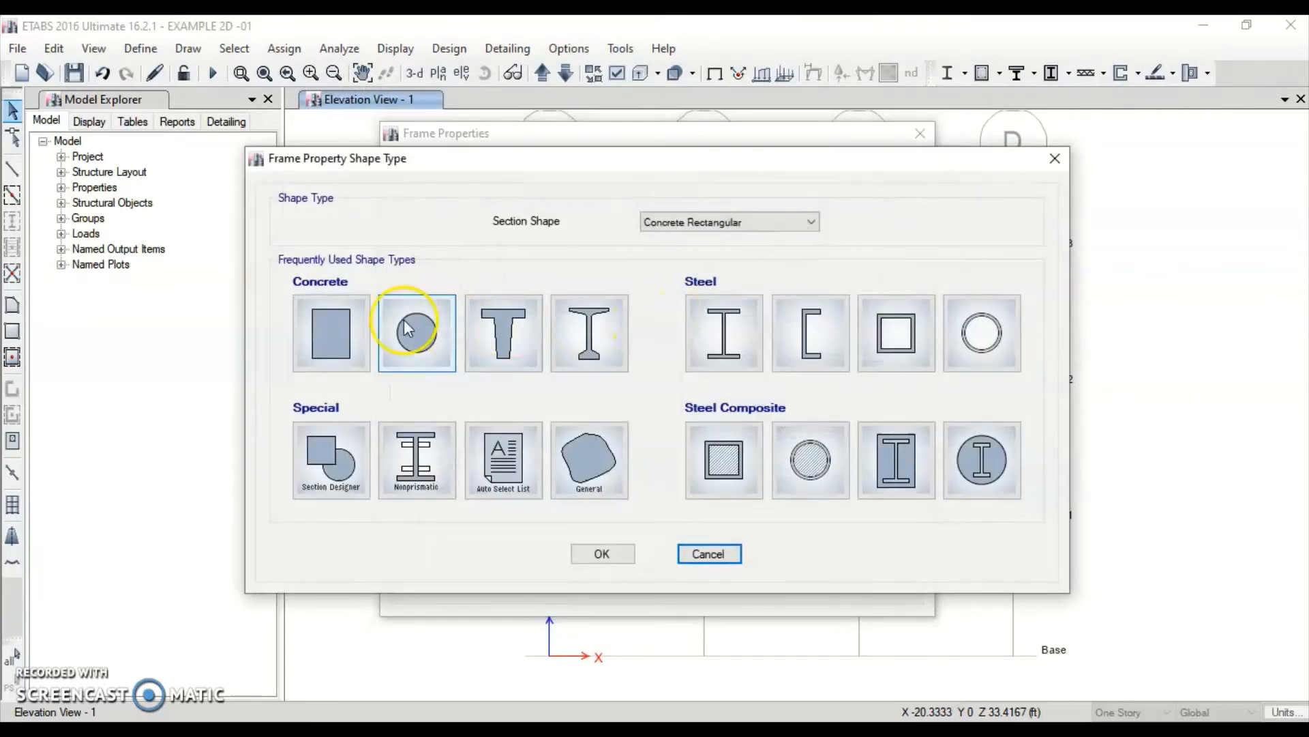
pyautogui.click(330, 333)
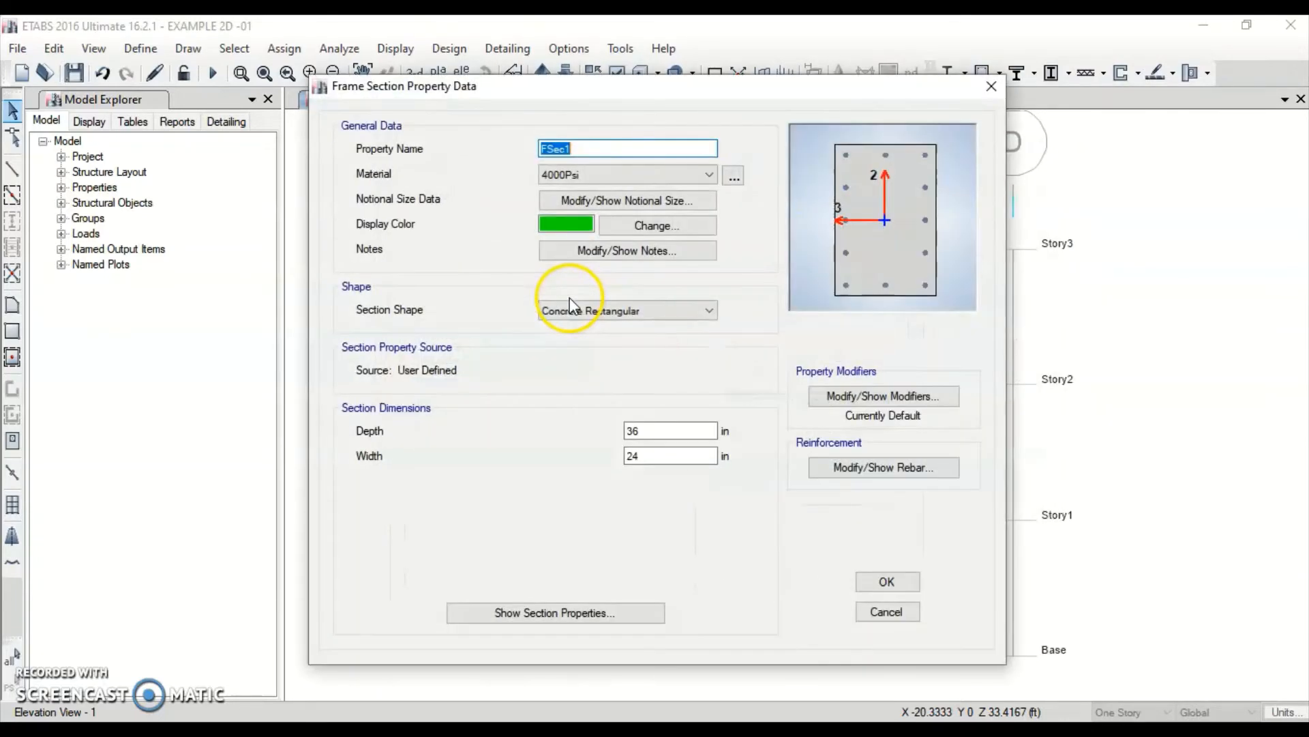
pyautogui.write('COL 12X12')
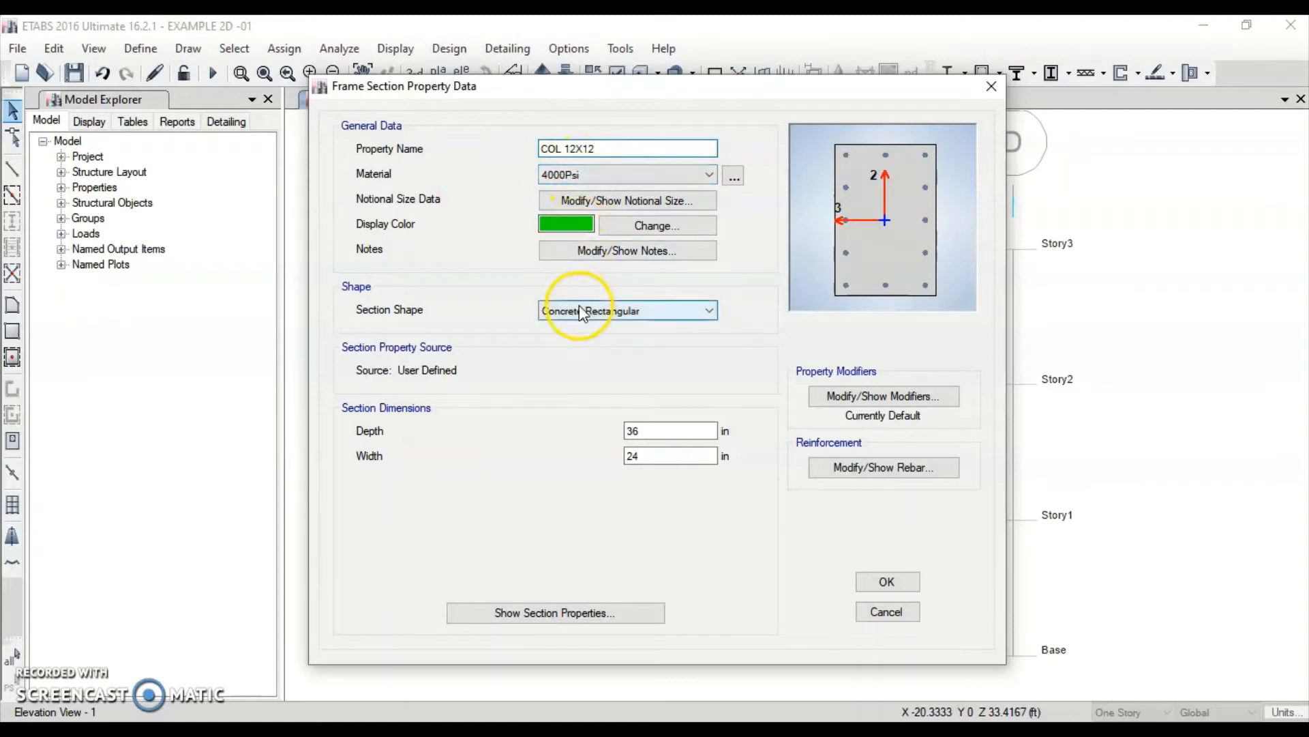
pyautogui.doubleClick(626, 431)
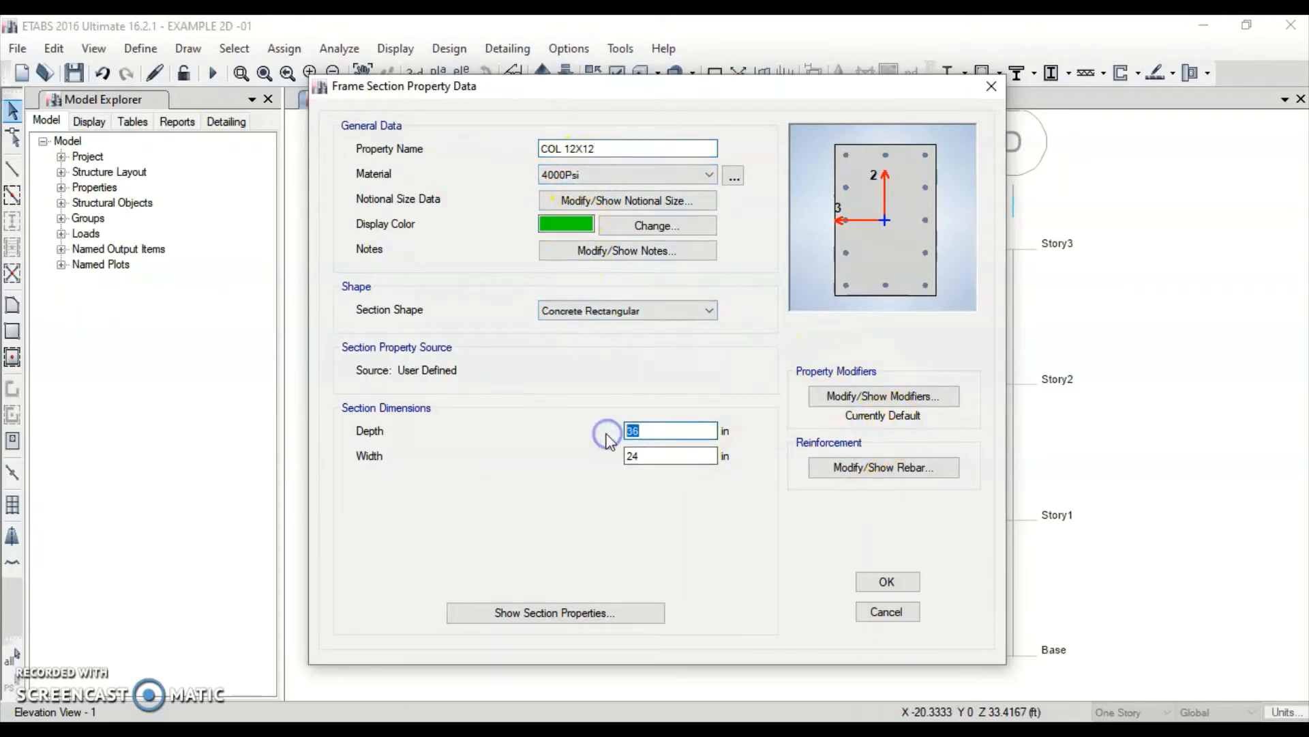
pyautogui.write('12')
pyautogui.press('Tab')
pyautogui.write('12')
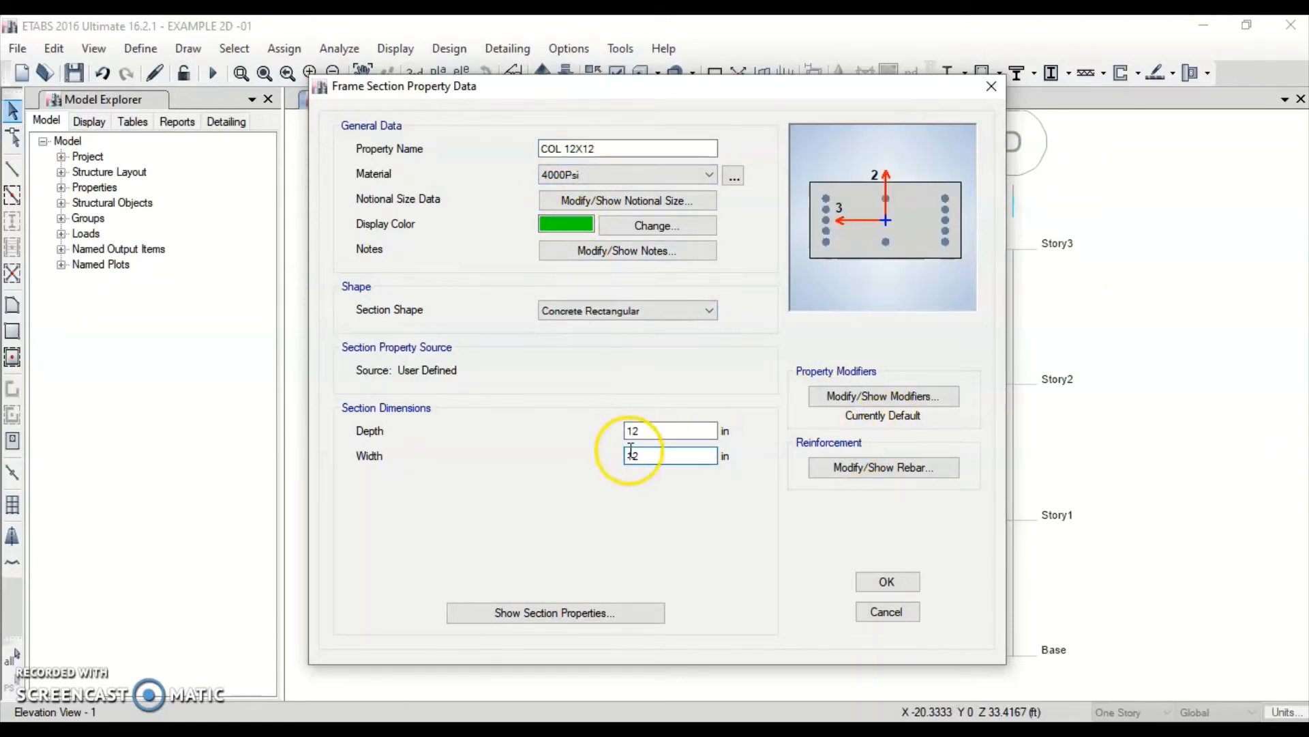
pyautogui.click(699, 434)
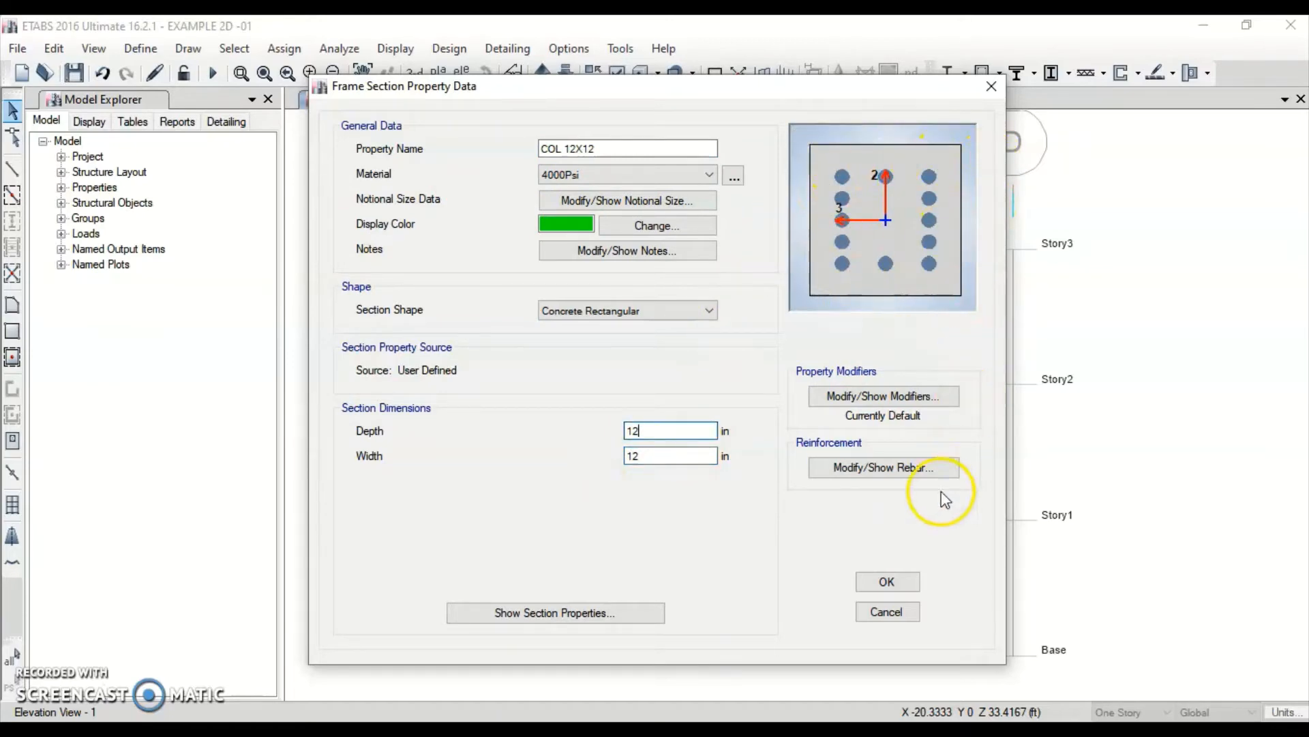
# Set the COL 12X12 reinforcement to P-M2-M3 Design (Column) with STEEL 50KSI for longitudinal bars and ties, and confirm the section.
pyautogui.click(931, 468)
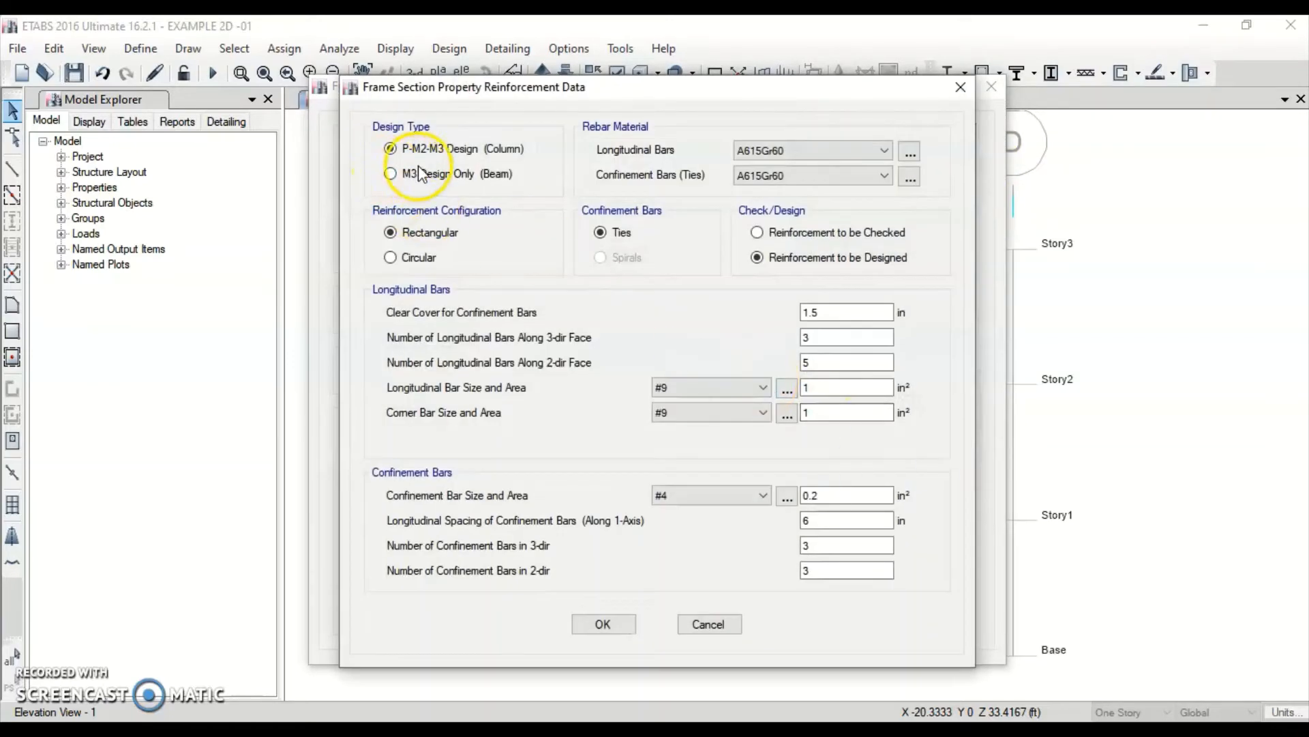
pyautogui.click(469, 151)
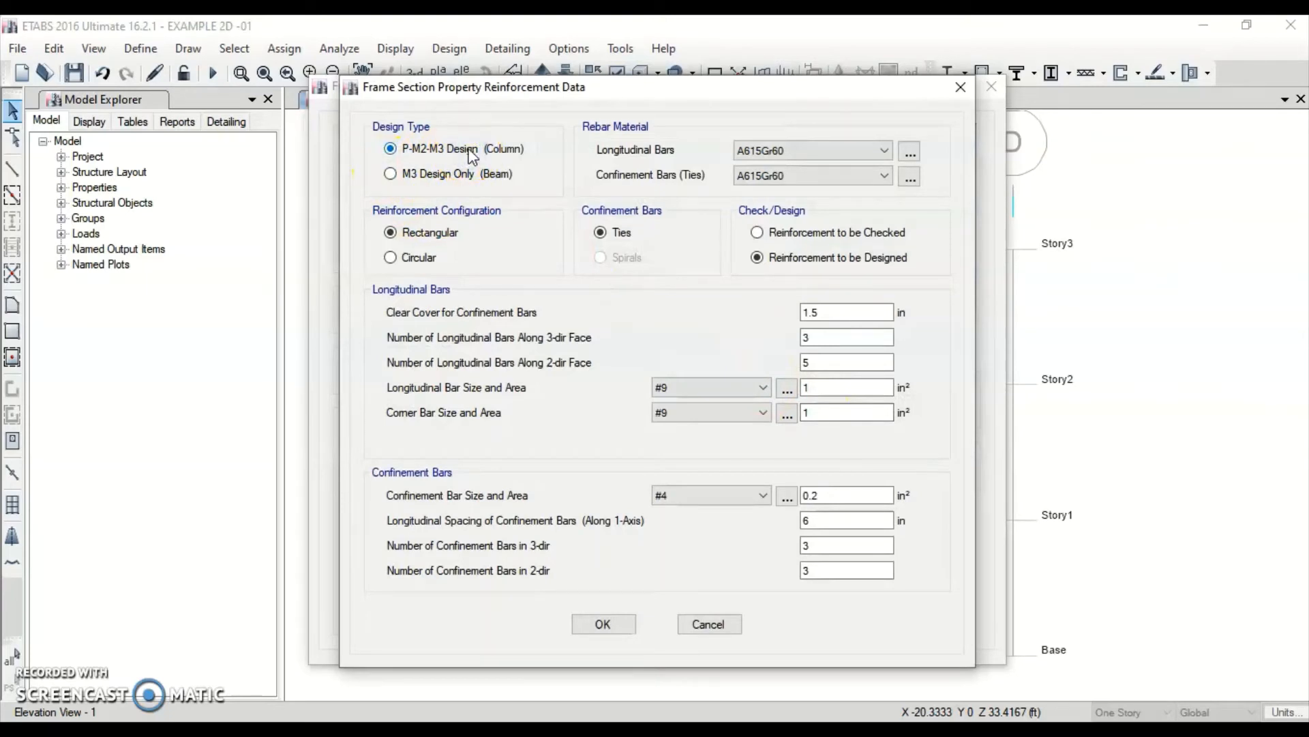
pyautogui.click(815, 149)
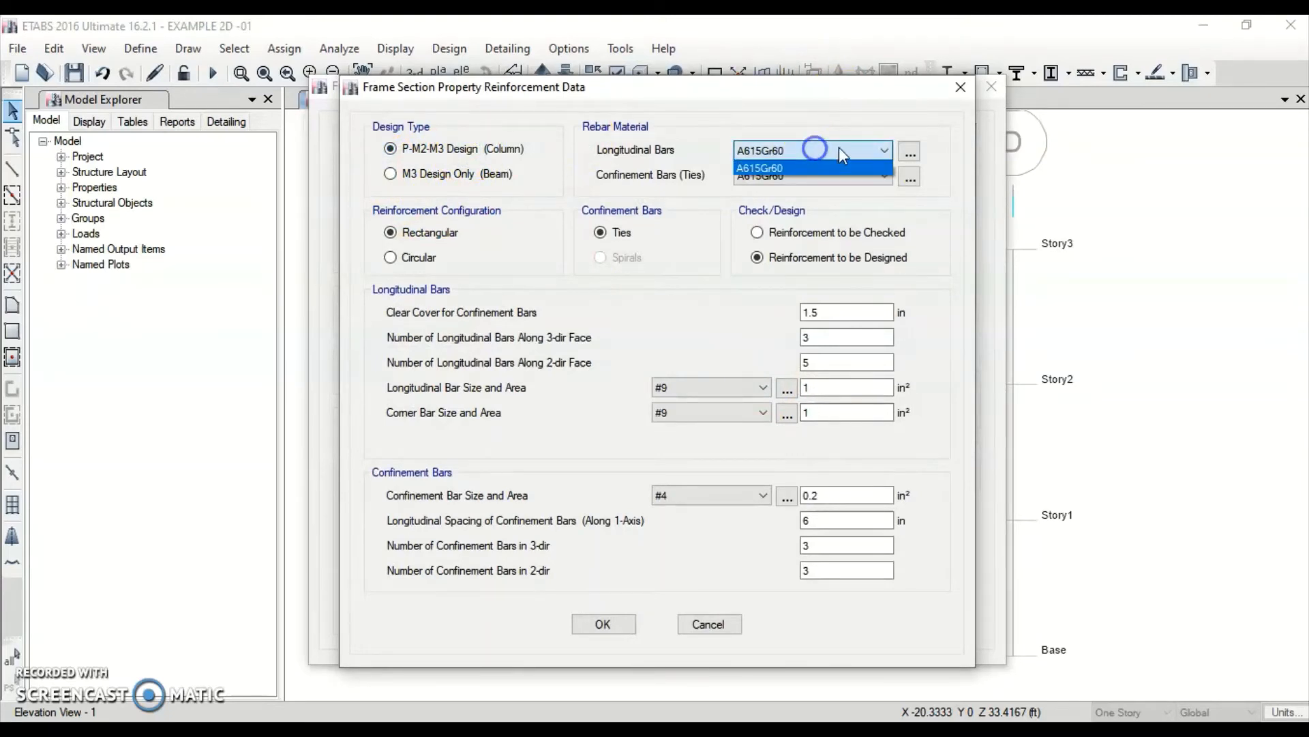
pyautogui.click(910, 151)
pyautogui.click(541, 334)
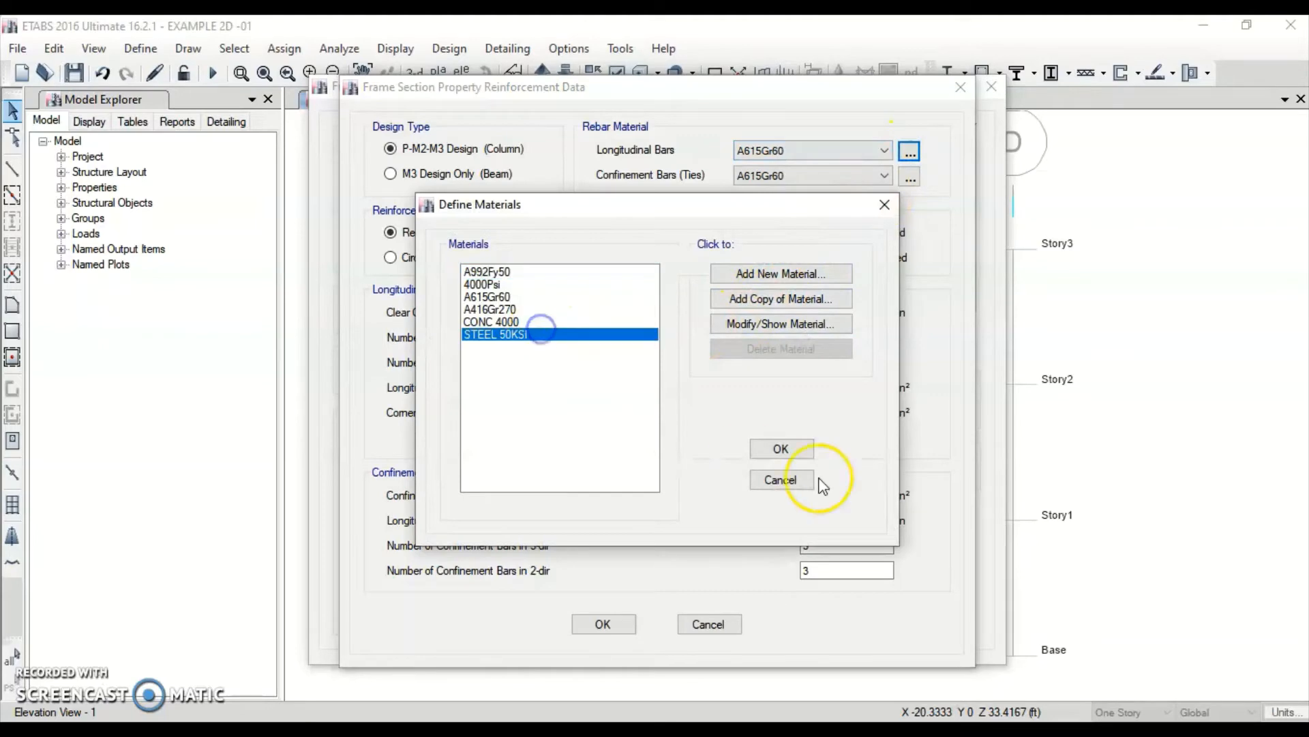
pyautogui.click(781, 448)
pyautogui.click(852, 150)
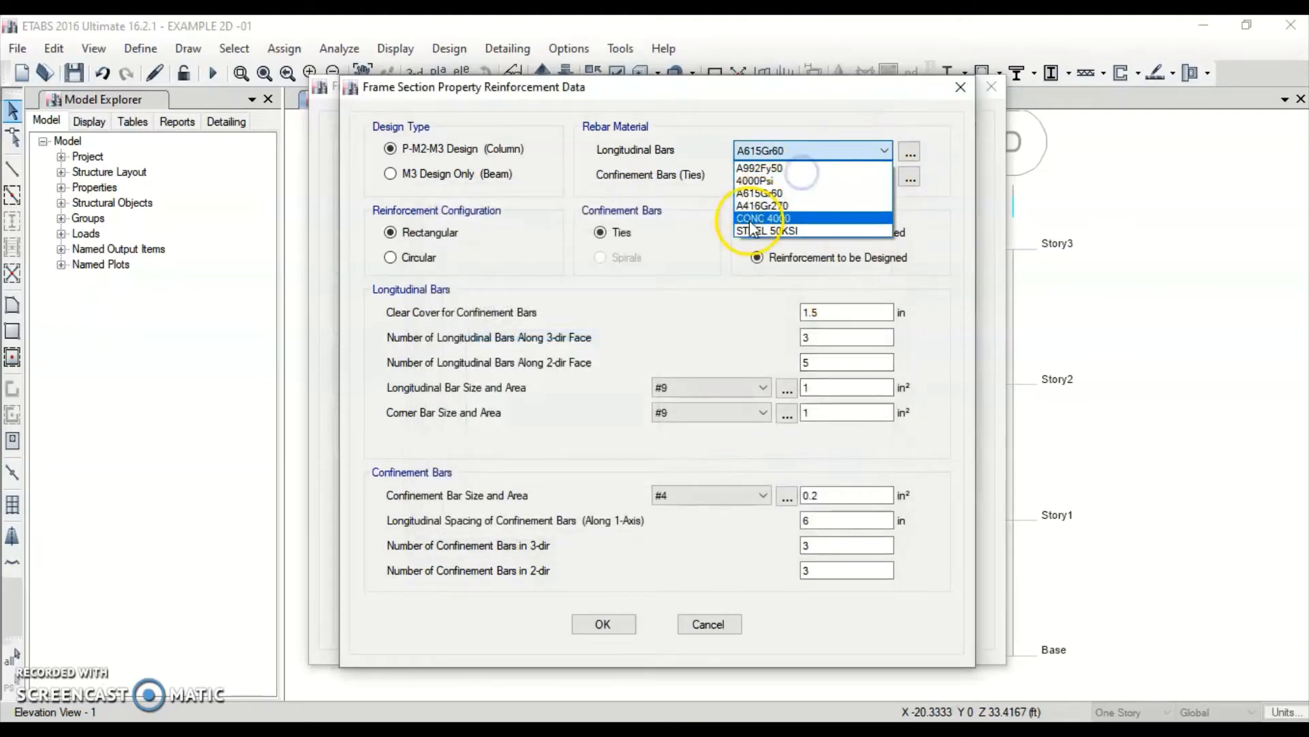
pyautogui.click(752, 230)
pyautogui.click(792, 175)
pyautogui.click(752, 255)
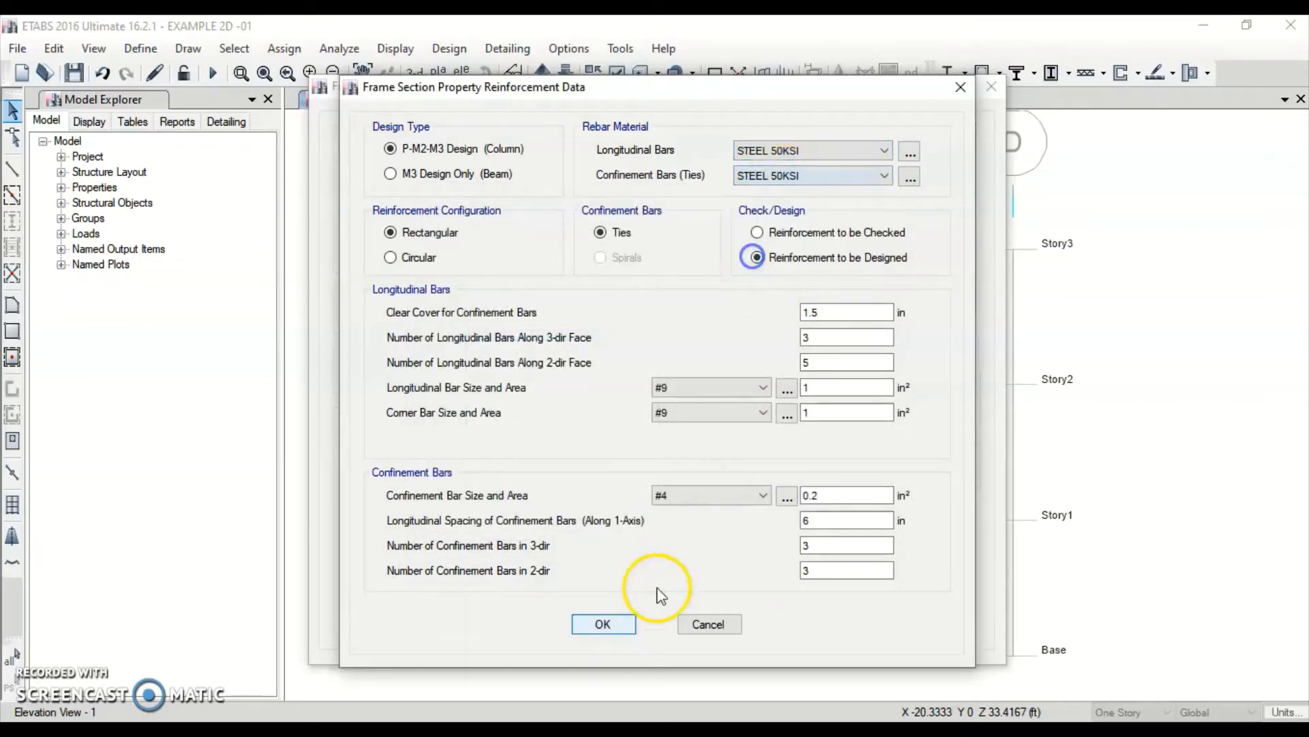
pyautogui.click(600, 623)
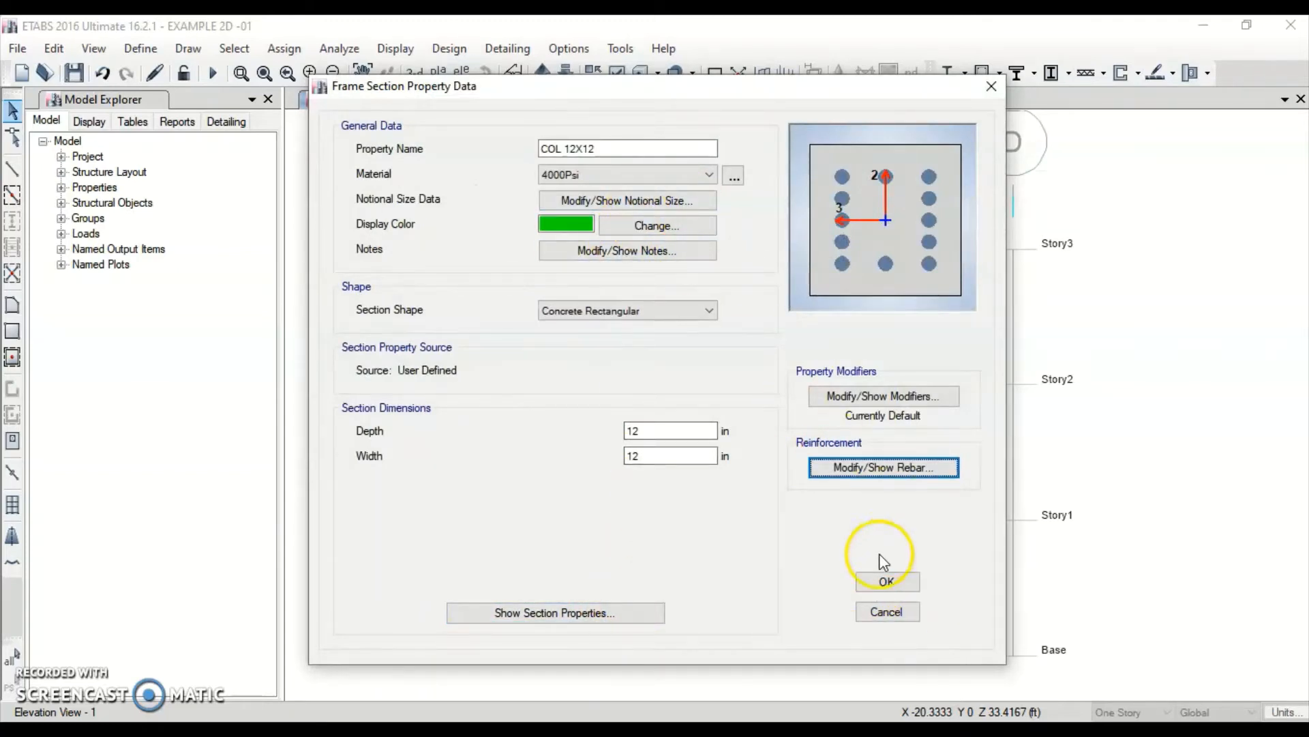
pyautogui.click(876, 582)
# Add a concrete rectangular frame section named COL 16X16 with a depth and width of 16 in.
pyautogui.click(791, 221)
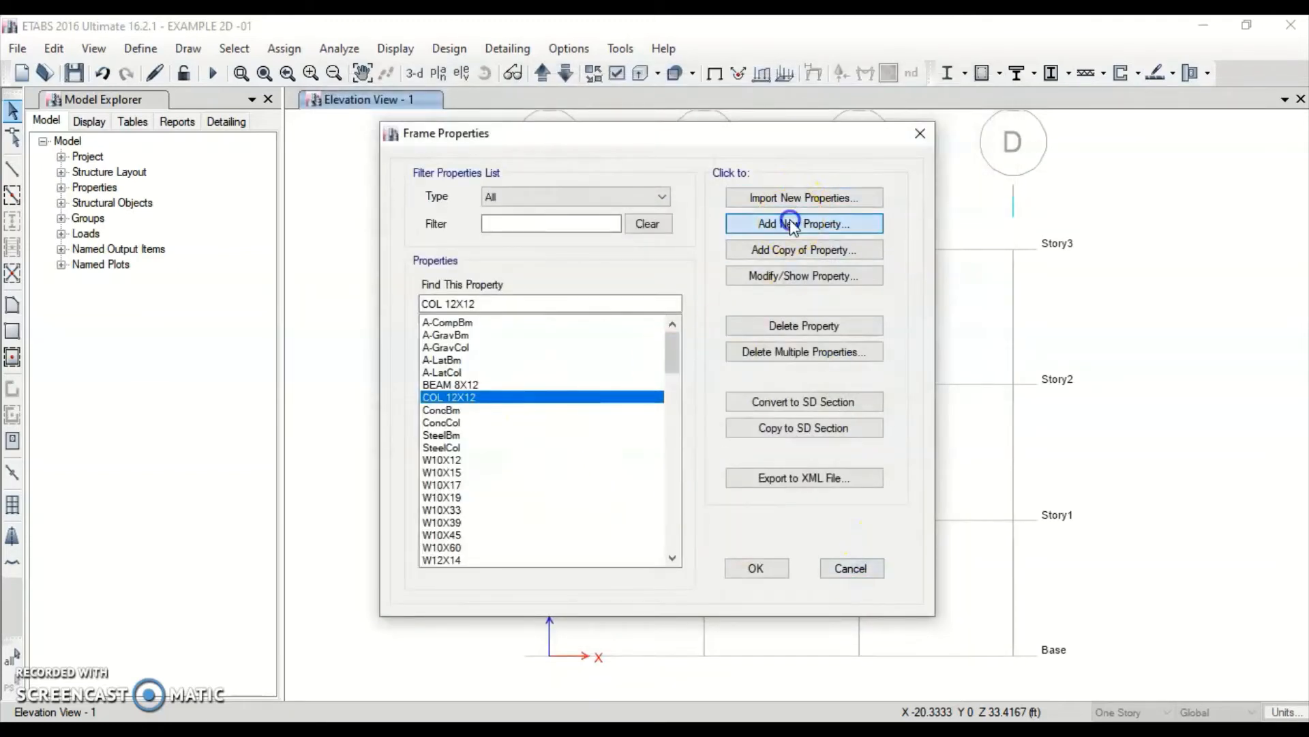
pyautogui.click(354, 318)
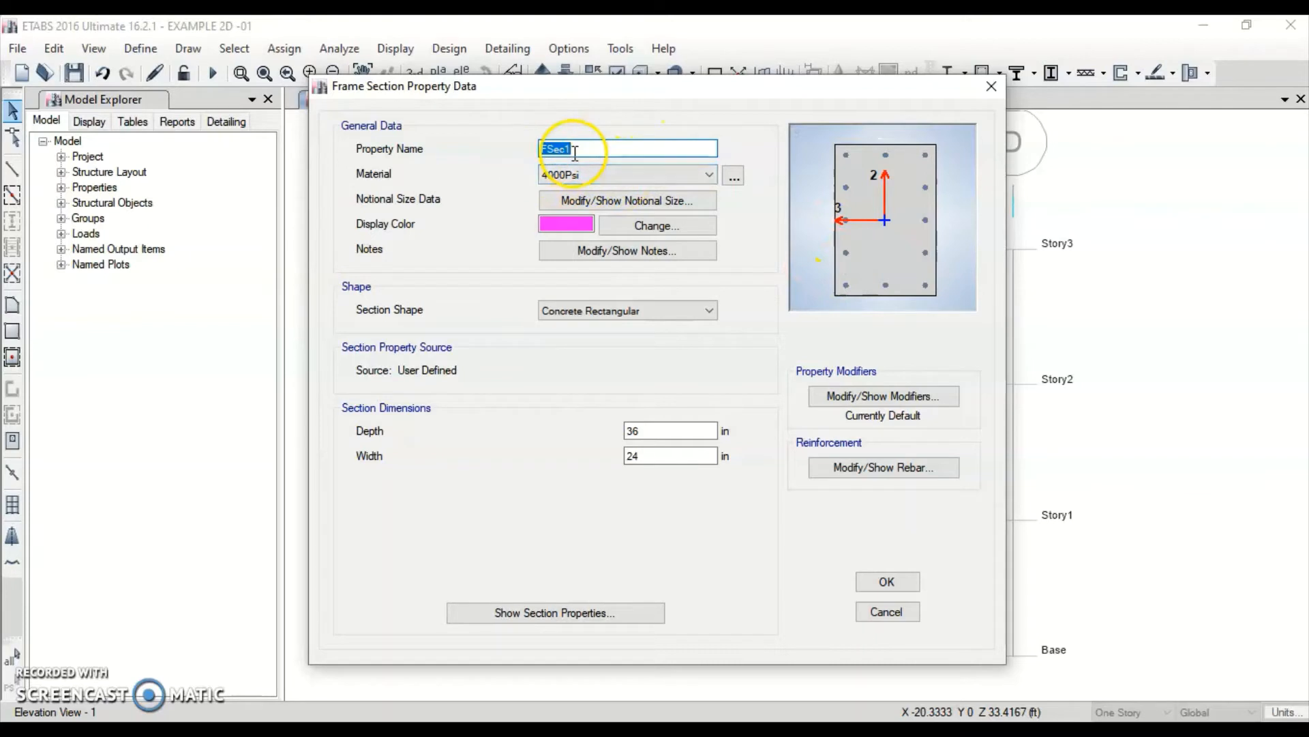
pyautogui.write('COL 16X16')
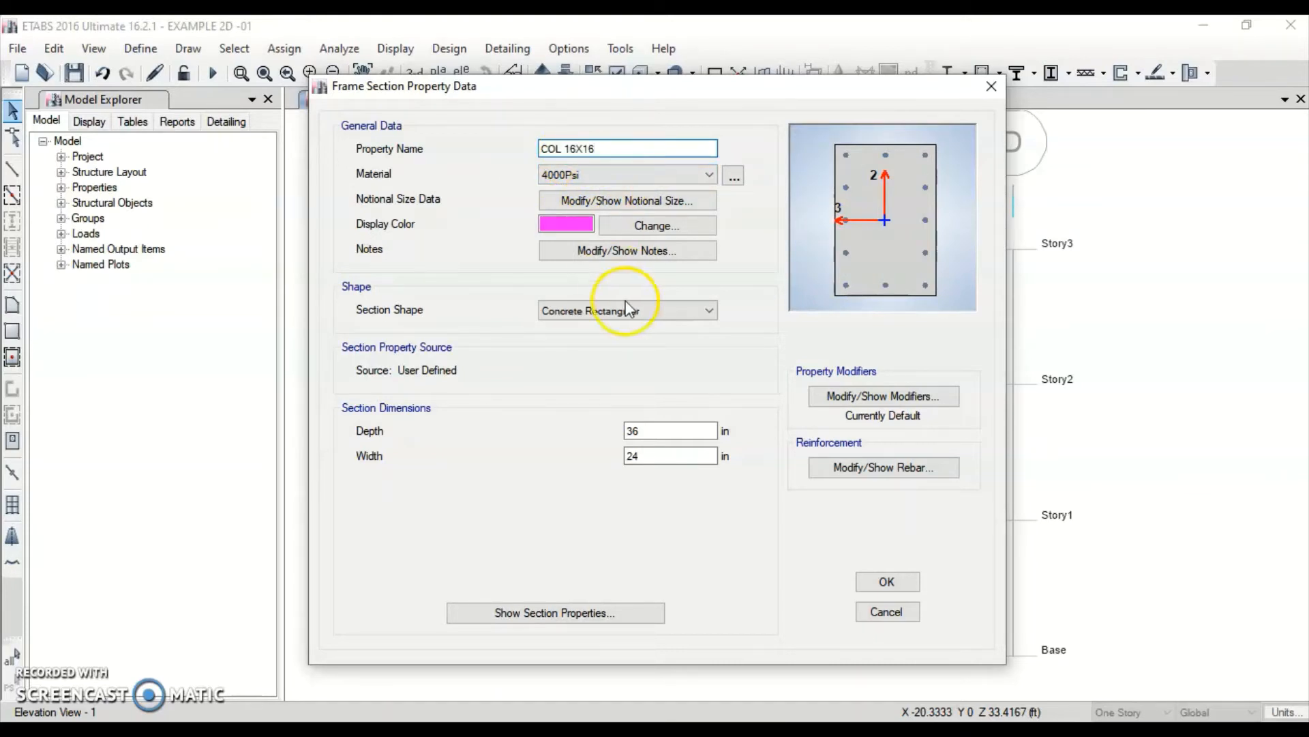
pyautogui.doubleClick(648, 430)
pyautogui.write('16X')
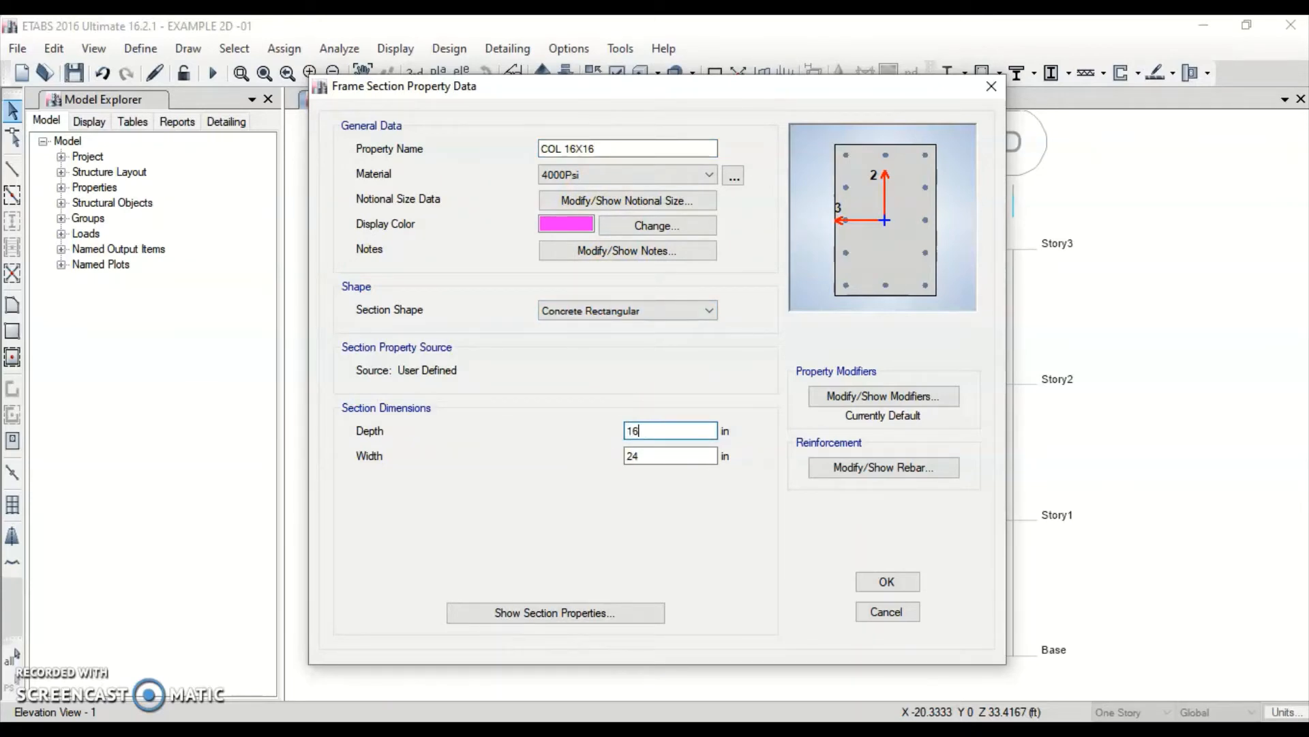
pyautogui.press('Tab')
pyautogui.write('16')
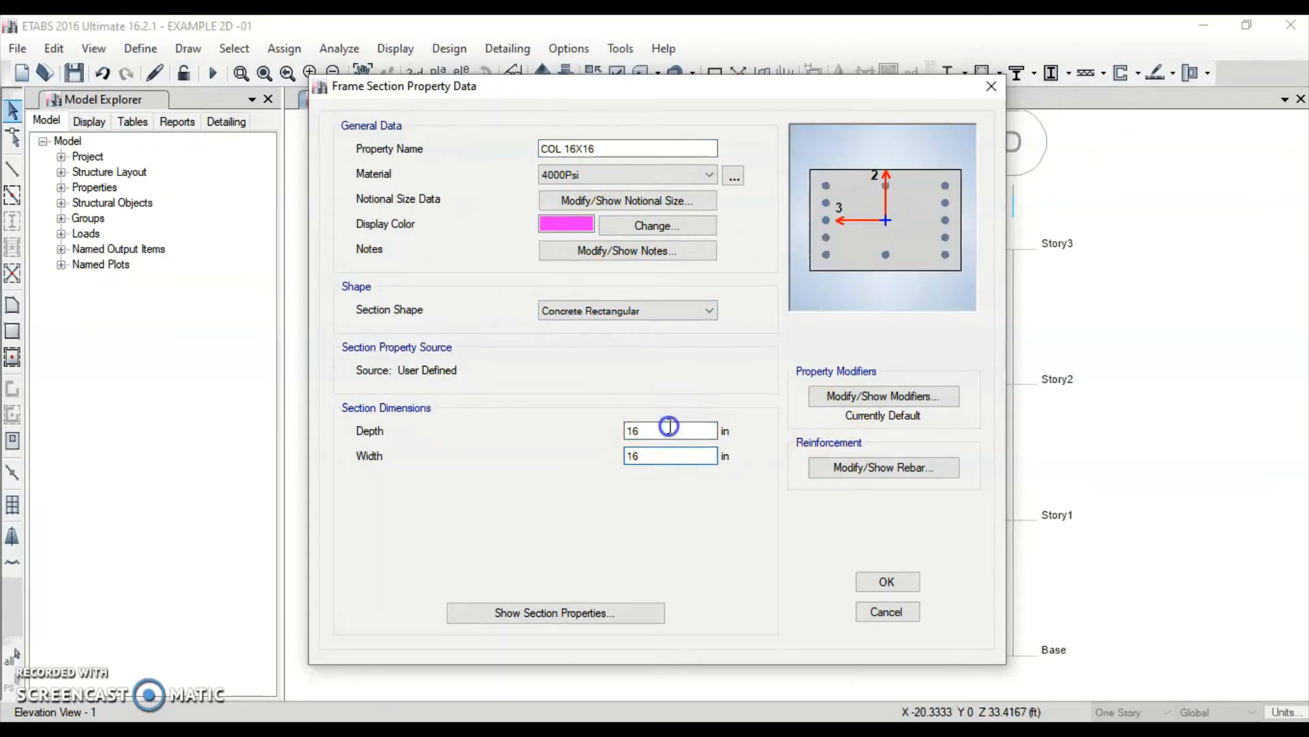
pyautogui.click(667, 431)
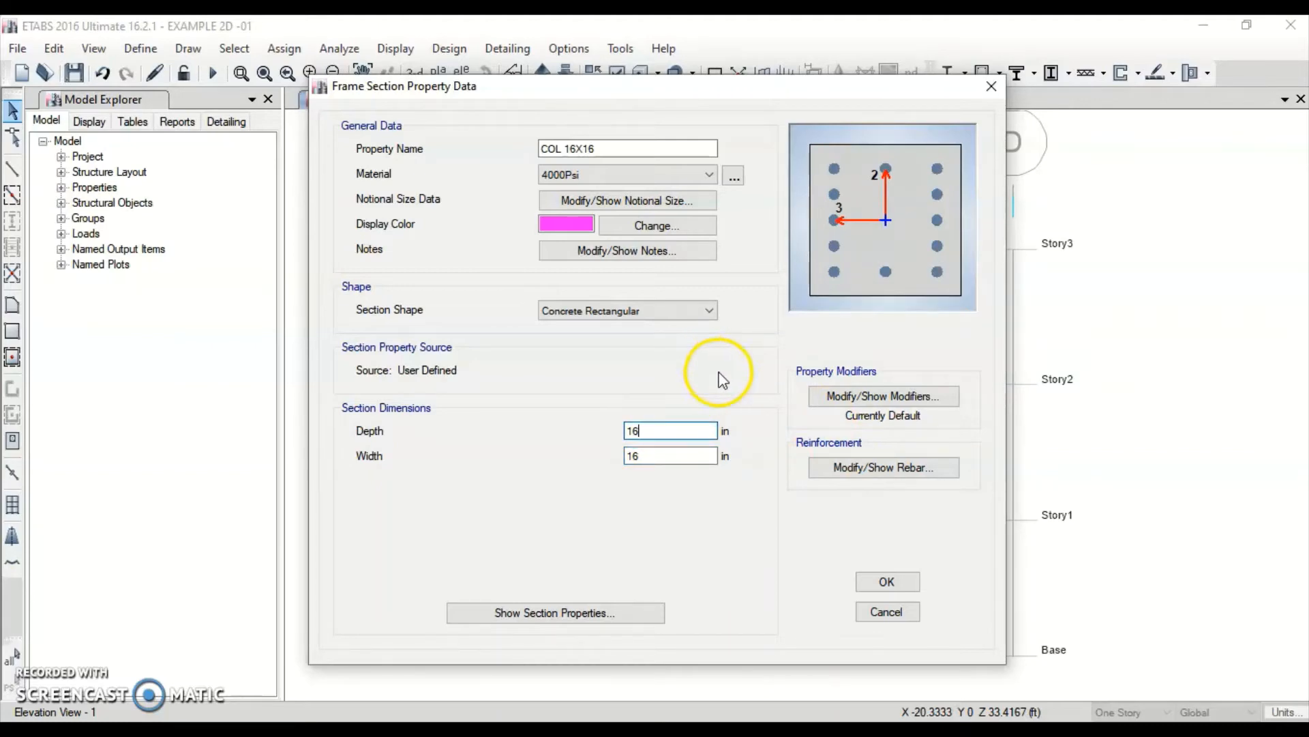
# Set the COL 16X16 longitudinal bars and ties to STEEL 50KSI, and confirm the section and the frame properties.
pyautogui.click(867, 468)
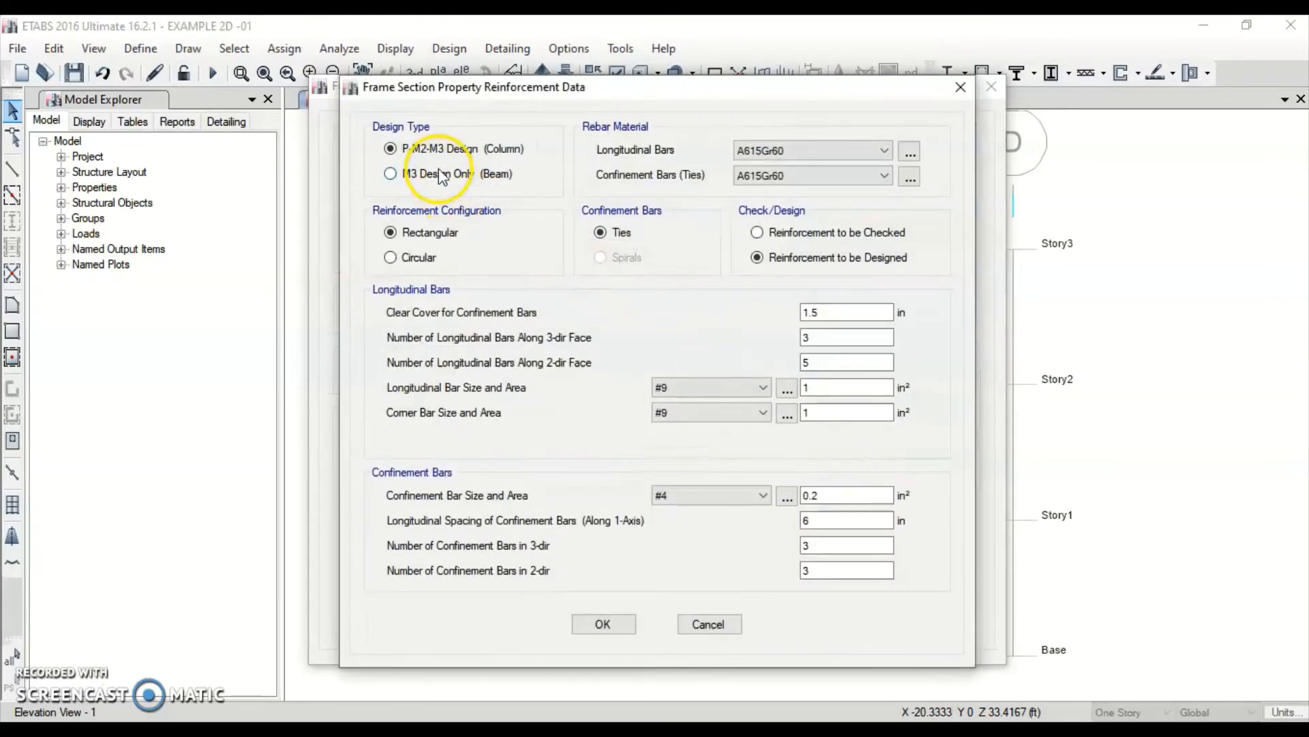
pyautogui.click(910, 151)
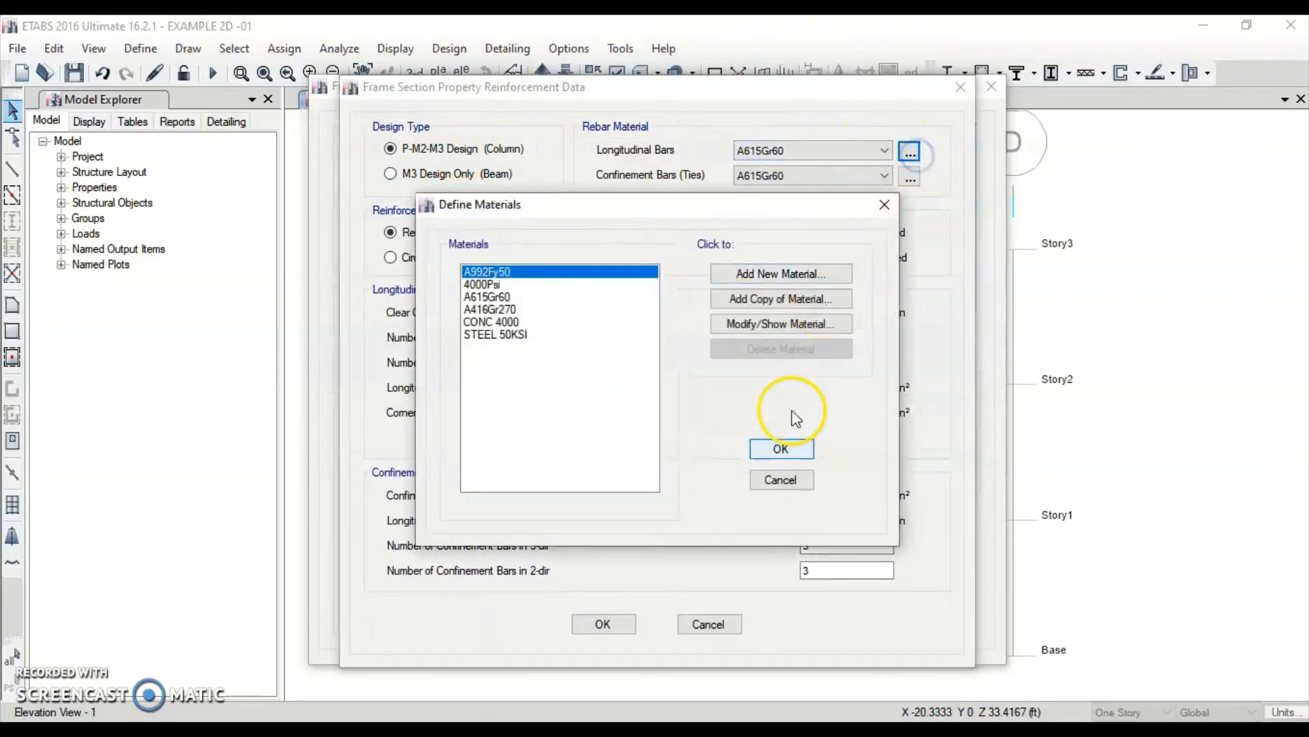
pyautogui.click(791, 451)
pyautogui.click(834, 150)
pyautogui.click(779, 234)
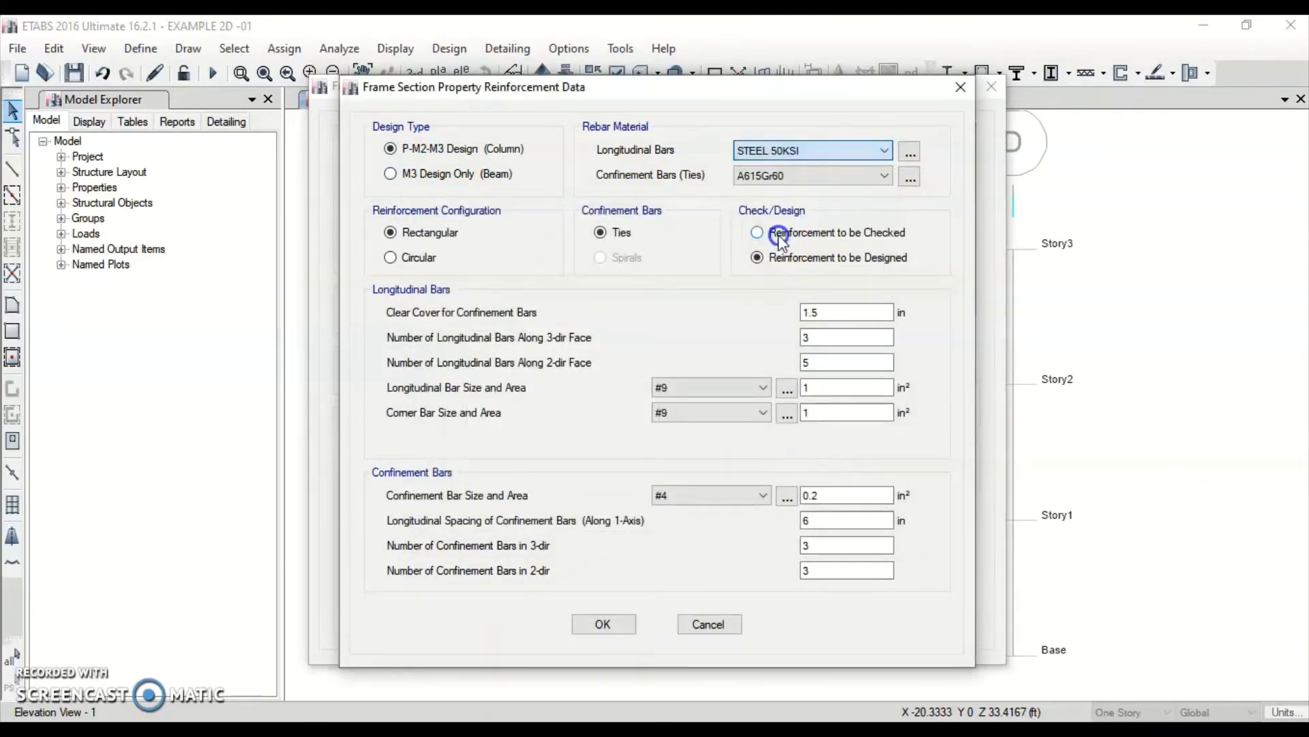
pyautogui.click(808, 176)
pyautogui.click(774, 247)
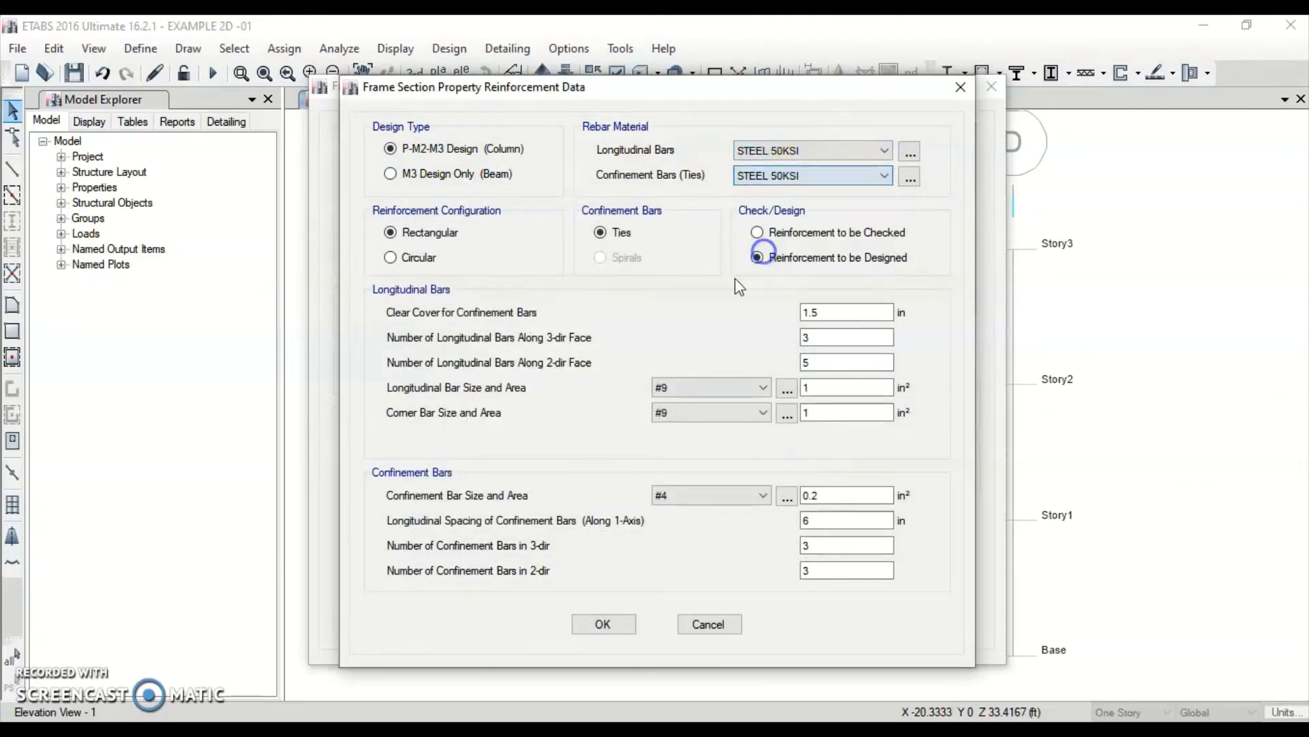
pyautogui.click(603, 623)
pyautogui.click(887, 581)
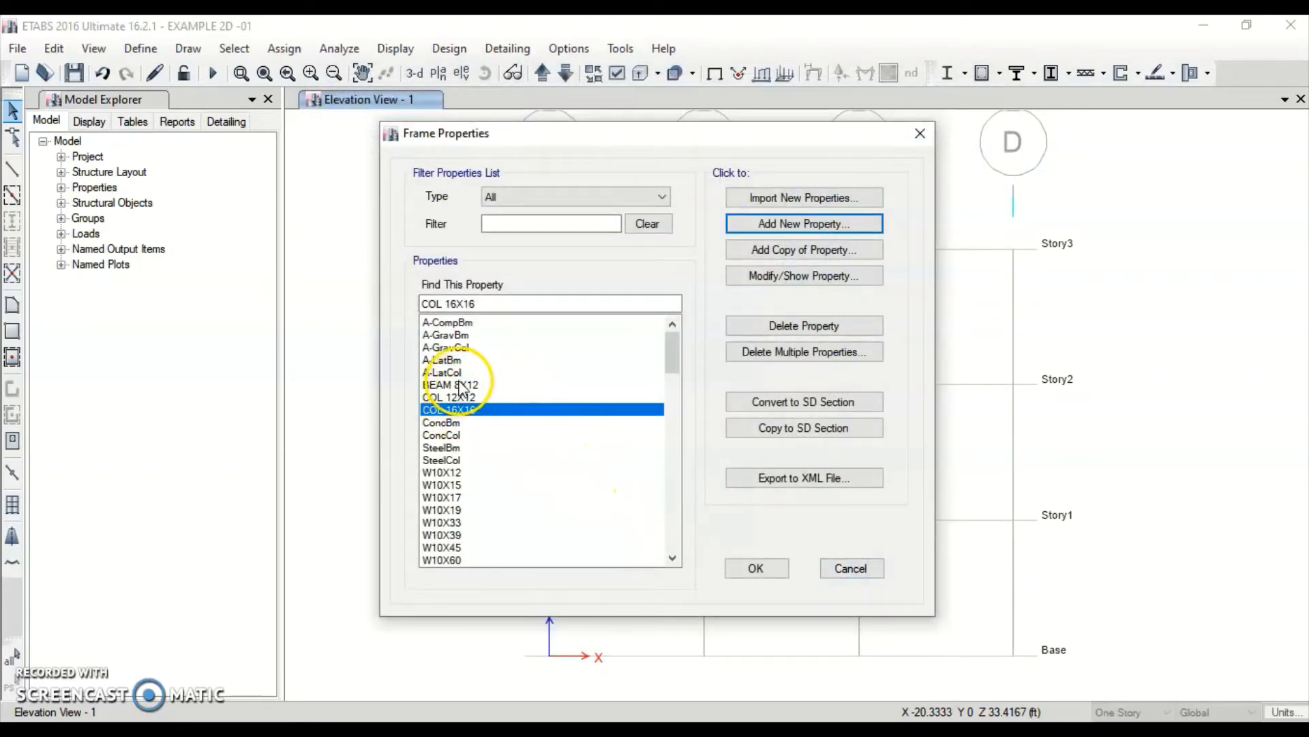
pyautogui.click(757, 568)
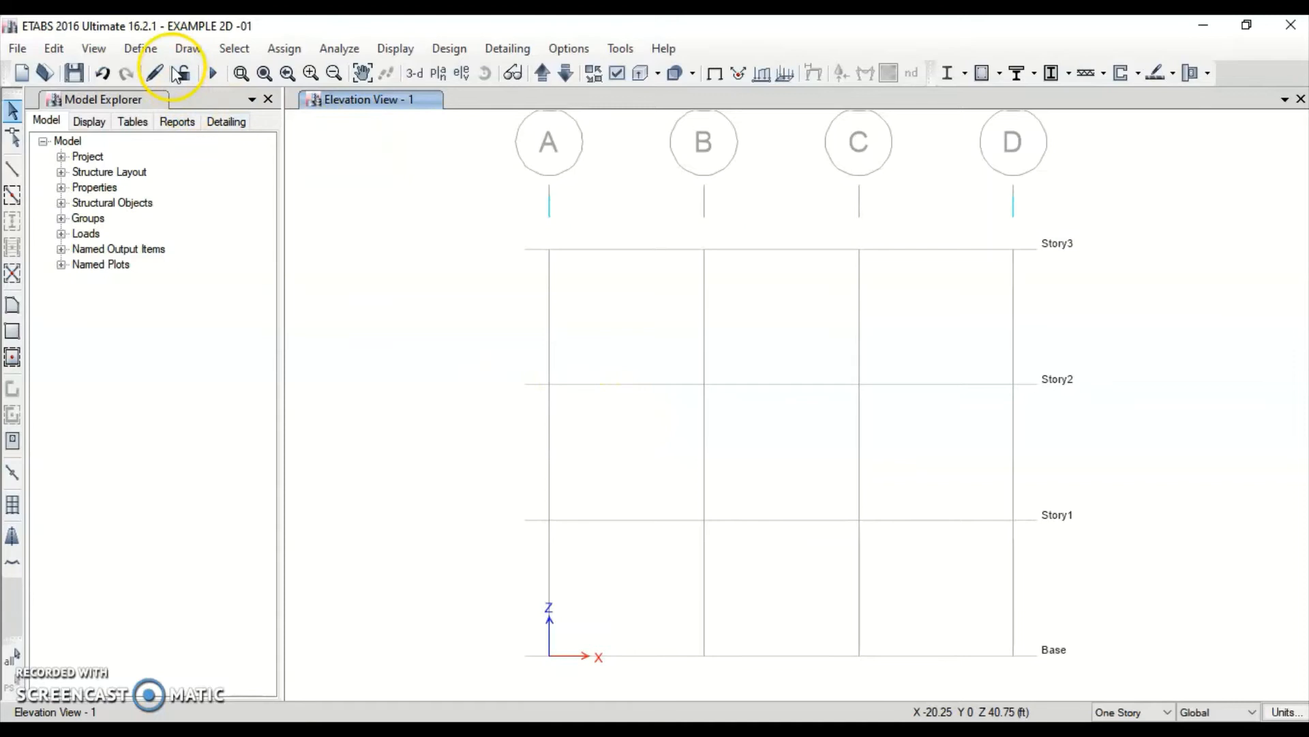
# Delete the Live load from the model's load patterns, confirming the deletion despite its analysis case.
pyautogui.click(164, 53)
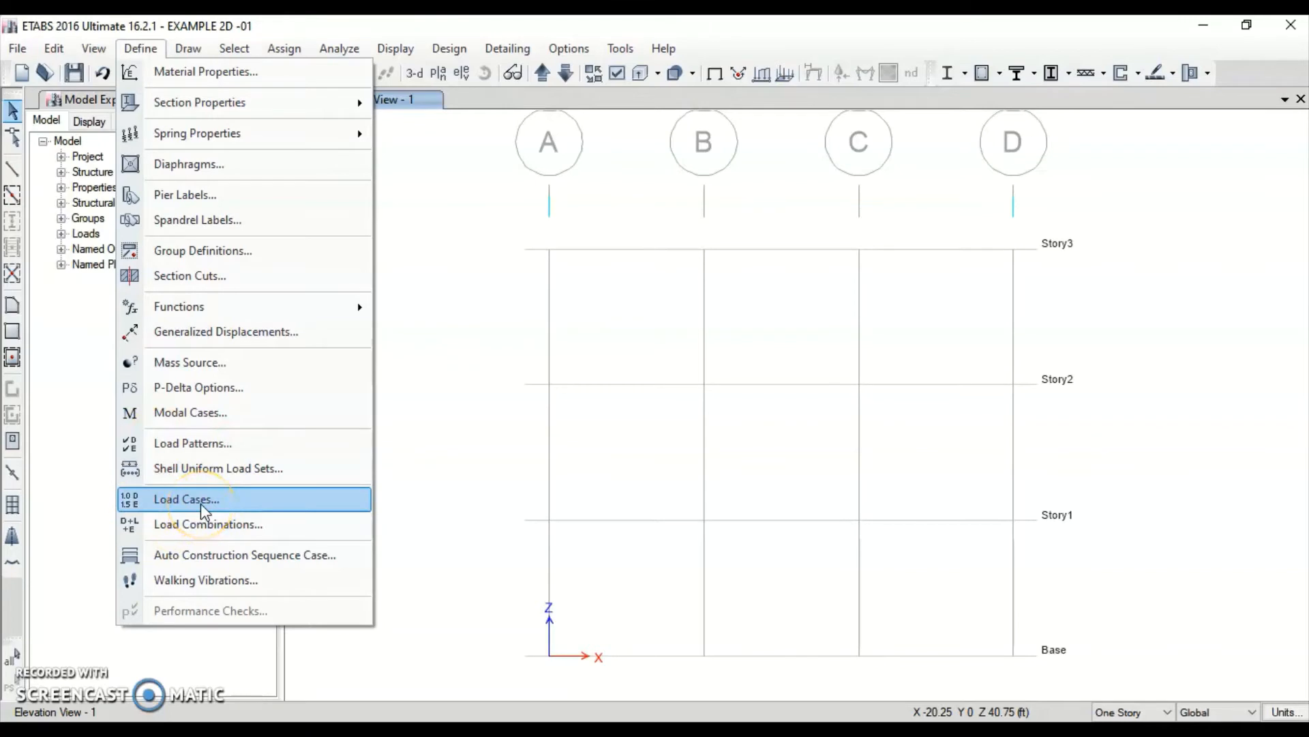
pyautogui.click(200, 443)
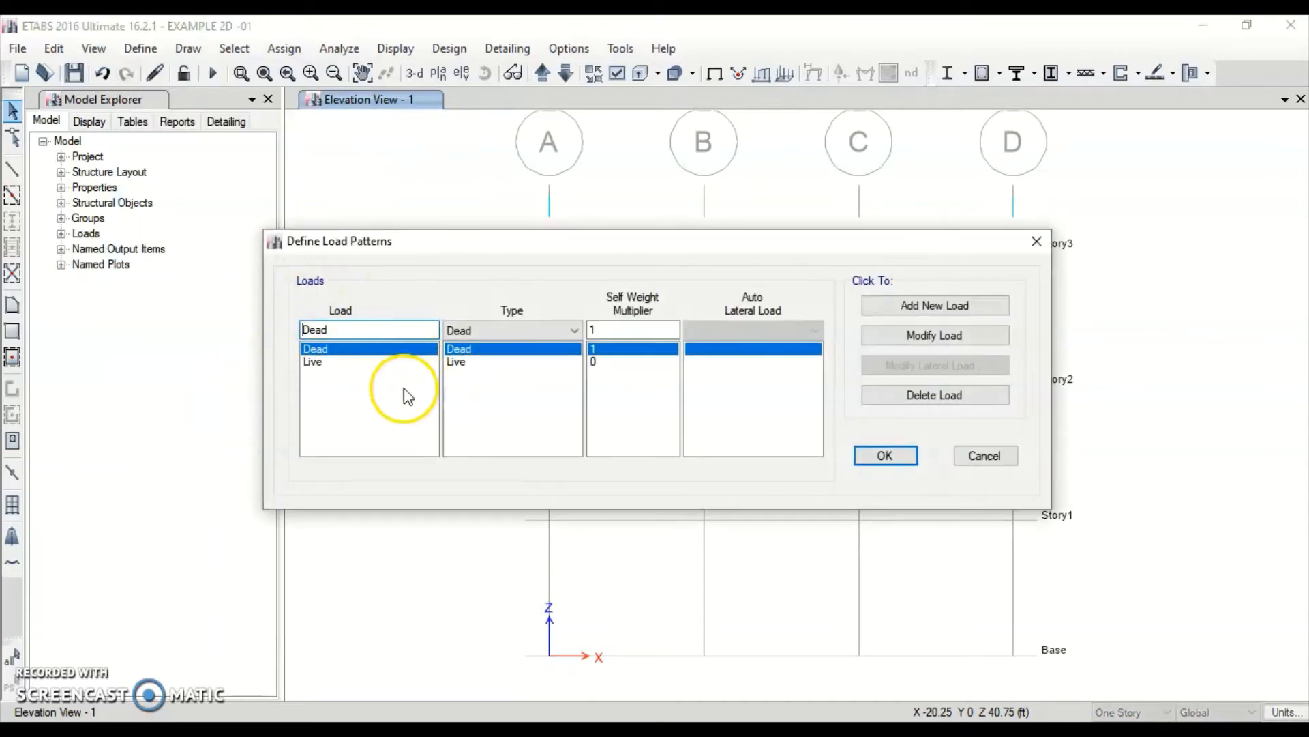
pyautogui.click(340, 363)
pyautogui.click(345, 353)
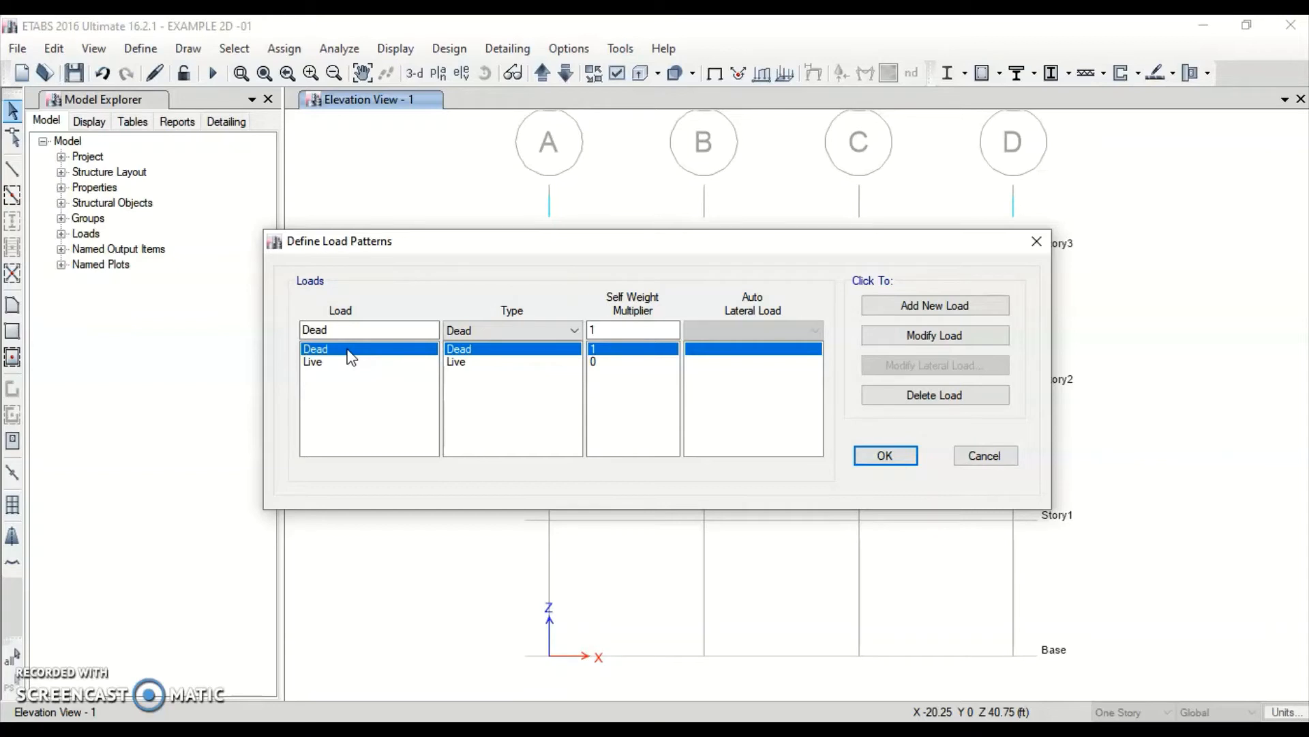
pyautogui.click(366, 361)
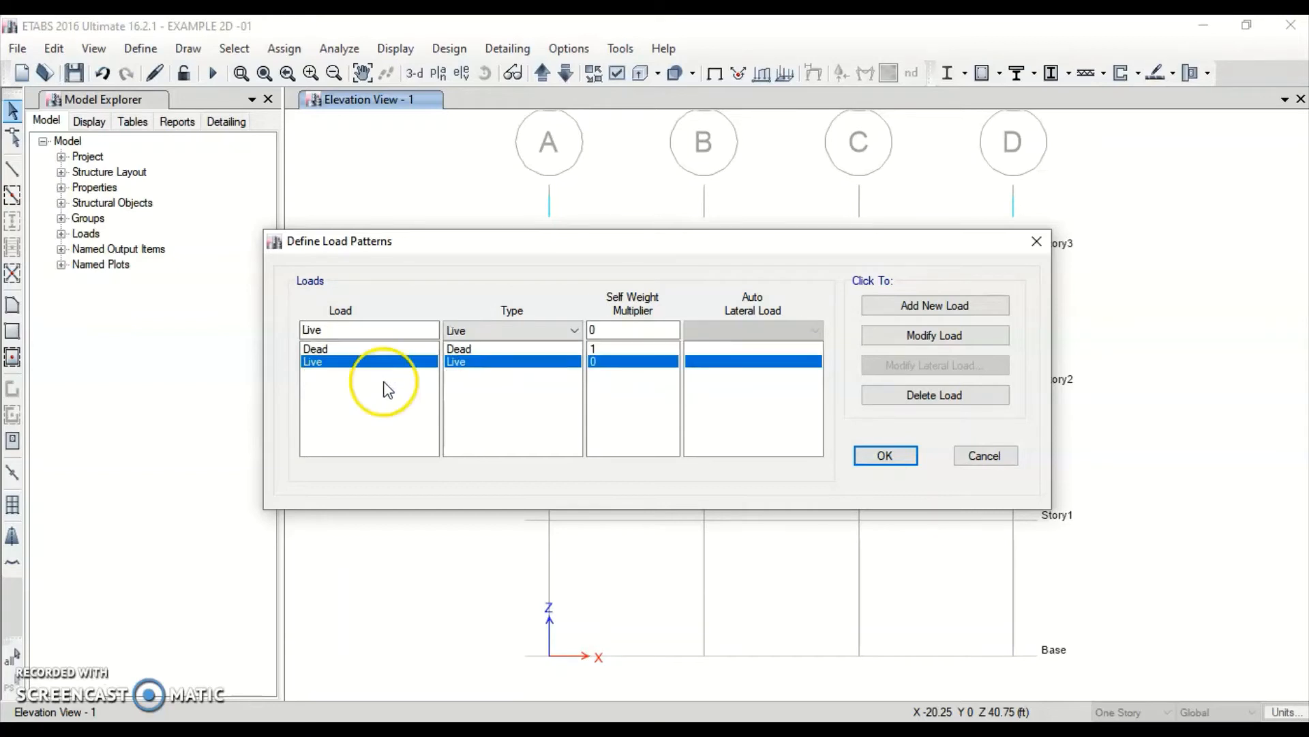
pyautogui.click(932, 399)
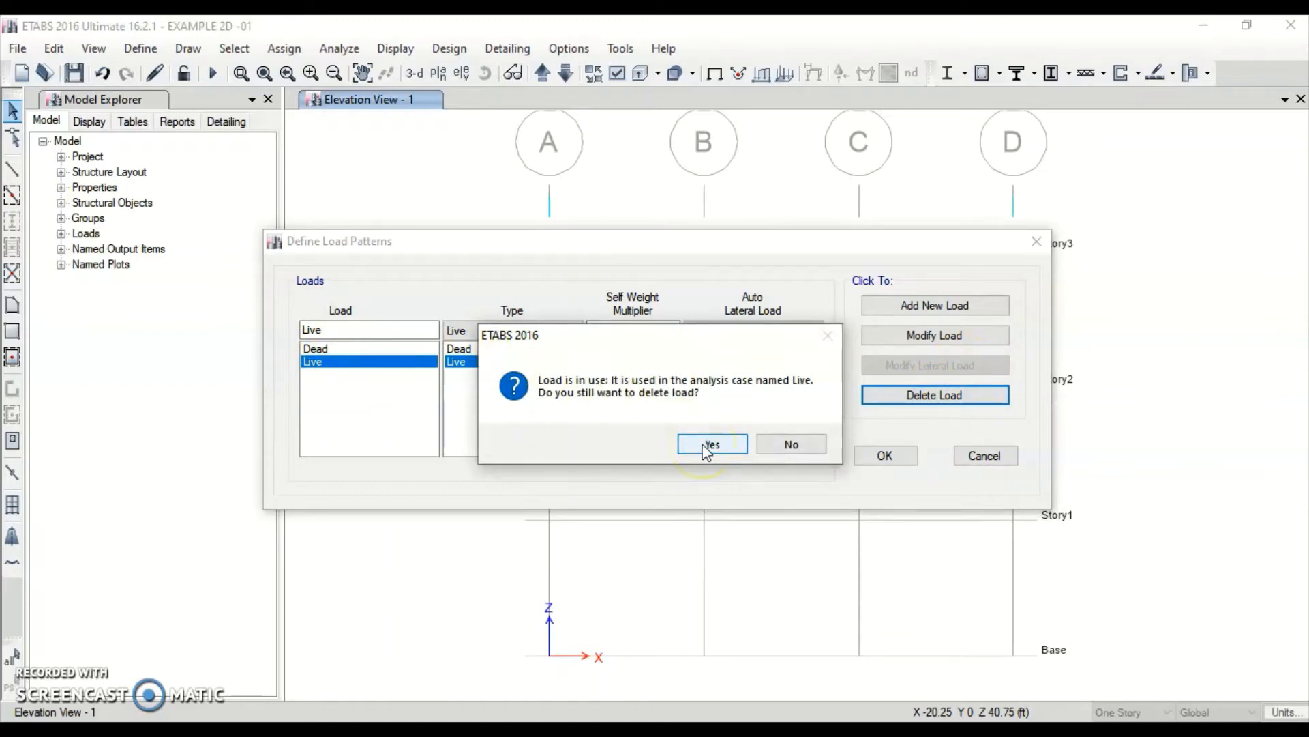
pyautogui.click(710, 444)
# Rename the Dead load pattern as Self Wt.
pyautogui.click(321, 348)
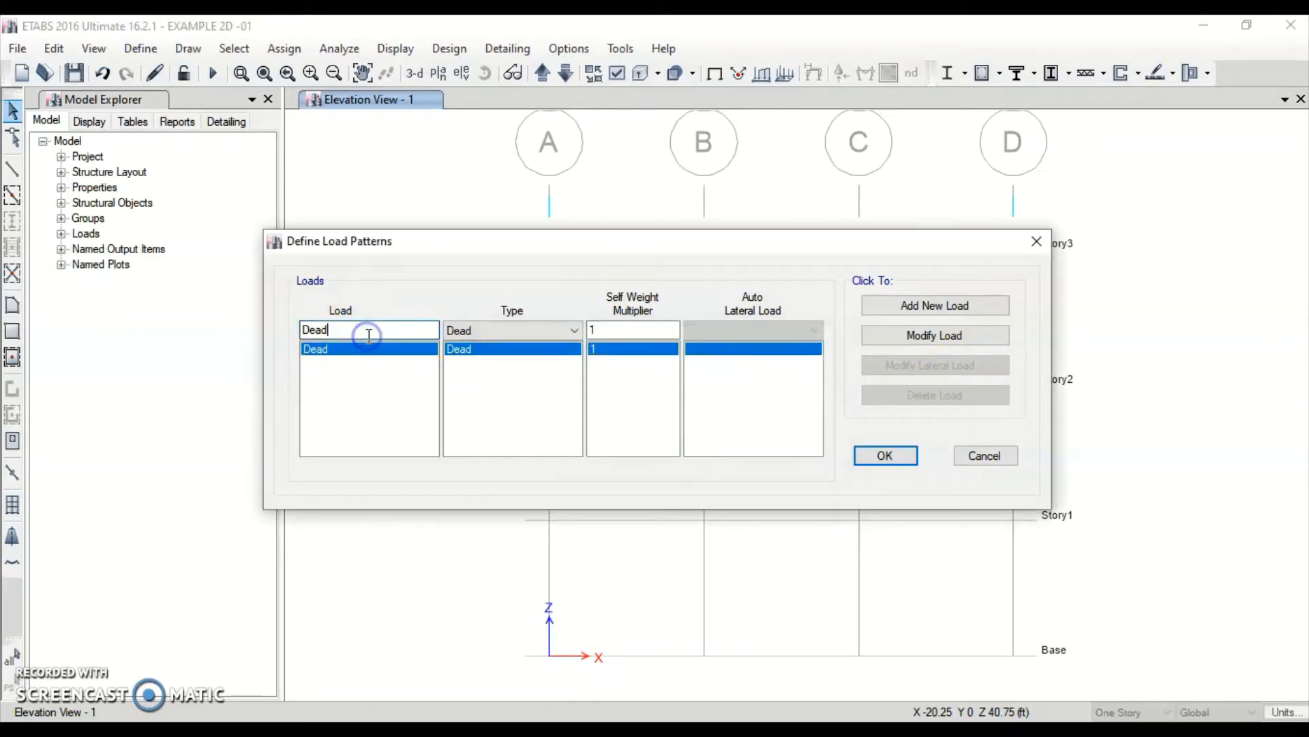
pyautogui.moveTo(368, 336); pyautogui.dragTo(261, 328)
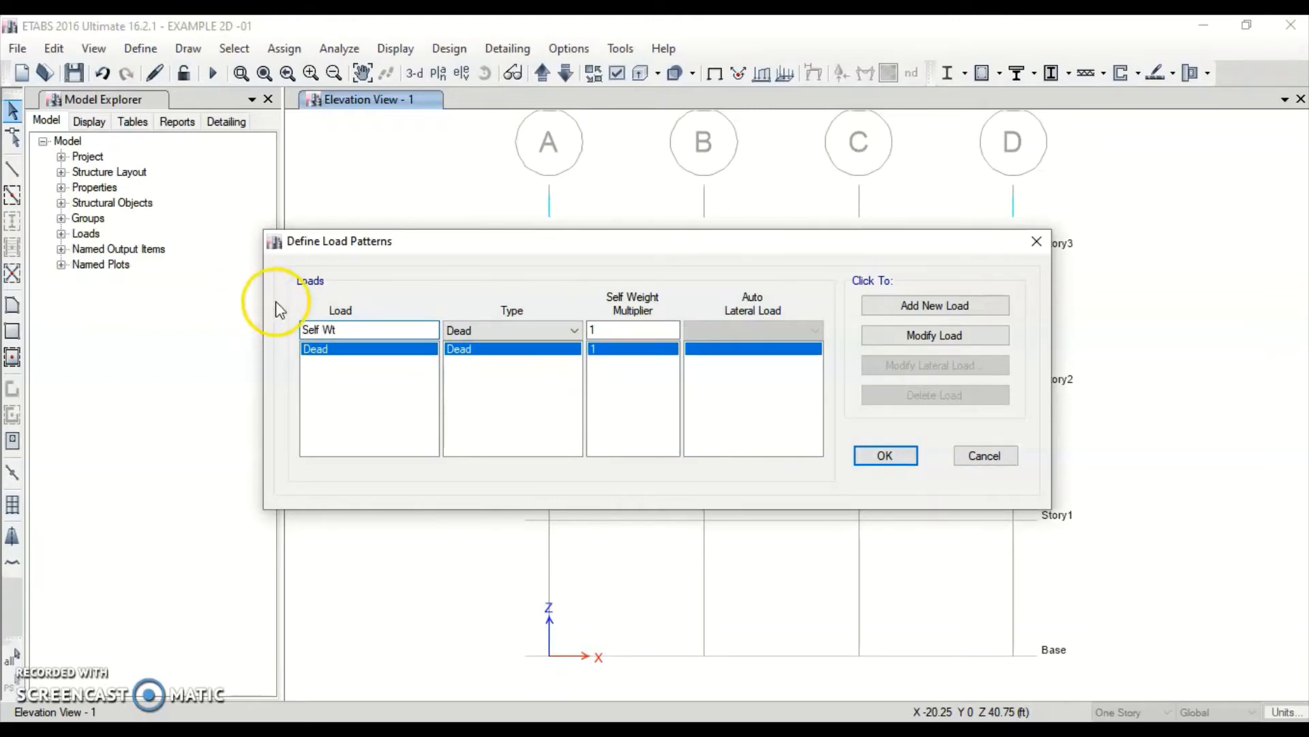
pyautogui.click(913, 337)
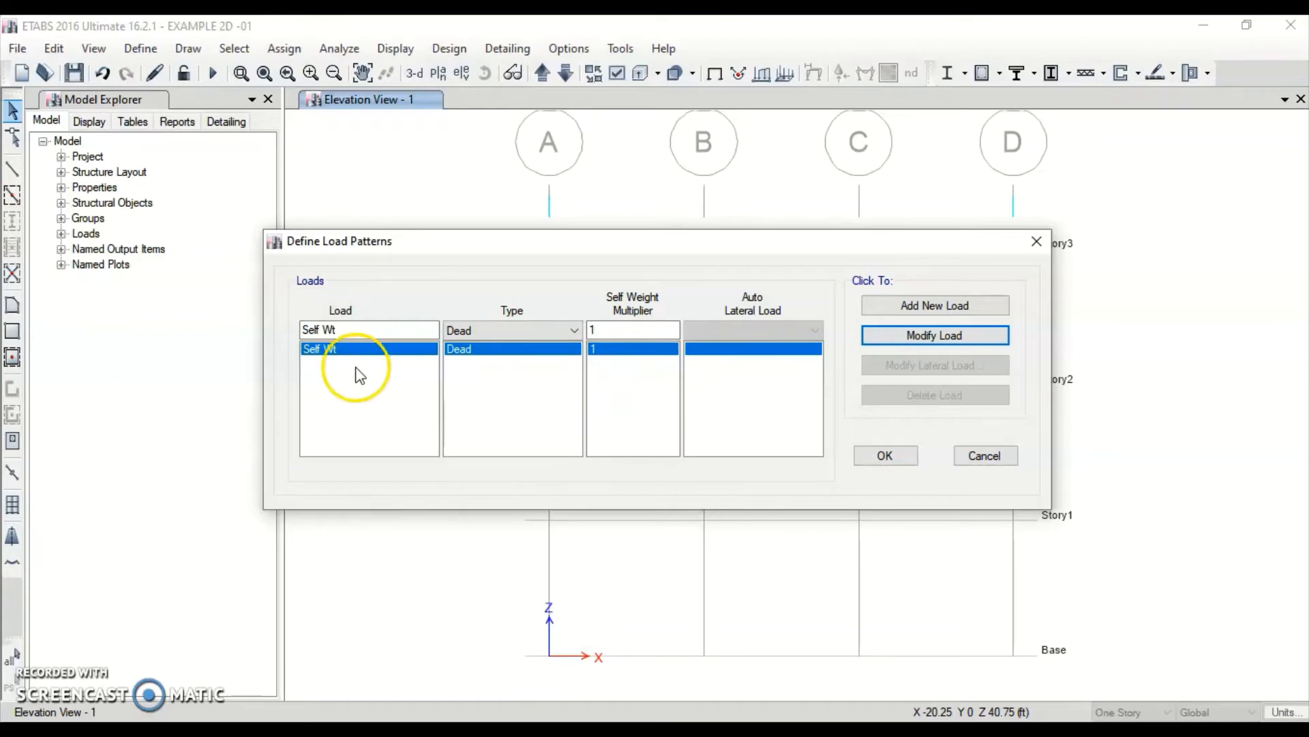
# Add a load pattern named SI DL of type Super Dead with self weight multiplier 0, and confirm the load patterns.
pyautogui.moveTo(377, 331); pyautogui.dragTo(268, 339)
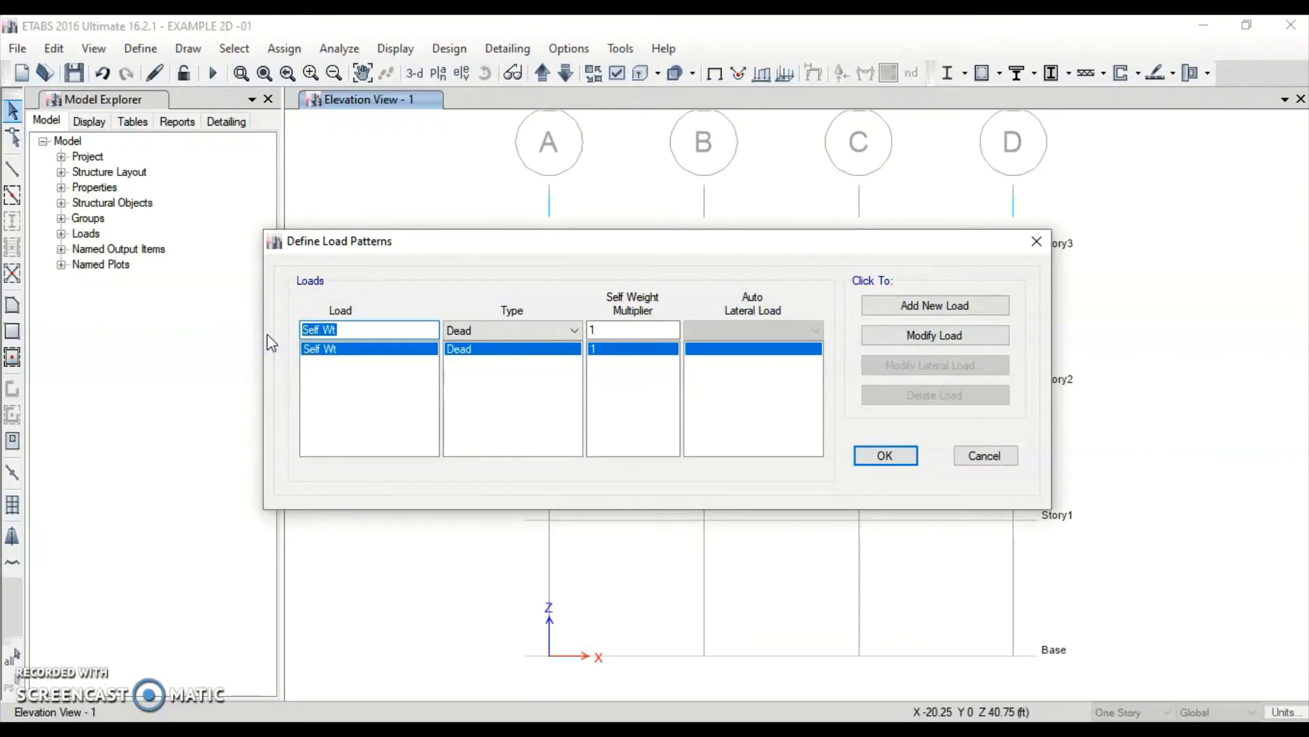
pyautogui.write('SI DL')
pyautogui.click(549, 330)
pyautogui.click(496, 360)
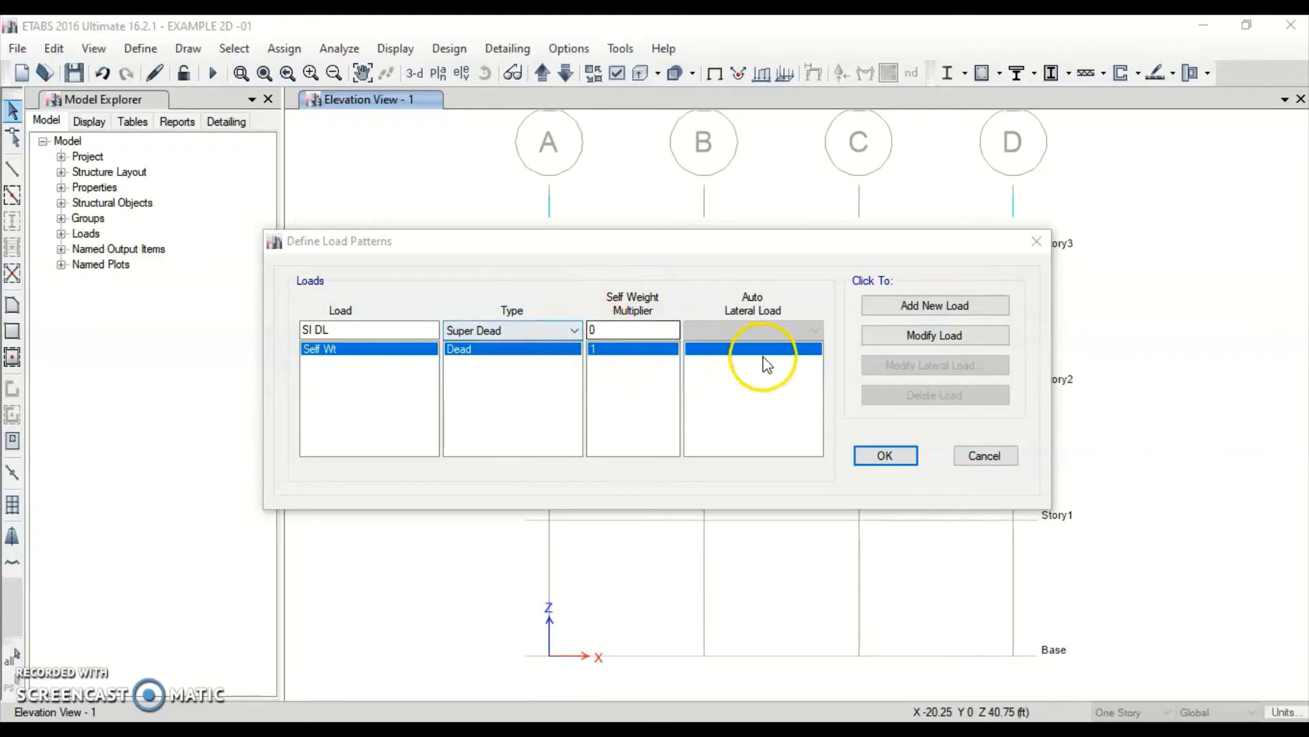
pyautogui.click(911, 306)
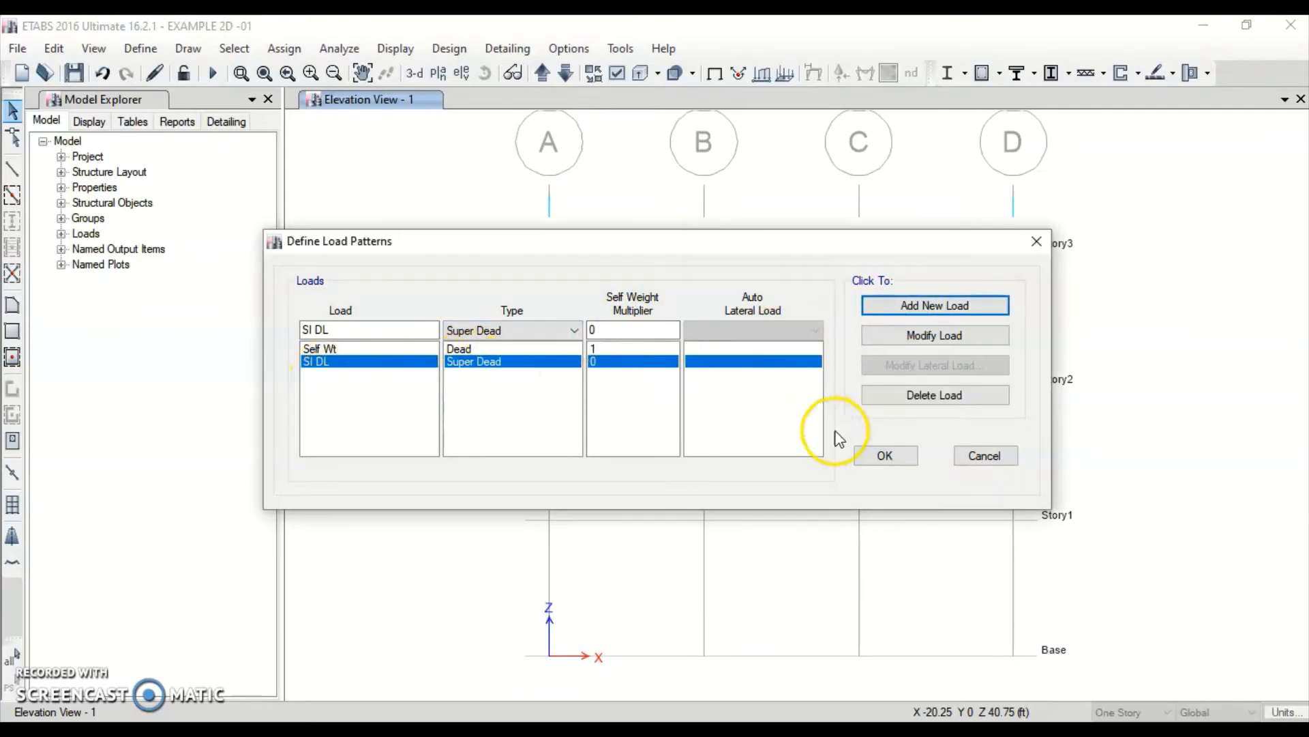
pyautogui.click(870, 454)
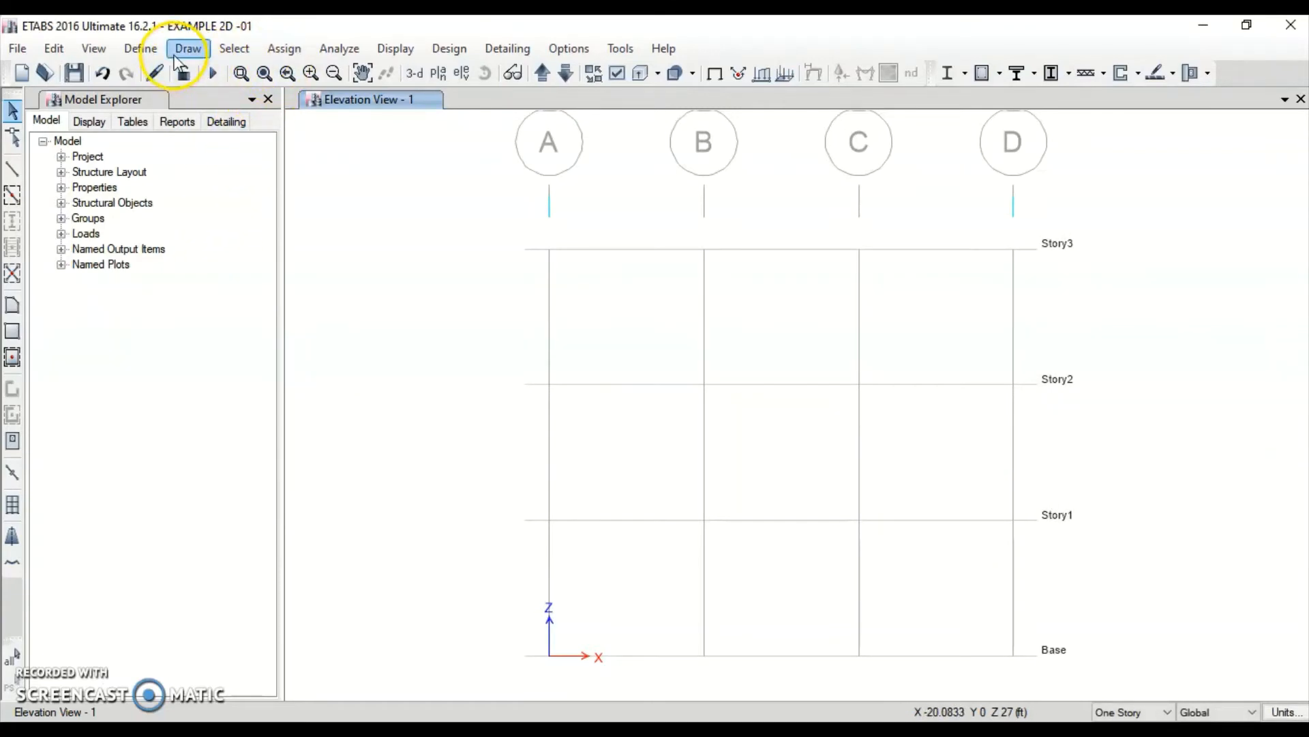
# Create a load combination named 1.4DL and add the SI DL load case to it alongside Dead.
pyautogui.click(140, 48)
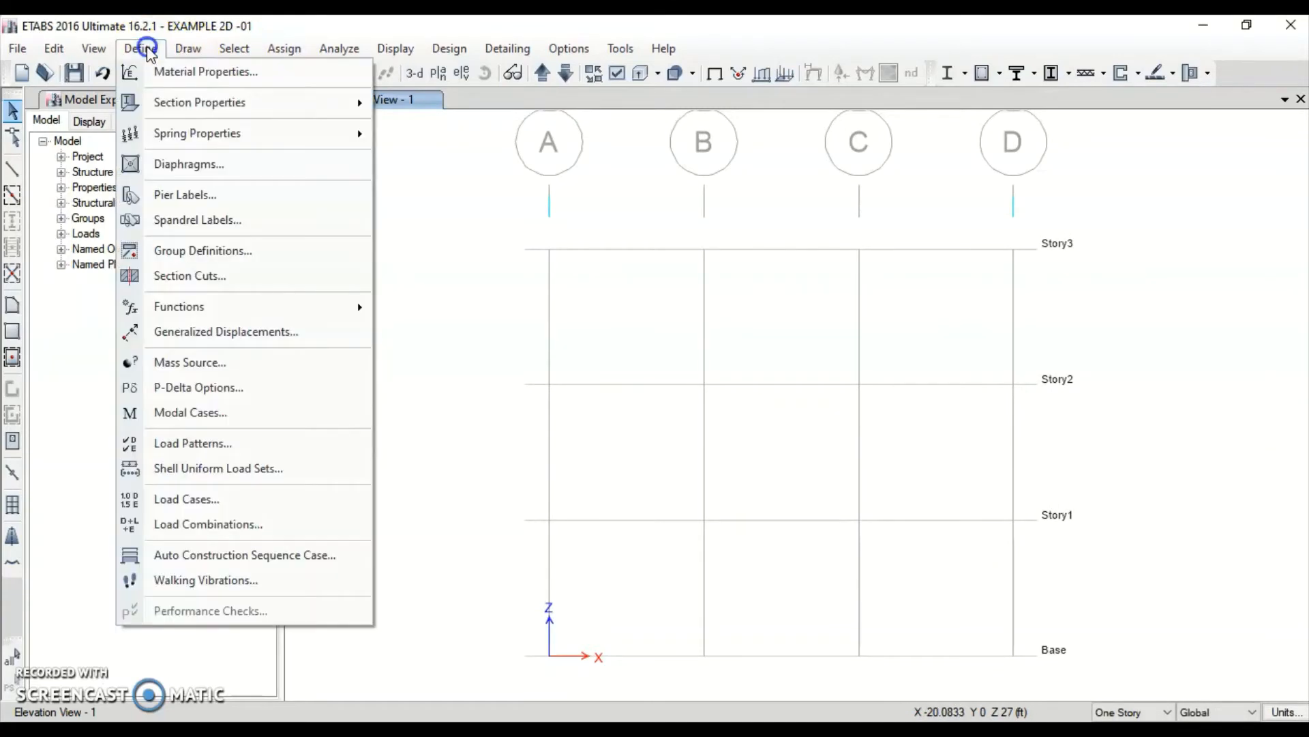
pyautogui.click(151, 524)
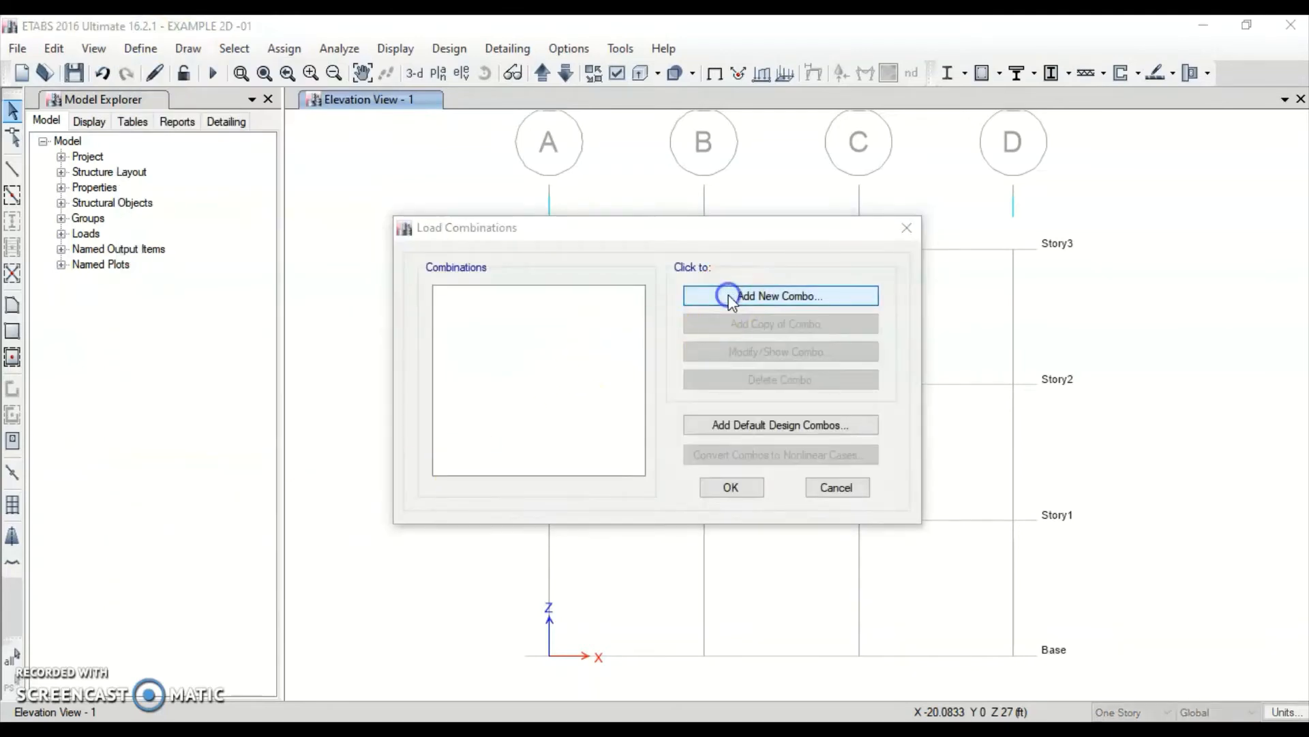
pyautogui.click(728, 295)
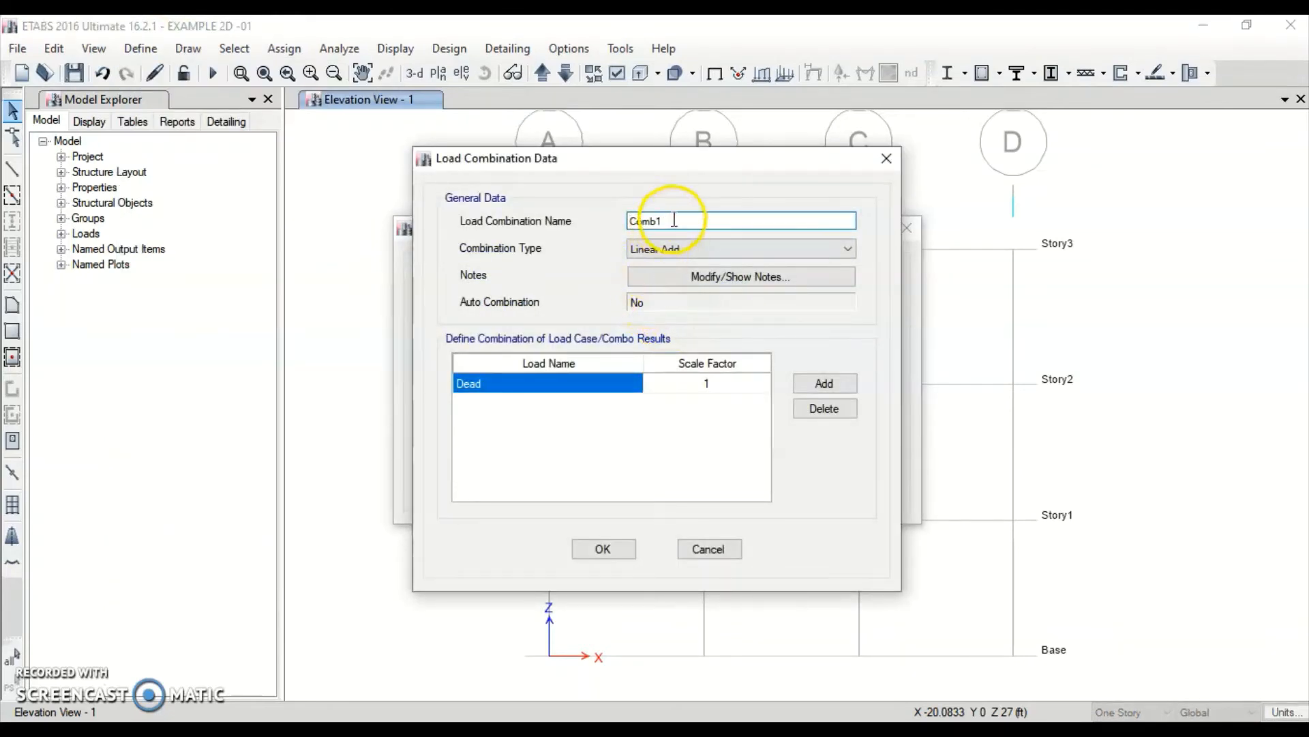
pyautogui.doubleClick(605, 222)
pyautogui.write('1.4DL')
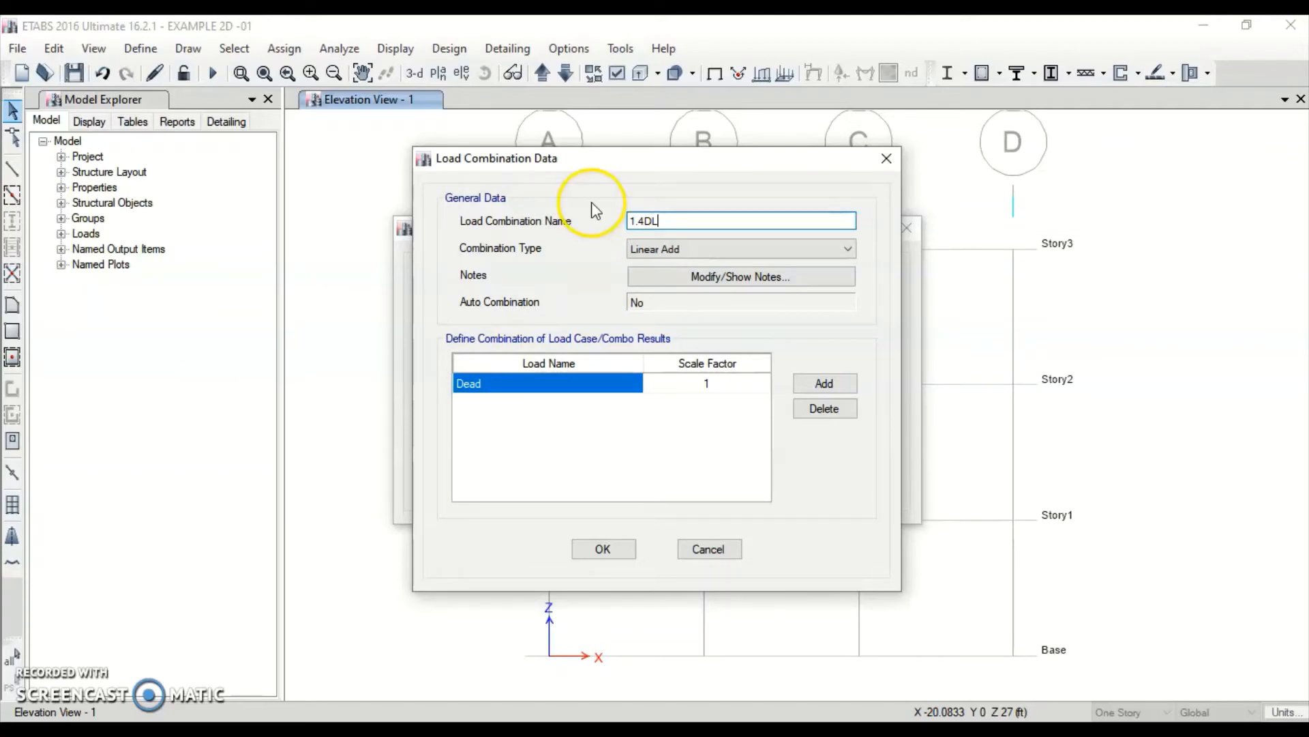
pyautogui.click(689, 387)
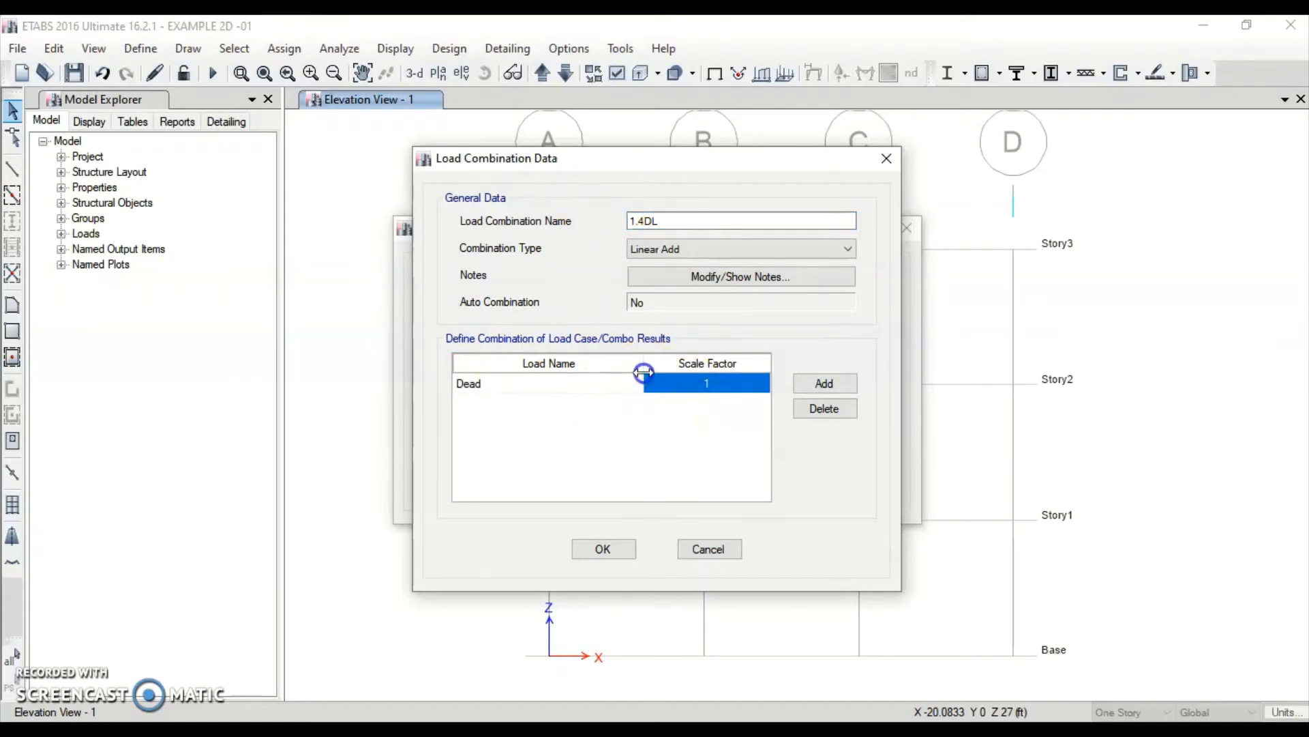
pyautogui.click(824, 383)
pyautogui.click(584, 409)
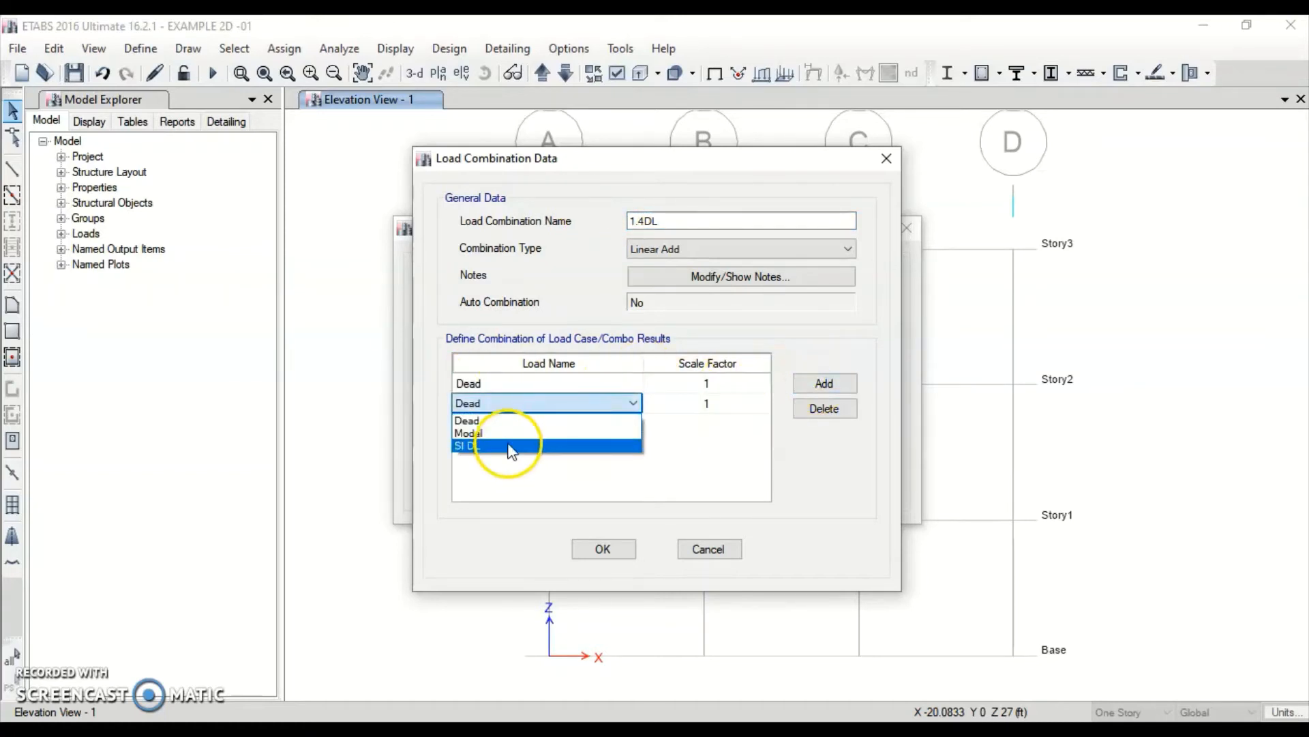
pyautogui.click(505, 445)
# Set the scale factors of Dead and SI DL to 1.4 in the combination and confirm the load combinations.
pyautogui.click(713, 383)
pyautogui.click(725, 382)
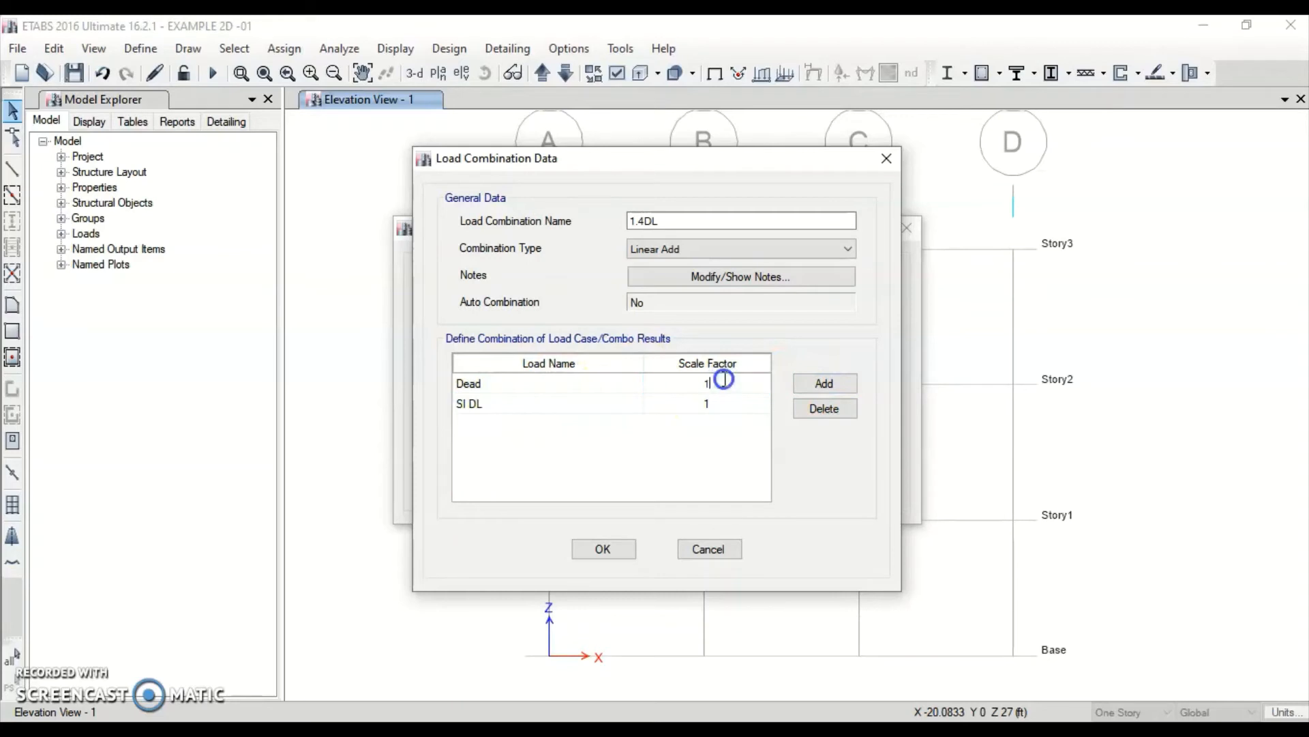
pyautogui.write('.4')
pyautogui.press('Tab')
pyautogui.press('Tab')
pyautogui.write('1.4')
pyautogui.click(603, 549)
pyautogui.click(750, 487)
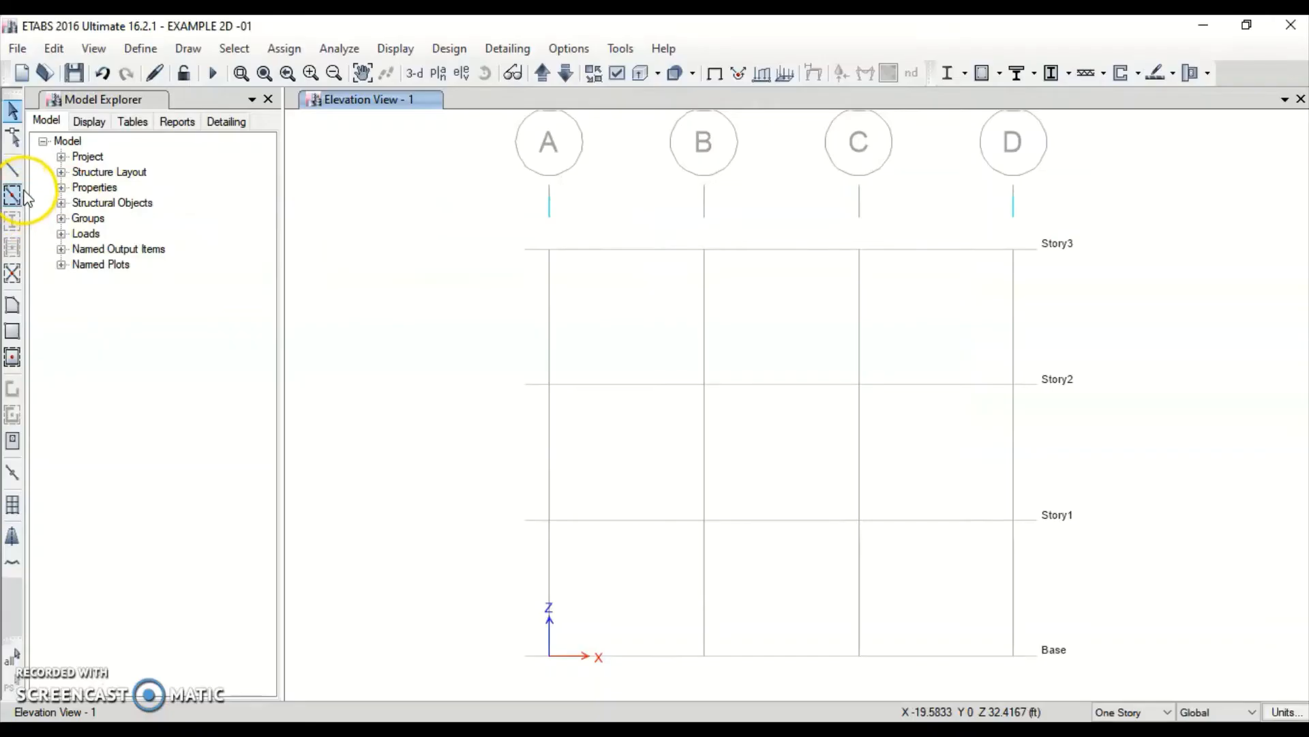
# Draw BEAM 8X12 frame beams across all three bays at Story3, Story2 and Story1.
pyautogui.click(12, 194)
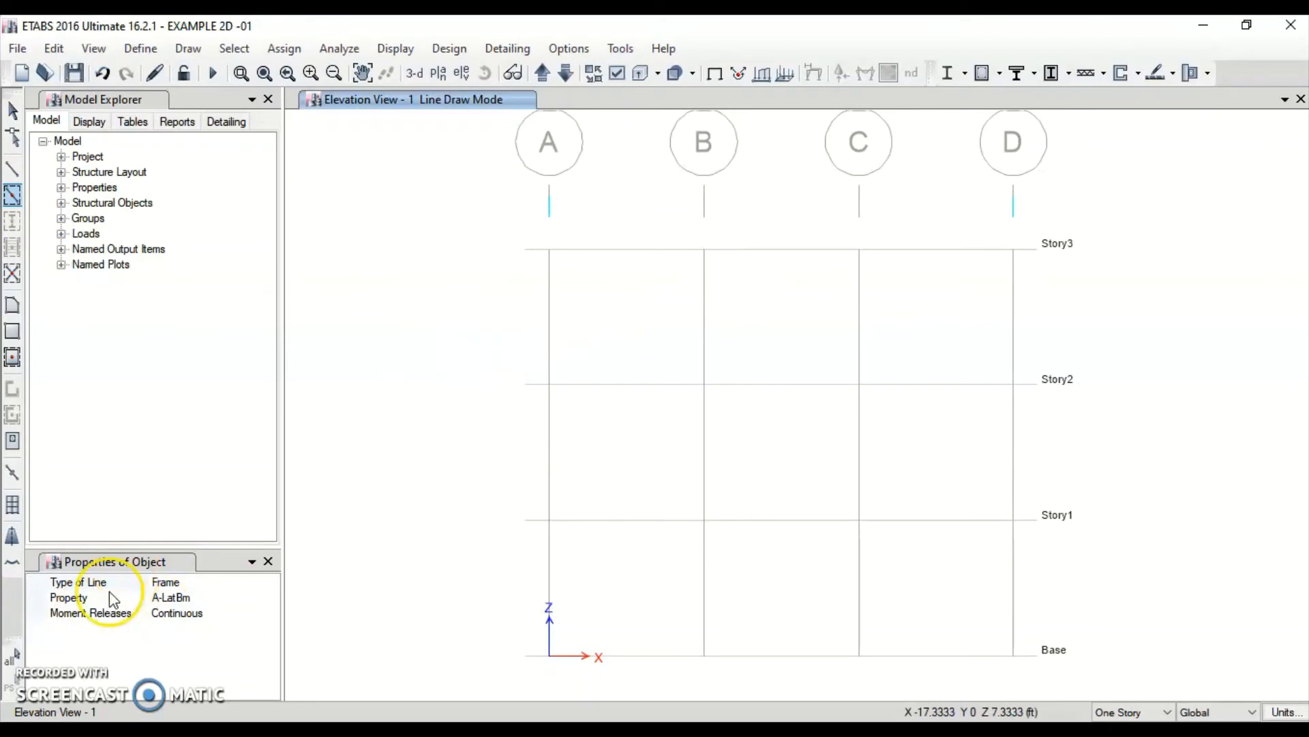
pyautogui.click(180, 597)
pyautogui.click(271, 597)
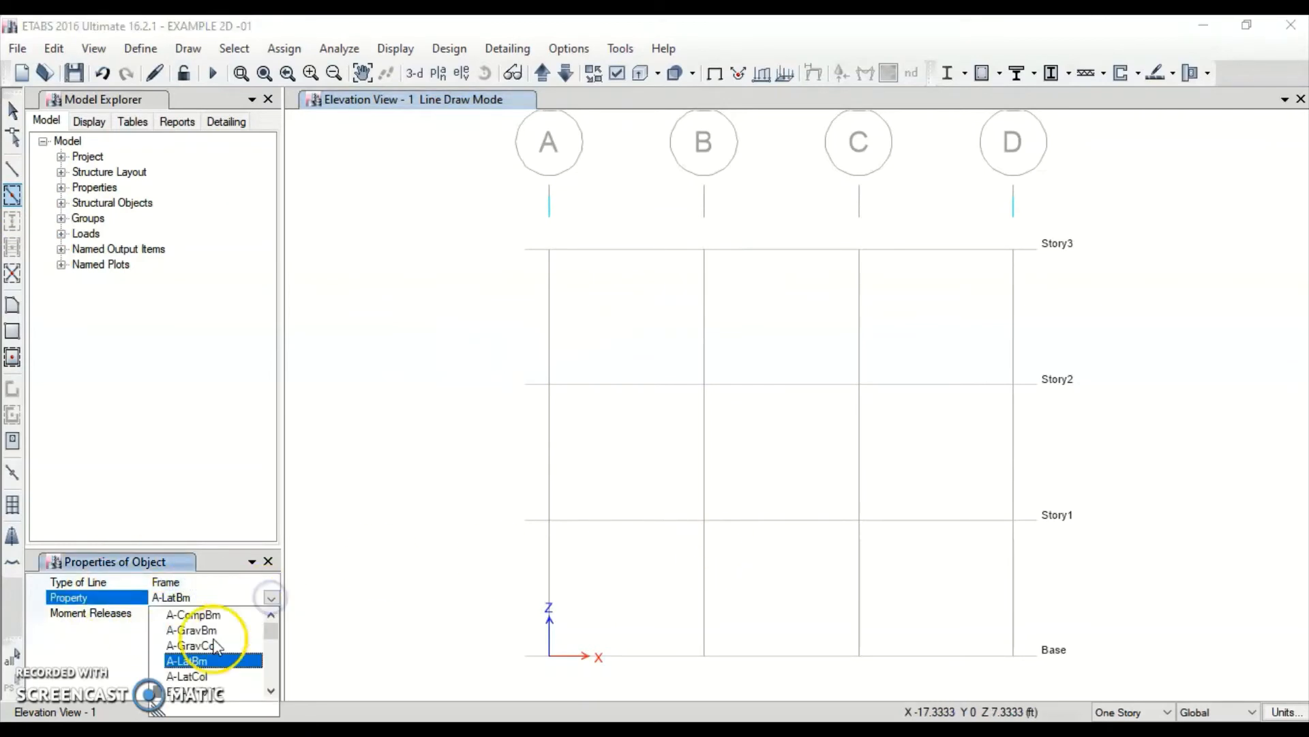
pyautogui.click(207, 684)
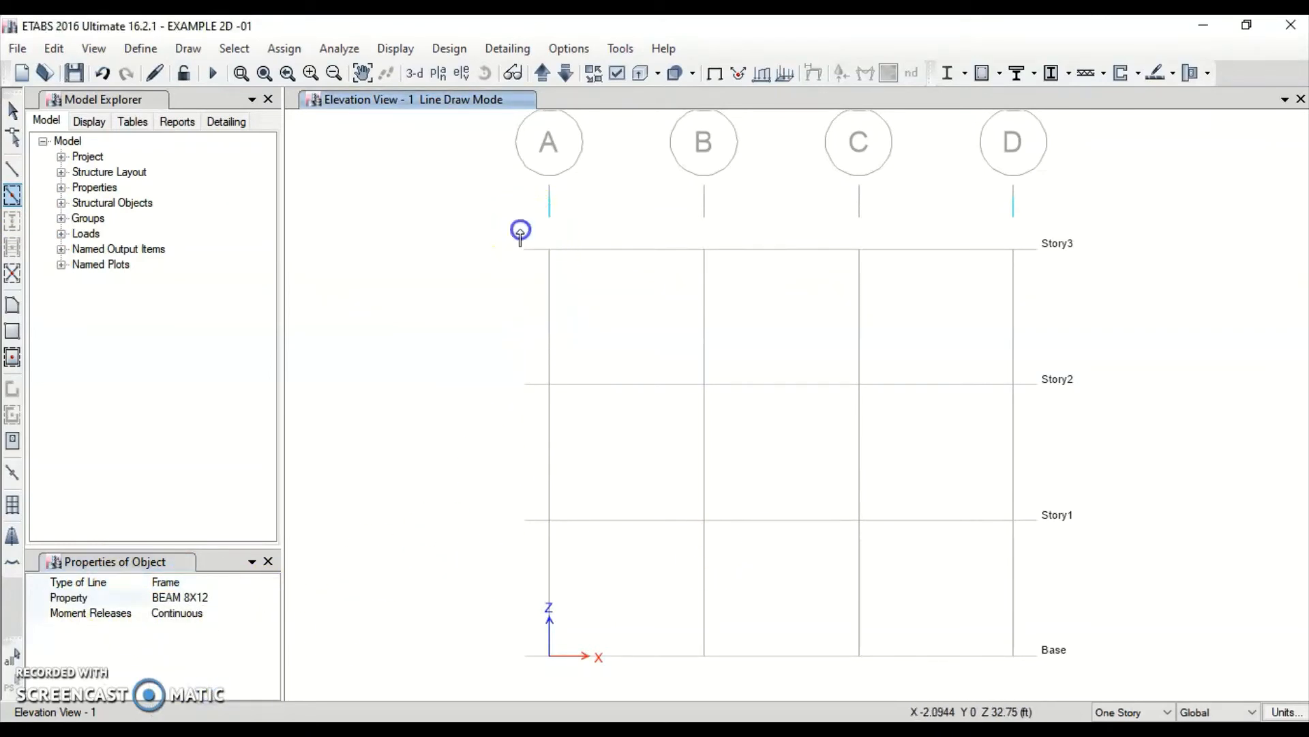
pyautogui.moveTo(521, 227); pyautogui.dragTo(1069, 277)
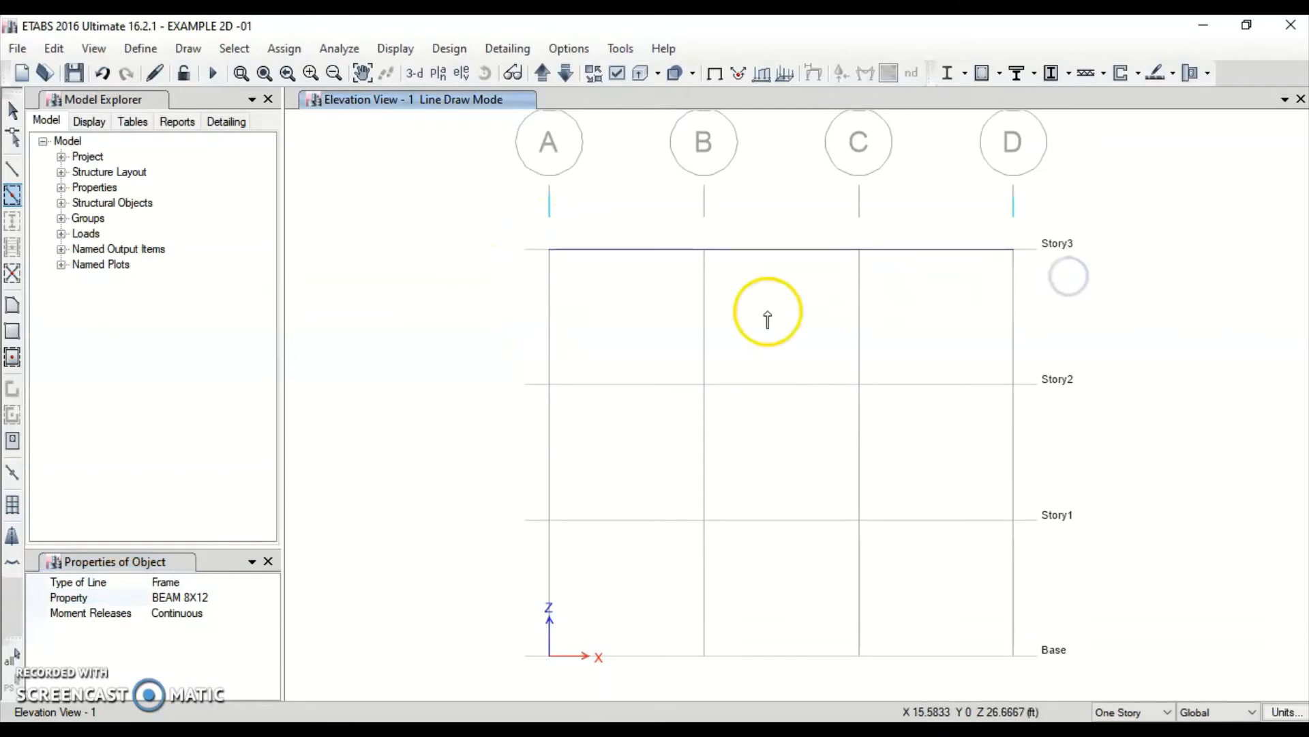
pyautogui.moveTo(504, 371); pyautogui.dragTo(1099, 418)
pyautogui.moveTo(508, 501); pyautogui.dragTo(1157, 532)
# Draw COL 12X12 columns on grid lines A, B, C and D between Story1 and Story3.
pyautogui.click(254, 599)
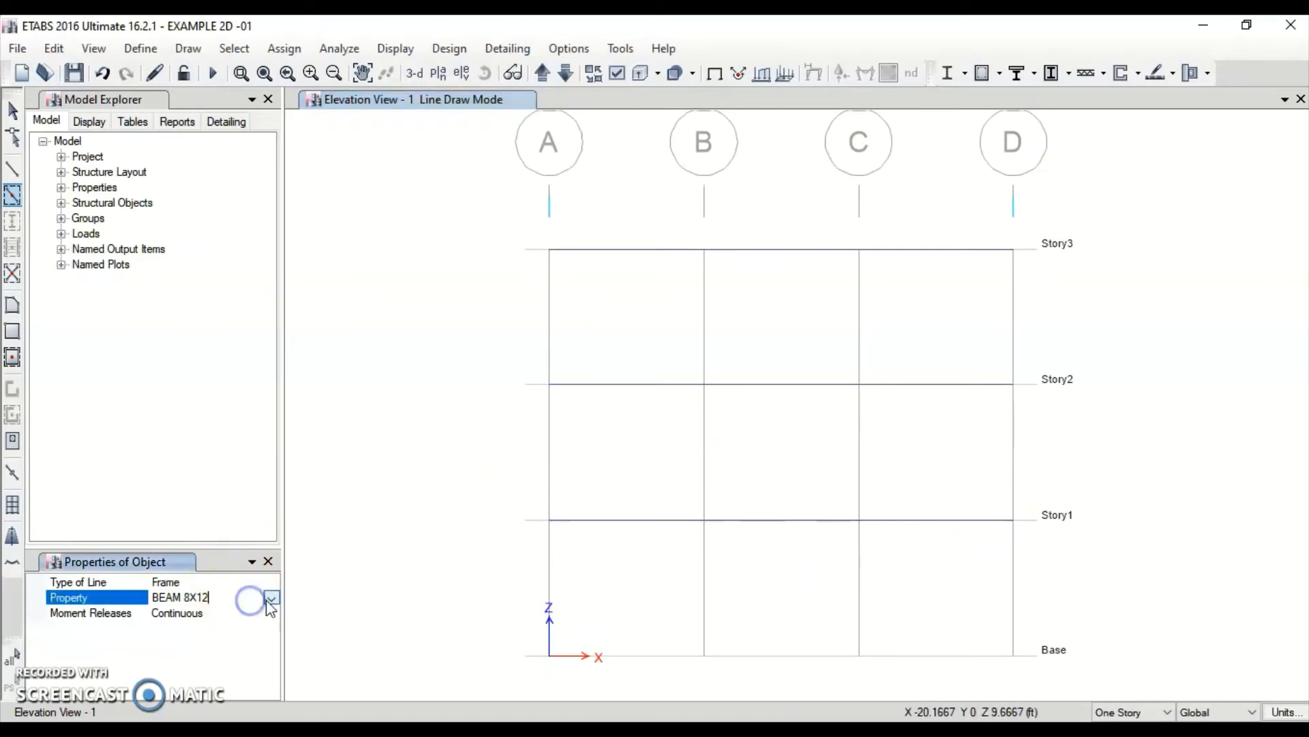
pyautogui.click(271, 597)
pyautogui.click(271, 690)
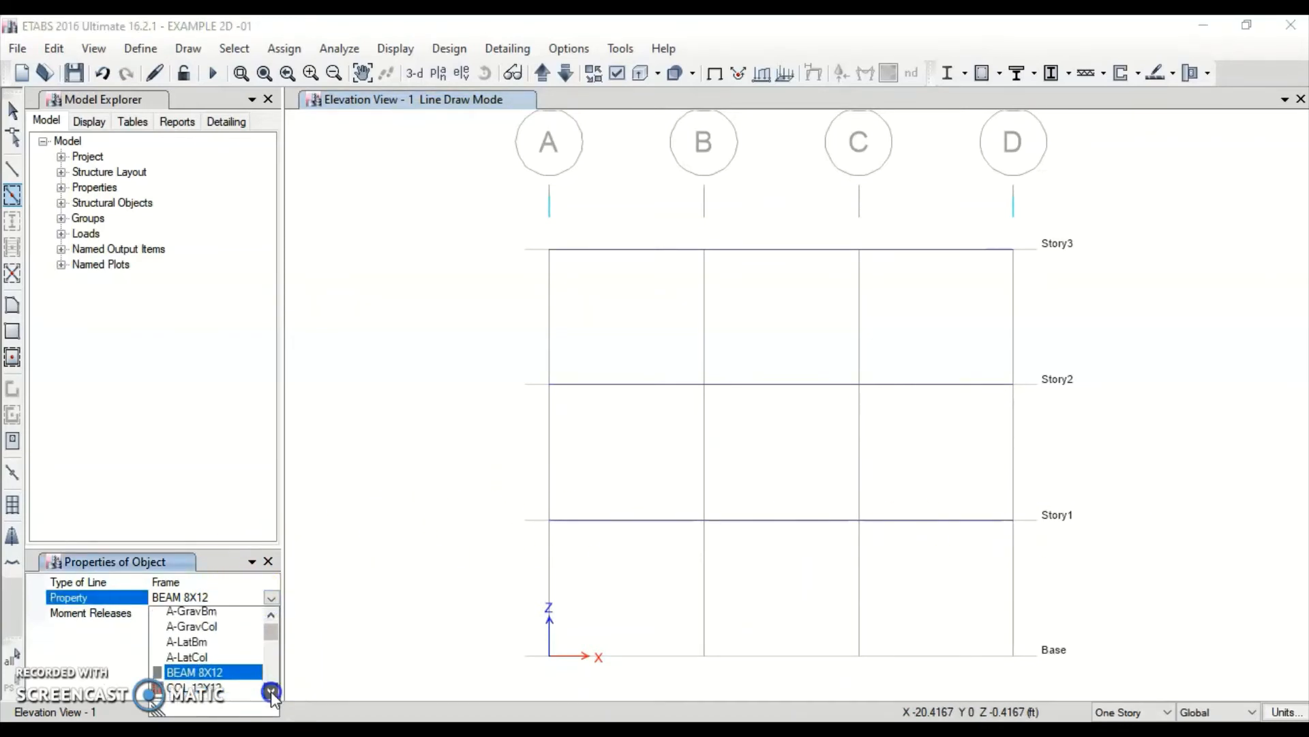
pyautogui.click(270, 690)
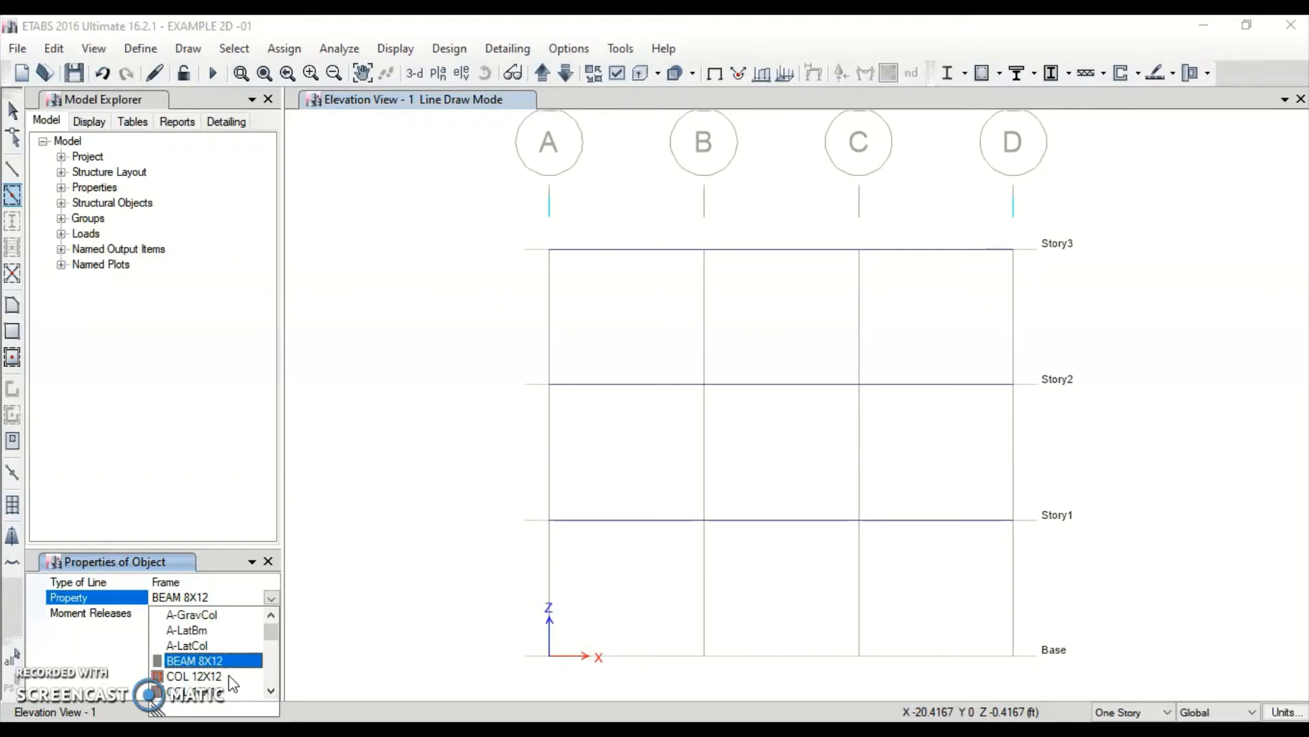
pyautogui.click(234, 679)
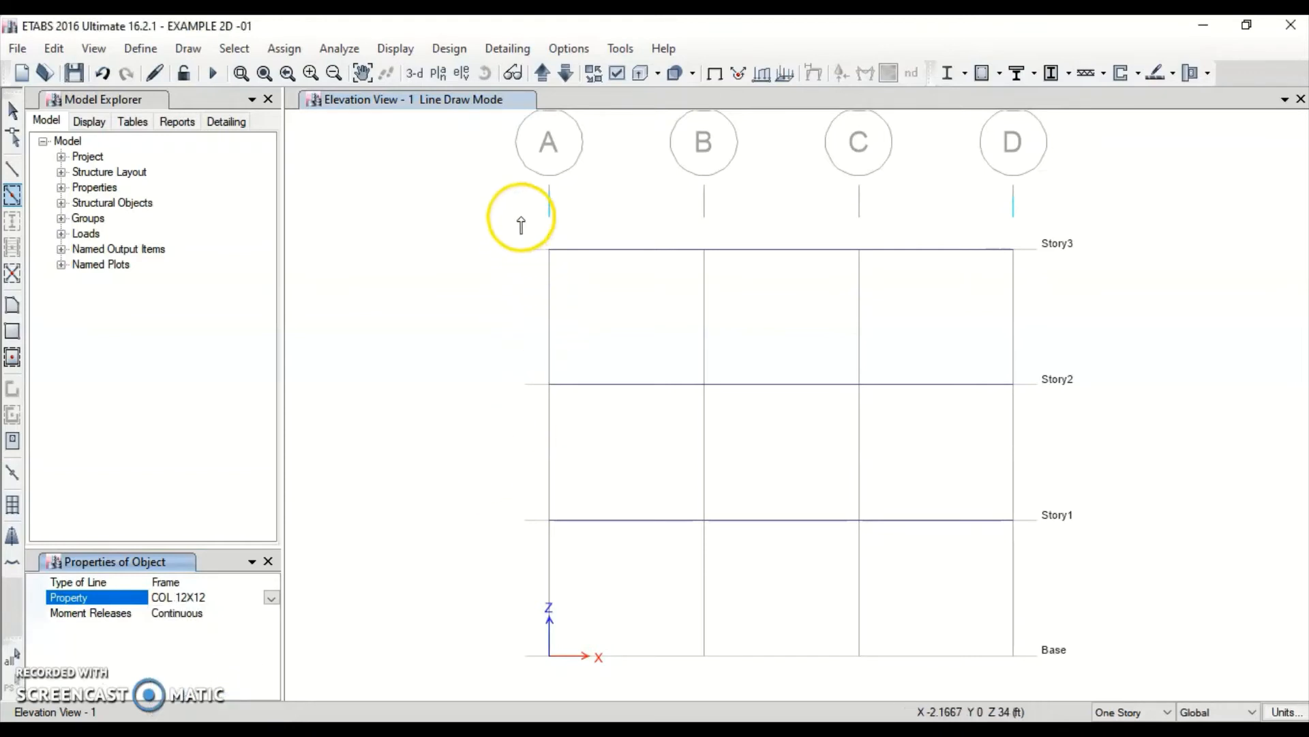
pyautogui.moveTo(522, 213); pyautogui.dragTo(568, 548)
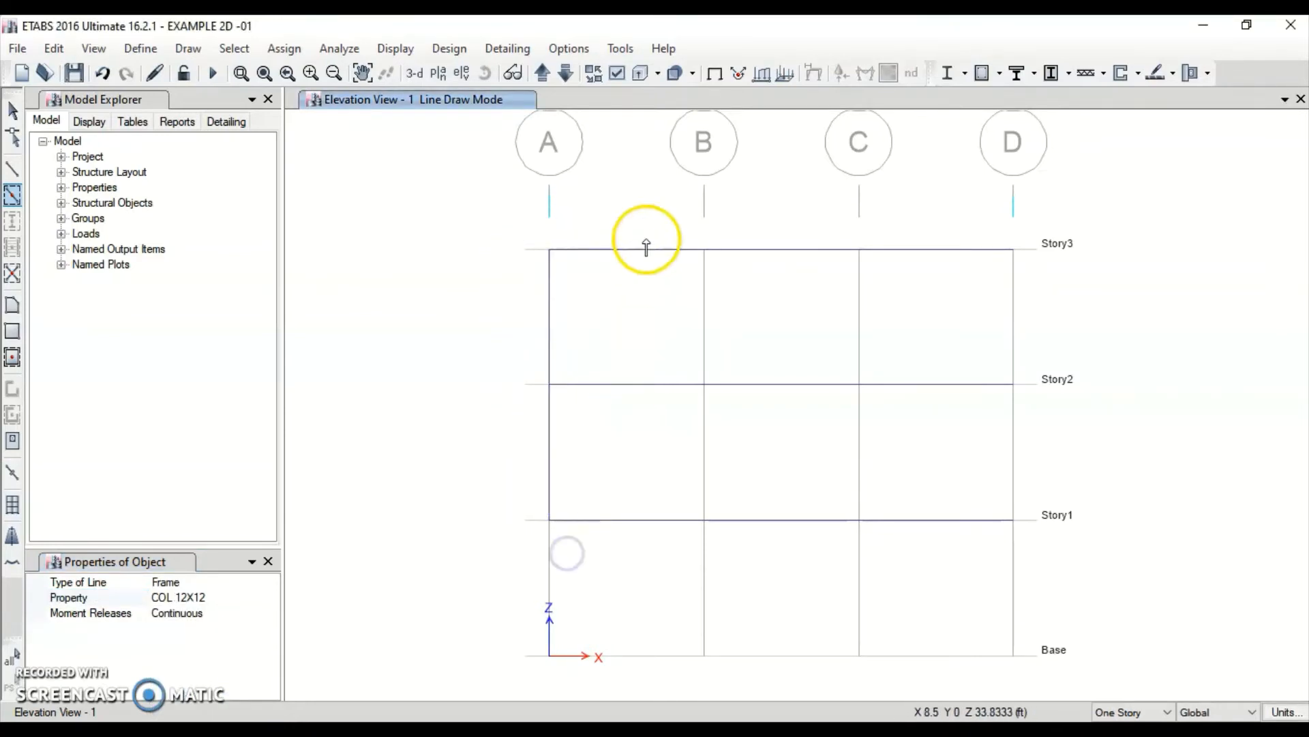
pyautogui.moveTo(671, 216)
pyautogui.mouseDown()
pyautogui.moveTo(734, 459)
pyautogui.moveTo(743, 584)
pyautogui.mouseUp()
pyautogui.moveTo(824, 211)
pyautogui.mouseDown()
pyautogui.moveTo(860, 222)
pyautogui.moveTo(863, 382)
pyautogui.moveTo(899, 557)
pyautogui.mouseUp()
pyautogui.moveTo(953, 240); pyautogui.dragTo(1067, 555)
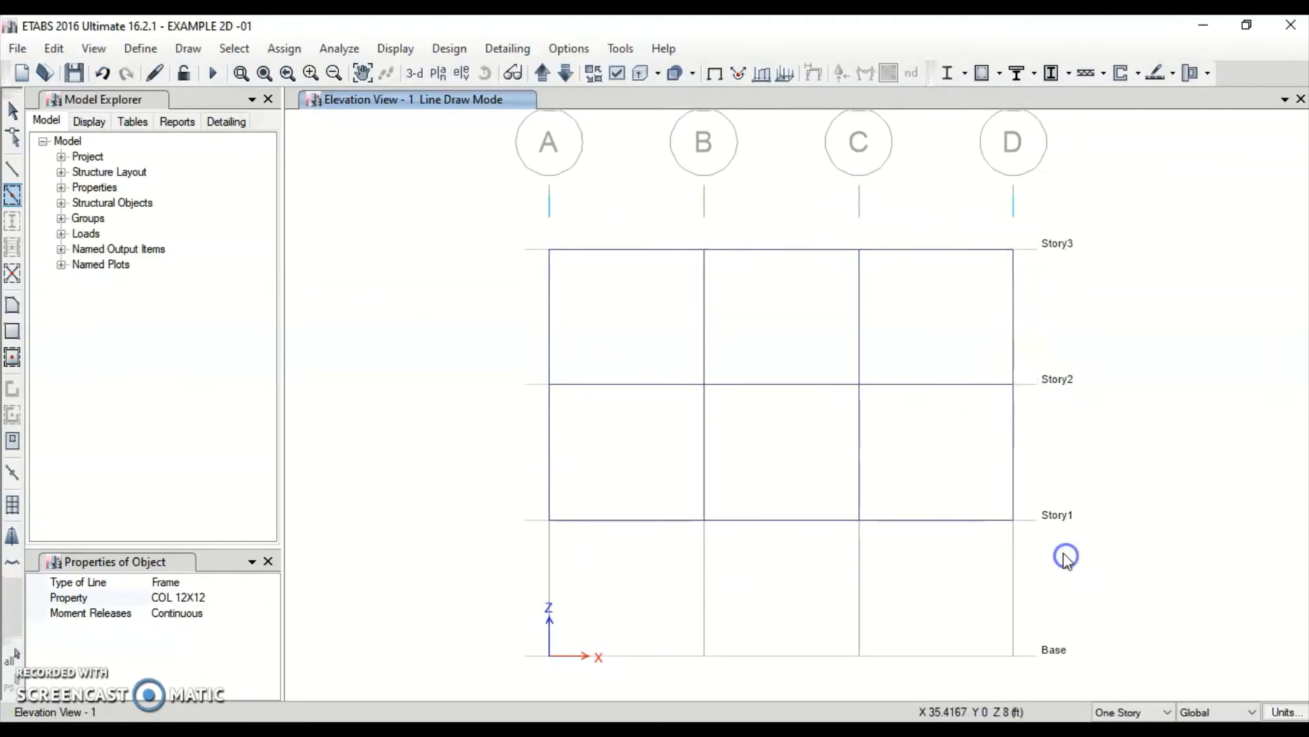
# Draw COL 16X16 columns on grid lines A, B, C and D from Base to Story1, and leave drawing mode.
pyautogui.click(231, 614)
pyautogui.click(238, 599)
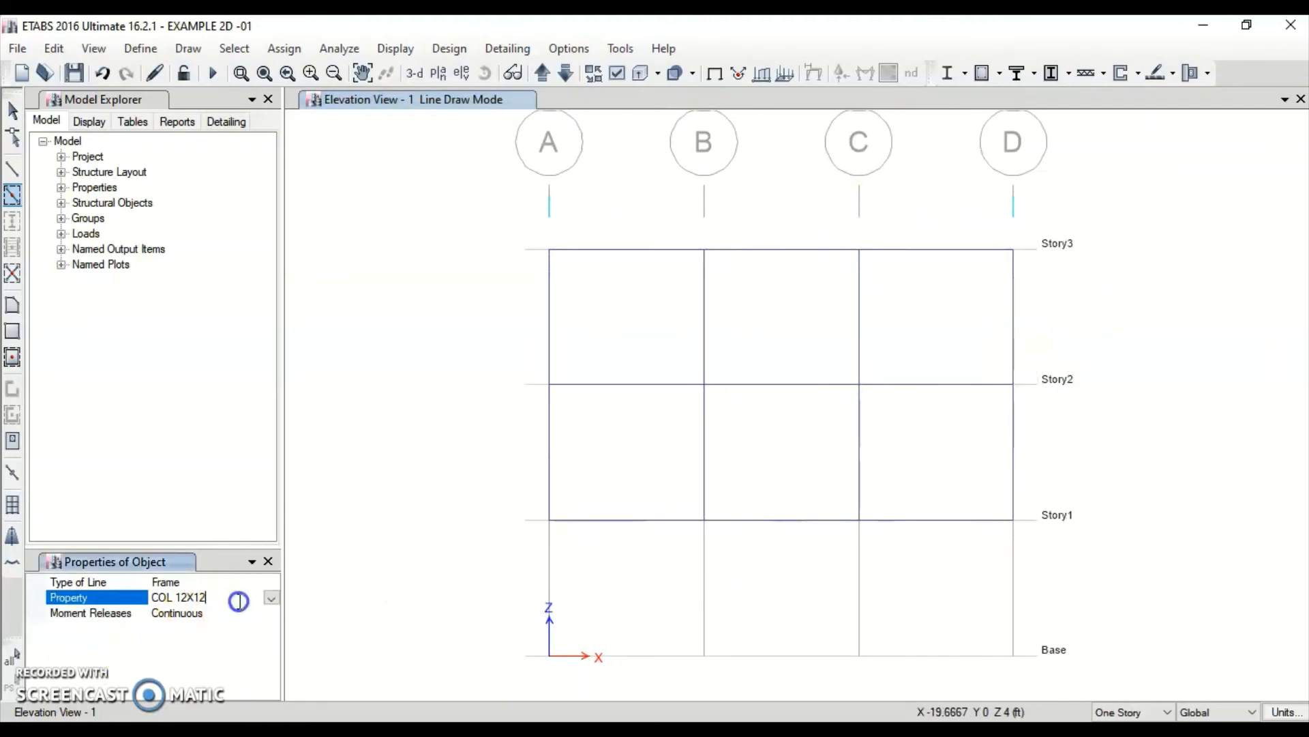
pyautogui.click(271, 600)
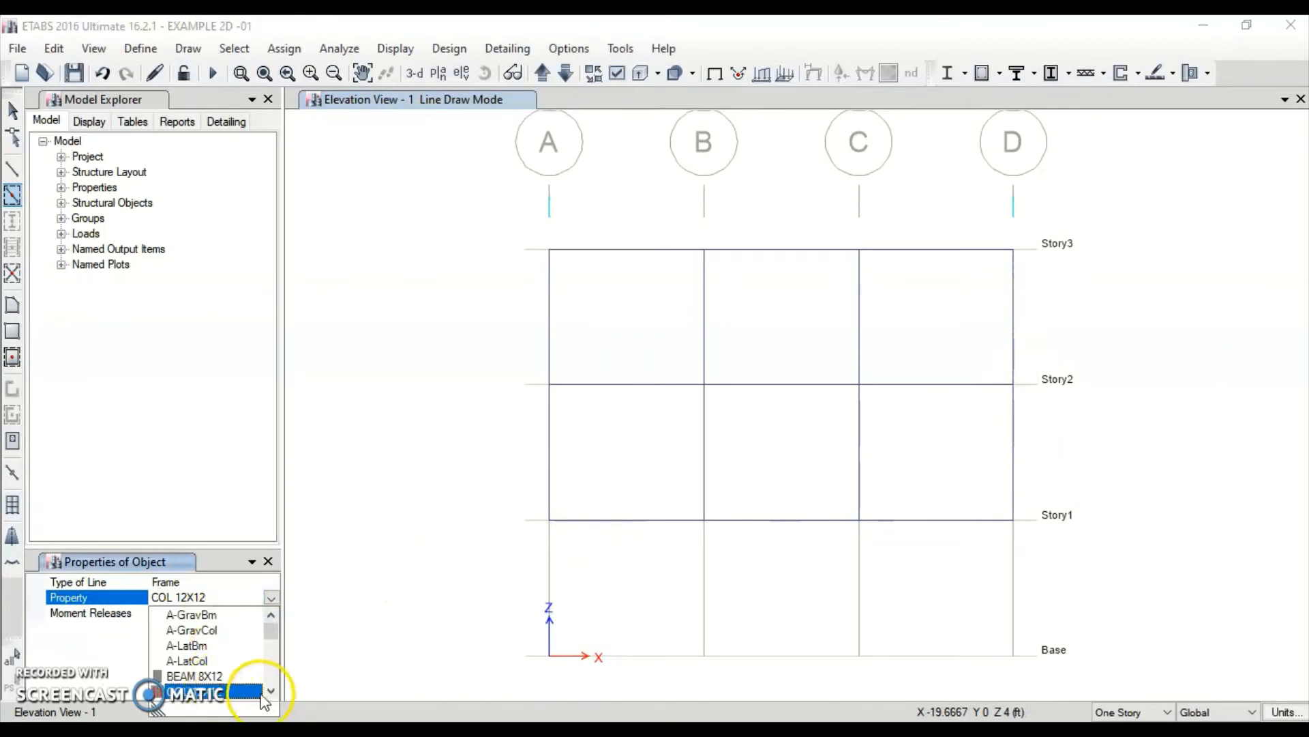
pyautogui.click(249, 695)
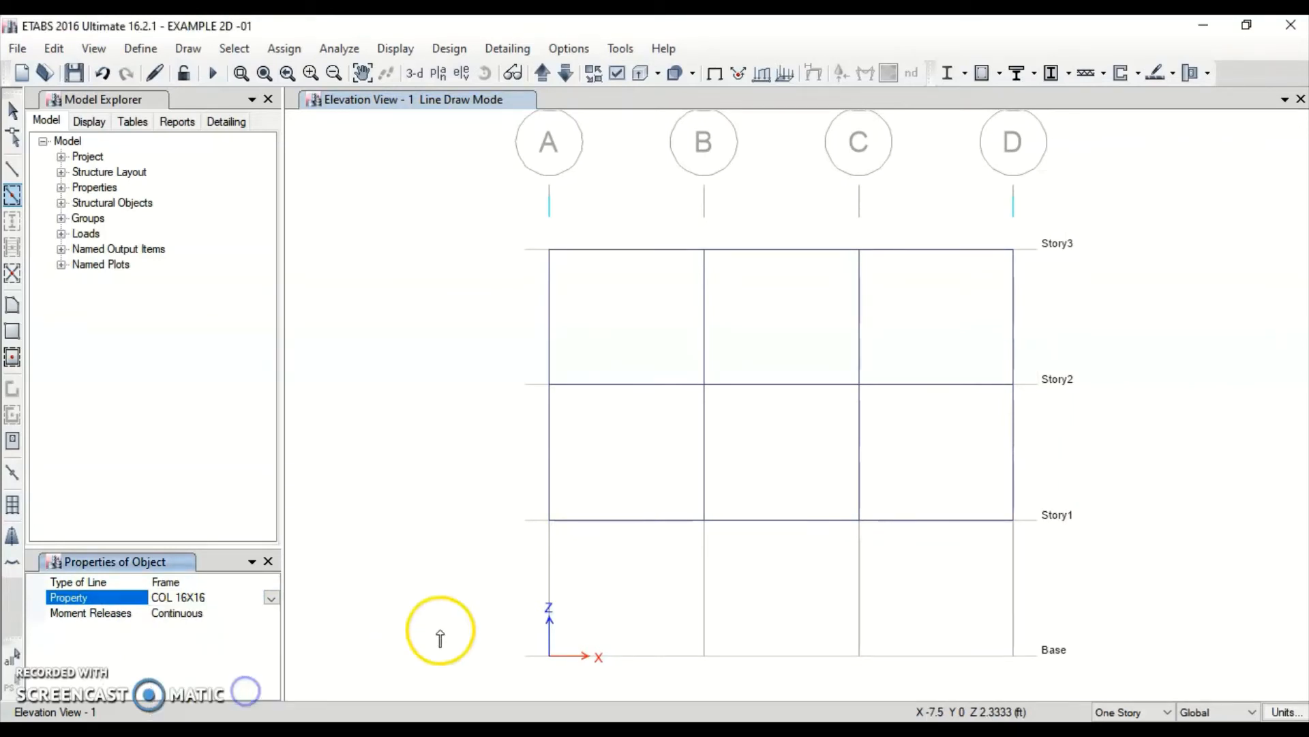
pyautogui.click(551, 562)
pyautogui.click(703, 576)
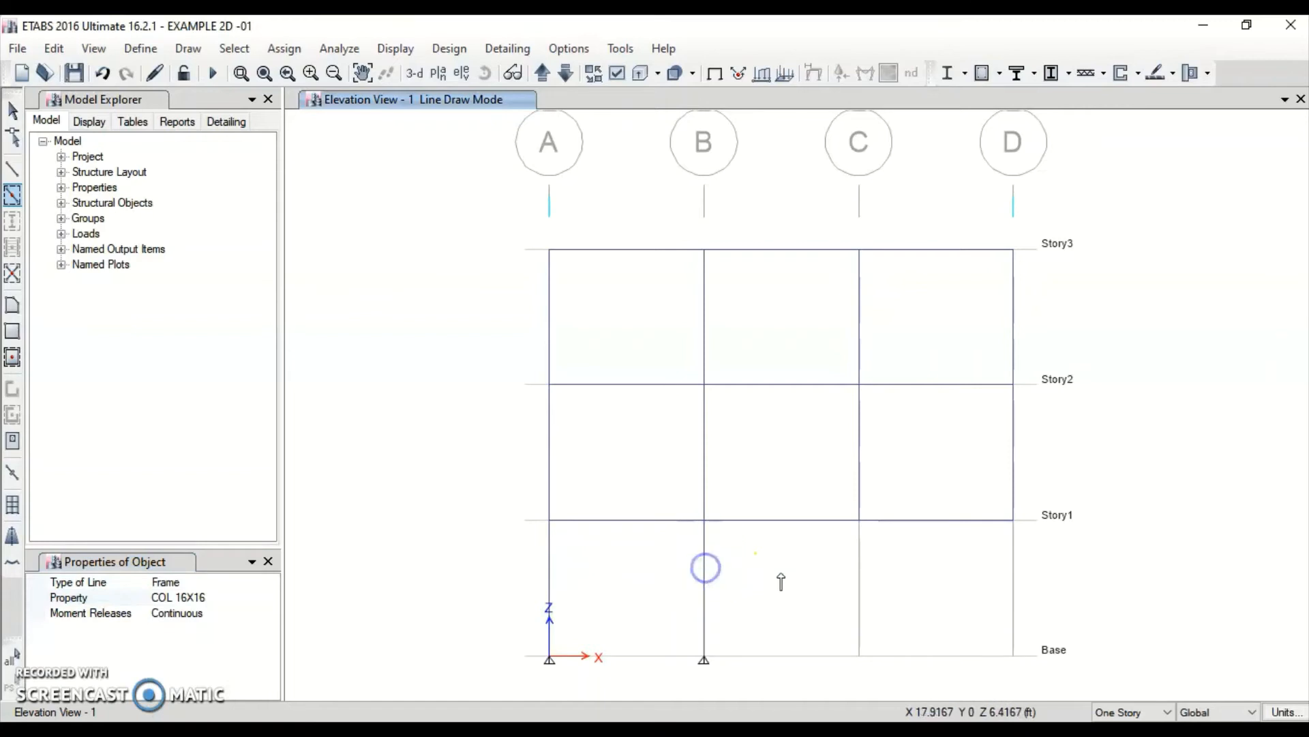
pyautogui.click(859, 568)
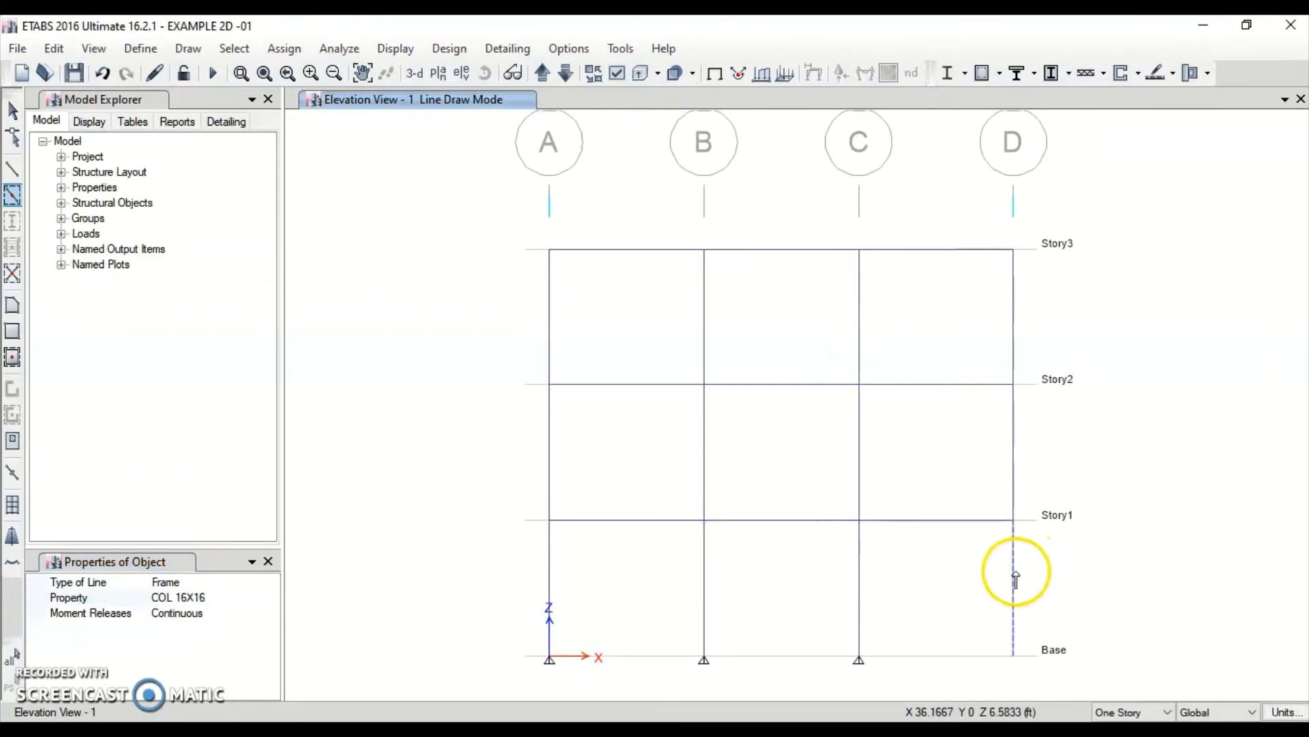
pyautogui.click(12, 109)
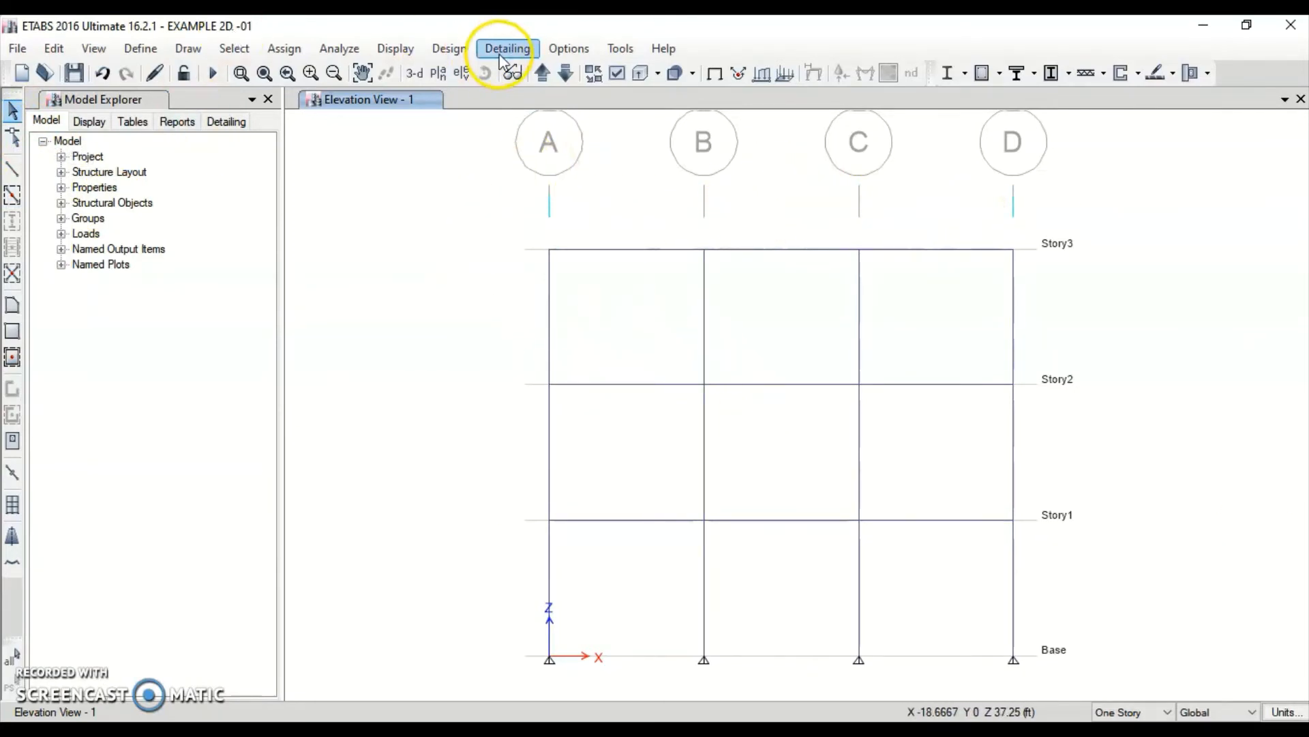
pyautogui.click(260, 47)
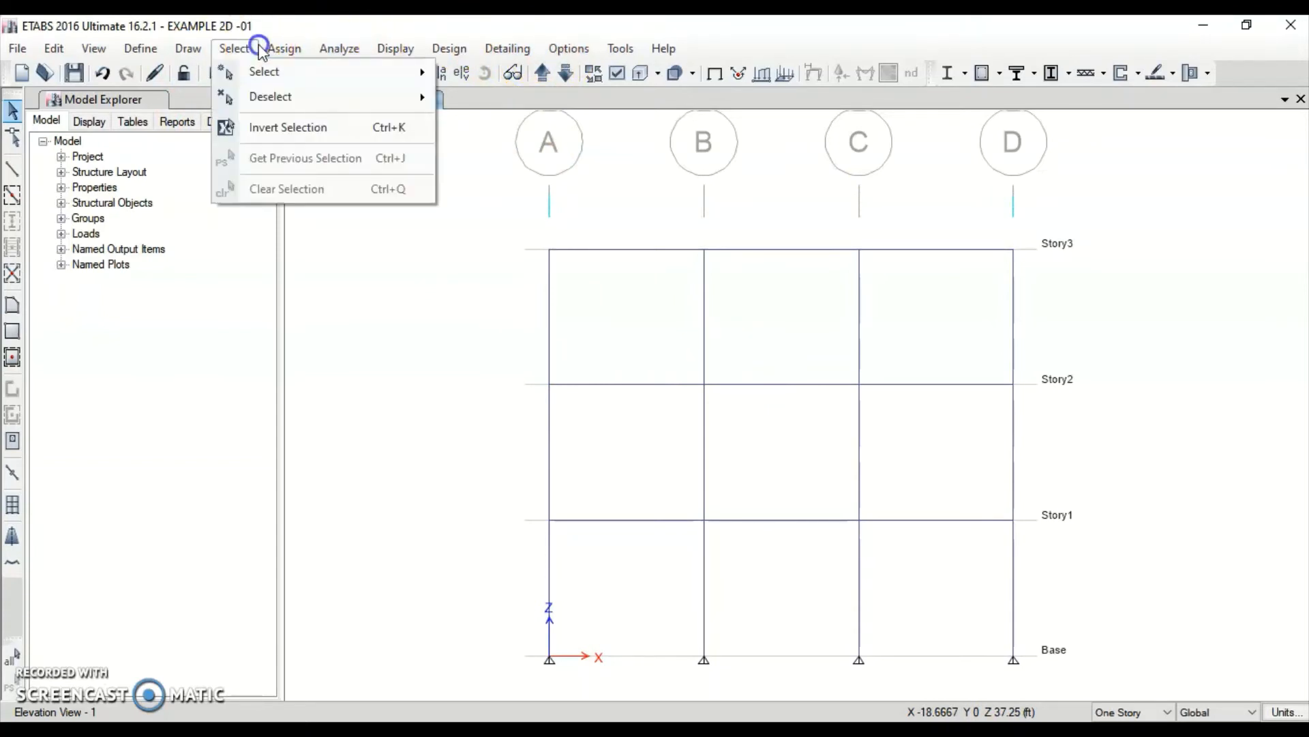
pyautogui.moveTo(277, 48)
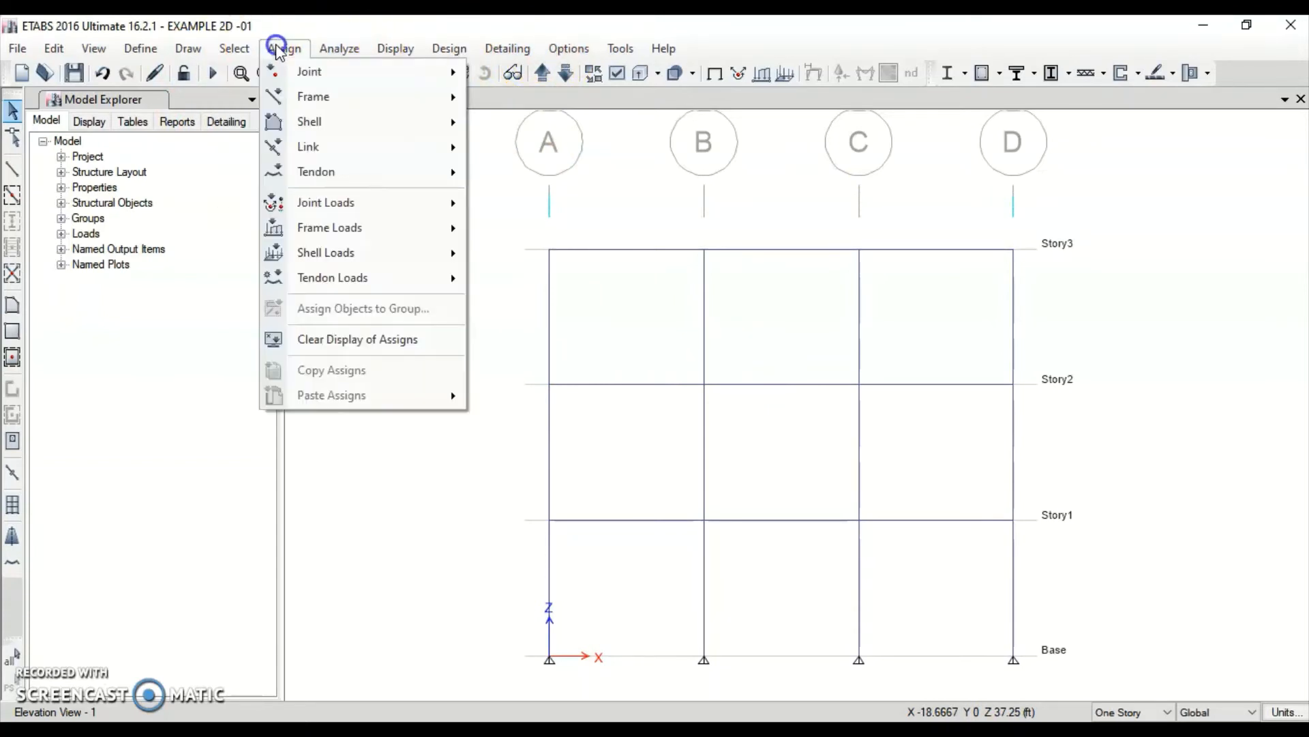
pyautogui.click(304, 233)
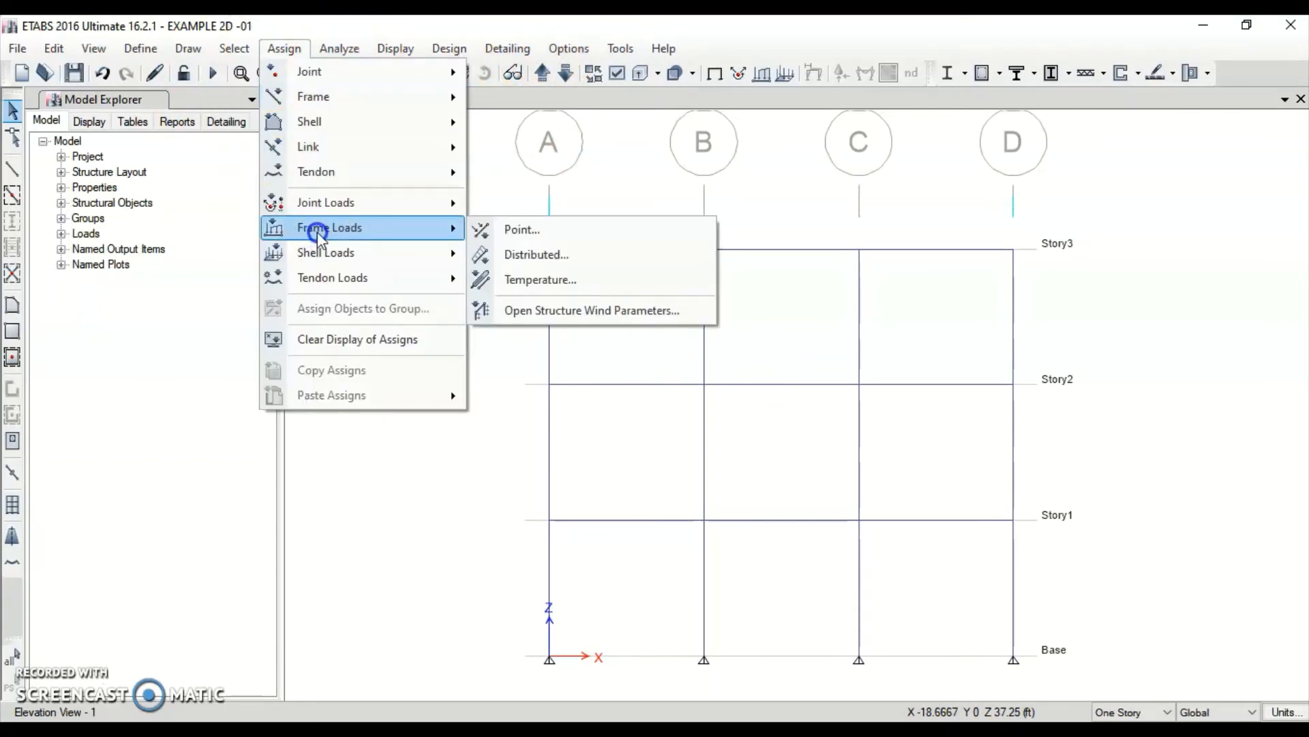
pyautogui.click(481, 241)
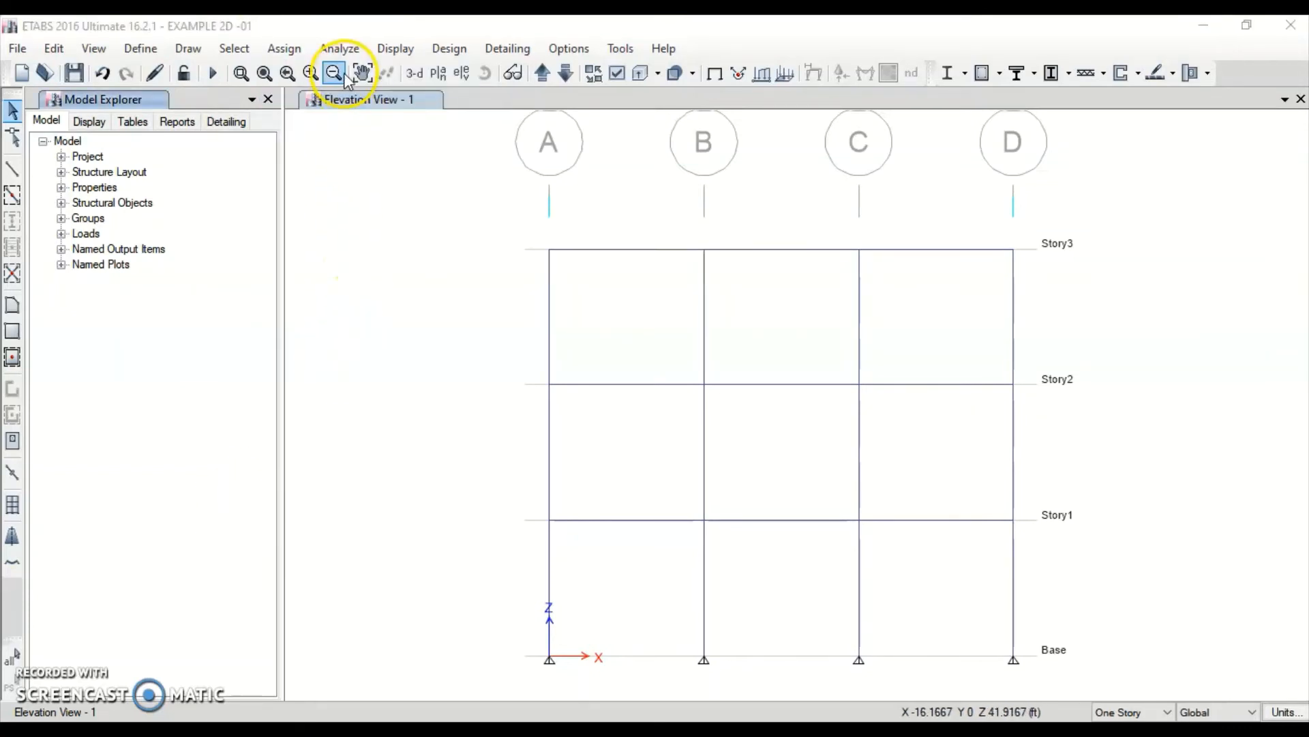
# Try to assign a uniform distributed gravity load of 2 kip/ft in the SI DL pattern, and close the load assignment.
pyautogui.click(293, 54)
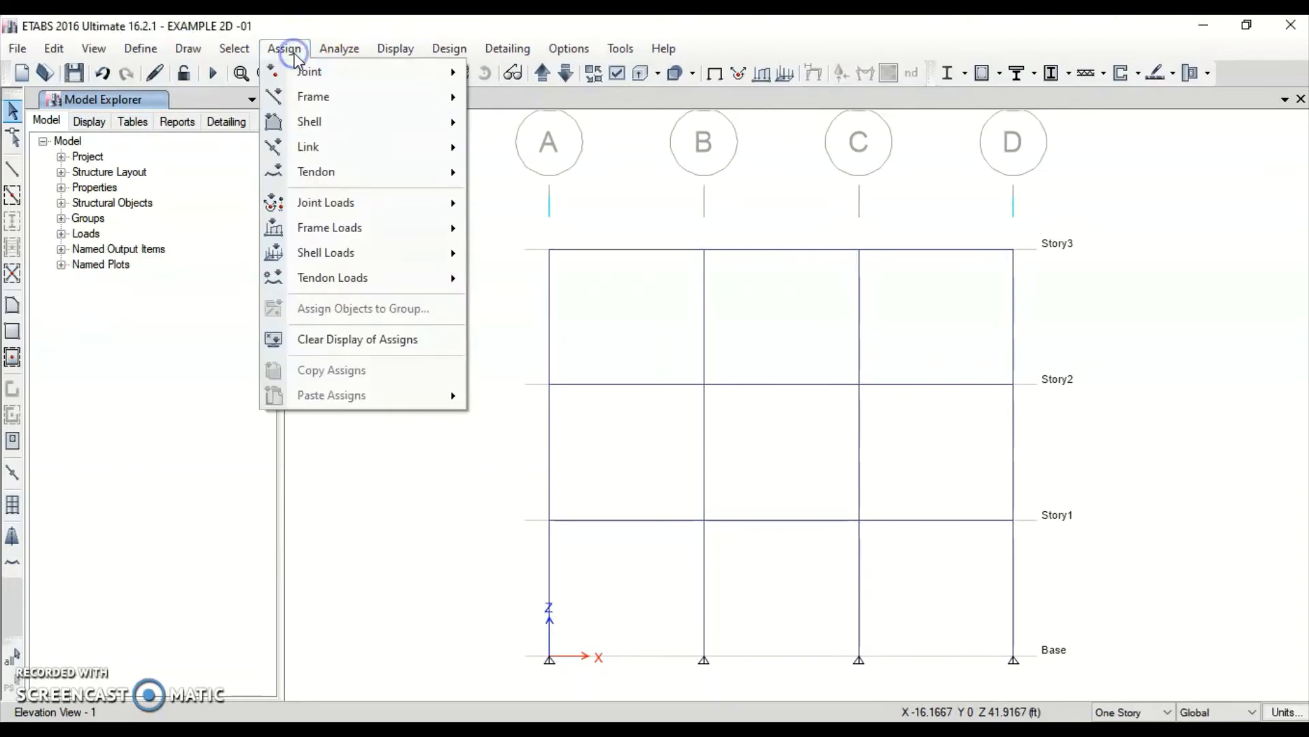
pyautogui.moveTo(366, 232)
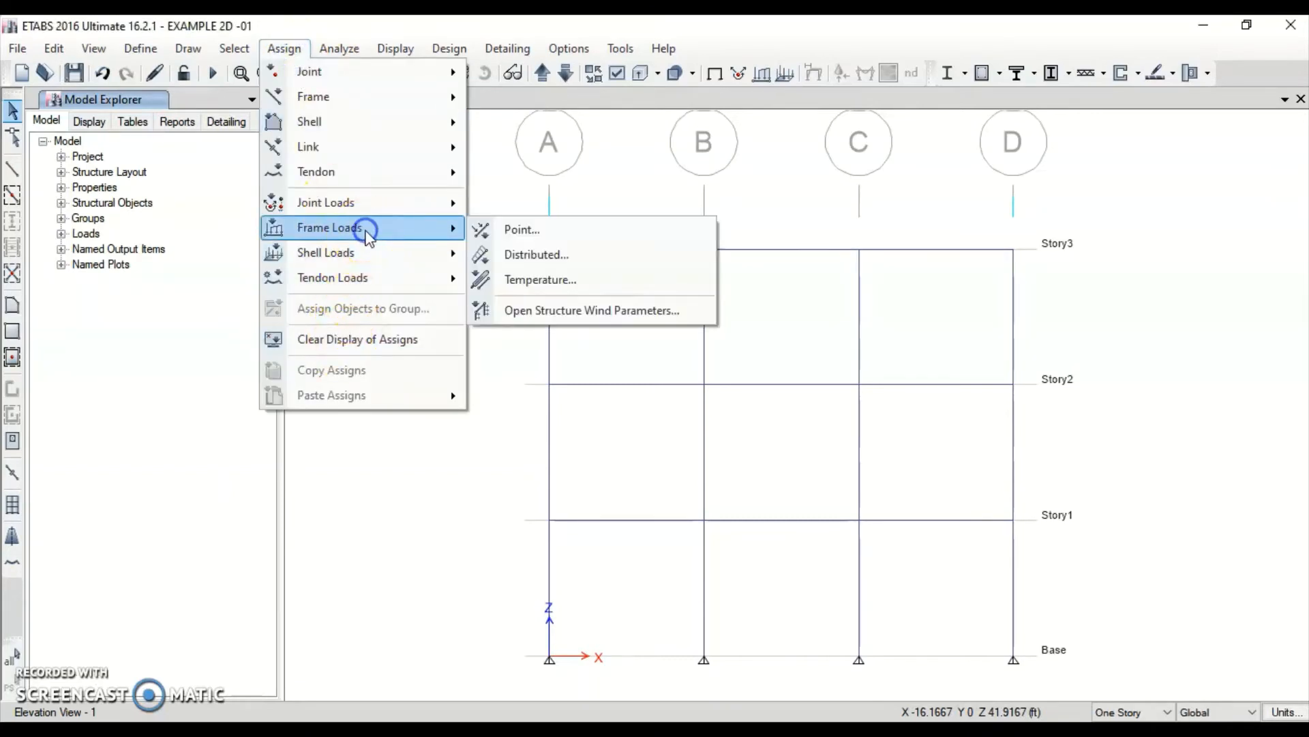
pyautogui.click(510, 255)
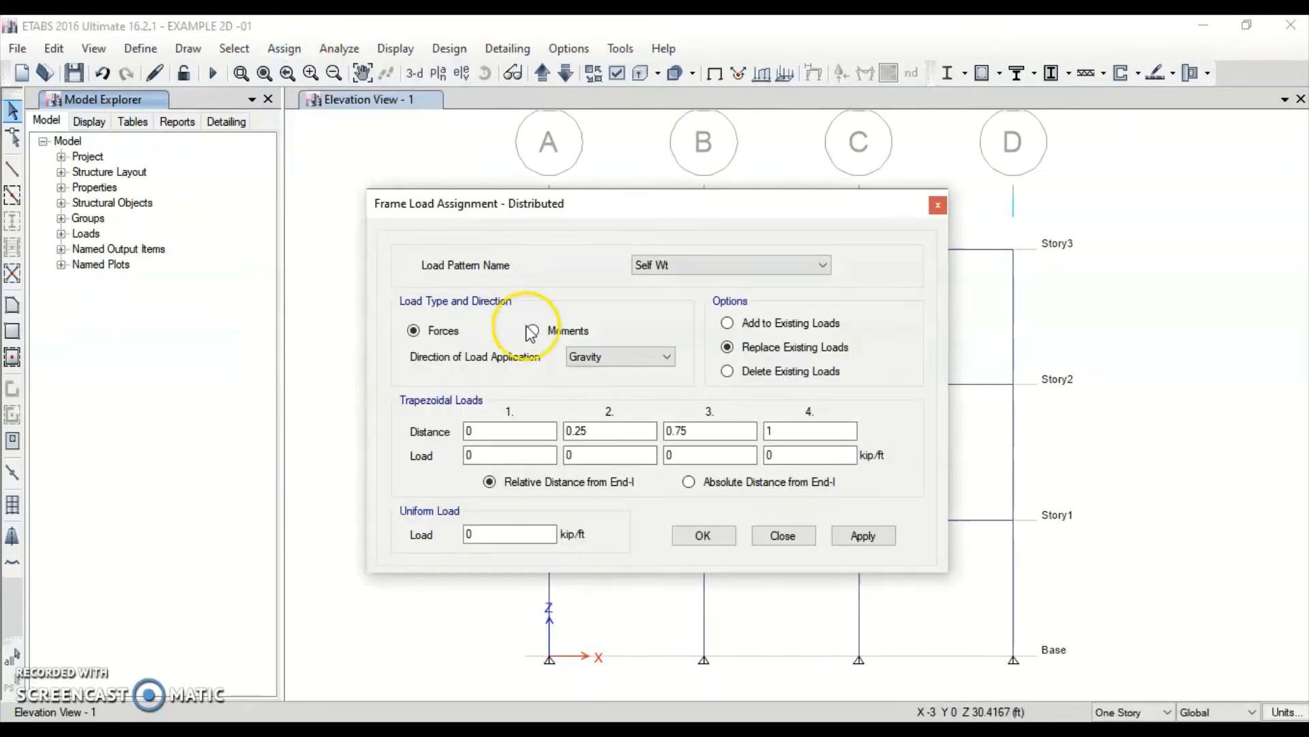
pyautogui.click(673, 265)
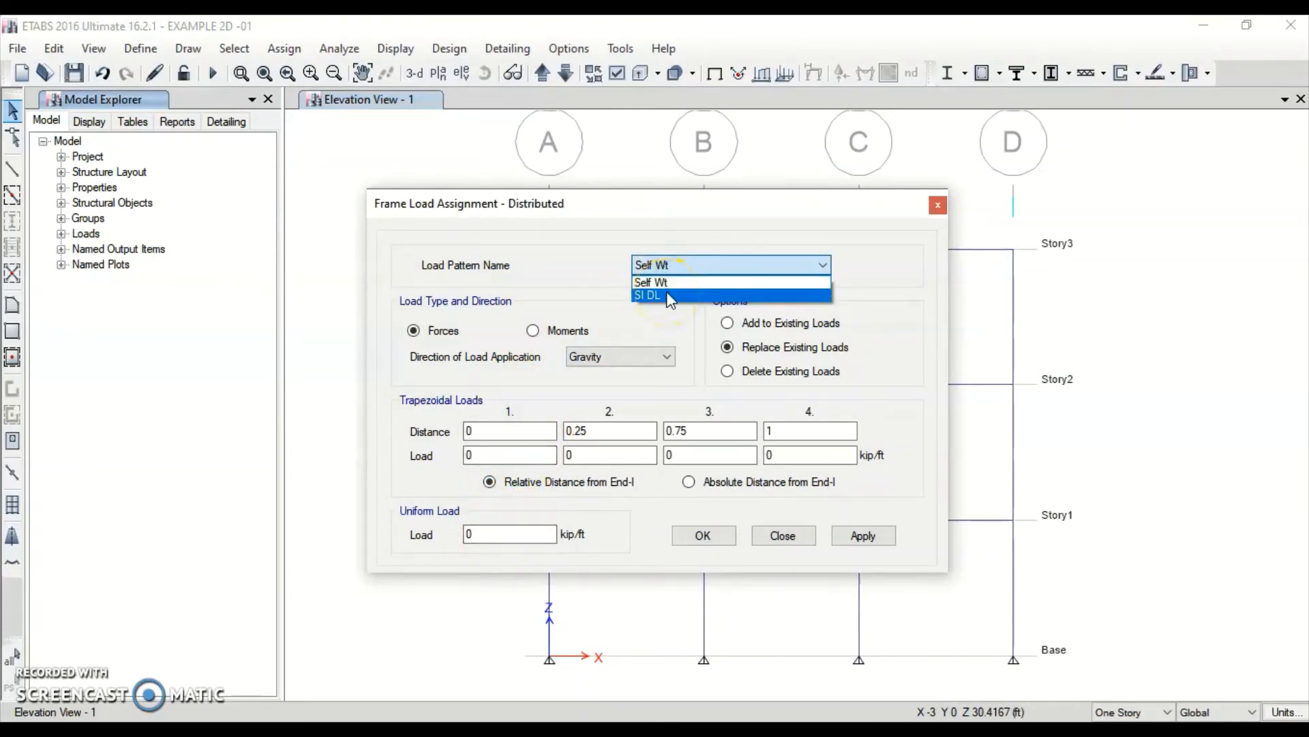
pyautogui.click(666, 294)
pyautogui.click(482, 539)
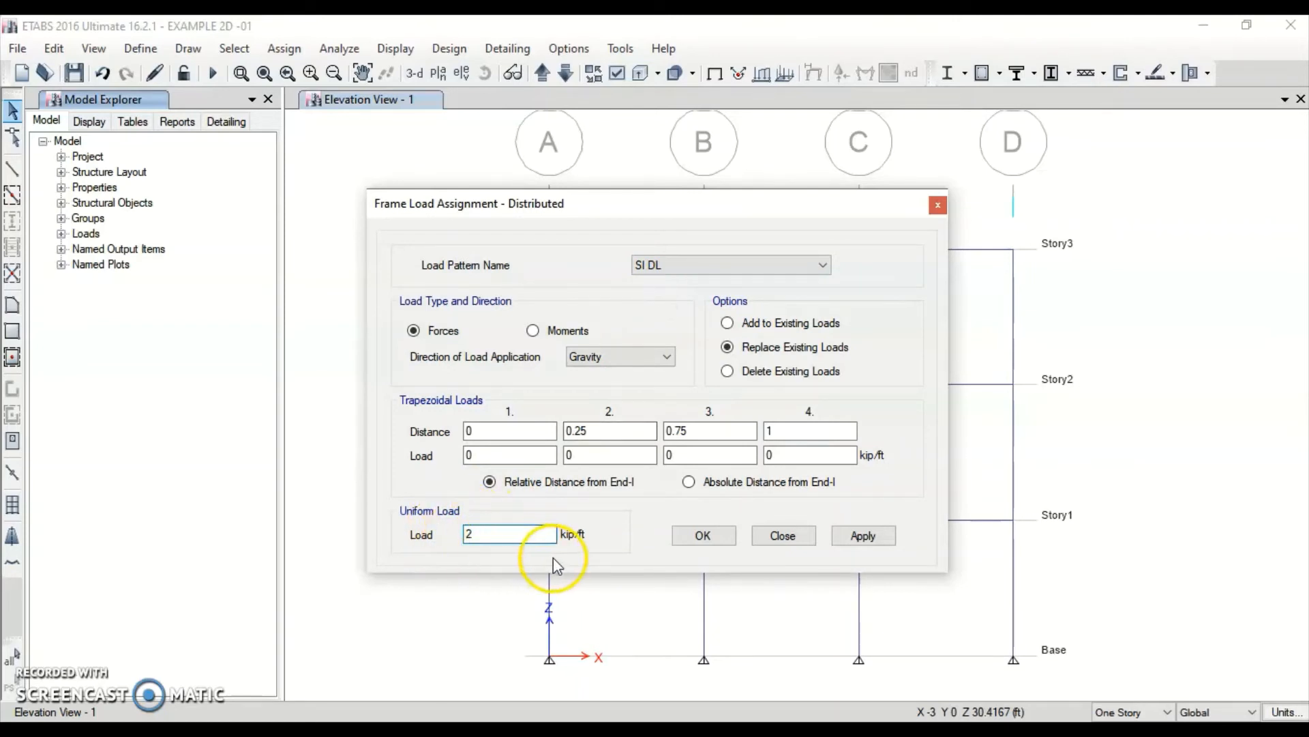
pyautogui.click(883, 539)
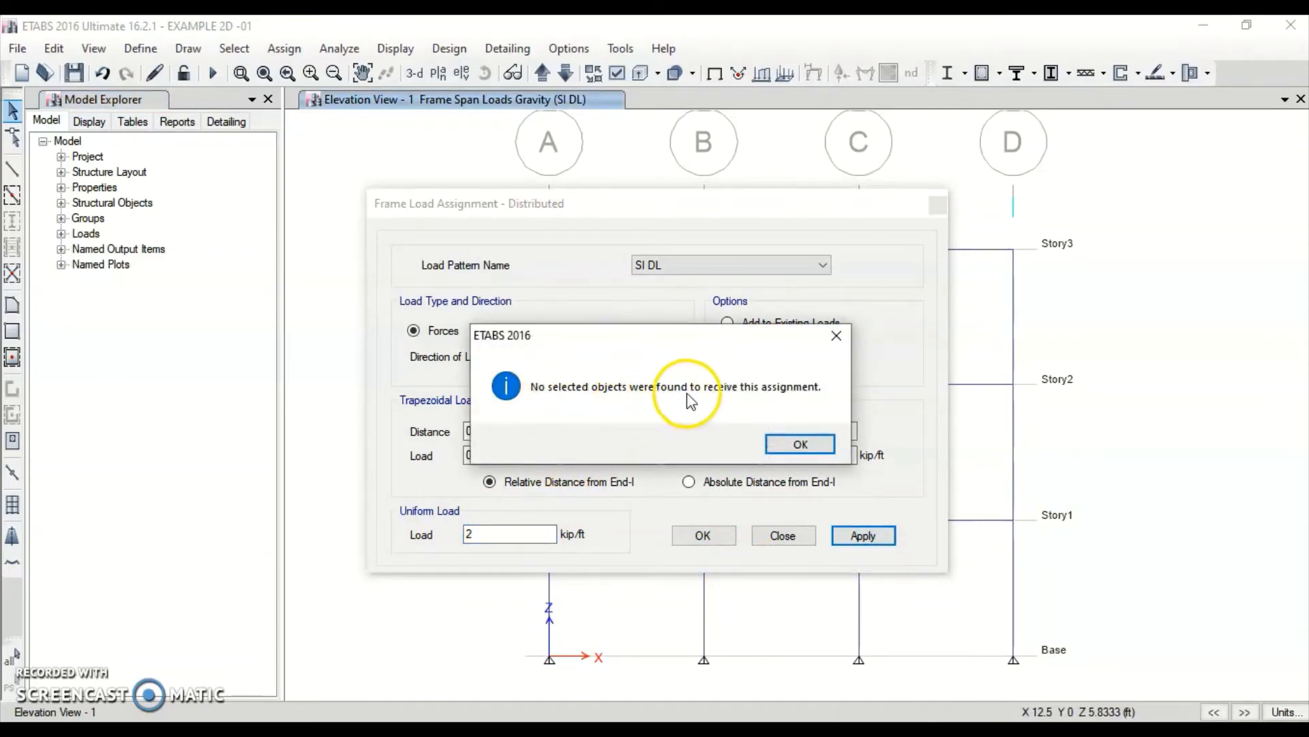
pyautogui.click(805, 447)
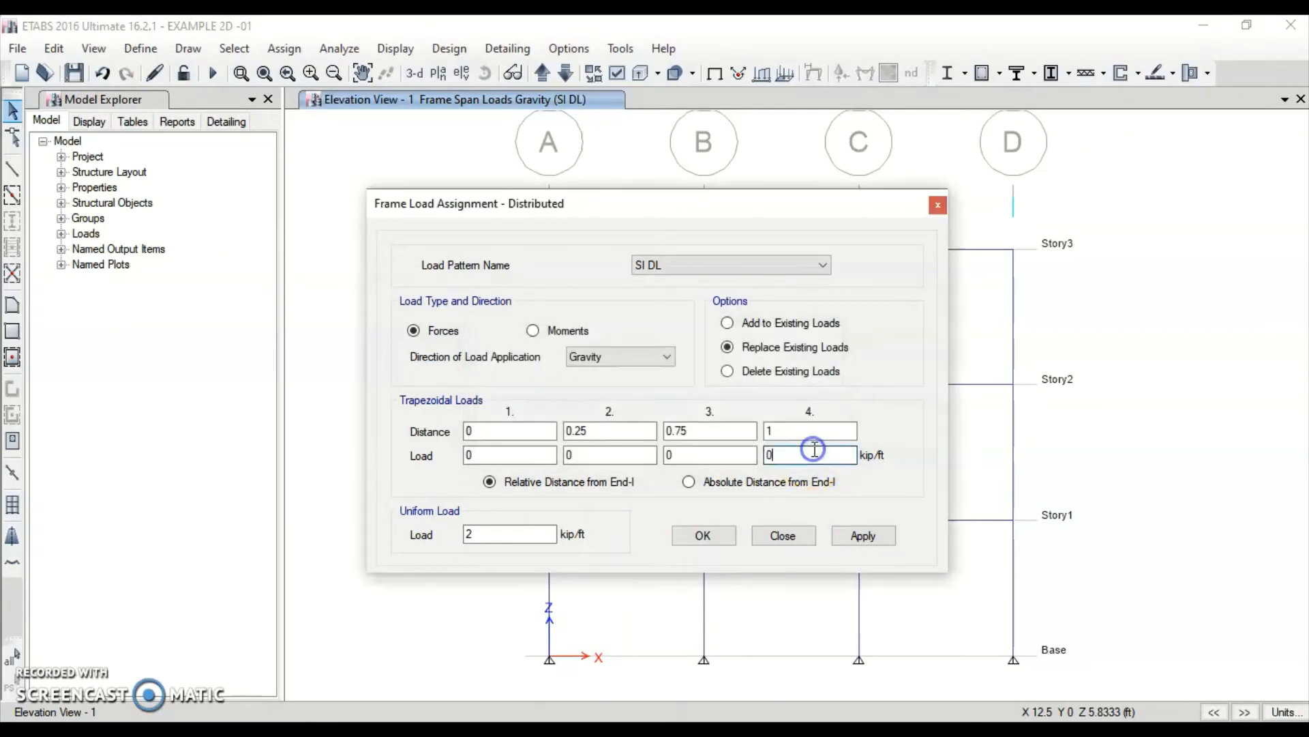
pyautogui.click(939, 206)
# Select all the beams at Story3, Story2 and Story1 across the three bays.
pyautogui.moveTo(522, 234); pyautogui.dragTo(1053, 267)
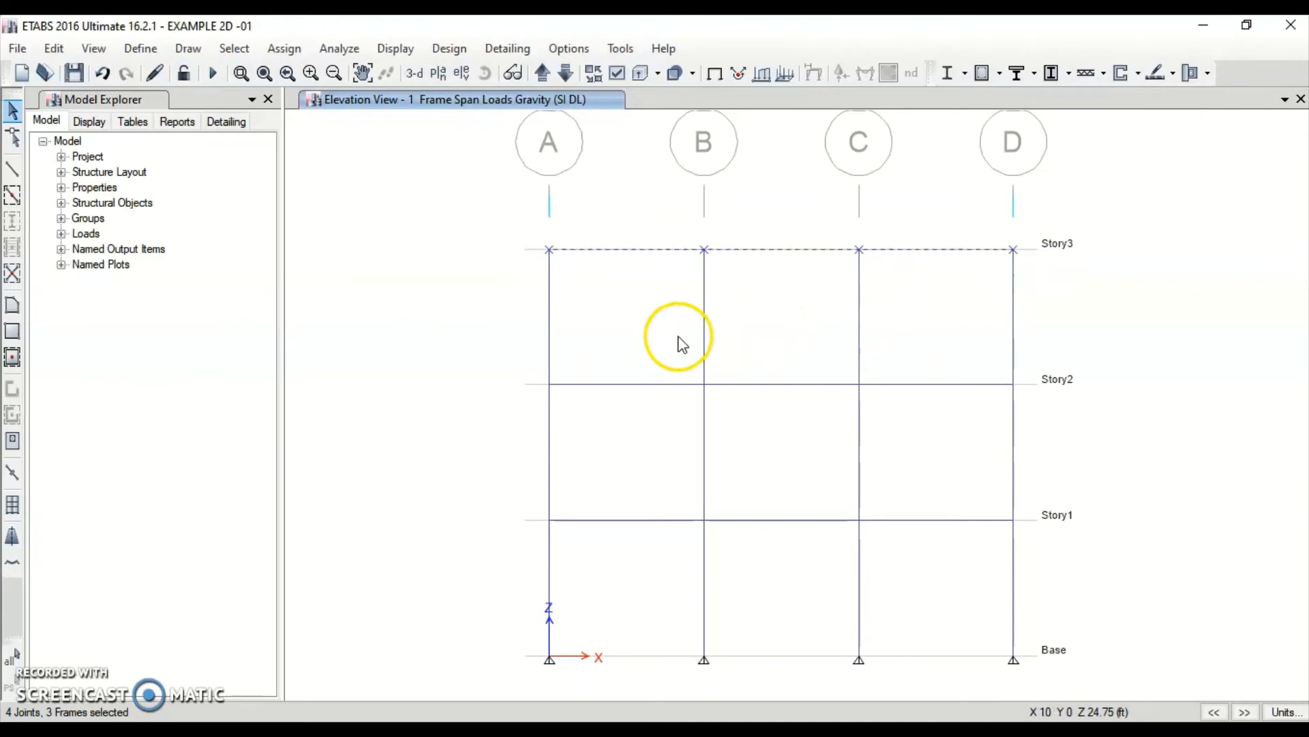
pyautogui.moveTo(516, 231); pyautogui.dragTo(975, 287)
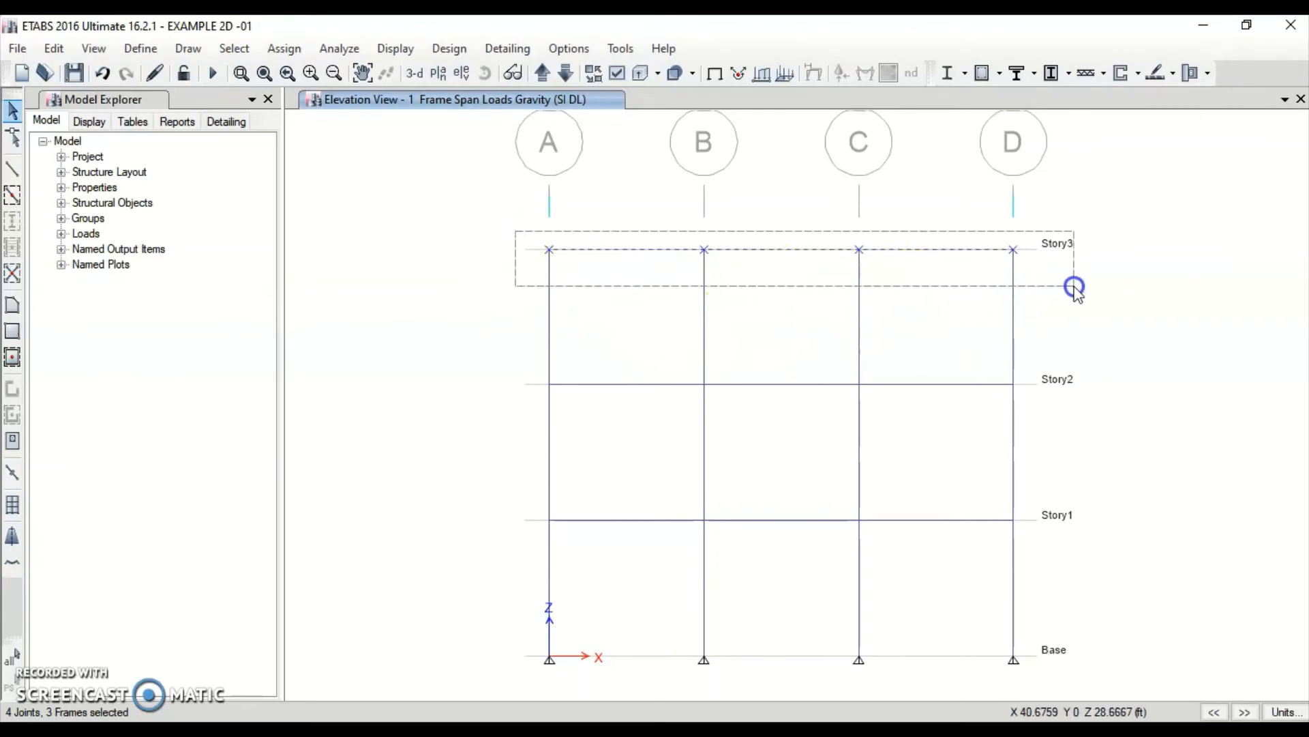
pyautogui.moveTo(1075, 288); pyautogui.dragTo(1076, 290)
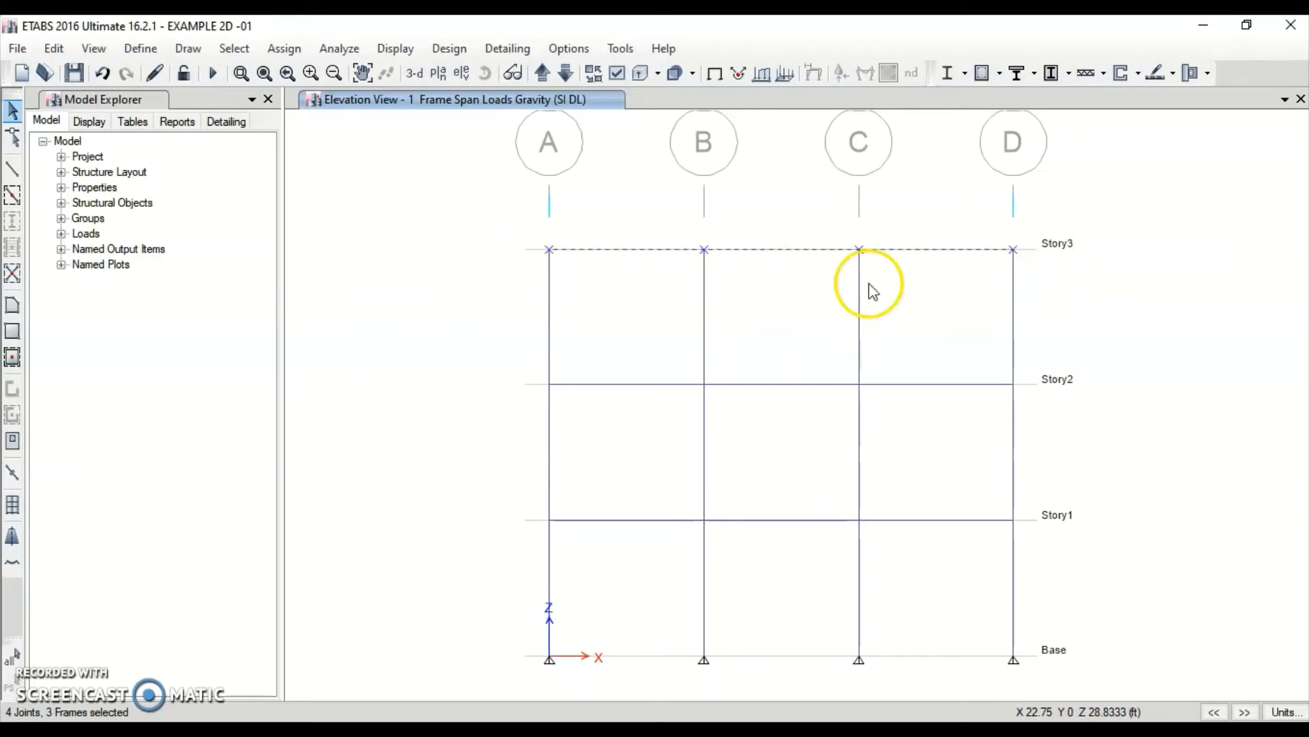
pyautogui.moveTo(518, 347); pyautogui.dragTo(1085, 408)
pyautogui.moveTo(654, 487); pyautogui.dragTo(1172, 569)
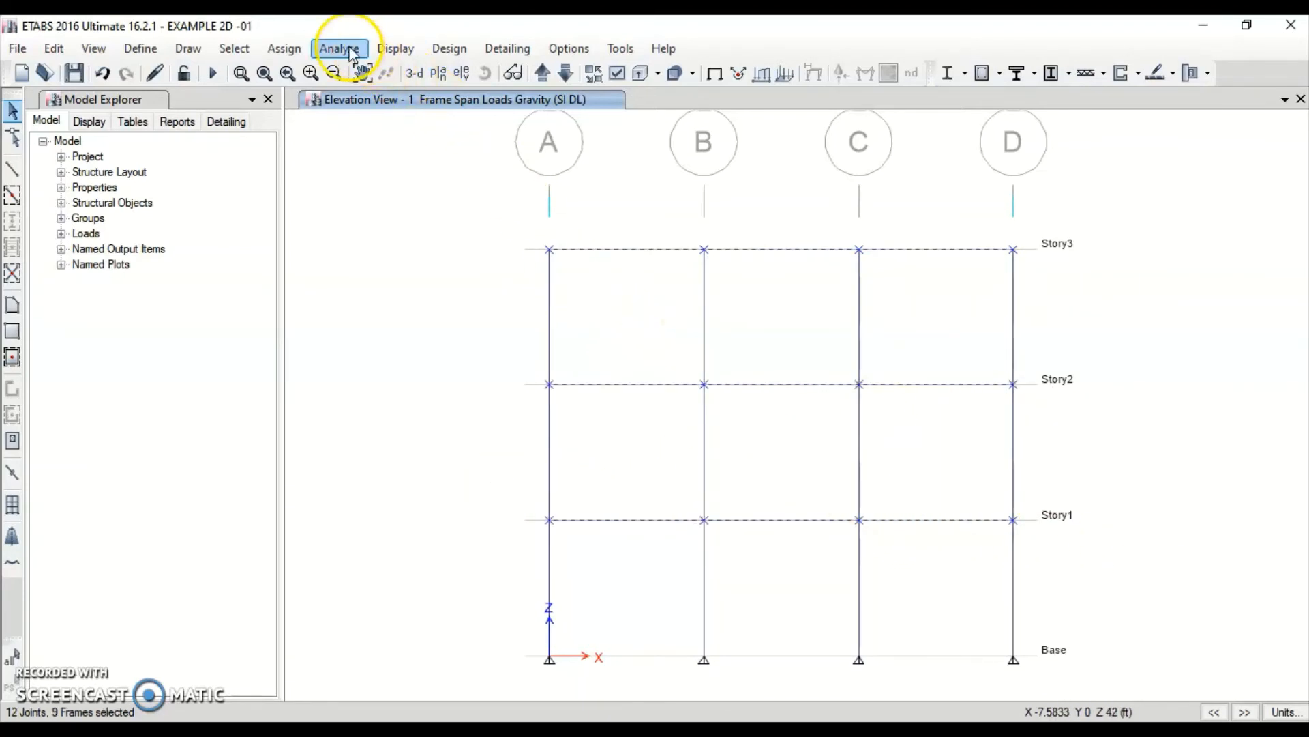
# Assign a uniform gravity load of 2 kip/ft in the SI DL pattern to the selected beams, replacing existing loads.
pyautogui.click(290, 48)
pyautogui.moveTo(320, 229)
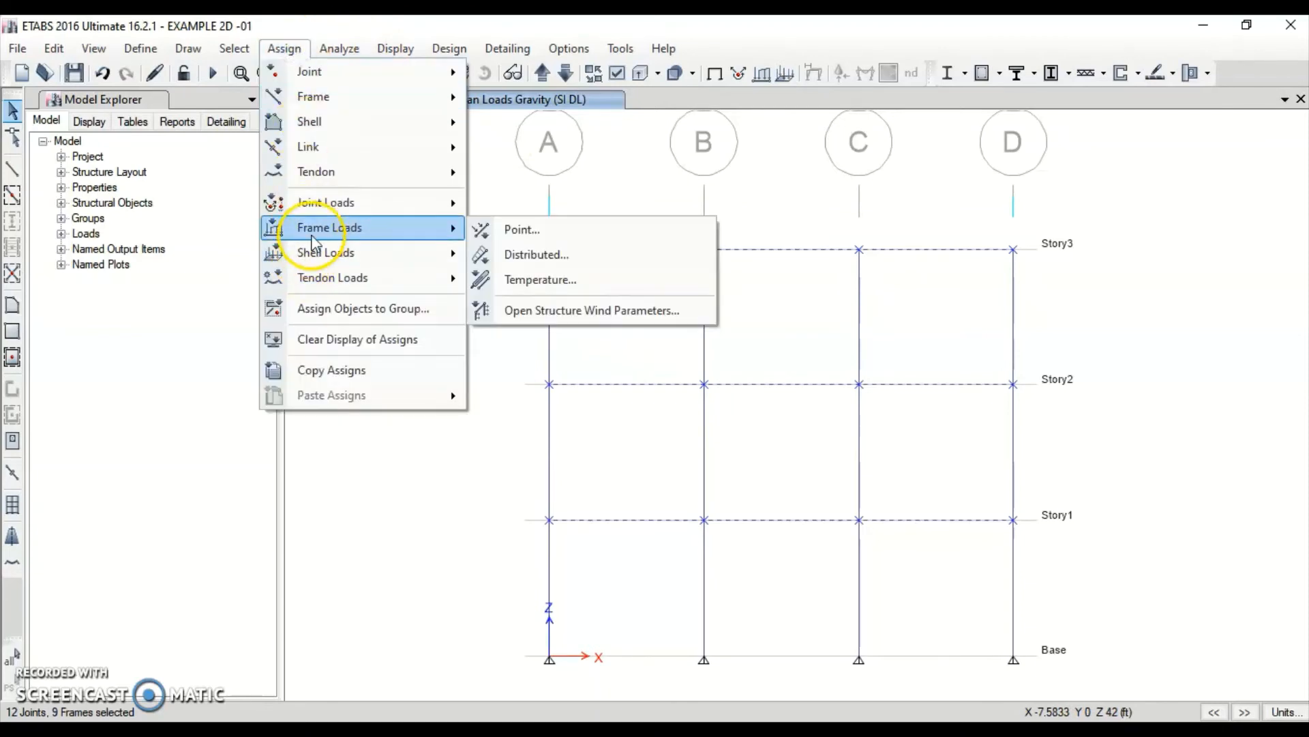
pyautogui.click(605, 264)
pyautogui.click(495, 534)
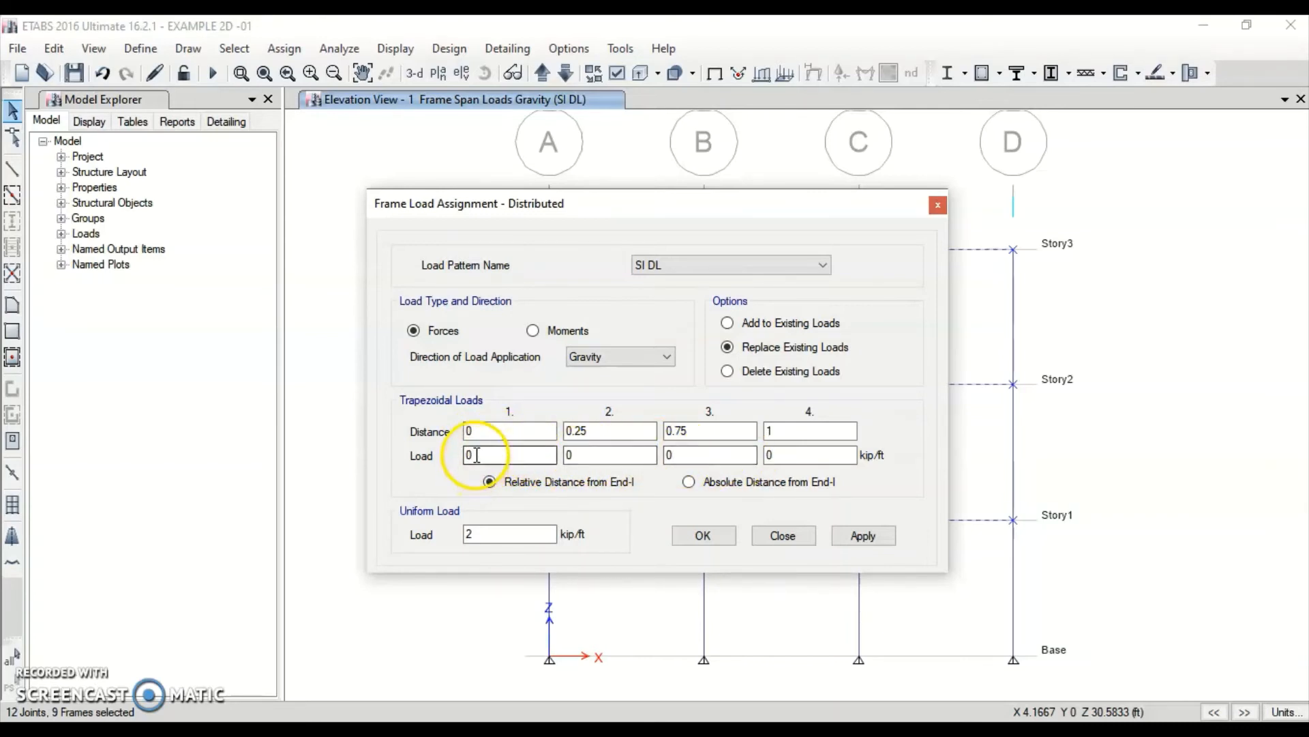
pyautogui.click(488, 481)
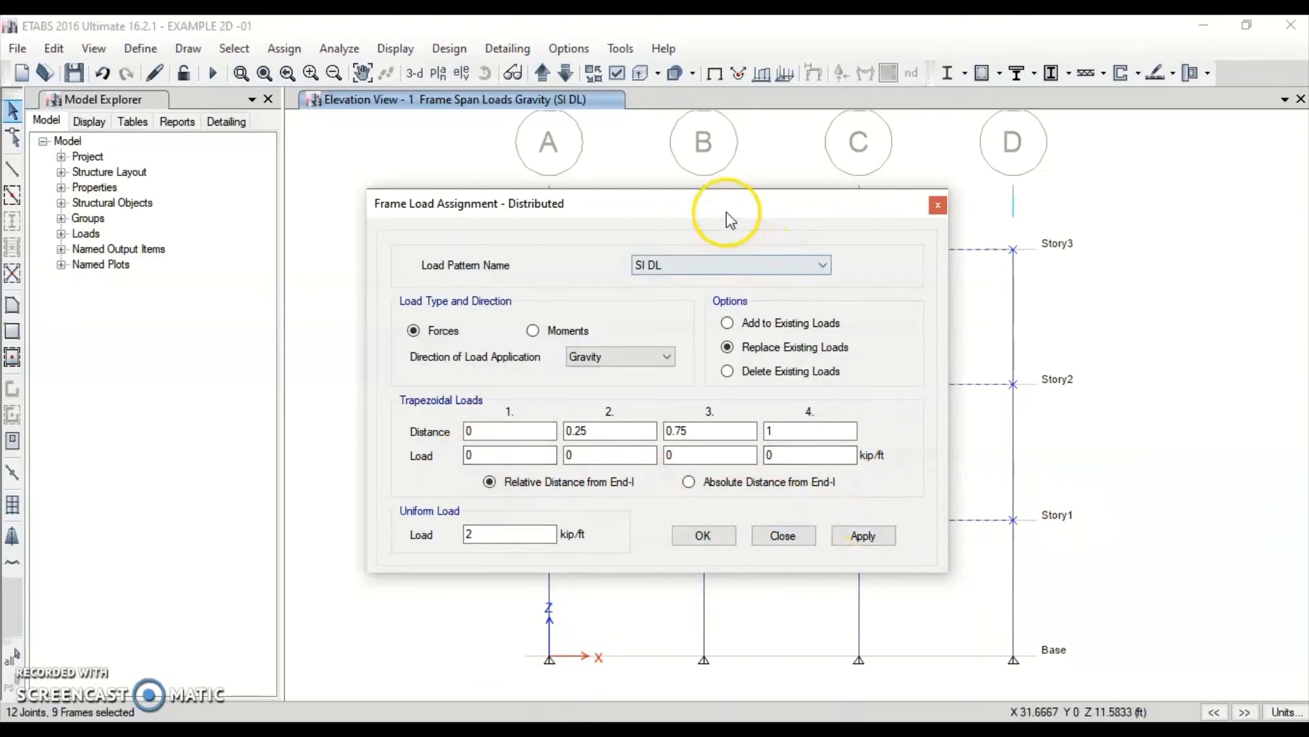
pyautogui.moveTo(727, 212); pyautogui.dragTo(658, 123)
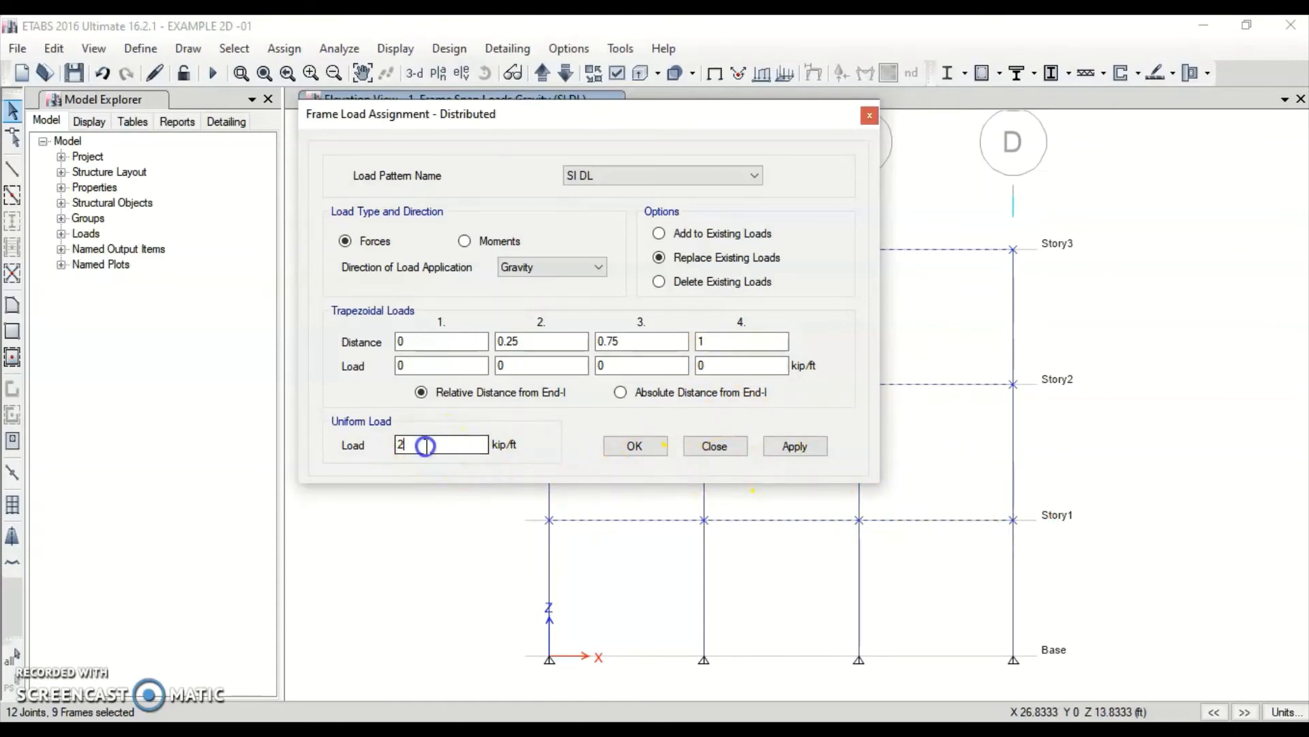
pyautogui.click(776, 446)
pyautogui.click(629, 446)
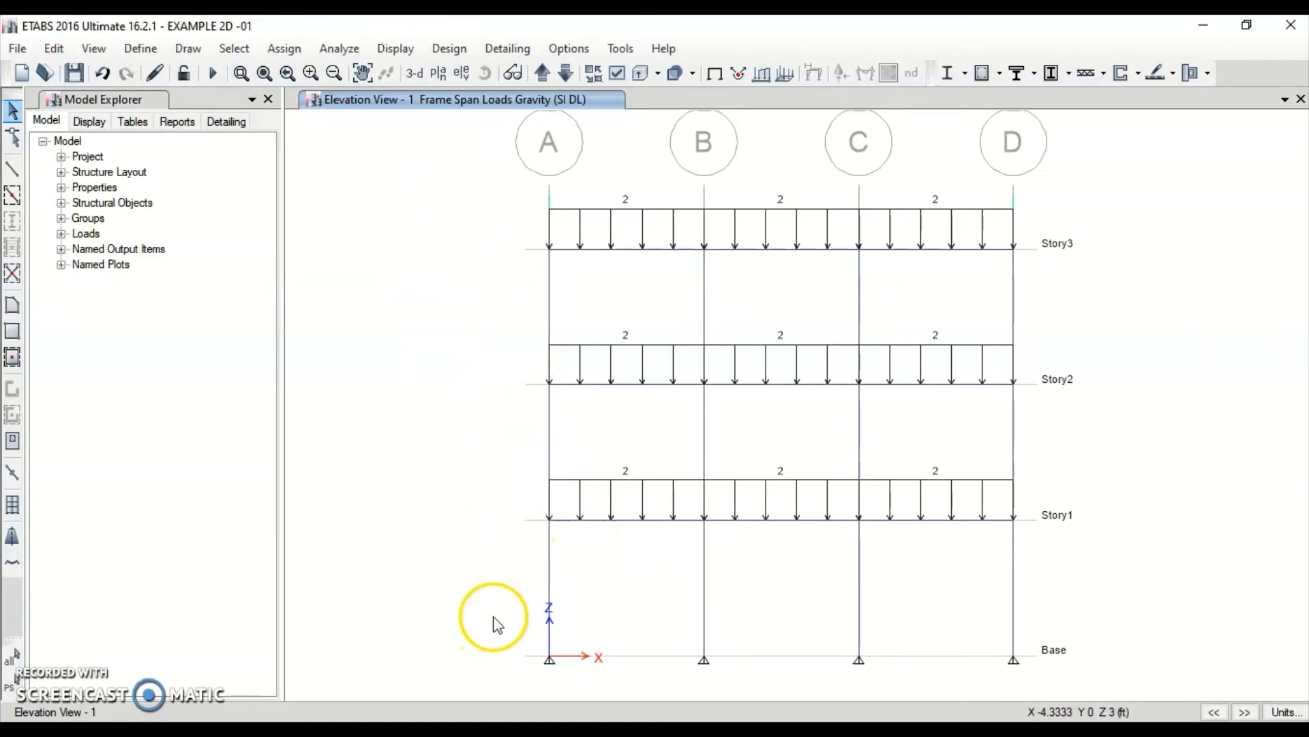
# Assign fixed restraints, with all translations and rotations restrained, to the four base joints.
pyautogui.moveTo(513, 645); pyautogui.dragTo(1063, 676)
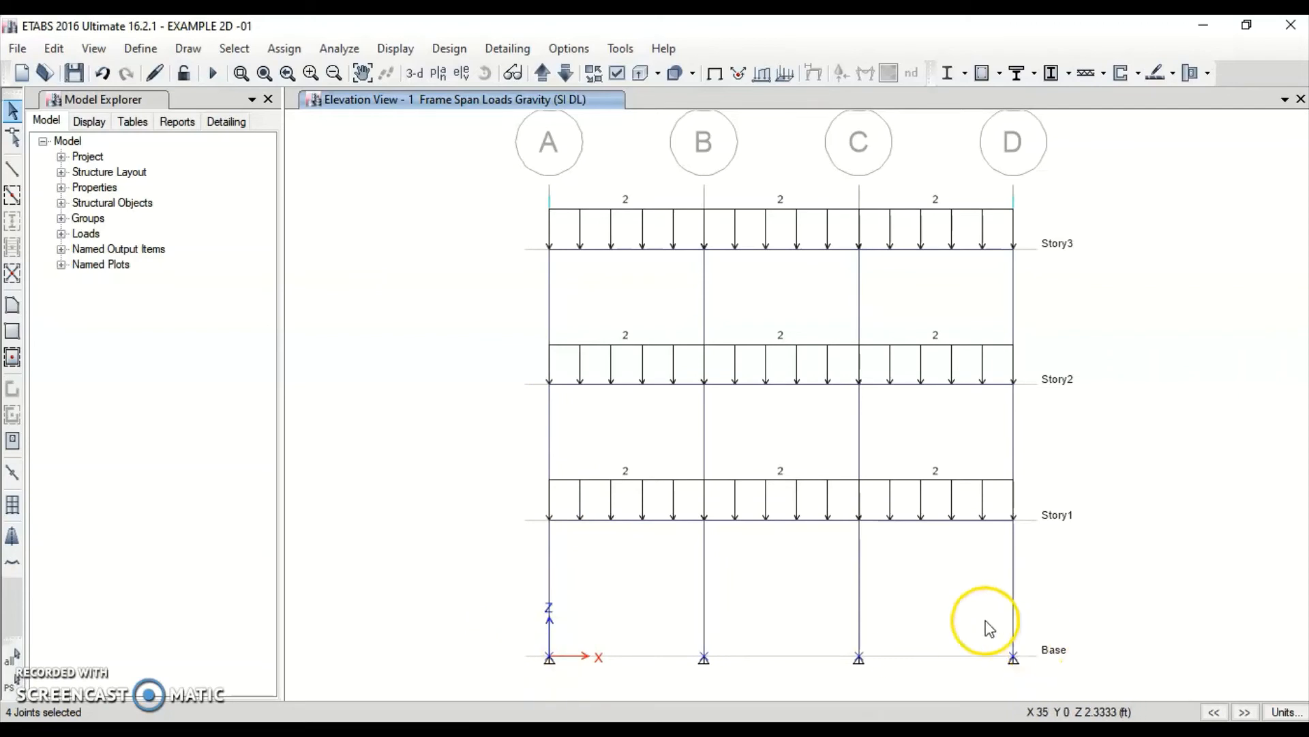
pyautogui.click(285, 49)
pyautogui.moveTo(311, 73)
pyautogui.click(529, 73)
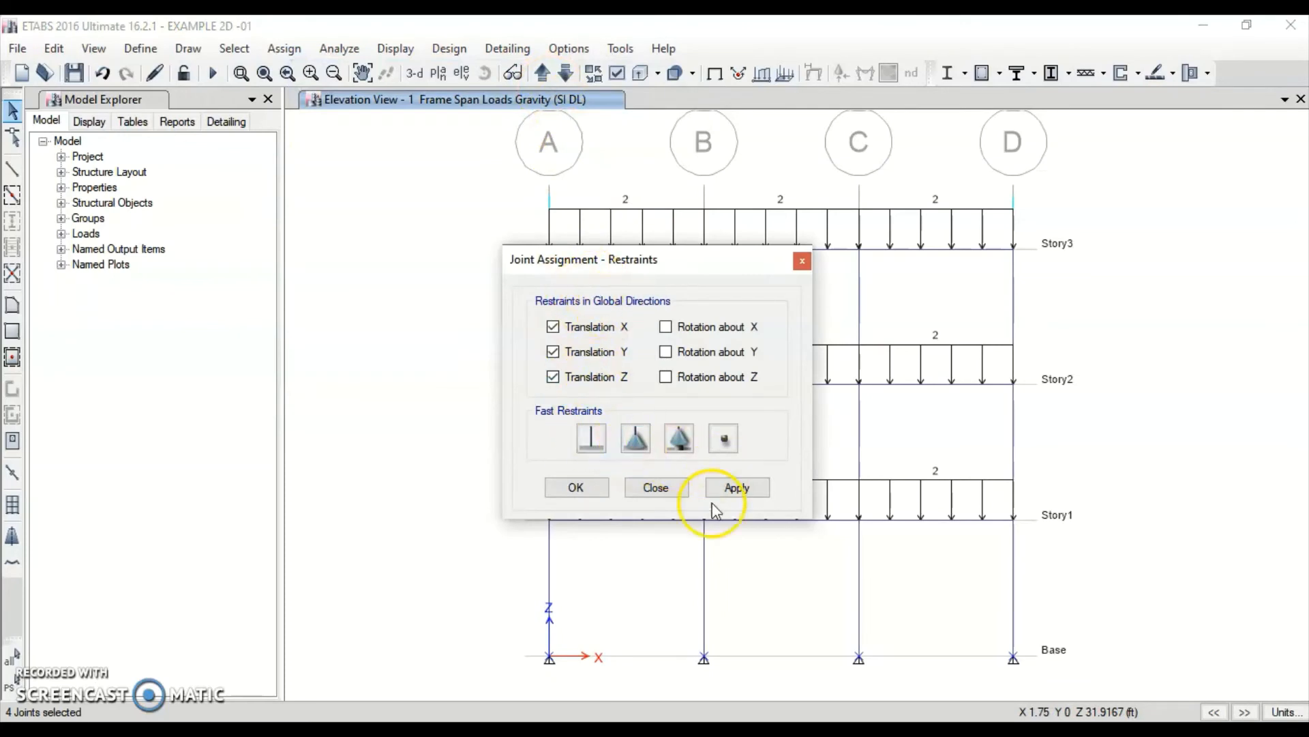
pyautogui.click(590, 443)
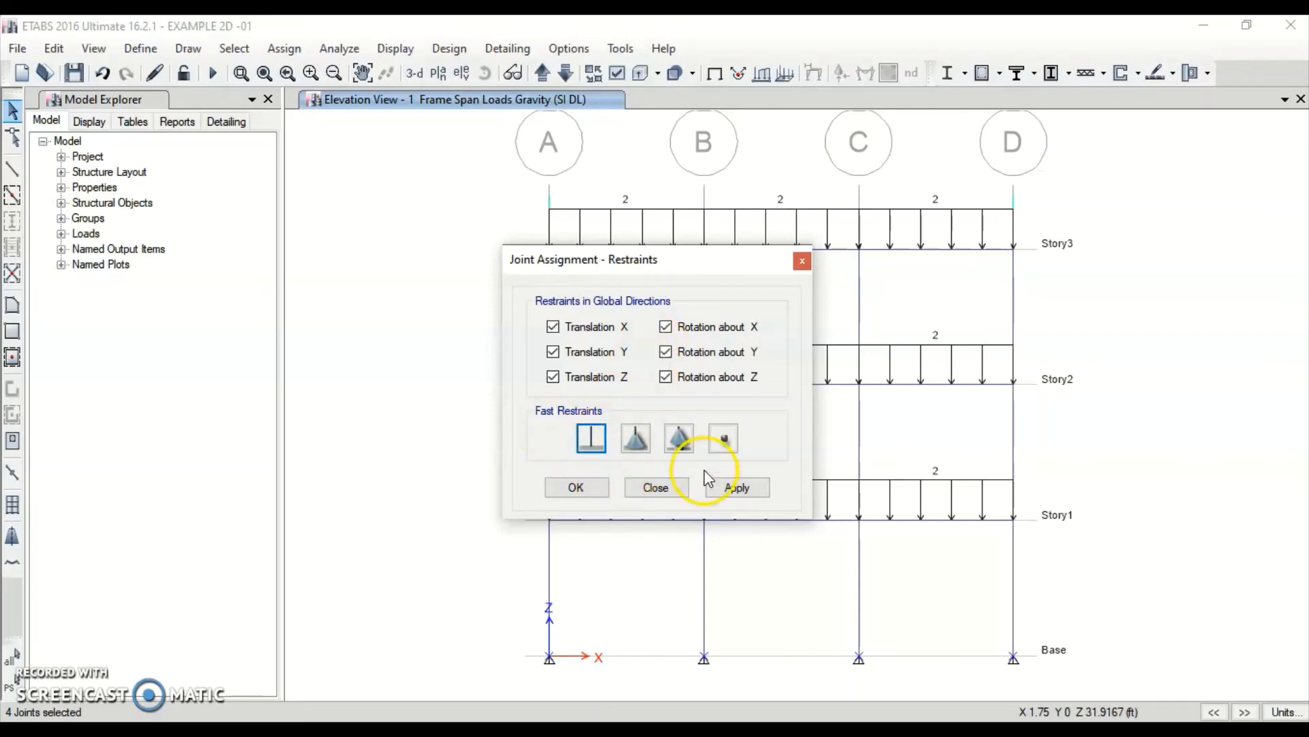
pyautogui.click(743, 486)
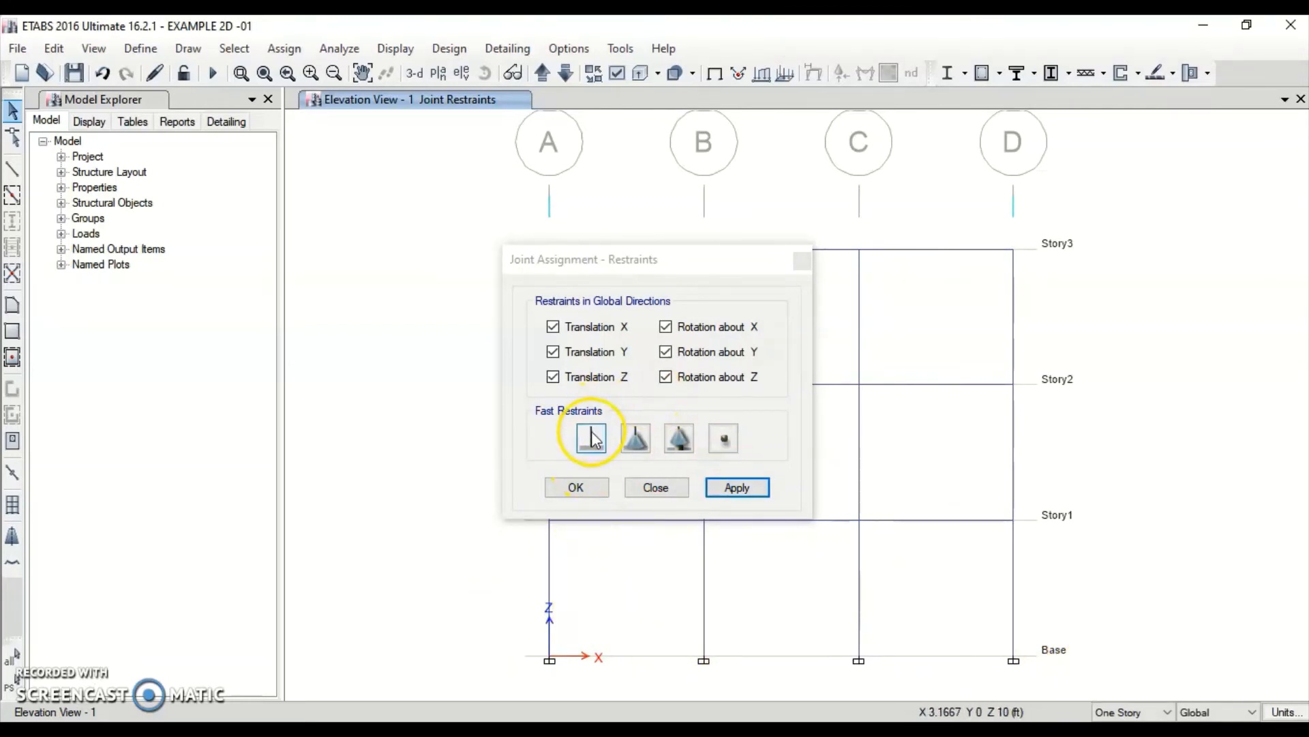
# Reselect the four base joints, assign them pinned restraints in X, Y and Z translation, and close the restraint assignment.
pyautogui.click(635, 437)
pyautogui.click(737, 487)
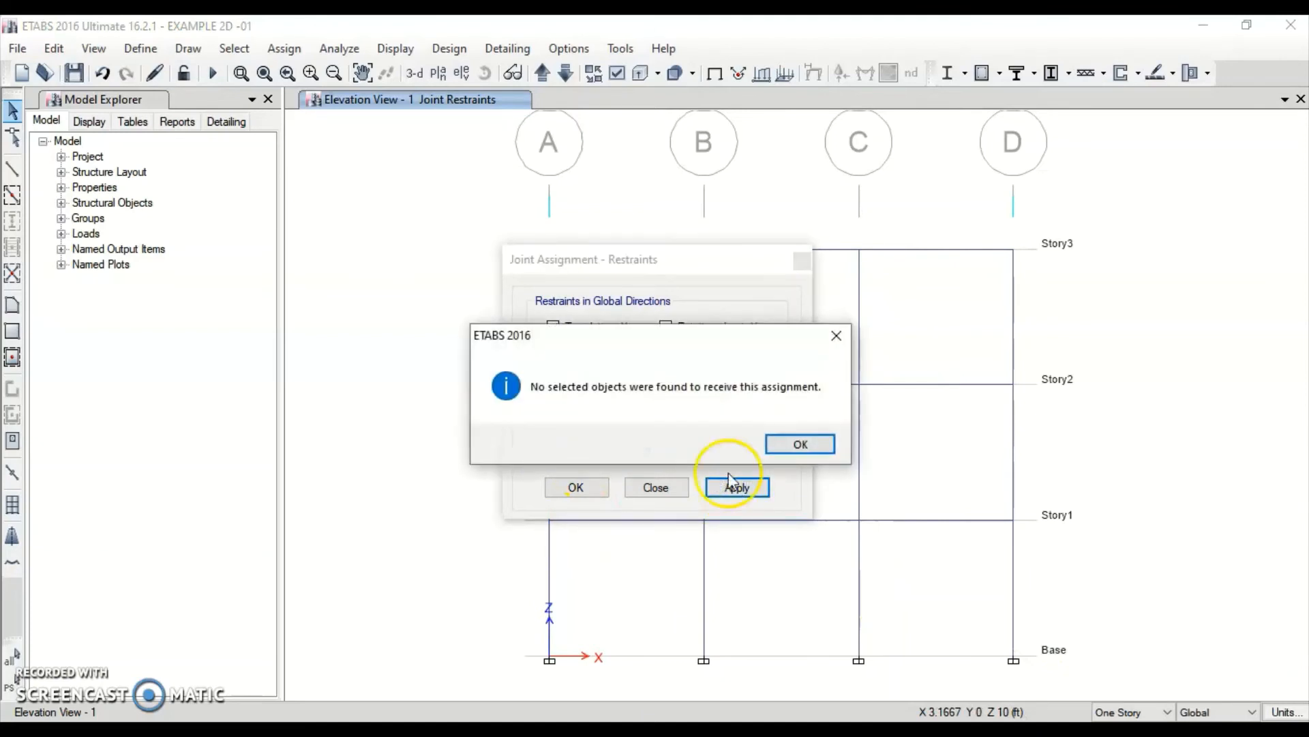
pyautogui.click(791, 442)
pyautogui.moveTo(501, 637); pyautogui.dragTo(1073, 678)
pyautogui.click(635, 437)
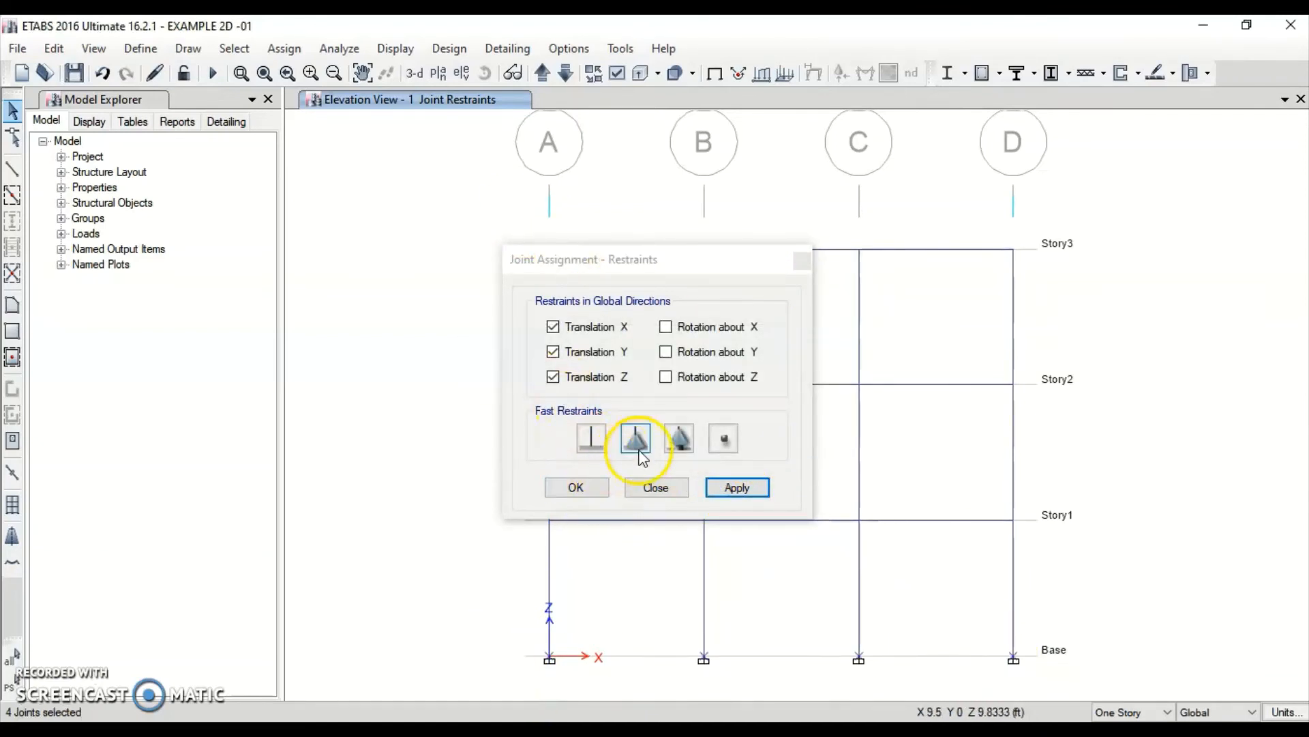
pyautogui.click(717, 489)
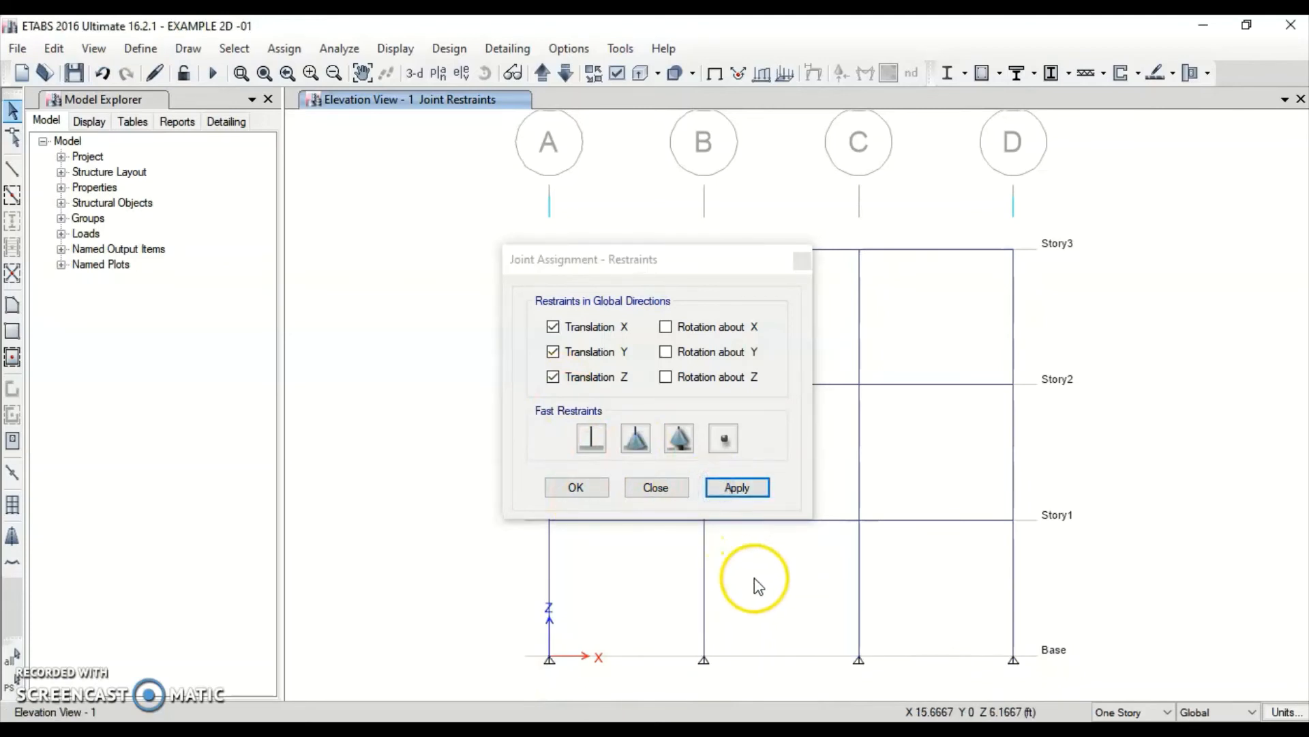
pyautogui.click(549, 495)
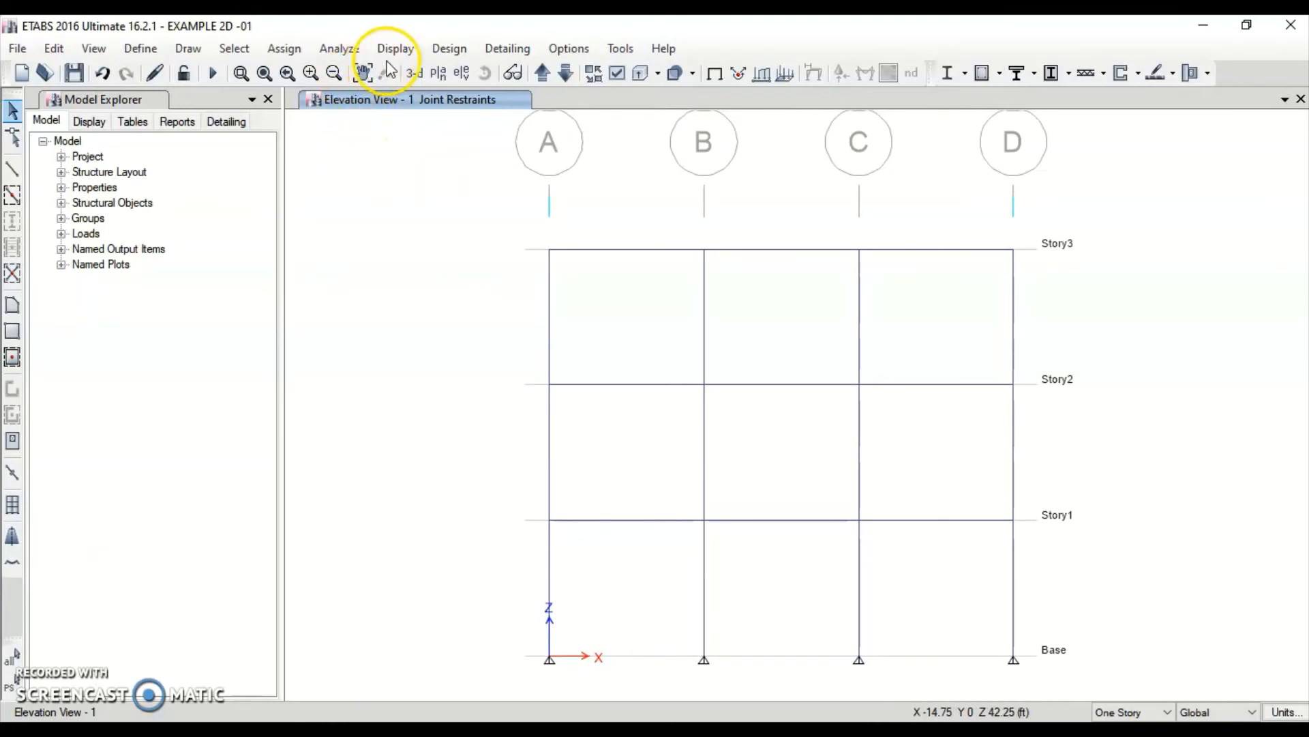
# Run the model check with a length tolerance of 0.1 in, and close its report.
pyautogui.click(326, 52)
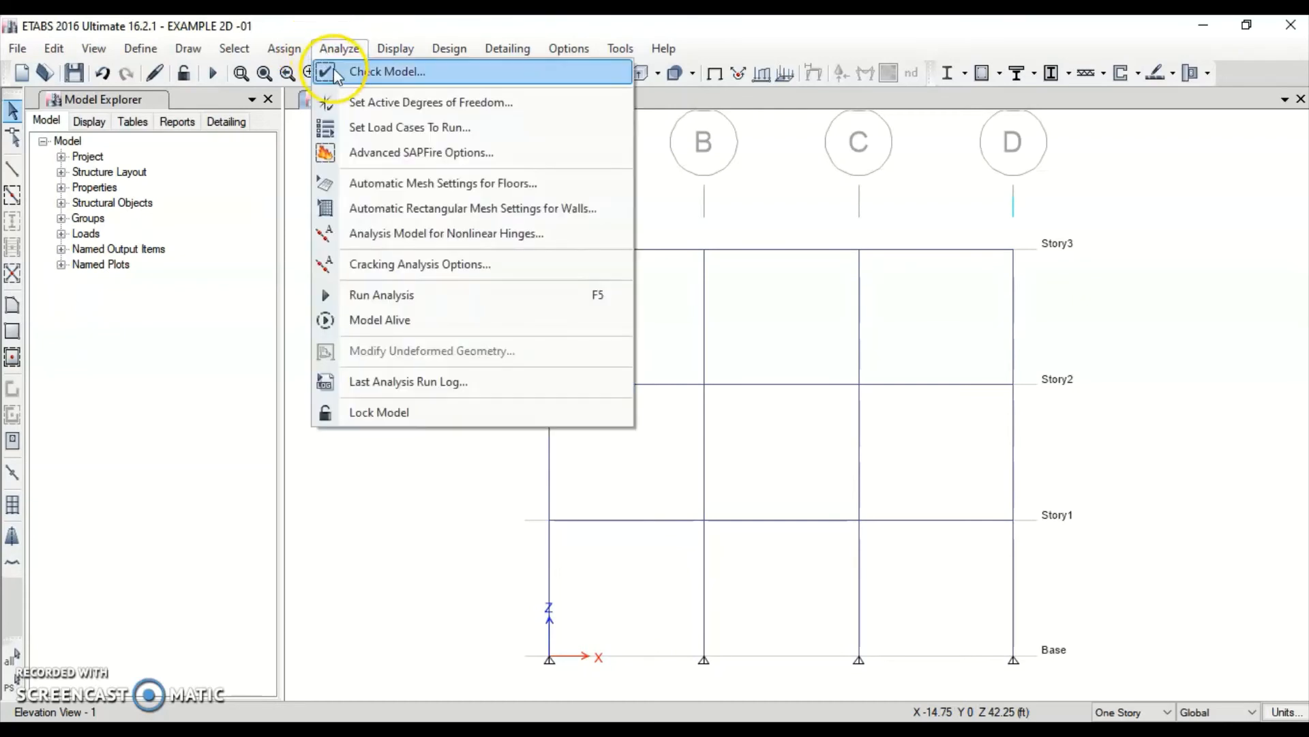
pyautogui.click(337, 75)
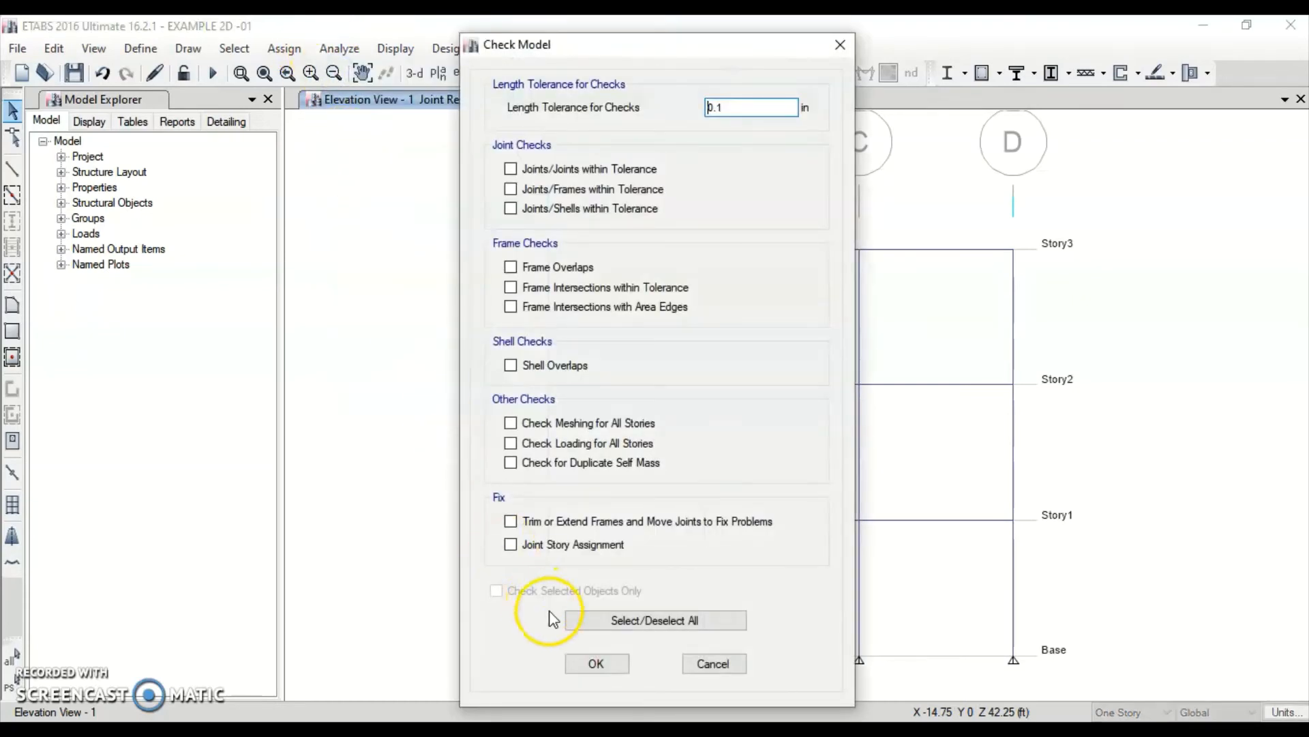
pyautogui.click(596, 662)
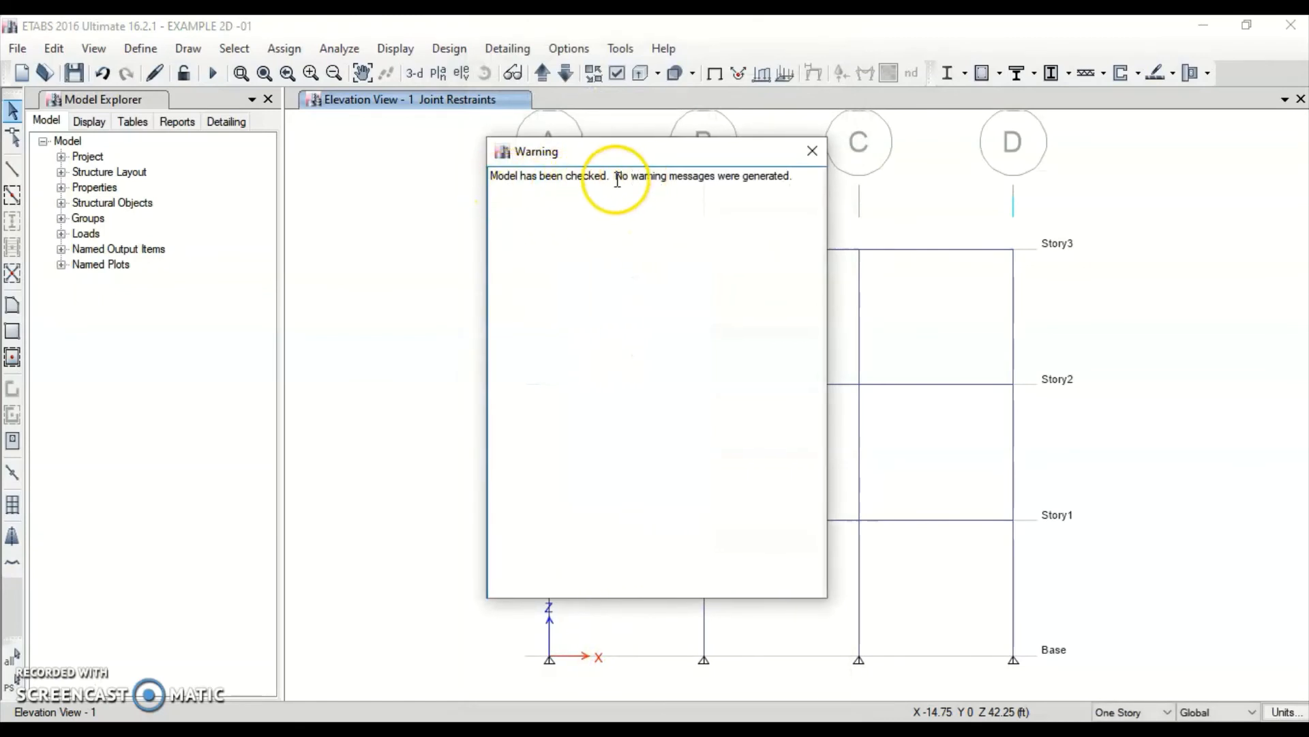
pyautogui.click(812, 151)
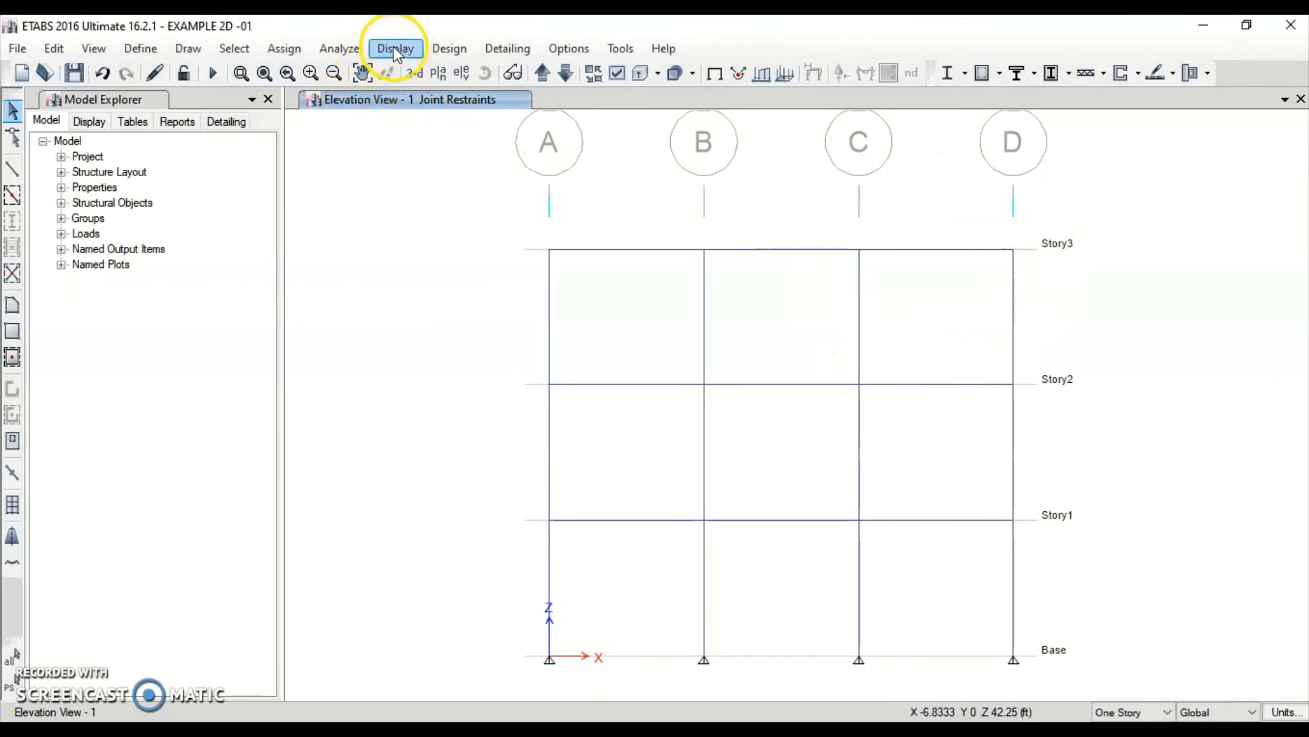
# Run the analysis, and briefly play the animation of the frame's deformed shape under the Dead case.
pyautogui.click(353, 49)
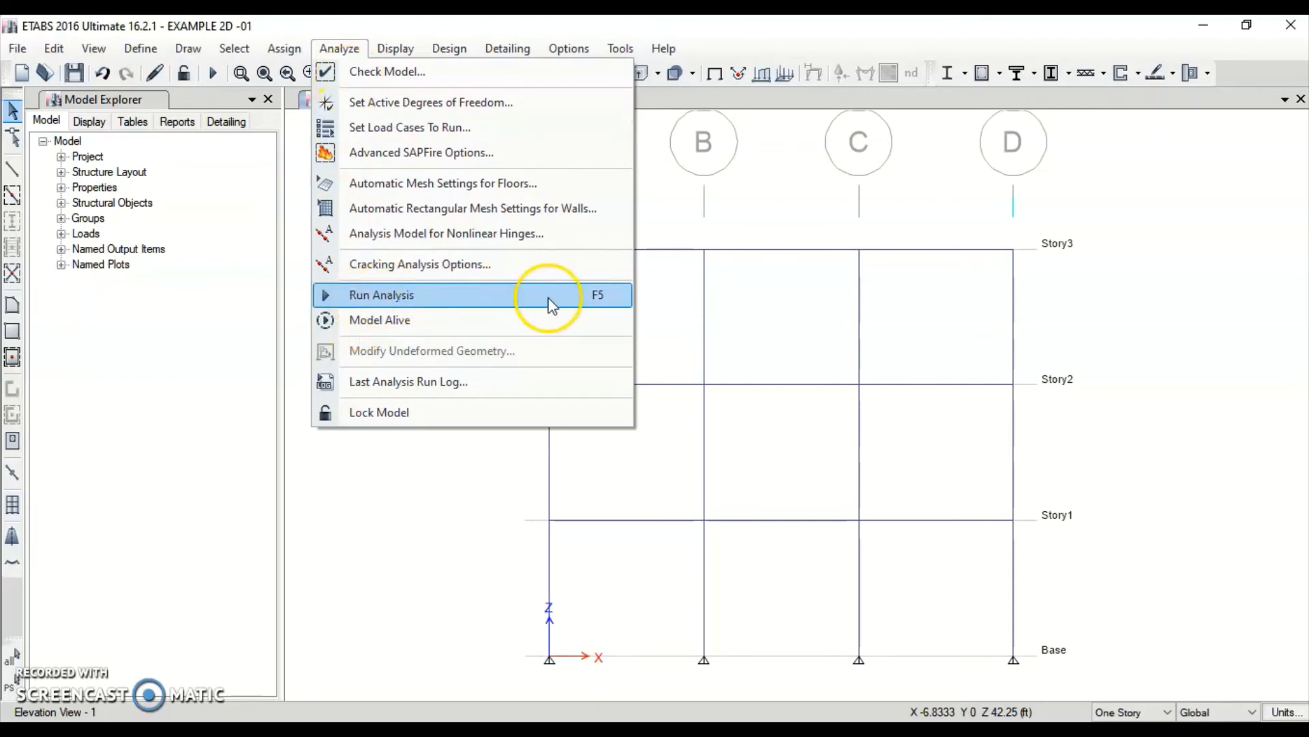
pyautogui.click(213, 75)
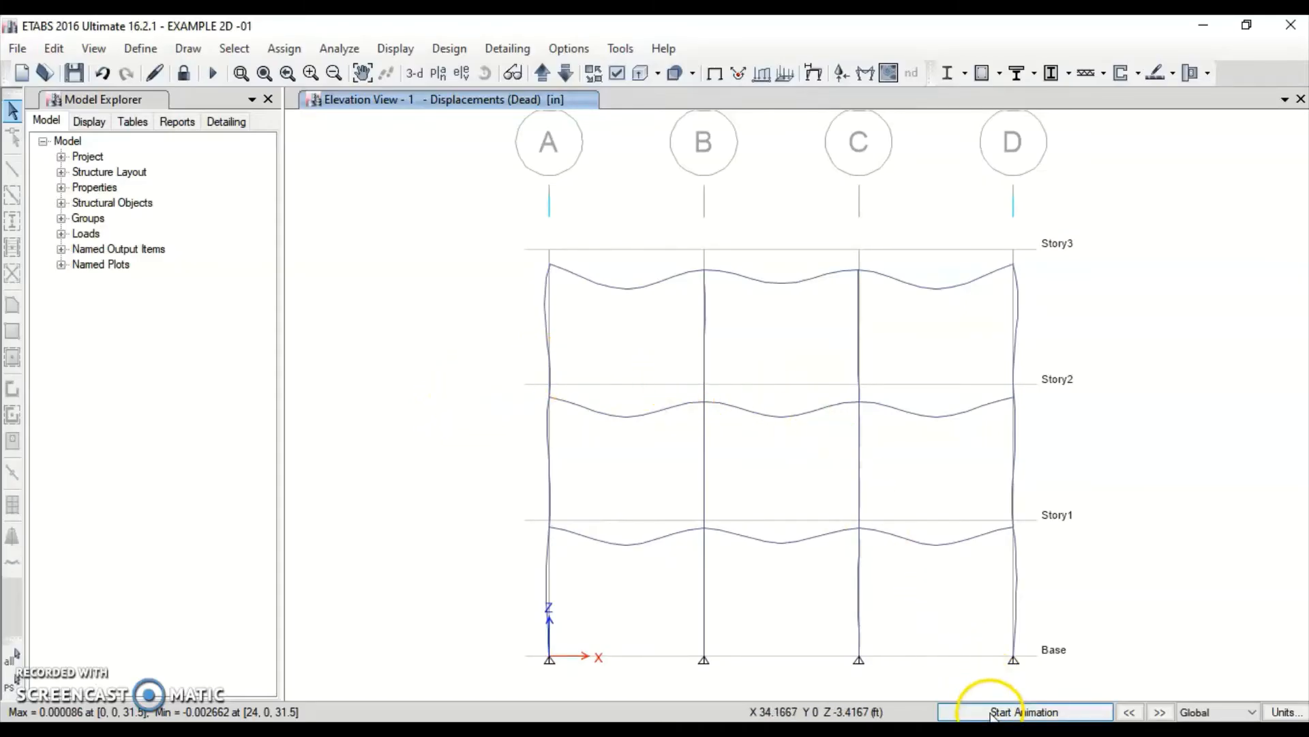
pyautogui.click(992, 713)
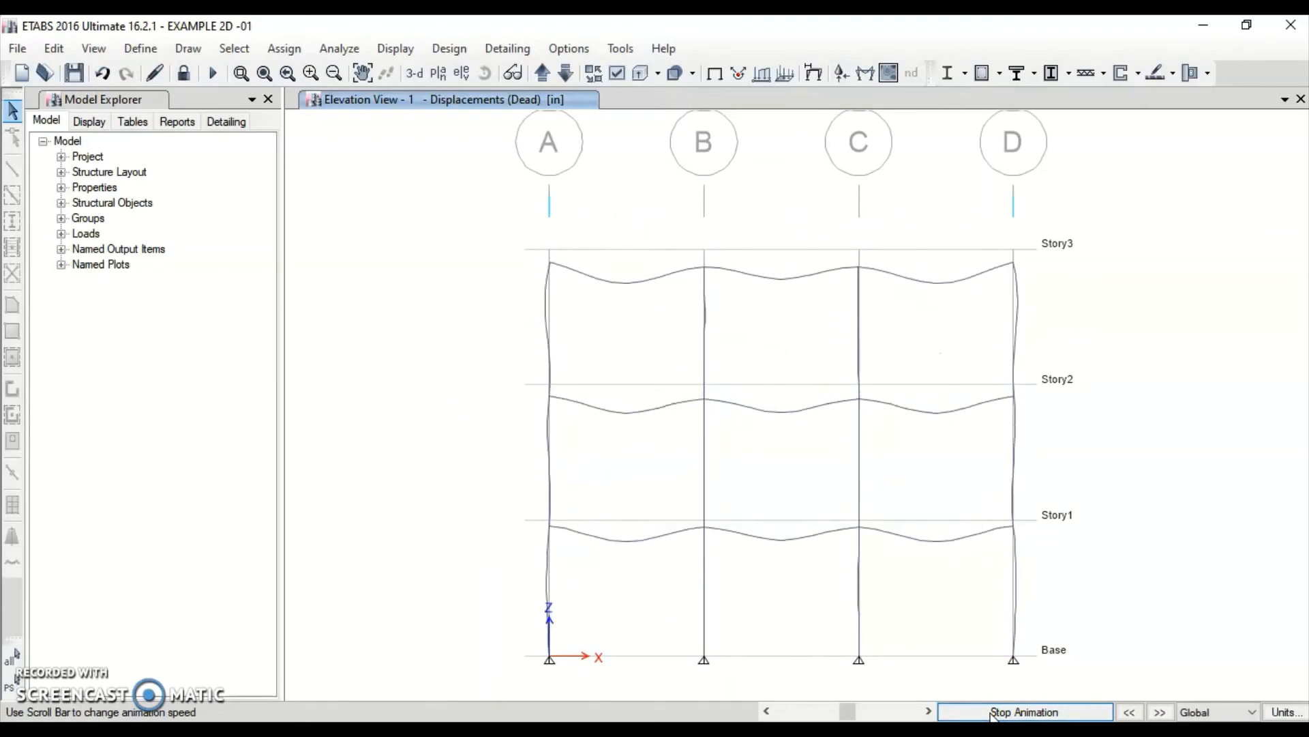
pyautogui.click(992, 713)
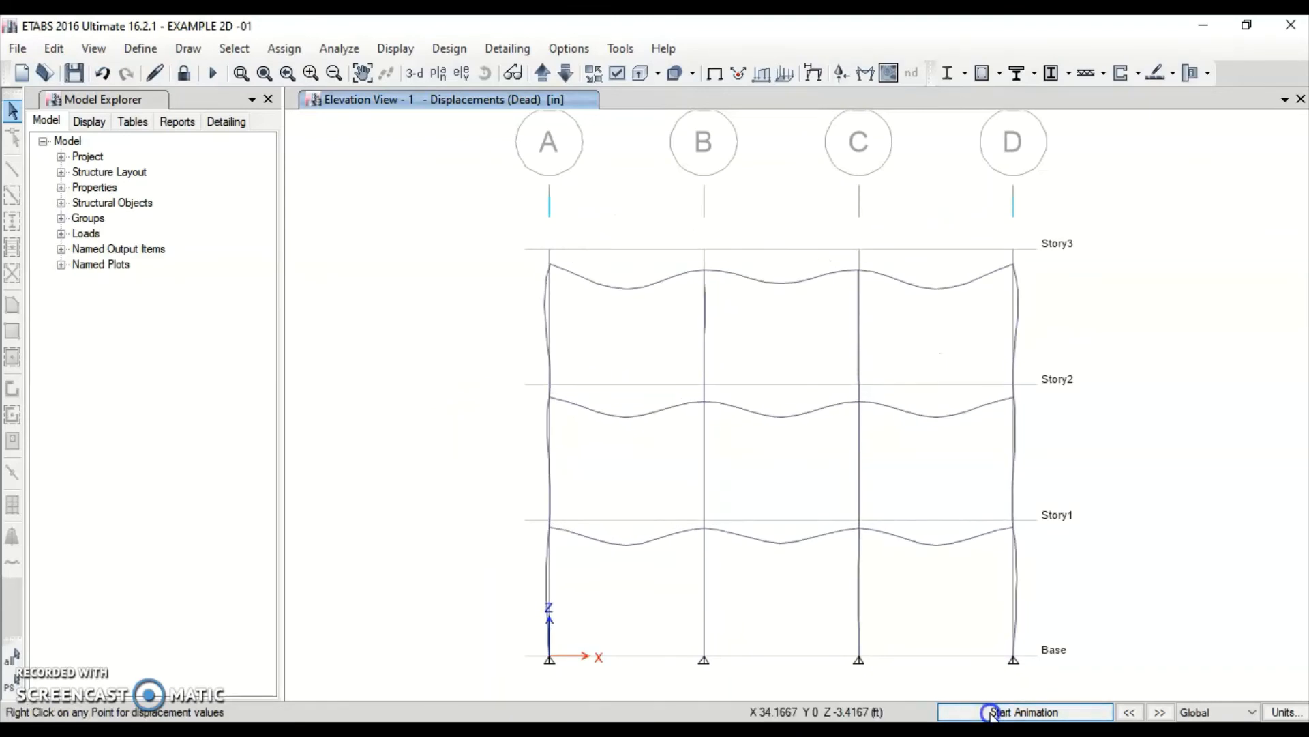
# Inspect the displacements and drift of the Story3 joint on grid line B, and close the details.
pyautogui.moveTo(708, 278)
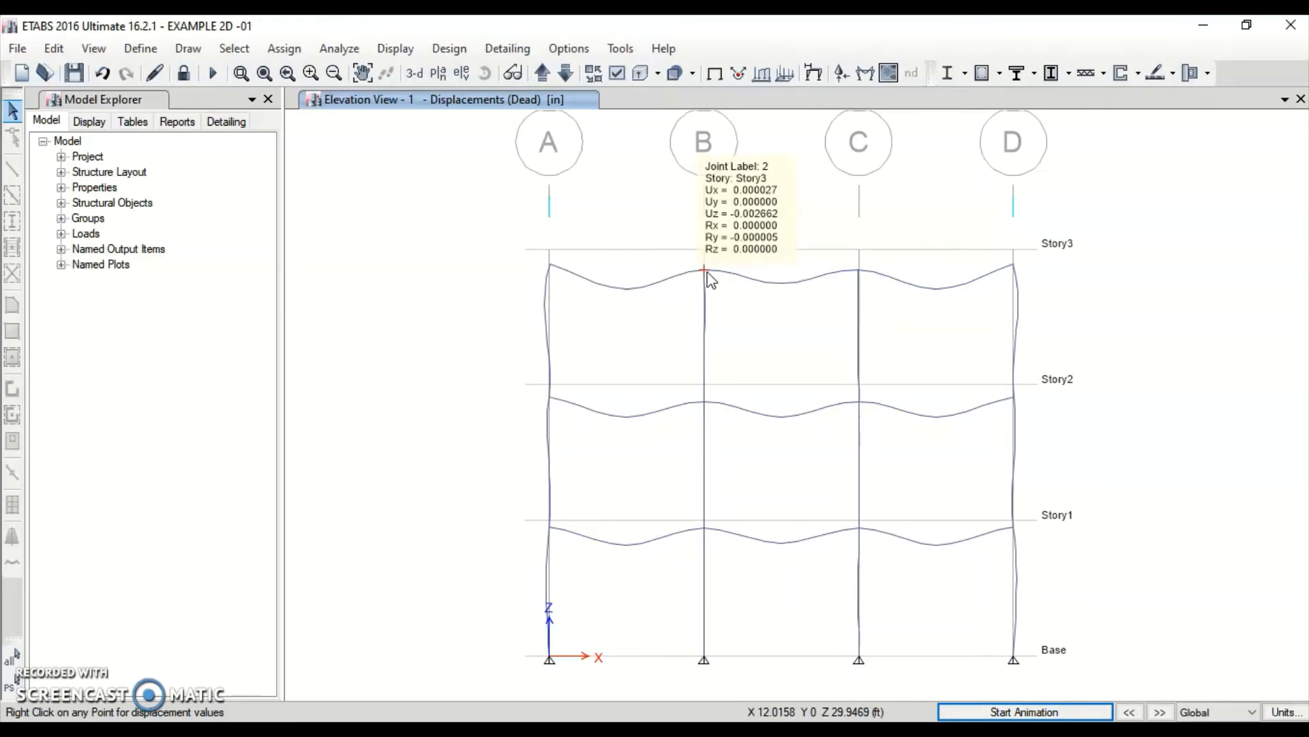
pyautogui.click(750, 216)
pyautogui.rightClick(704, 268)
pyautogui.rightClick(704, 270)
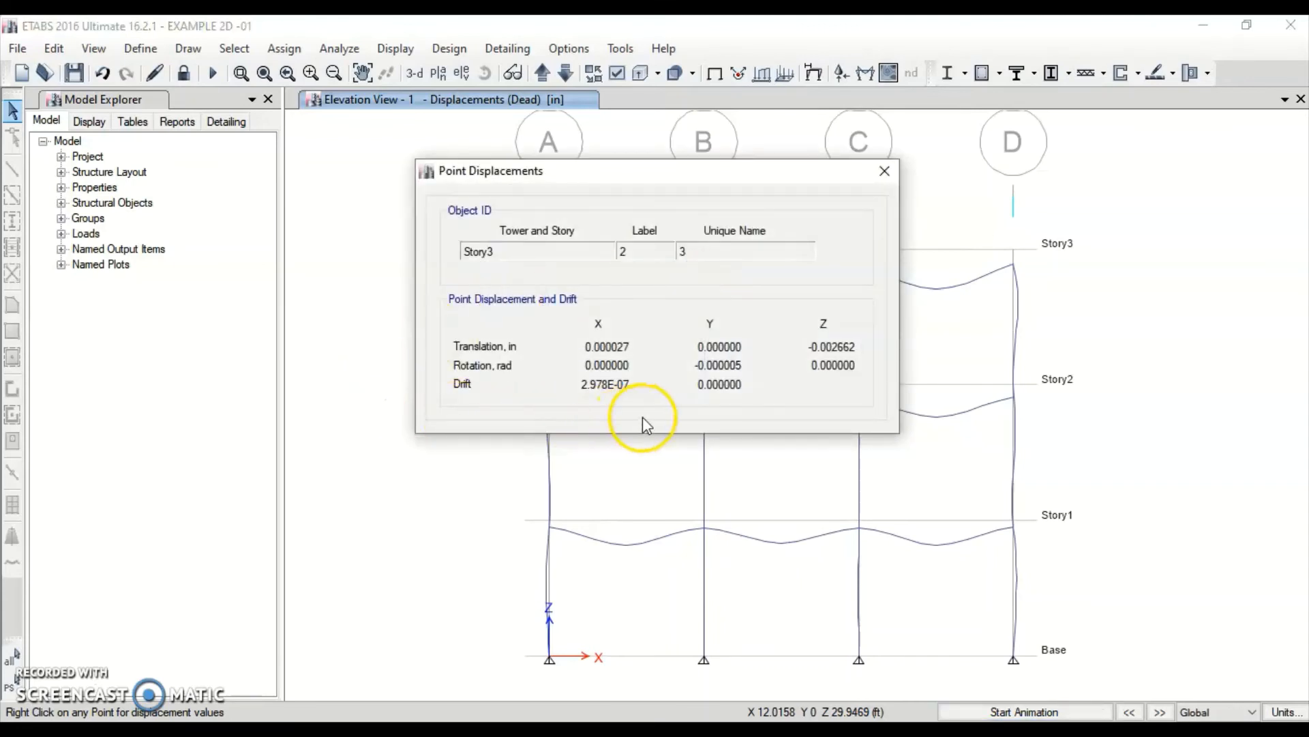
pyautogui.click(873, 177)
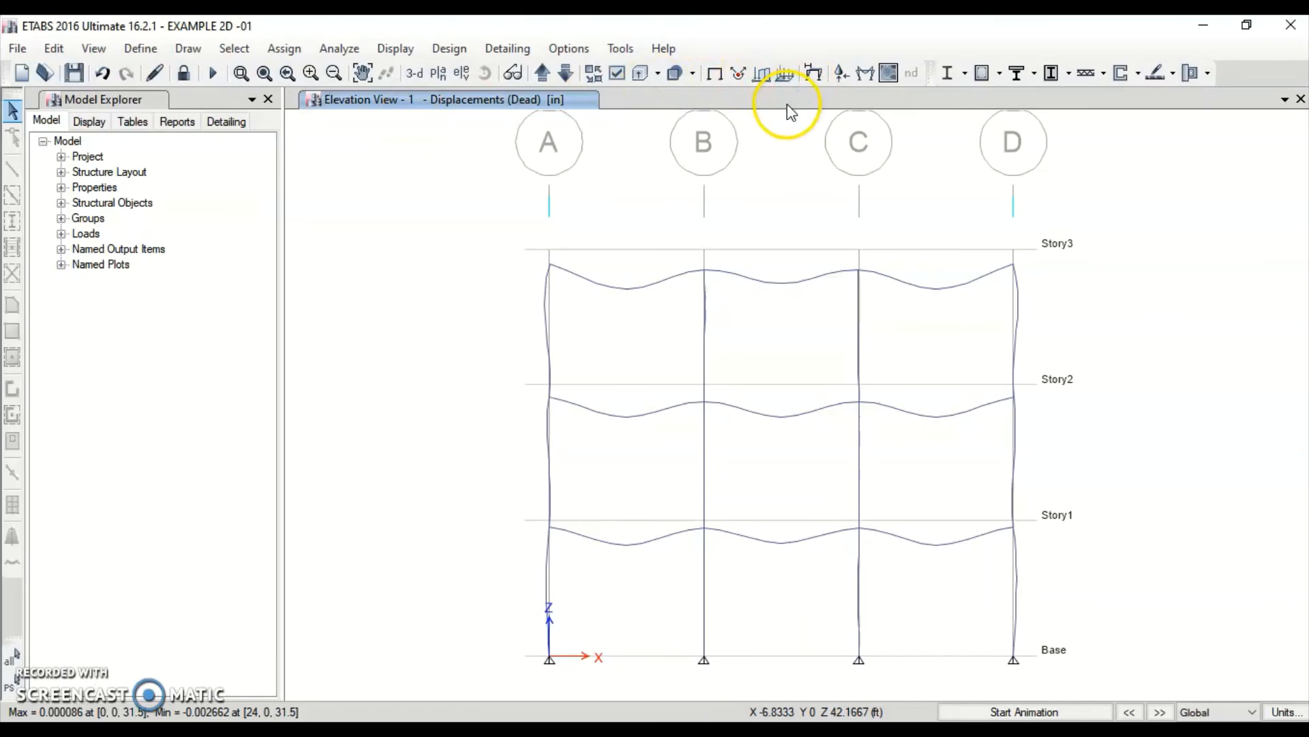
# Display the frame's axial force diagram for the 1.4DL combination, filled and with values at controlling stations.
pyautogui.click(865, 73)
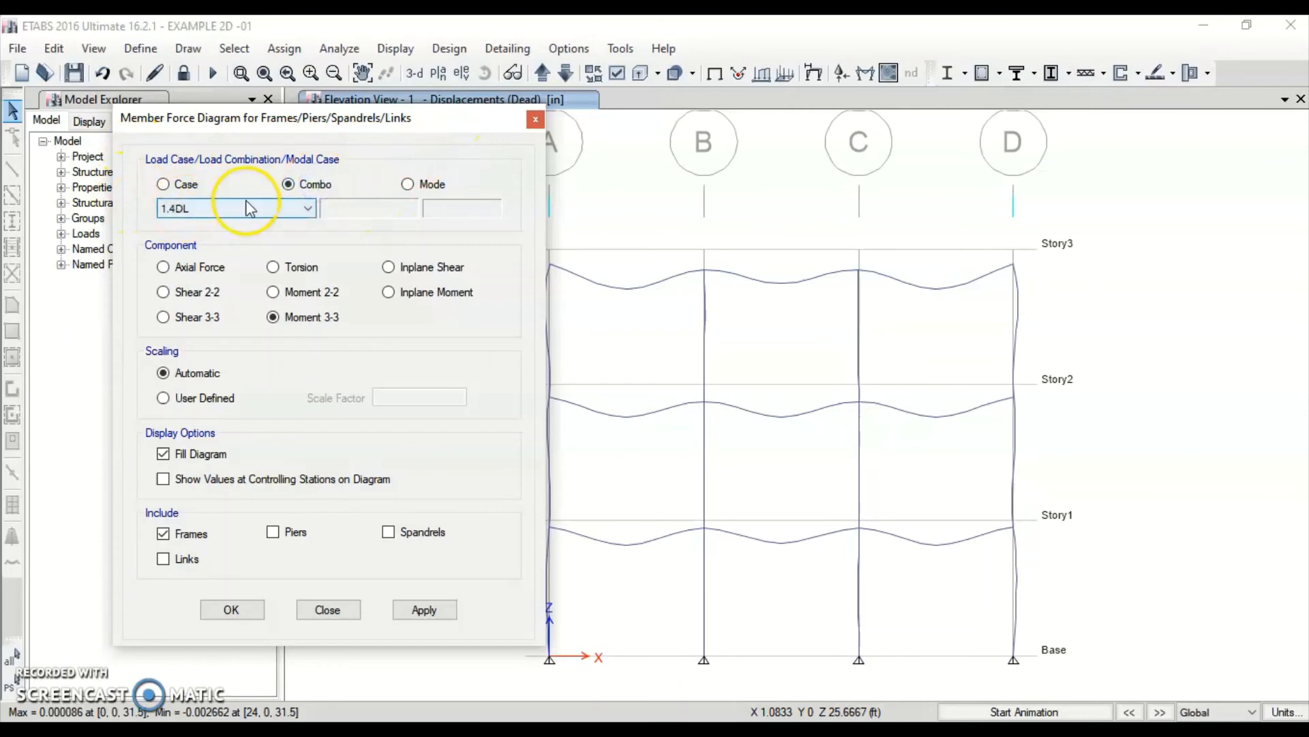
pyautogui.click(294, 205)
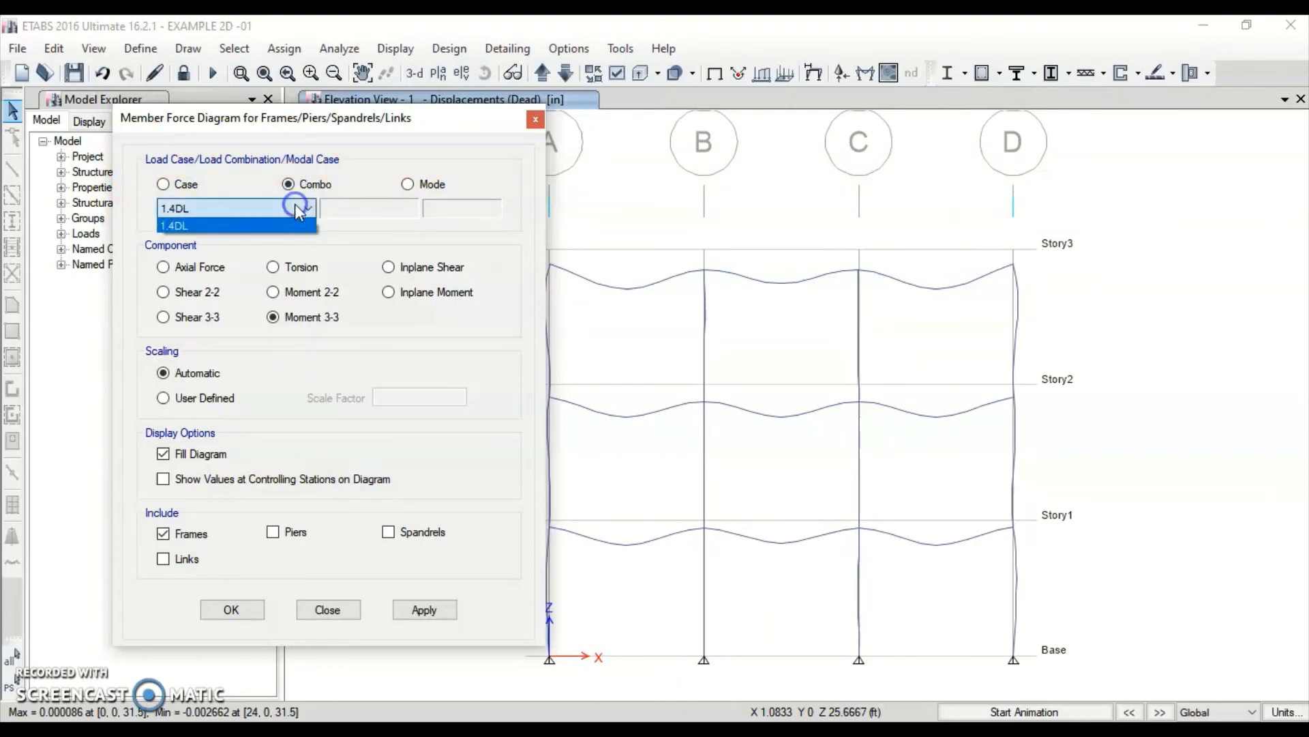
pyautogui.click(293, 206)
pyautogui.click(163, 184)
pyautogui.click(187, 205)
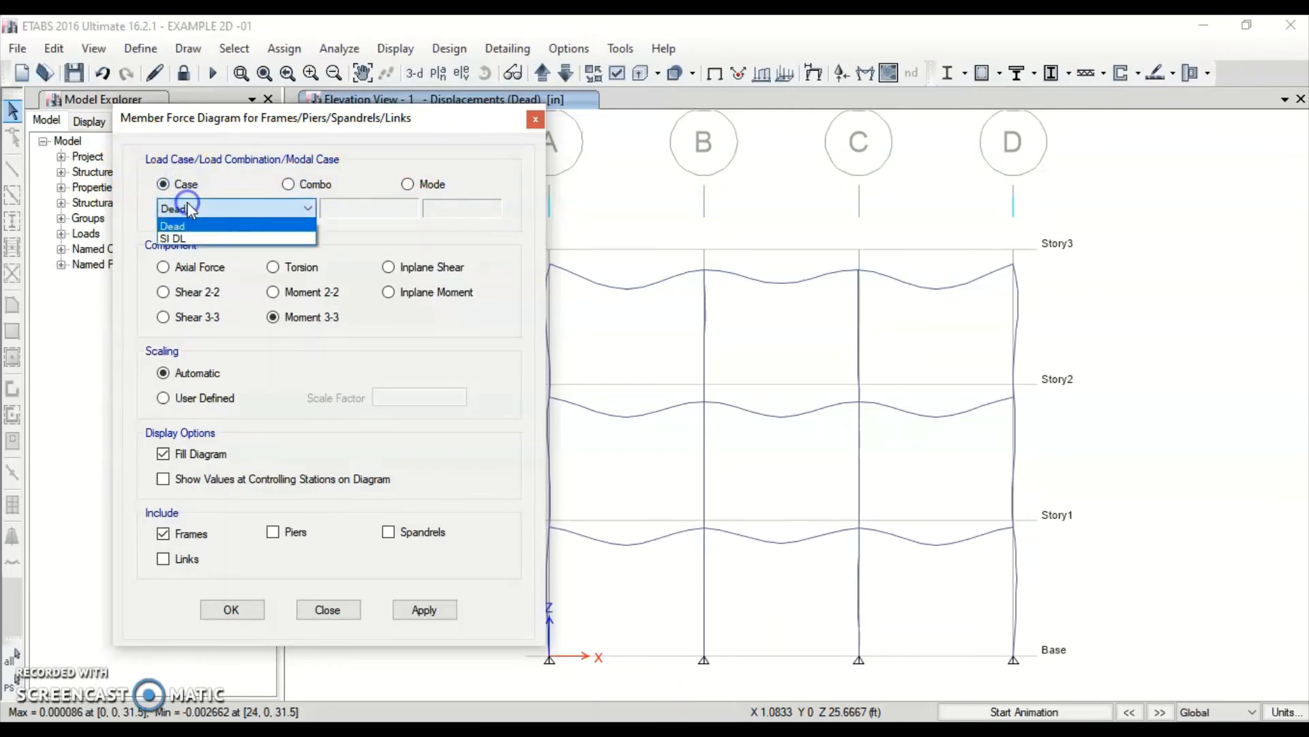
pyautogui.click(186, 204)
pyautogui.click(309, 185)
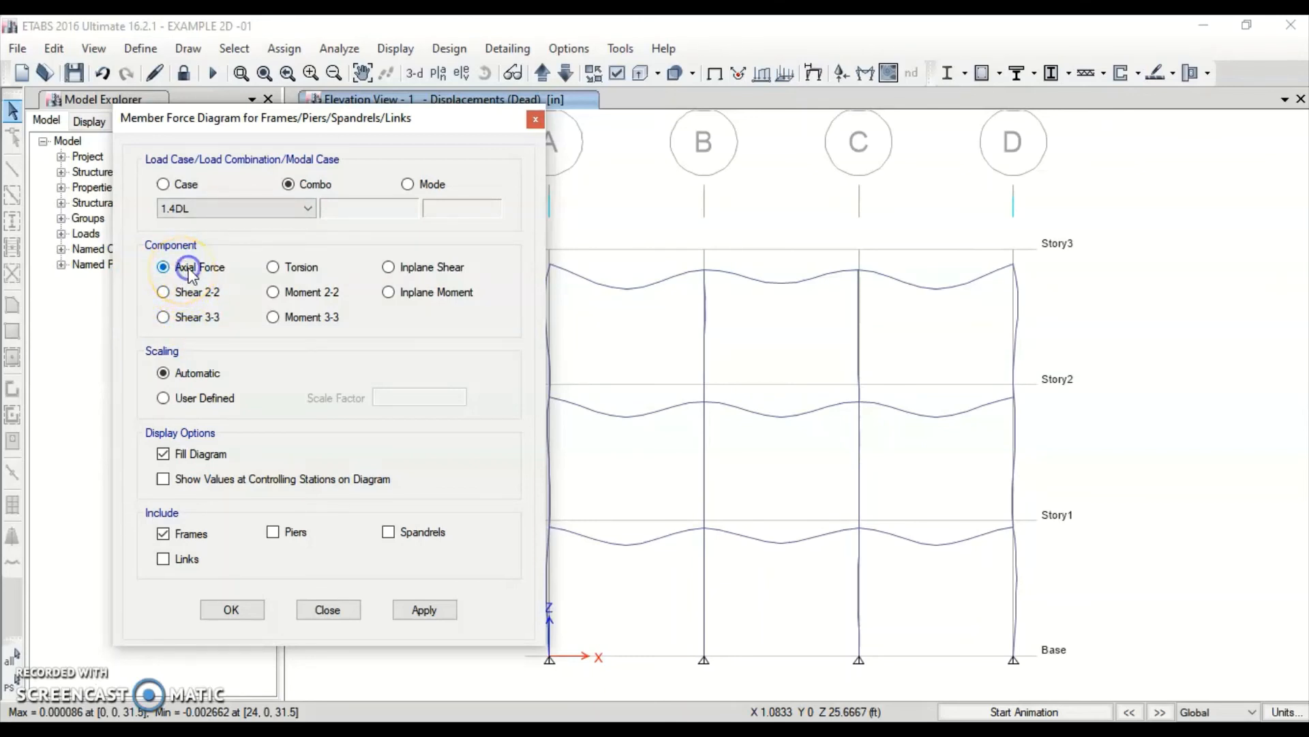
pyautogui.click(163, 479)
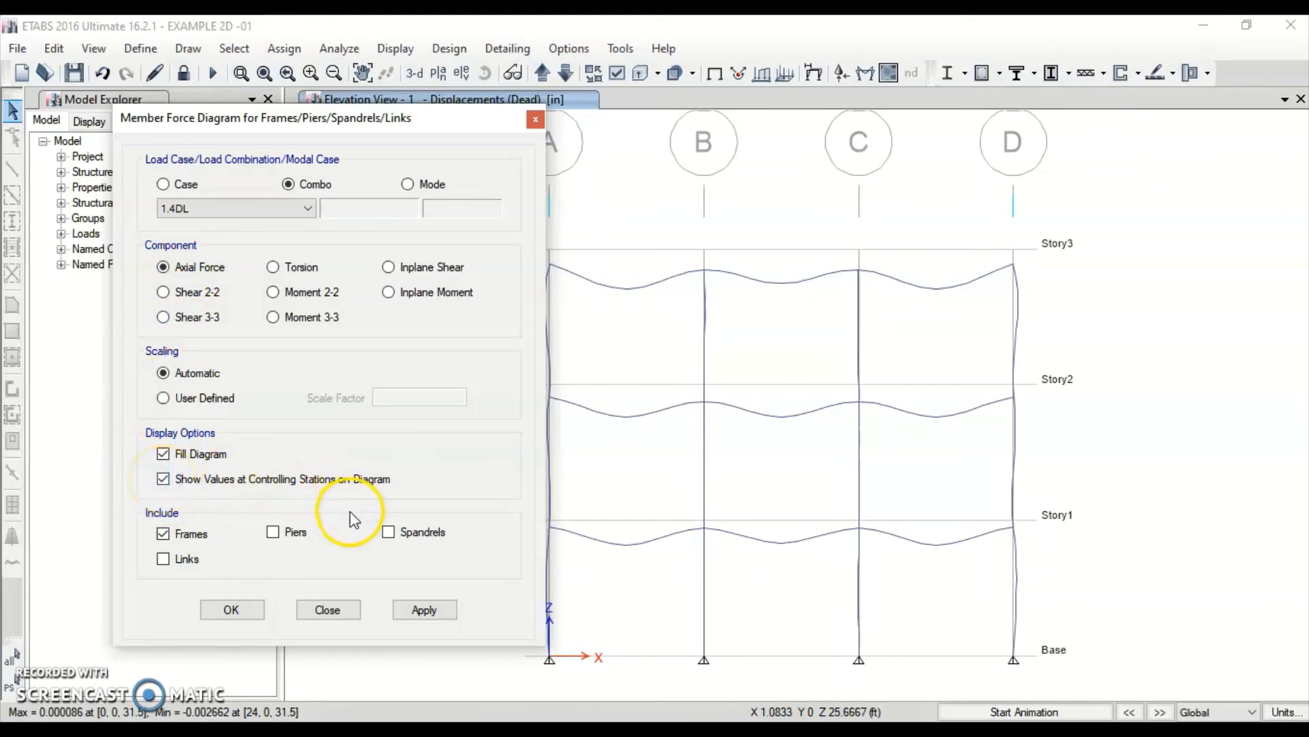
pyautogui.click(417, 609)
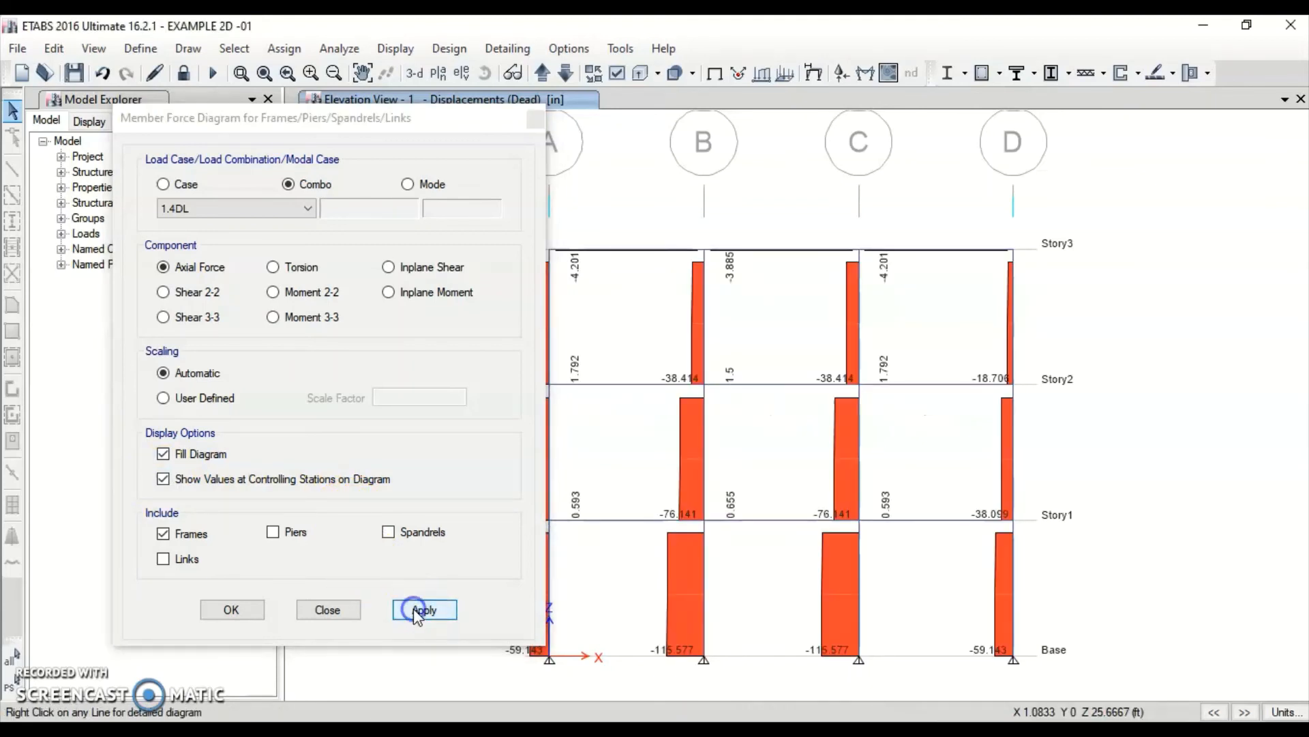
# Move the force diagram dialog clear of the frame, and display the Moment 3-3 diagram for the 1.4DL combination.
pyautogui.moveTo(341, 123)
pyautogui.mouseDown()
pyautogui.moveTo(181, 133)
pyautogui.moveTo(247, 112)
pyautogui.mouseUp()
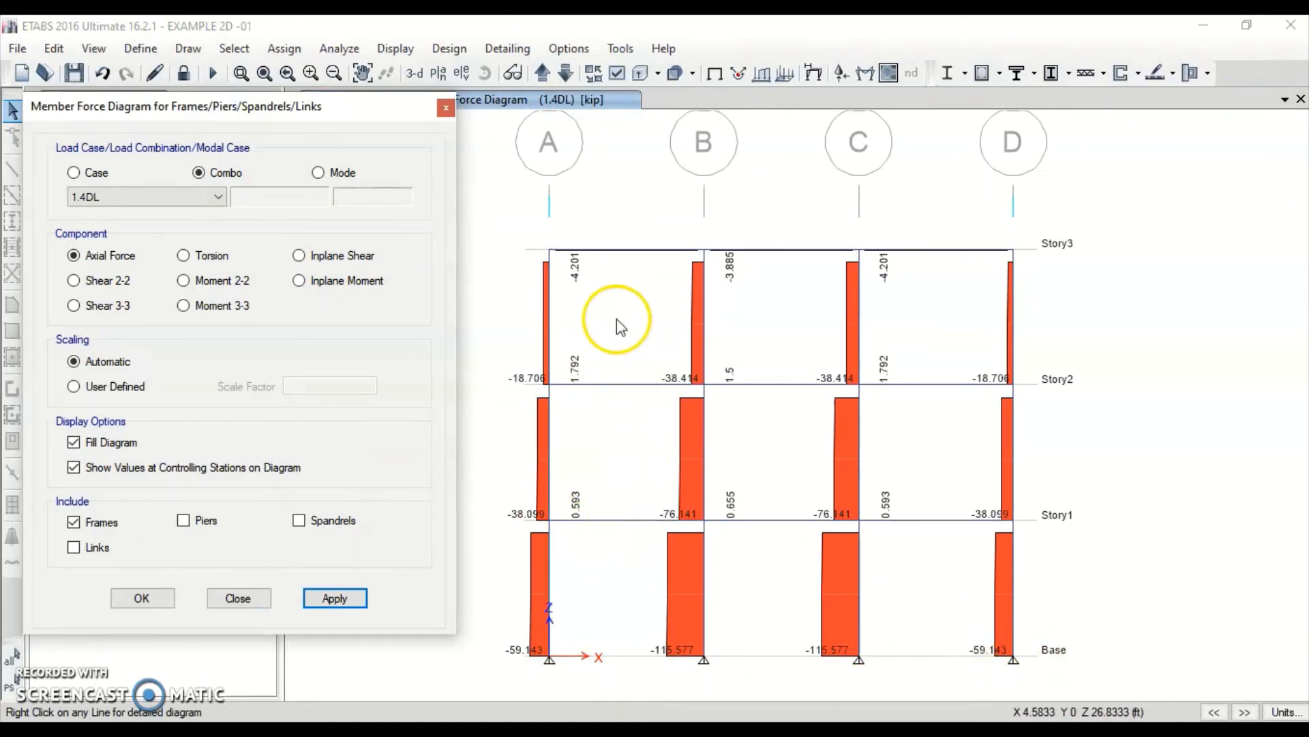
pyautogui.moveTo(554, 439)
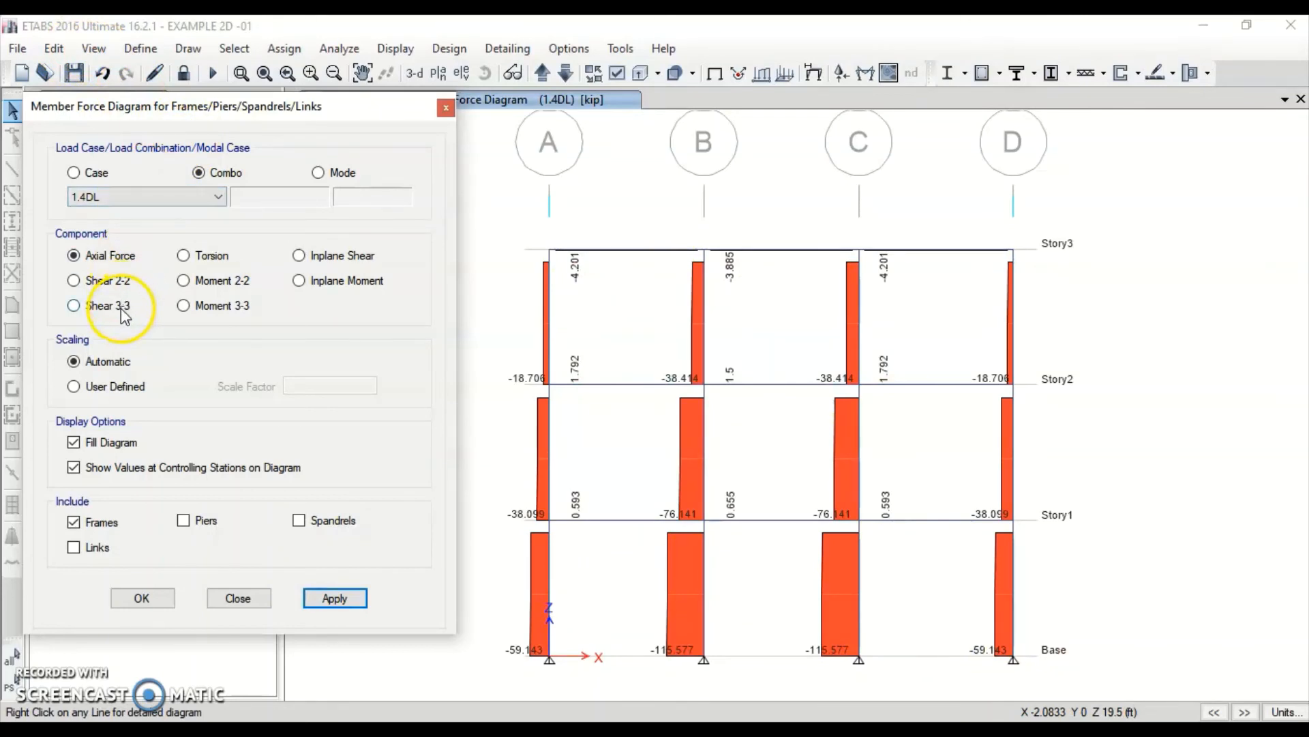
pyautogui.click(209, 308)
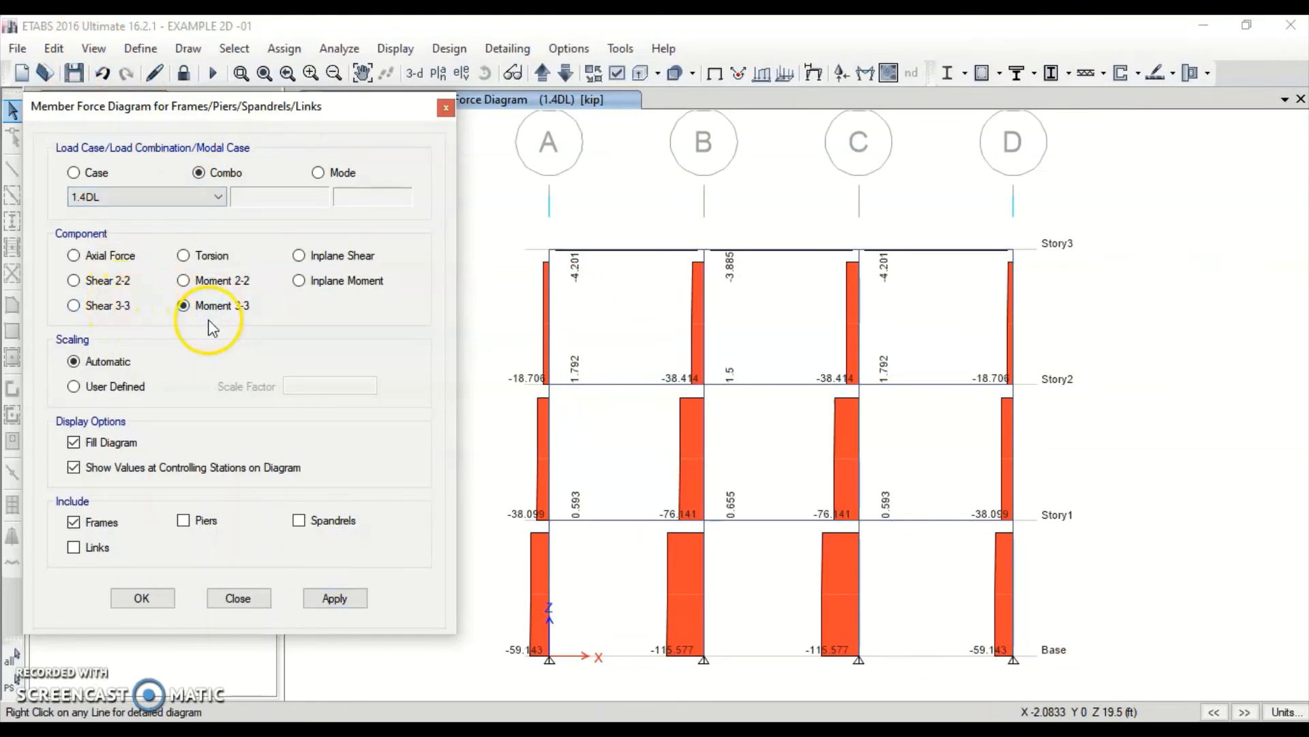
pyautogui.click(334, 598)
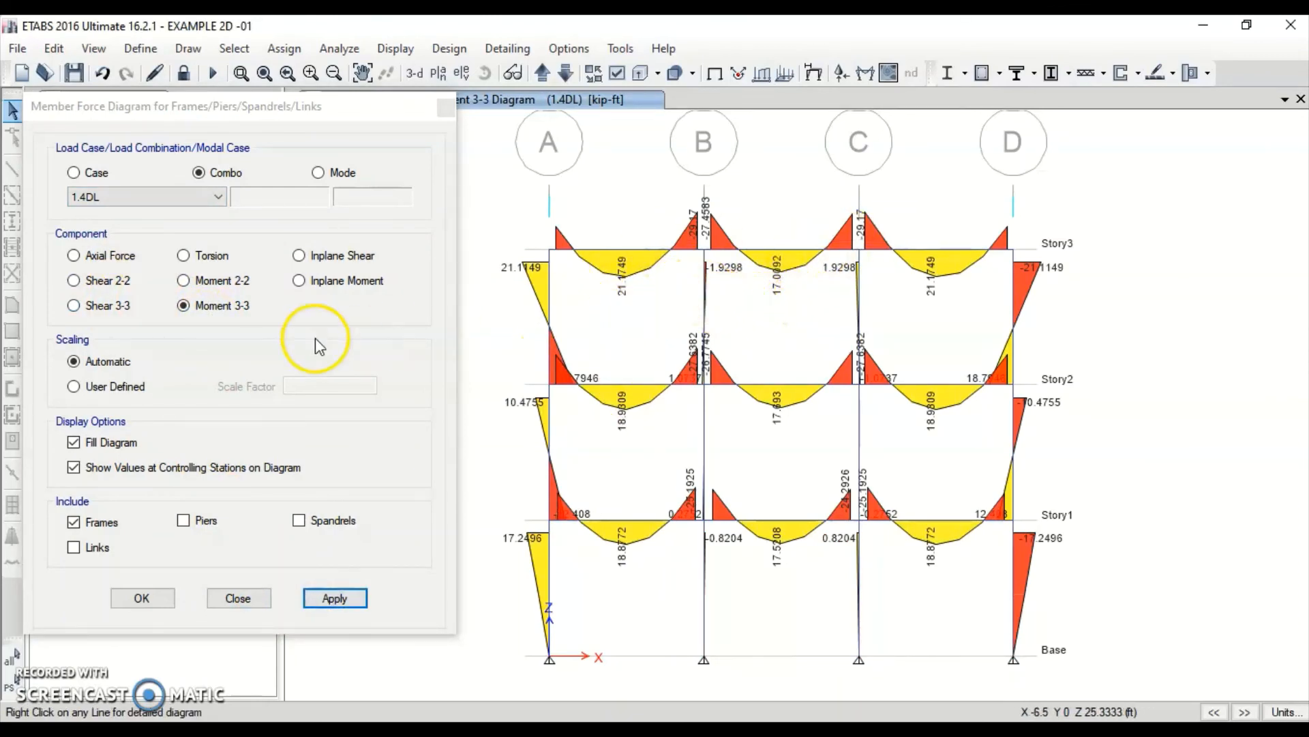
# Display the Shear 2-2 force diagram for the 1.4DL combination, and close the diagram settings.
pyautogui.click(105, 281)
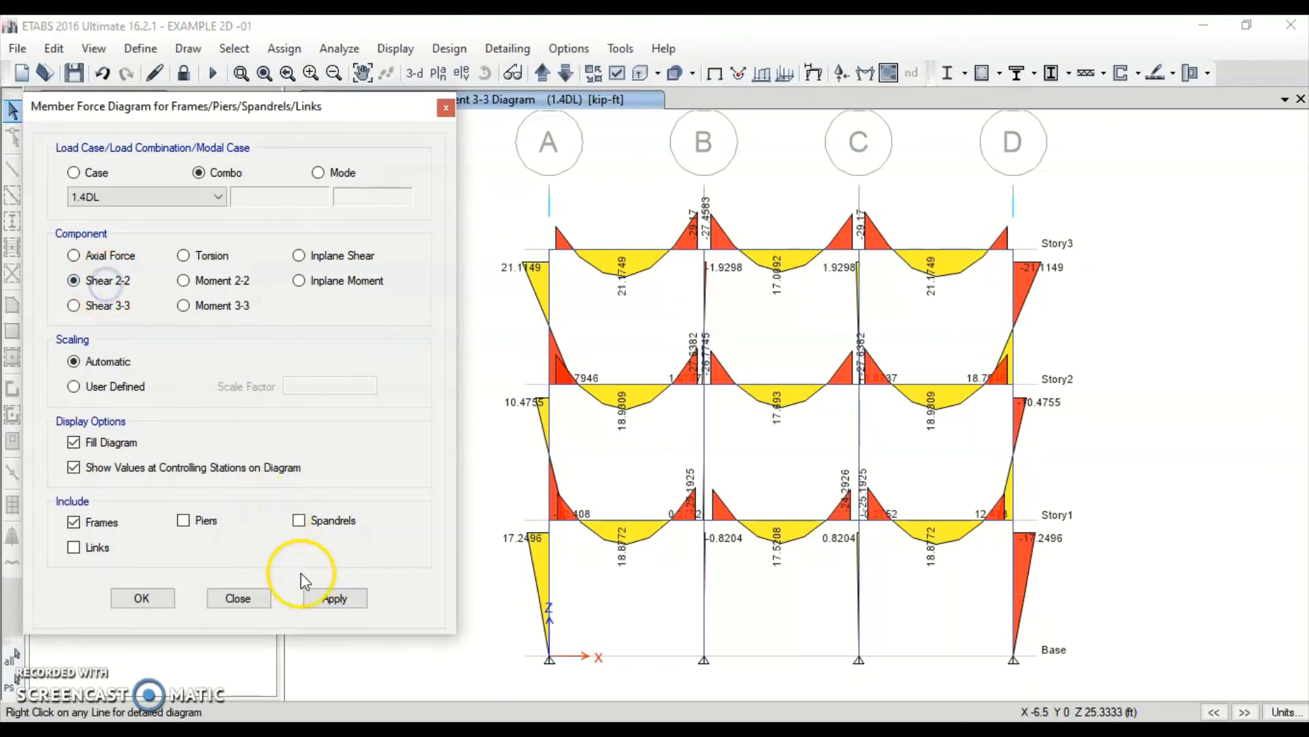
pyautogui.click(335, 599)
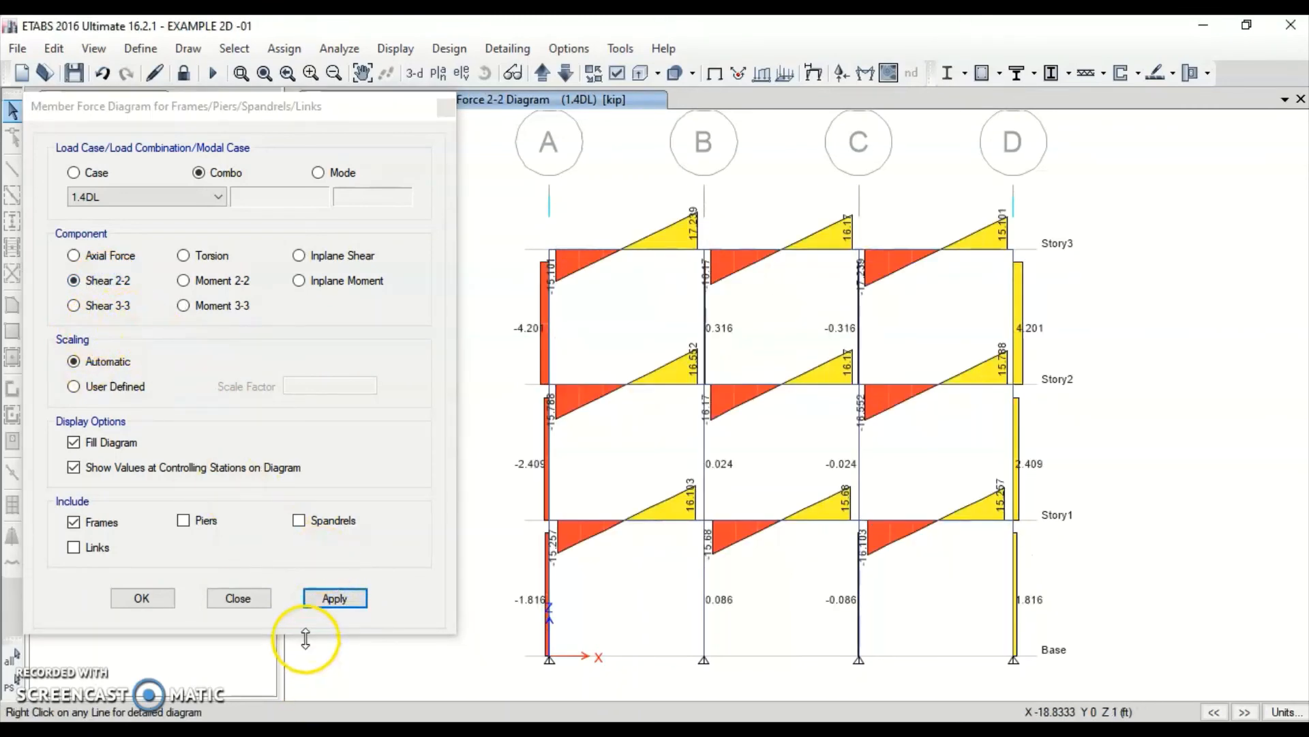
pyautogui.click(159, 599)
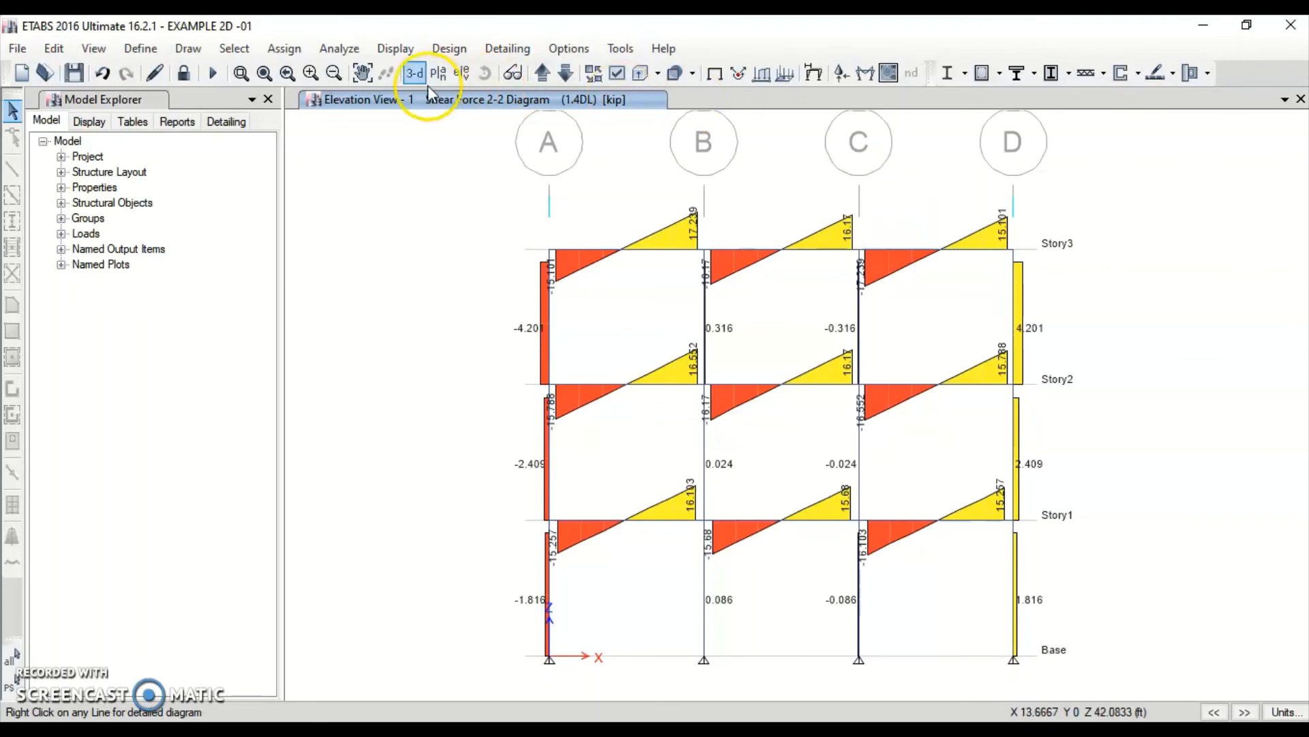
pyautogui.click(461, 52)
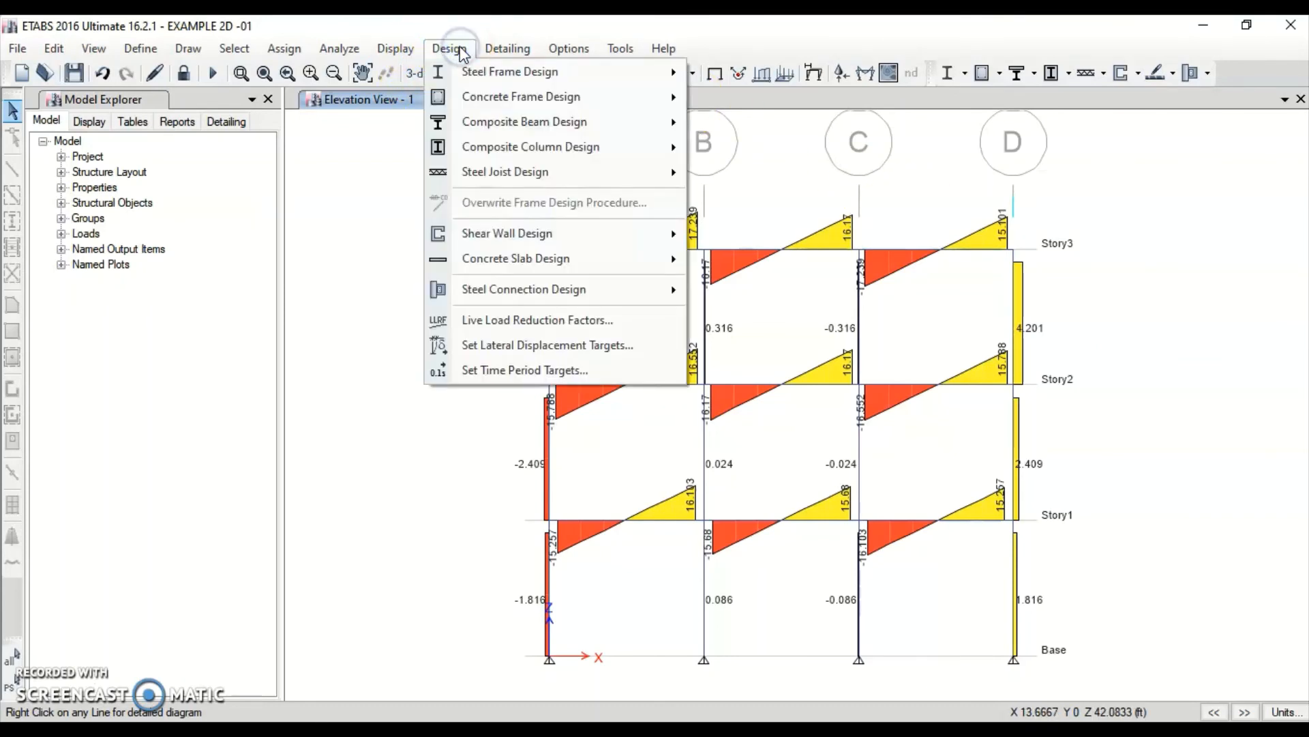
pyautogui.moveTo(470, 106)
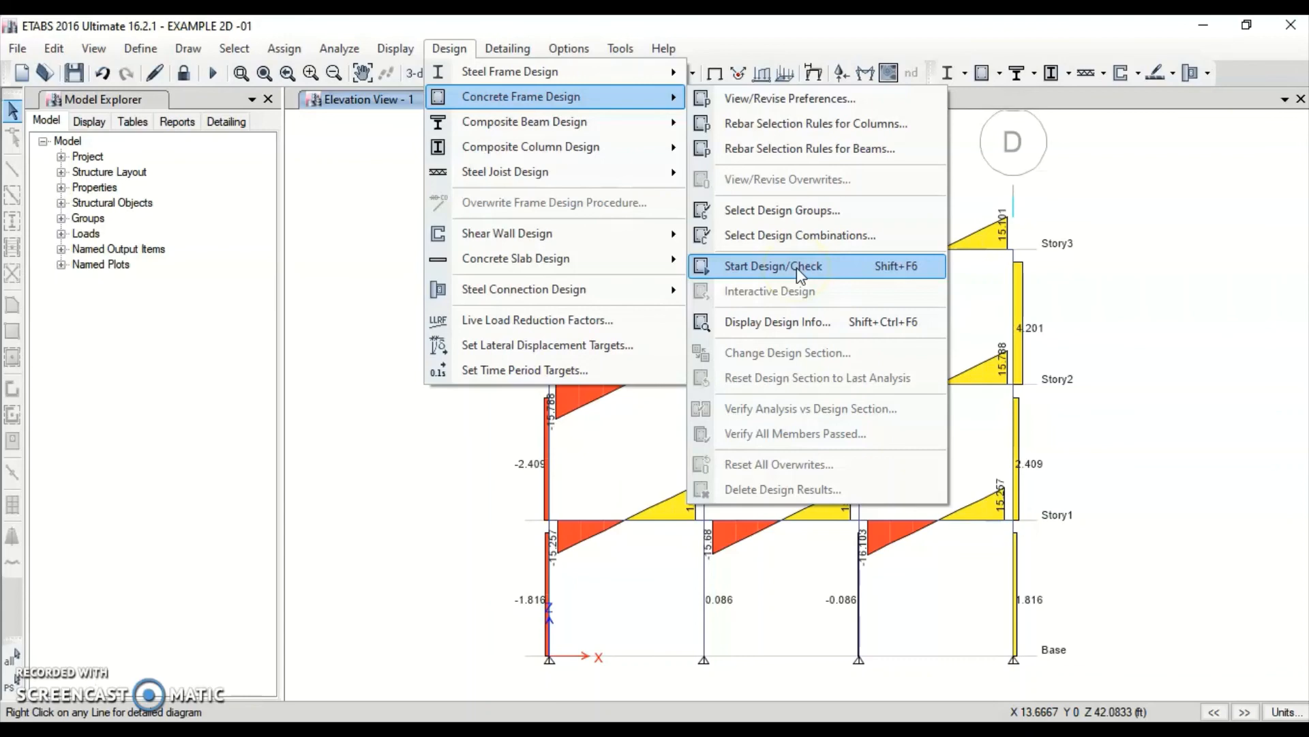
pyautogui.click(284, 245)
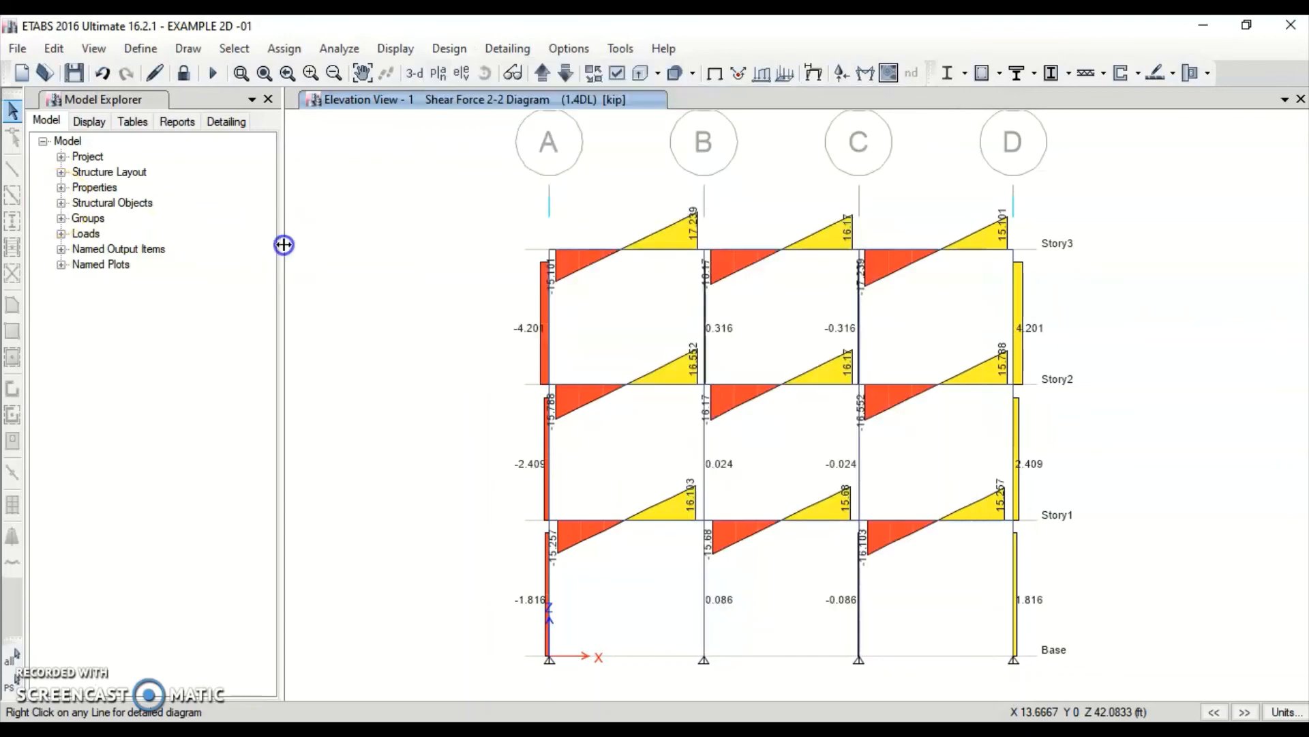
# Inspect the detailed shear, moment and deflection diagrams of the Story2 beam between grid lines A and B, and close them.
pyautogui.rightClick(629, 383)
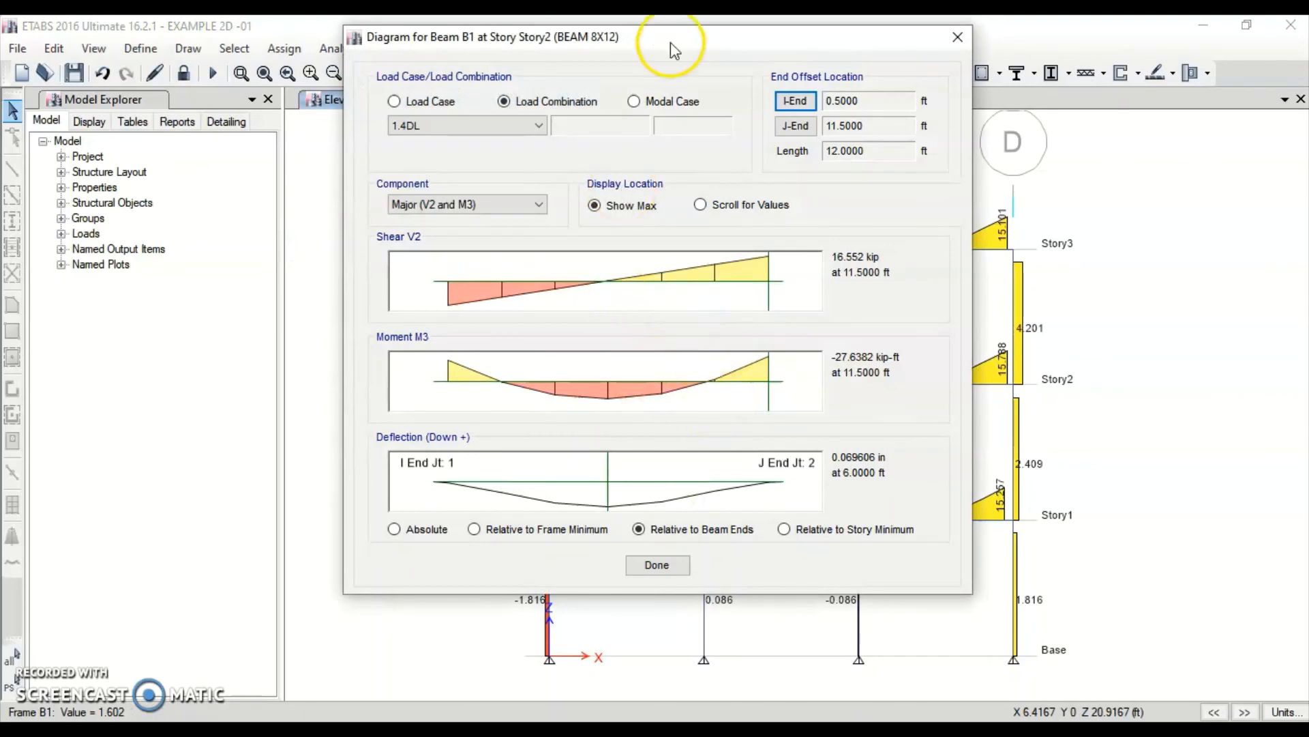
pyautogui.moveTo(669, 40); pyautogui.dragTo(980, 85)
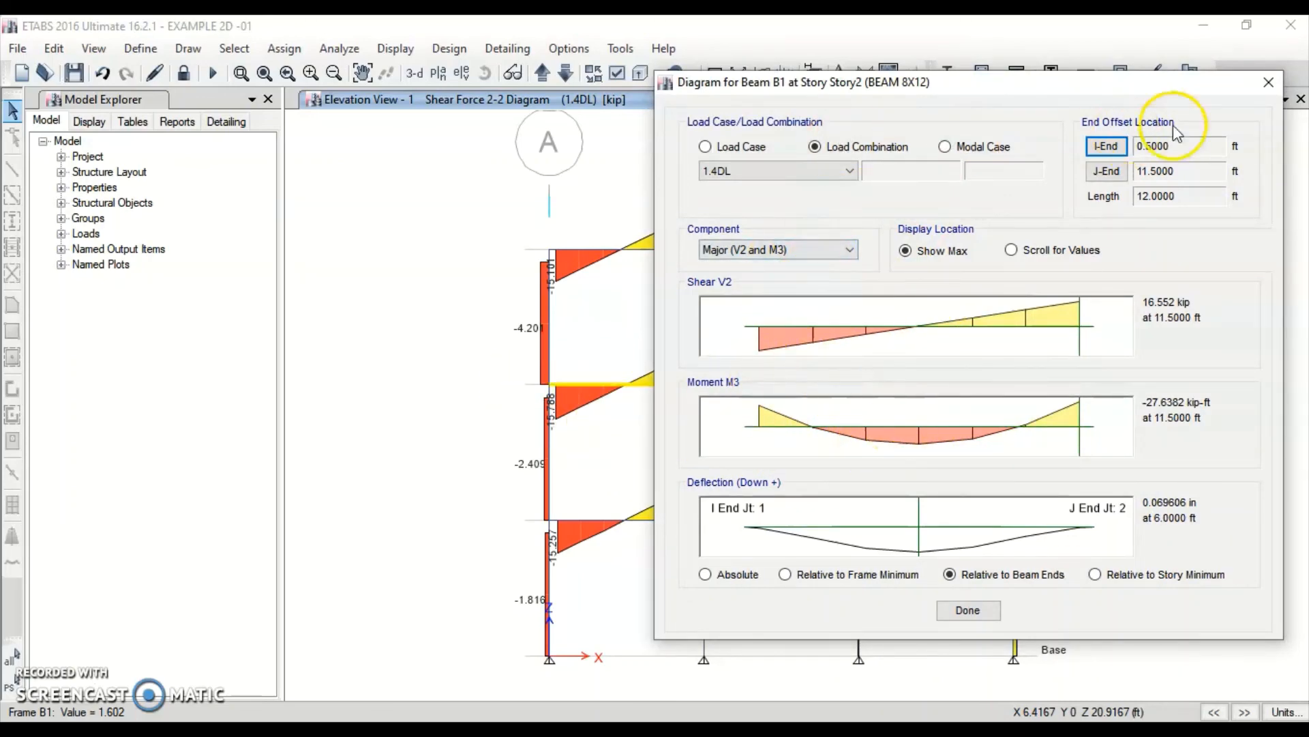
pyautogui.click(1258, 84)
# Reopen the Story2 beam's diagrams between grids A and B, view Axial (P and T), return to Major (V2 and M3), and close them.
pyautogui.click(626, 384)
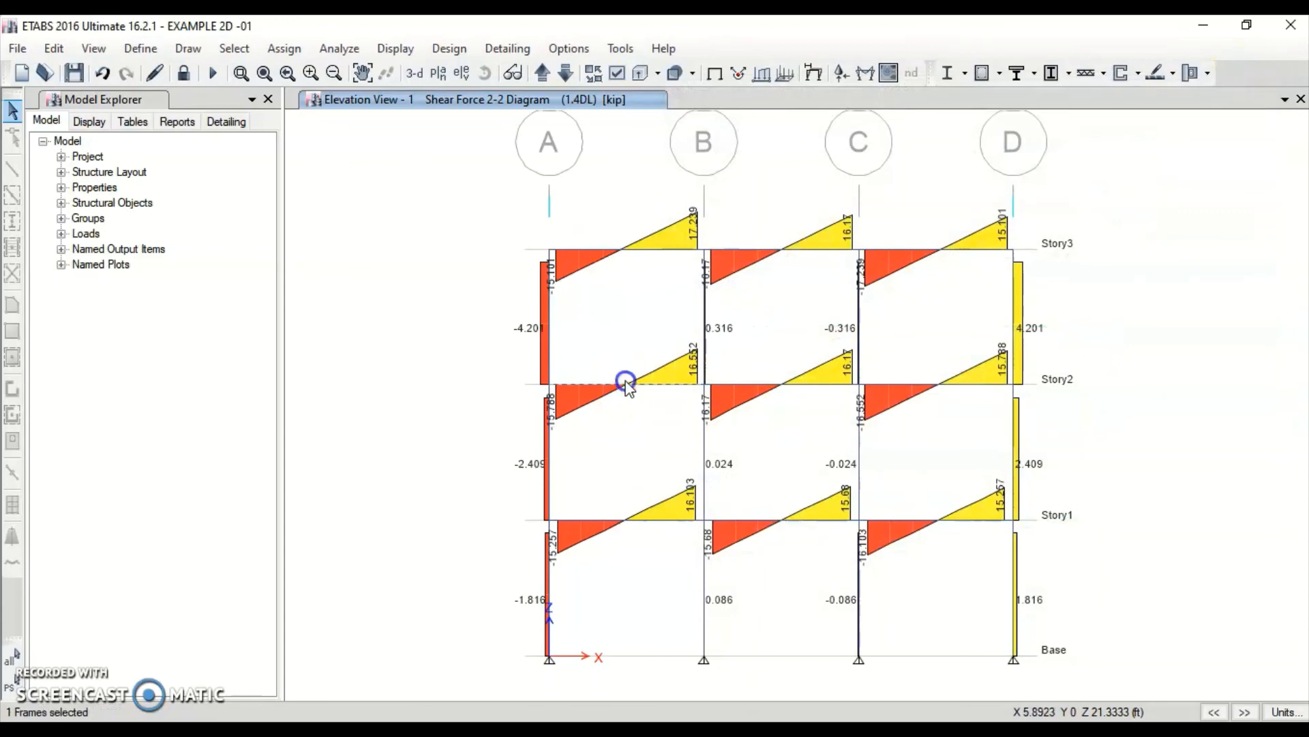
pyautogui.rightClick(626, 384)
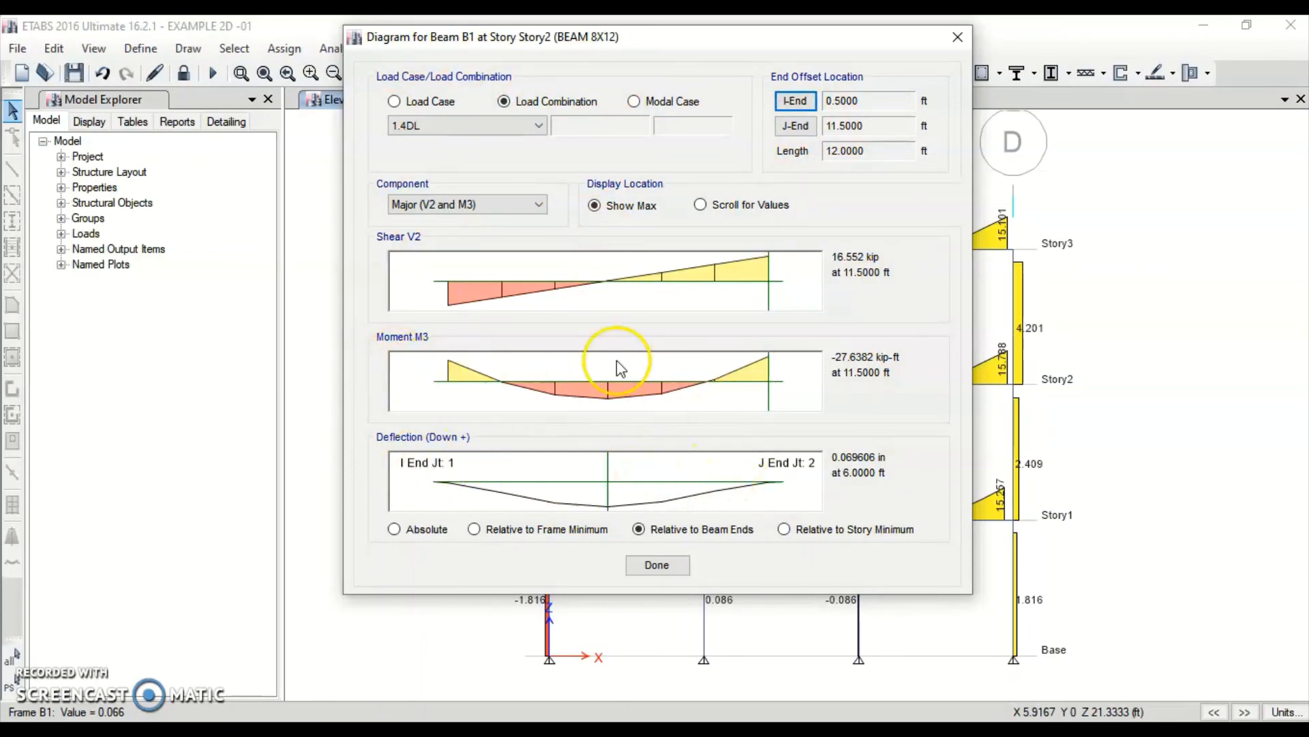
pyautogui.click(458, 207)
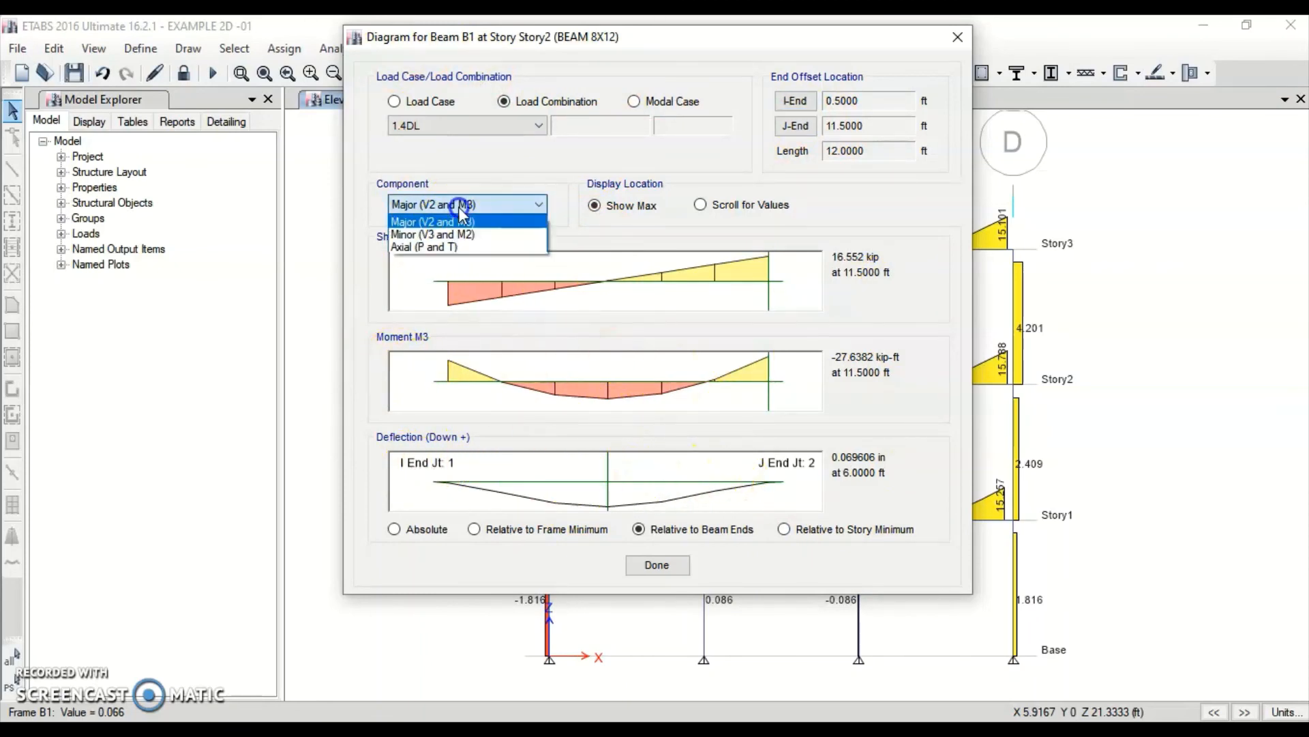
pyautogui.click(455, 247)
pyautogui.click(464, 205)
pyautogui.click(463, 239)
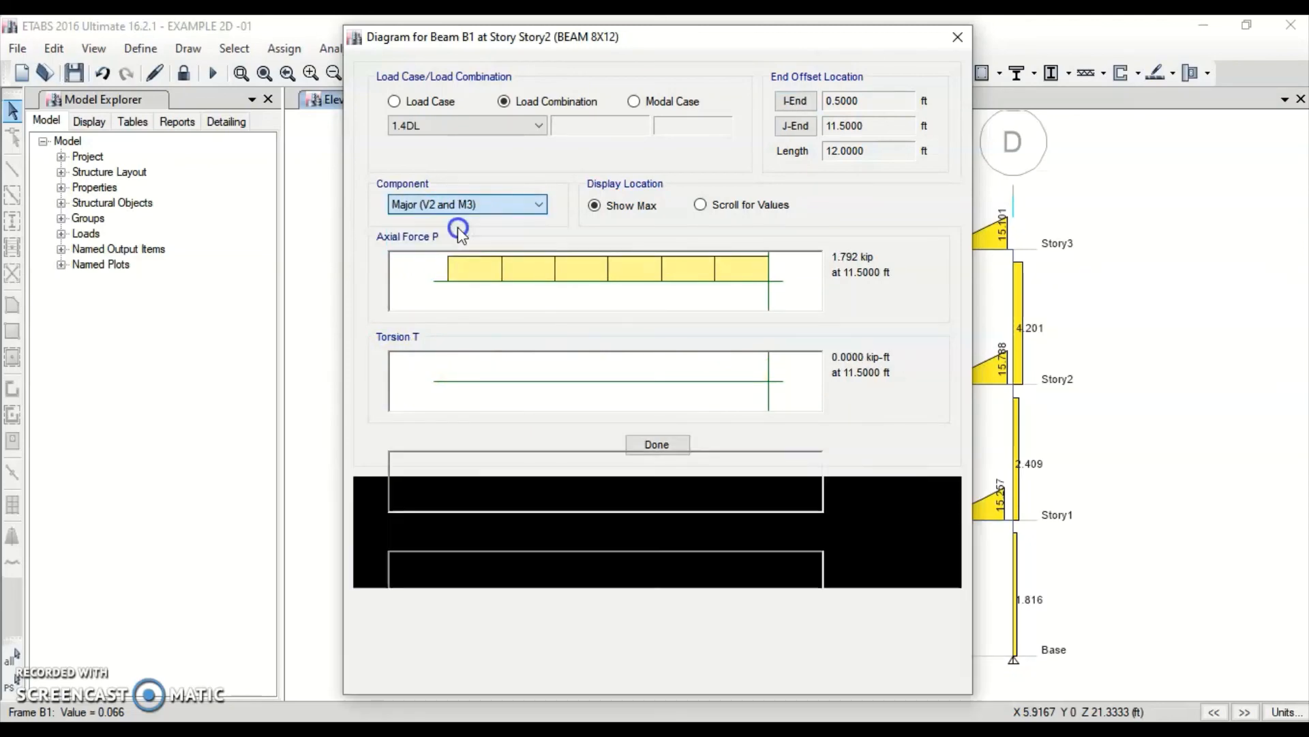
pyautogui.click(657, 565)
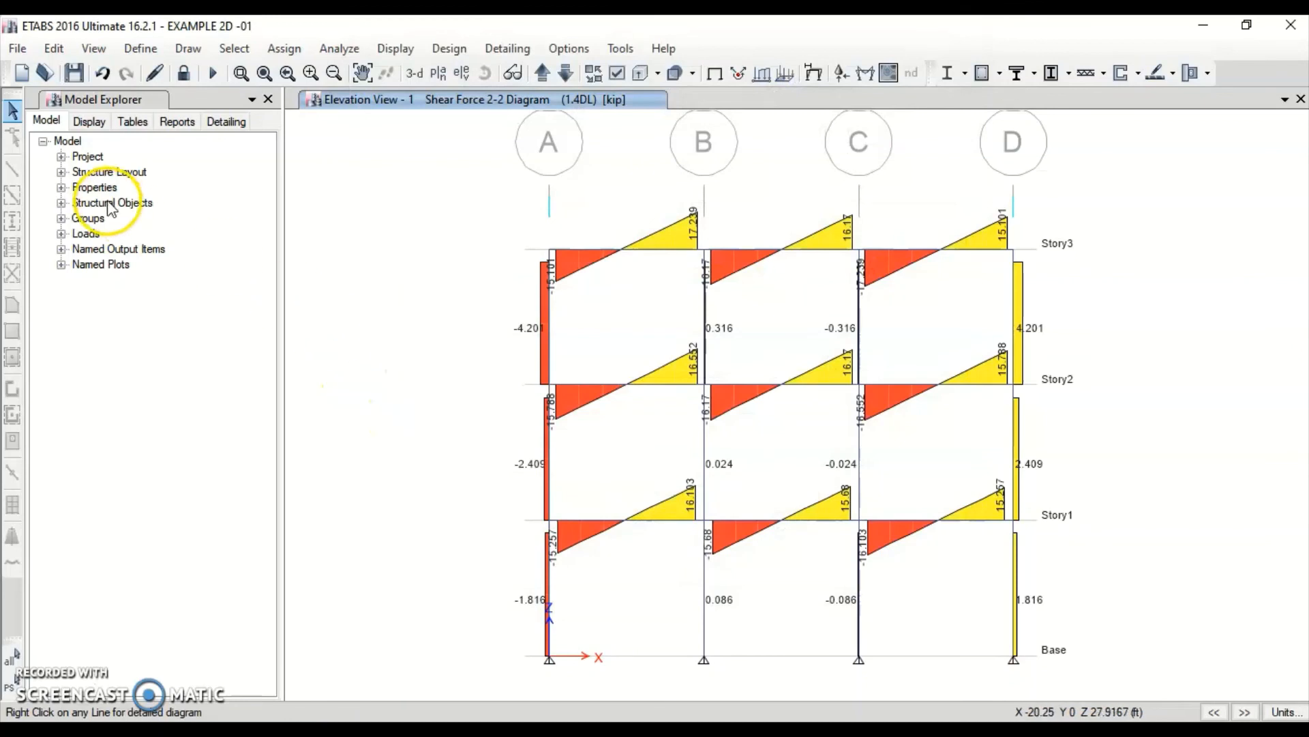
# Clear the force diagrams to show the undeformed frame, and run the concrete frame design check.
pyautogui.click(713, 73)
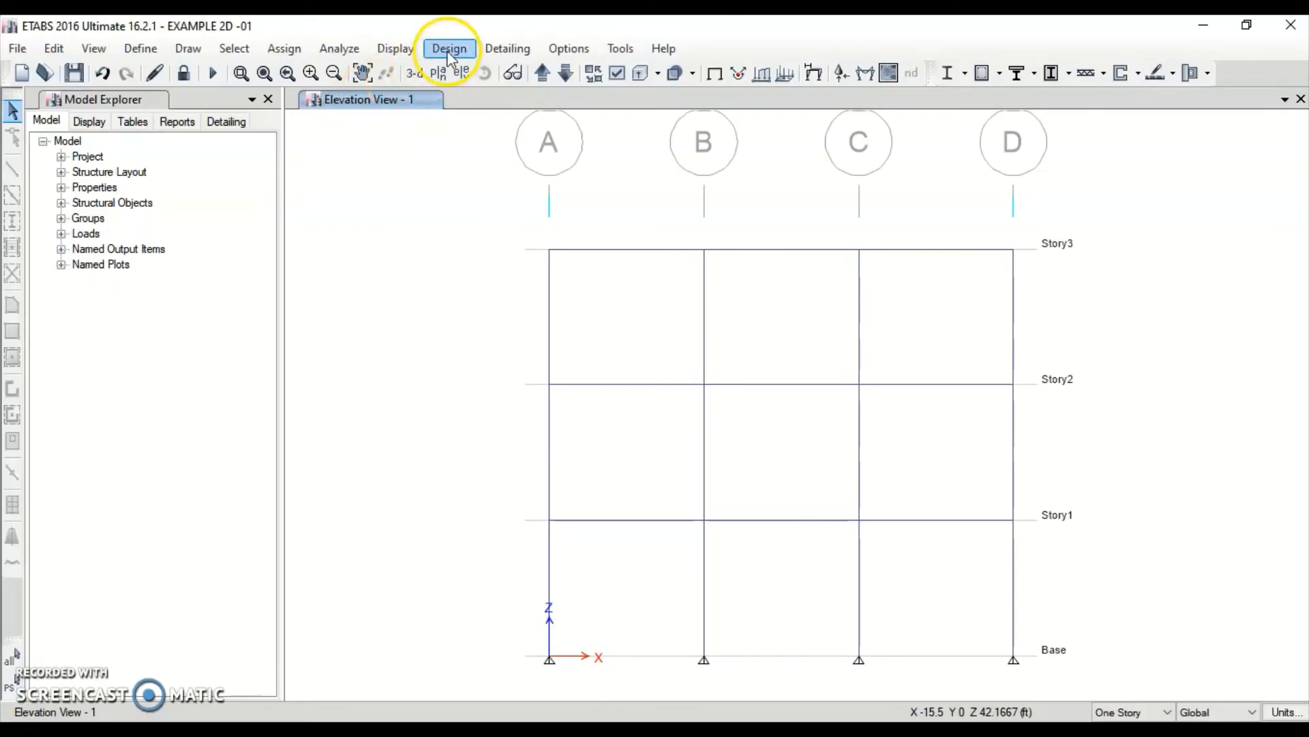
pyautogui.click(436, 47)
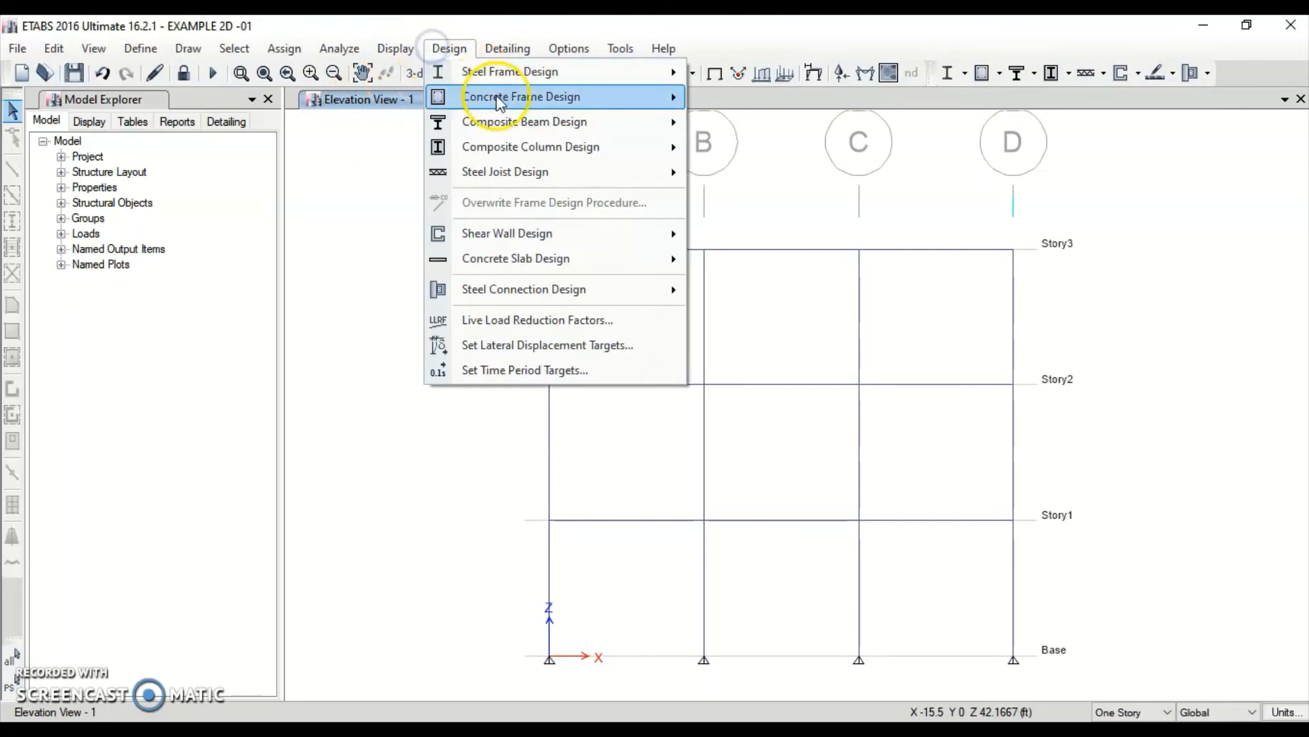
pyautogui.moveTo(497, 96)
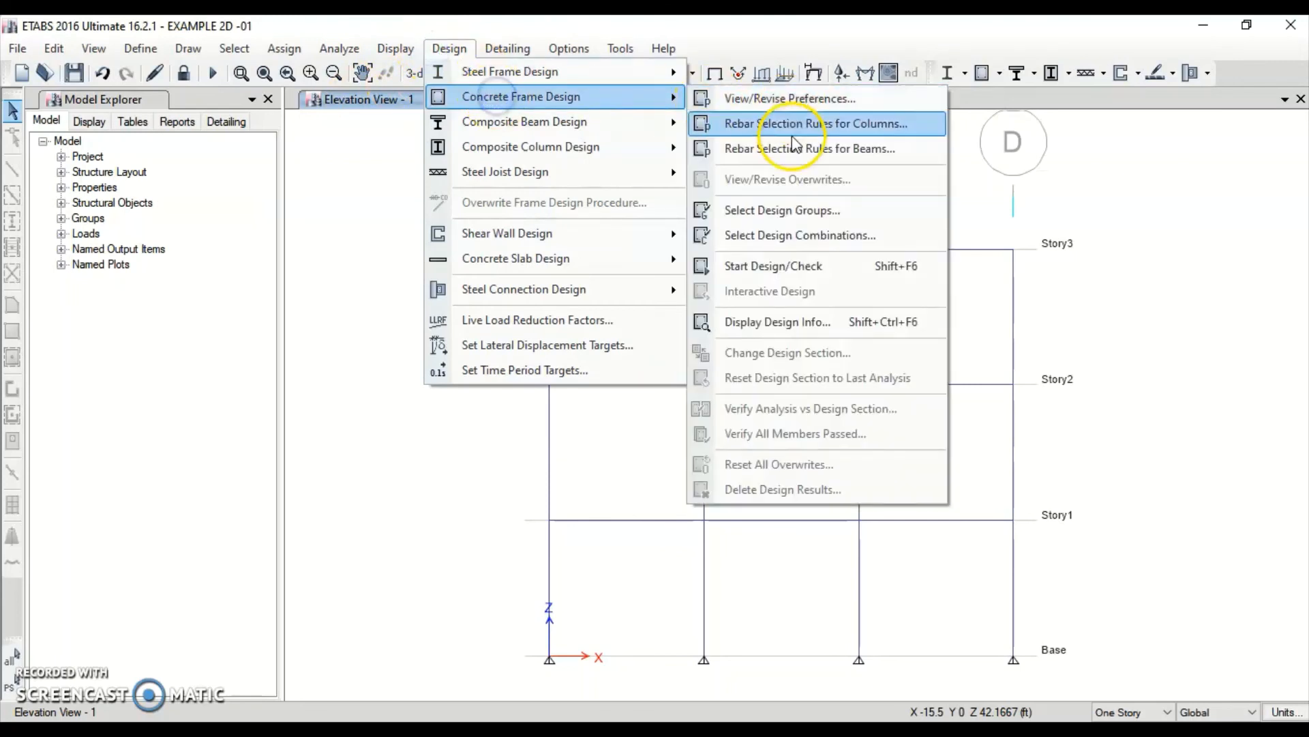
pyautogui.click(768, 266)
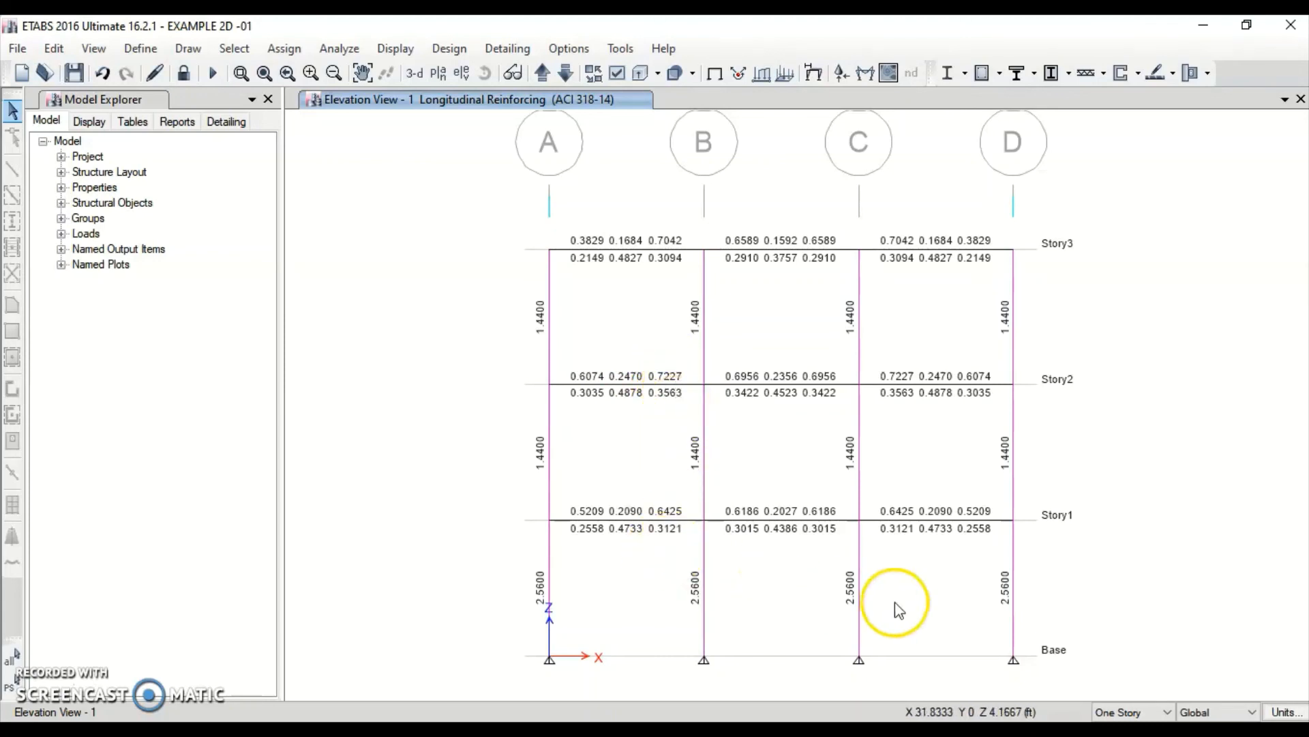
pyautogui.scroll(-1, 693, 383)
pyautogui.scroll(1, 696, 394)
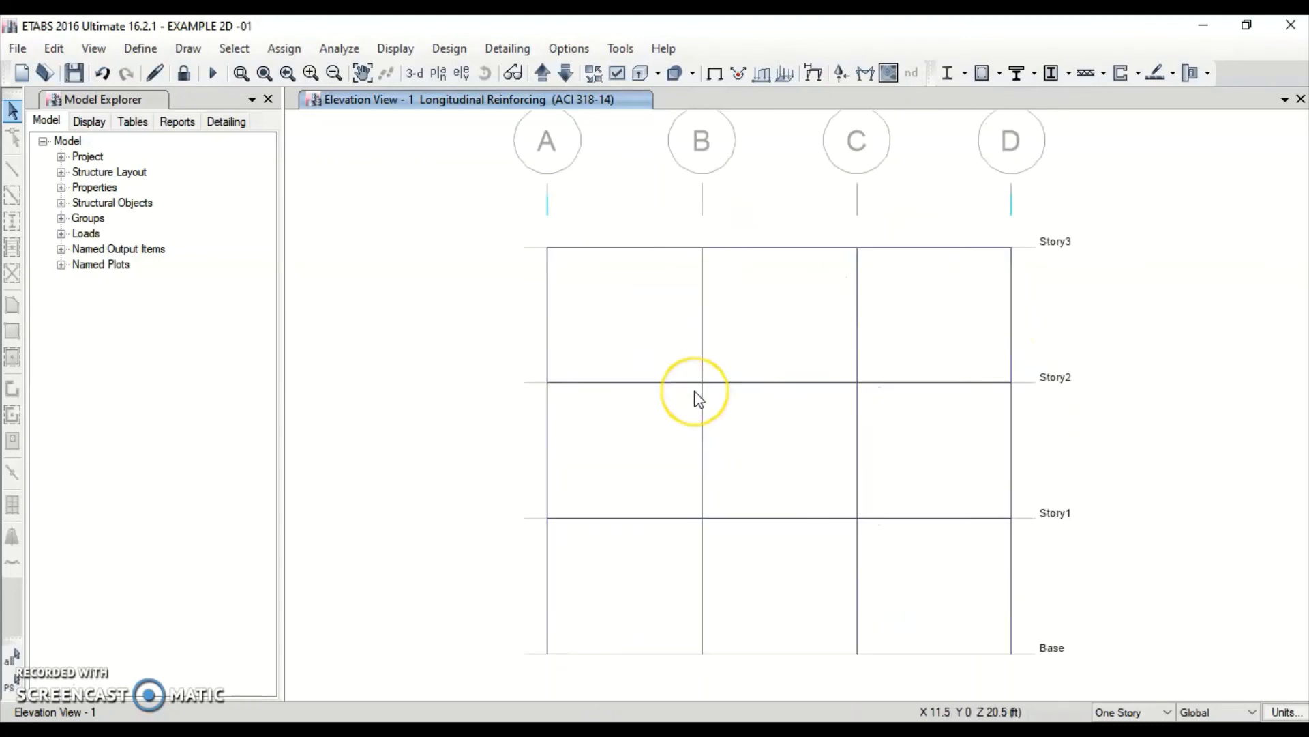
pyautogui.scroll(-3, 666, 396)
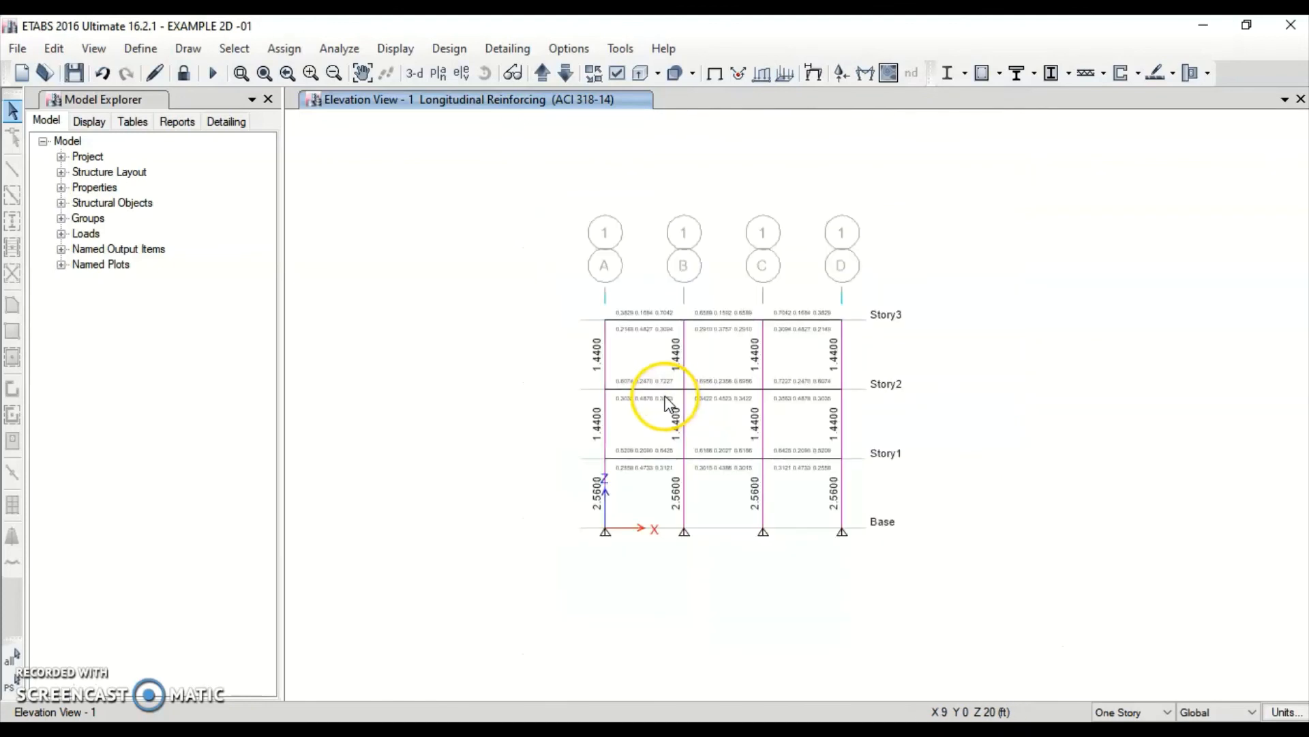
pyautogui.scroll(3, 666, 396)
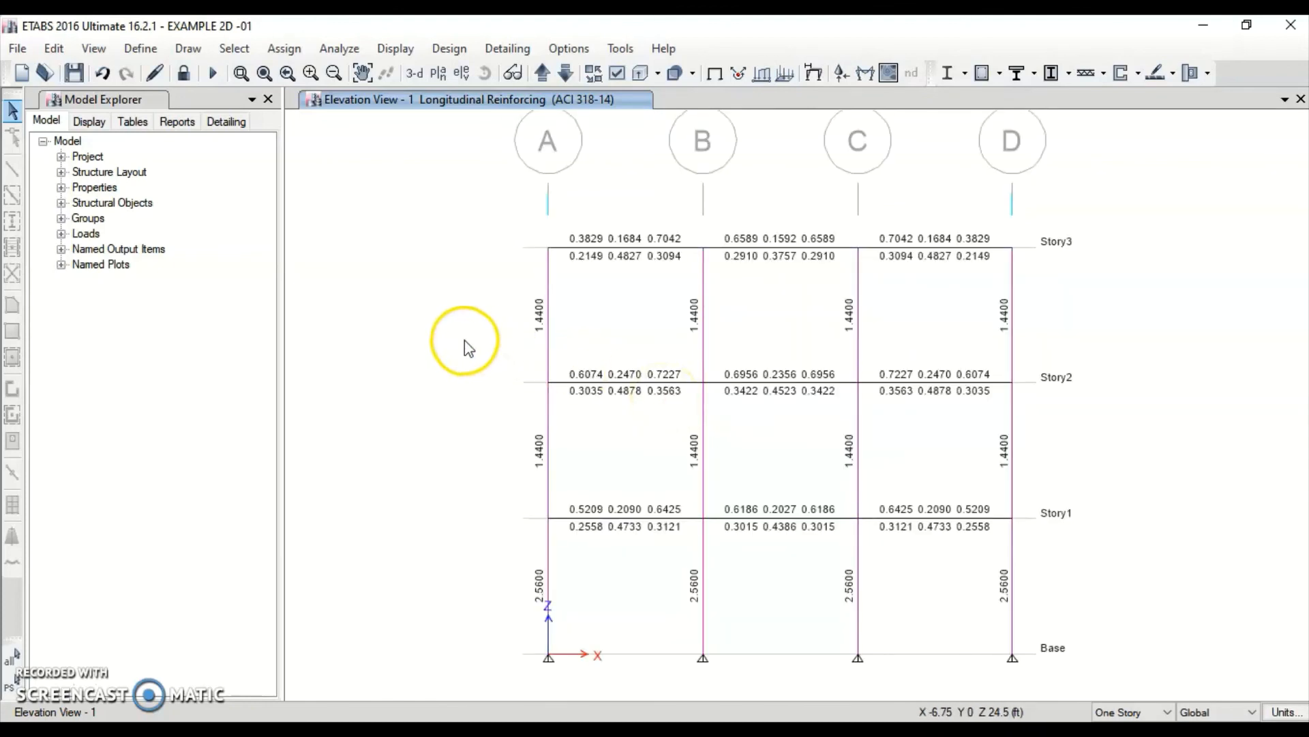